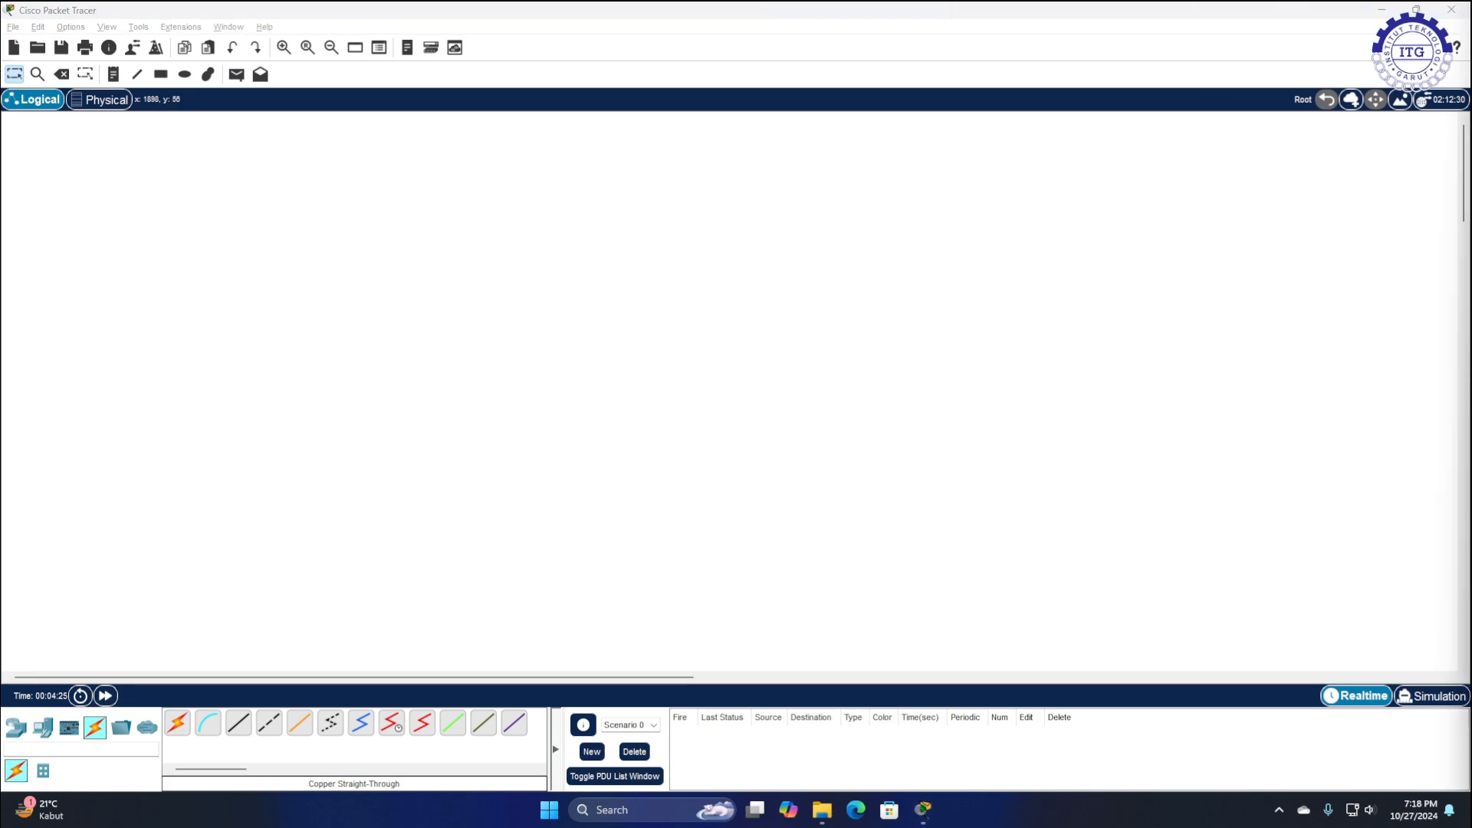
Place three generic Router-PT routers in a horizontal row across the upper part of the workspace
click(985, 4)
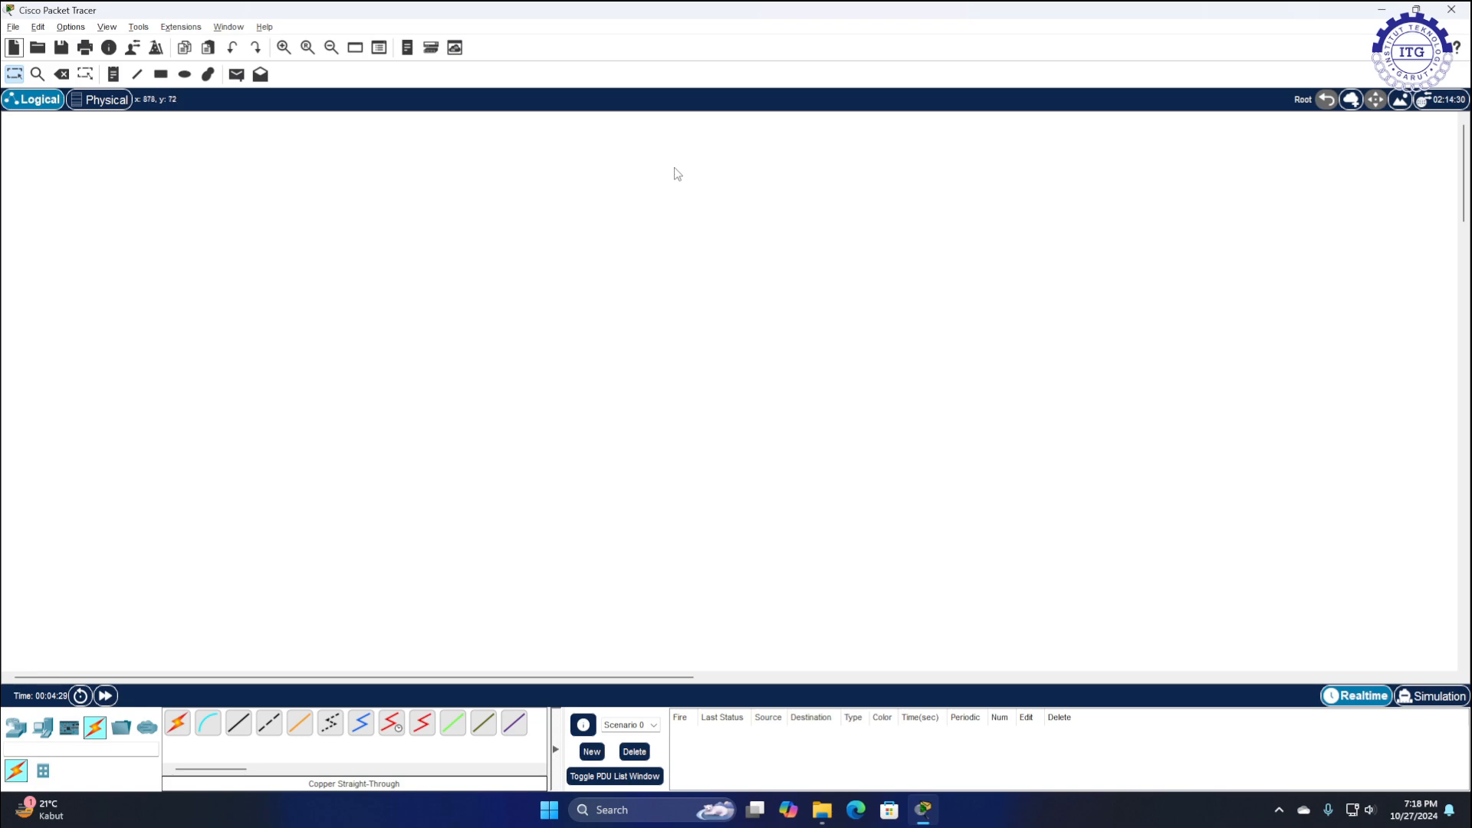
click(15, 727)
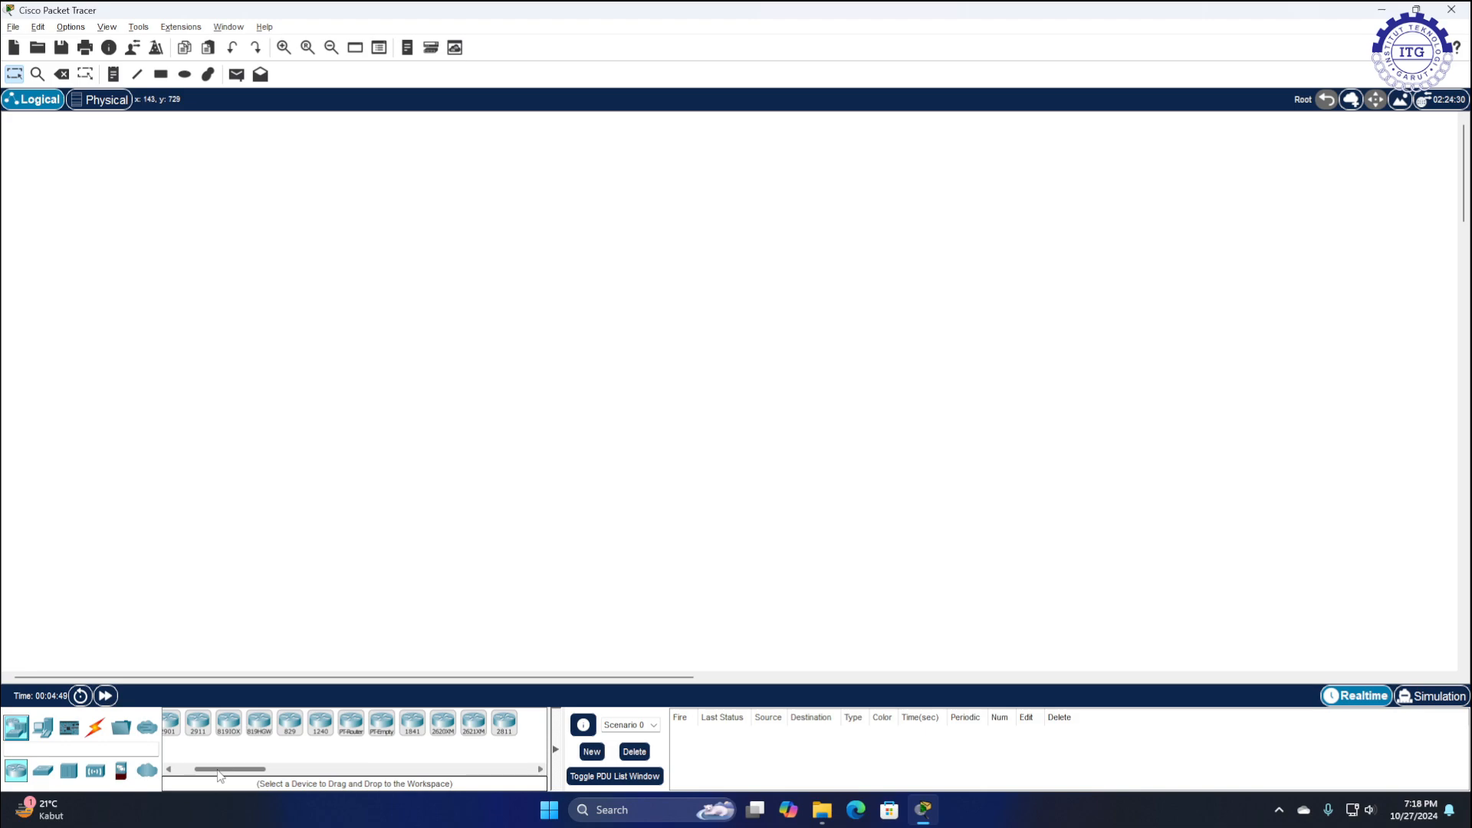
drag(219, 769, 200, 767)
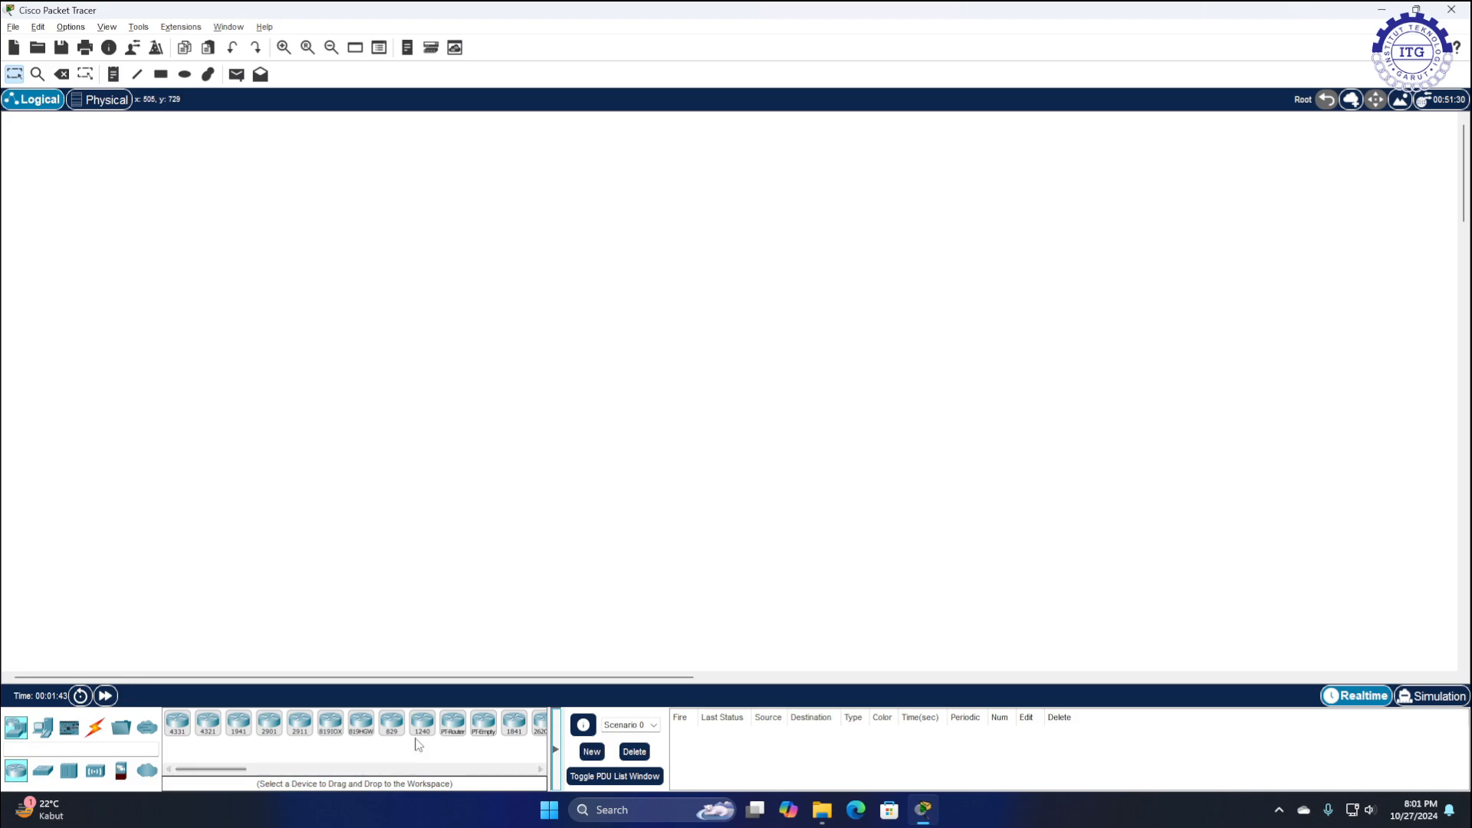
drag(452, 725, 362, 301)
drag(453, 724, 709, 322)
drag(453, 725, 1055, 316)
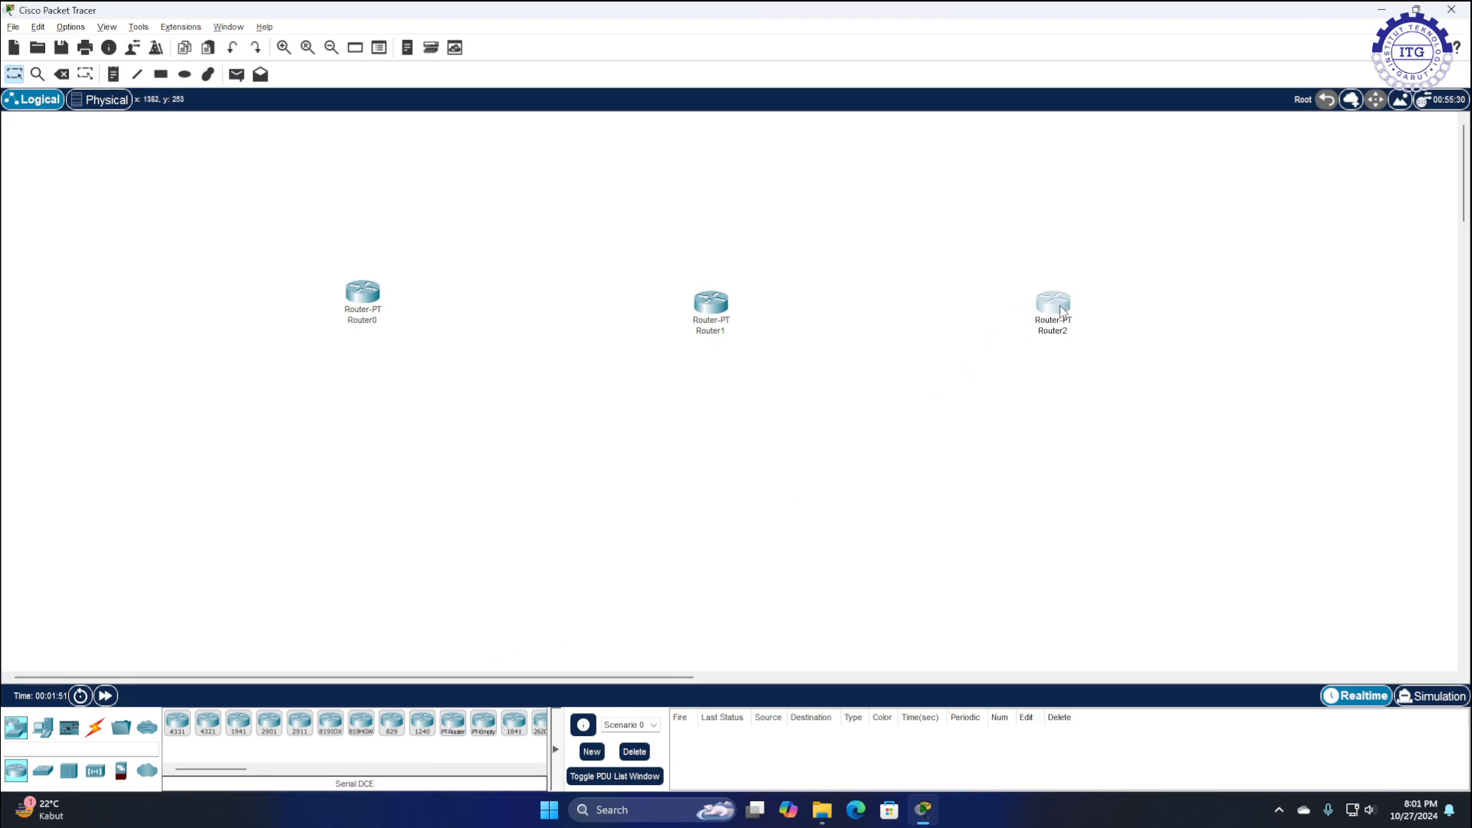
drag(356, 299, 356, 303)
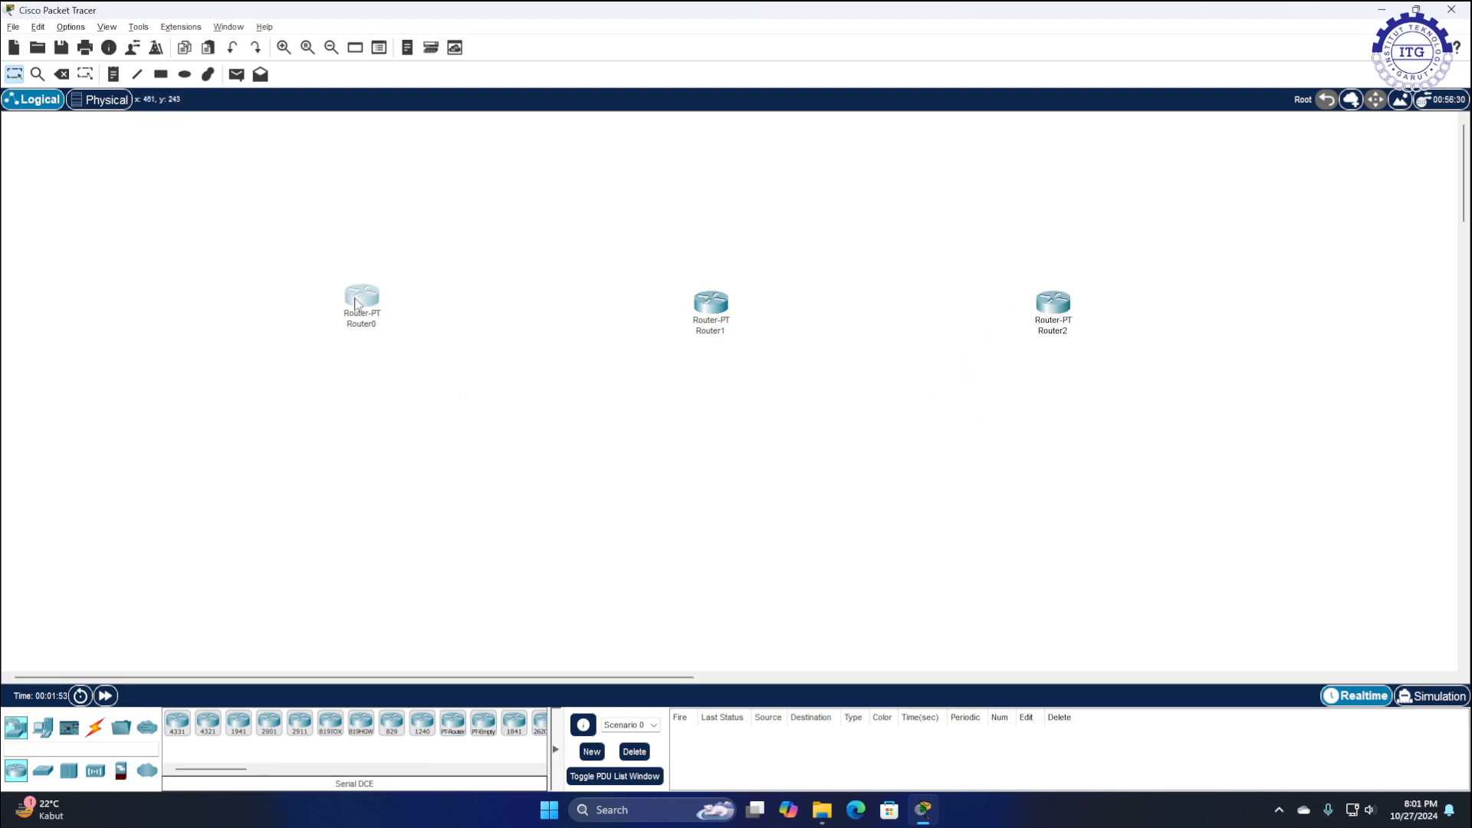
Rename the three routers A, B and C in order from left to right
click(368, 327)
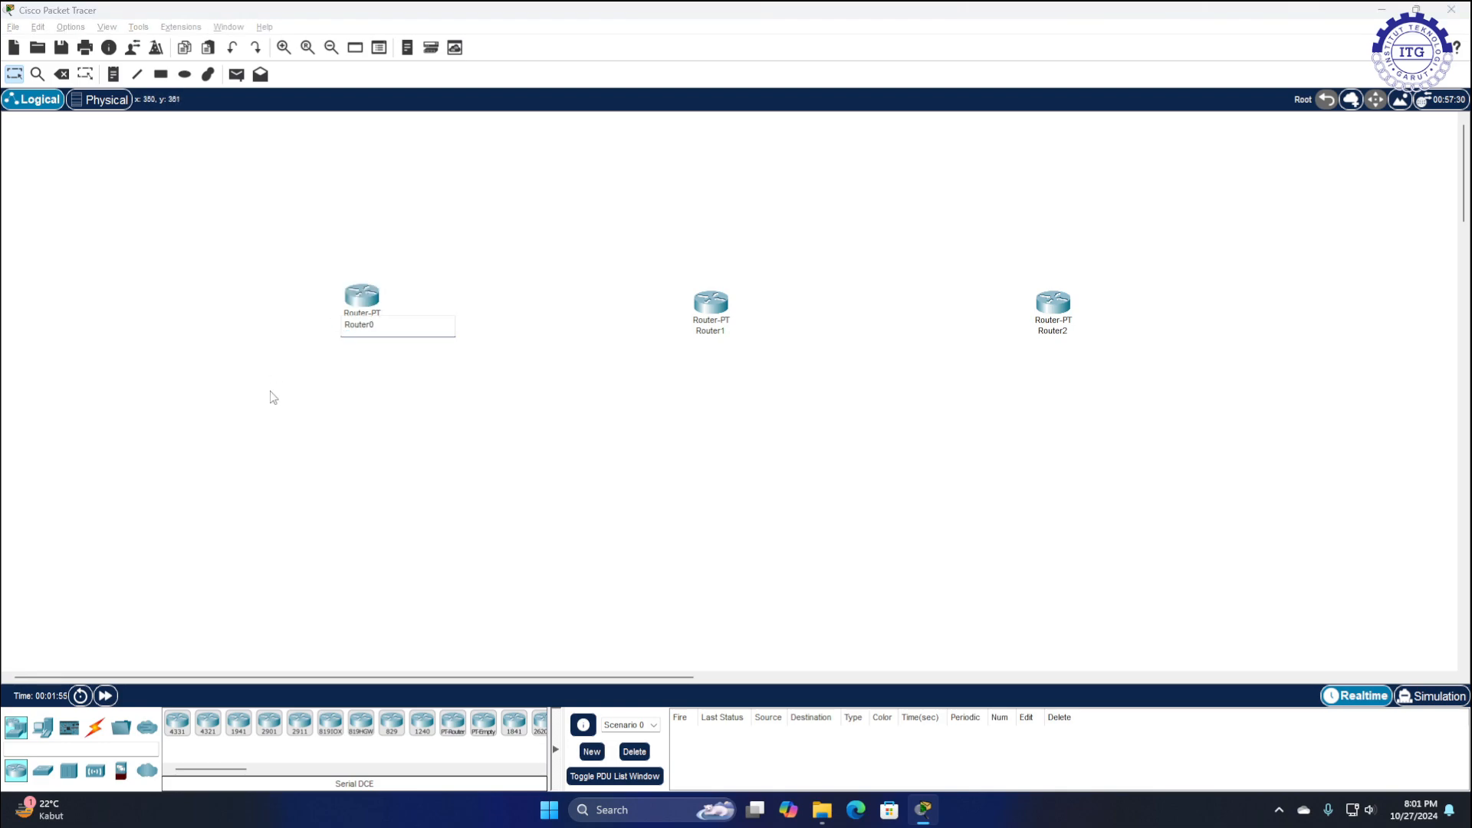
key(ctrl+a)
text(A)
key(Return)
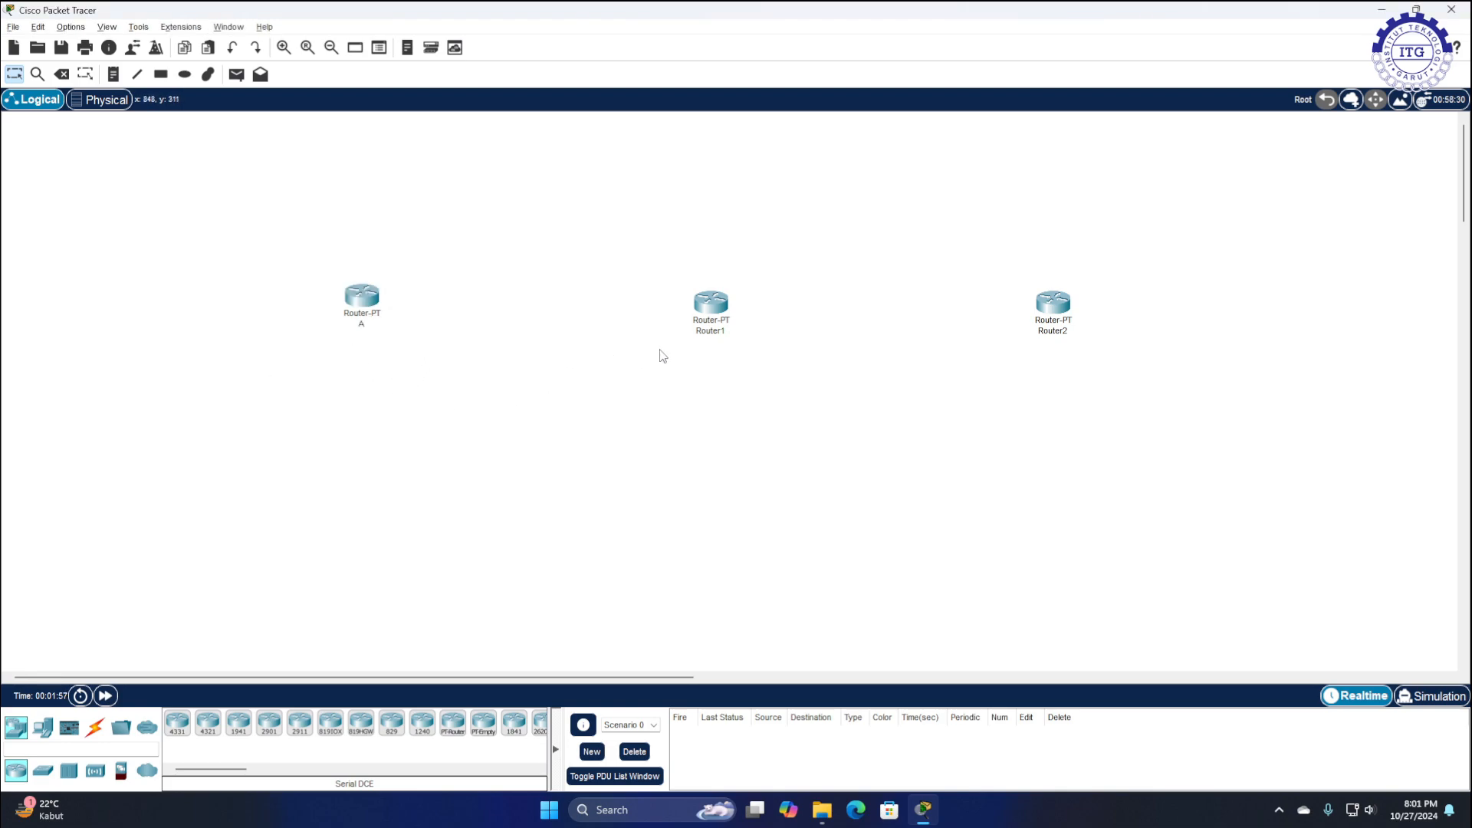
click(712, 333)
key(ctrl+a)
text(B)
key(Return)
click(1067, 334)
key(ctrl+a)
text(C)
key(Return)
Spread routers A, B and C farther apart and align them roughly in one evenly spaced row
drag(374, 306, 364, 309)
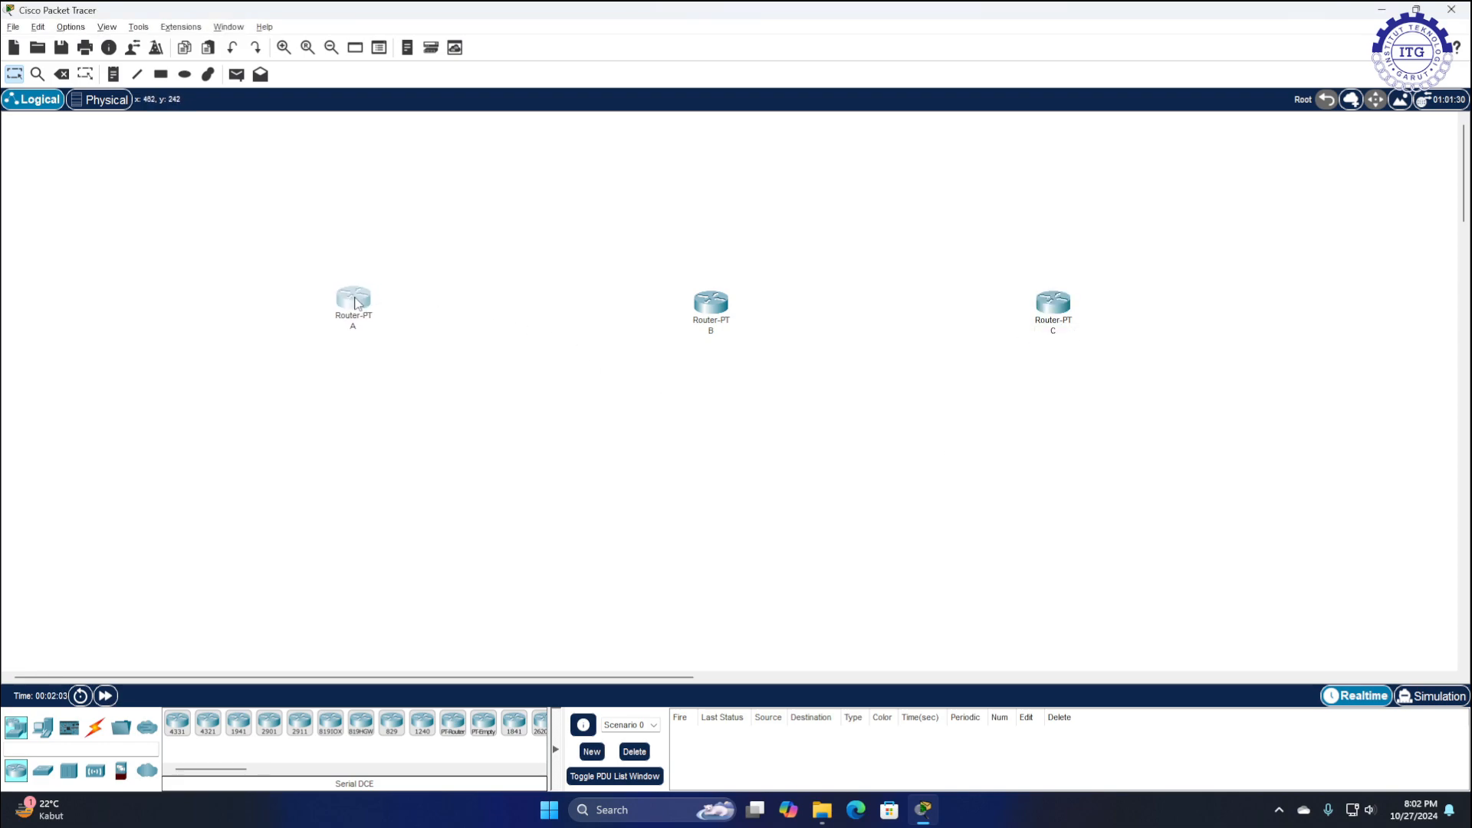
drag(1053, 303, 1089, 307)
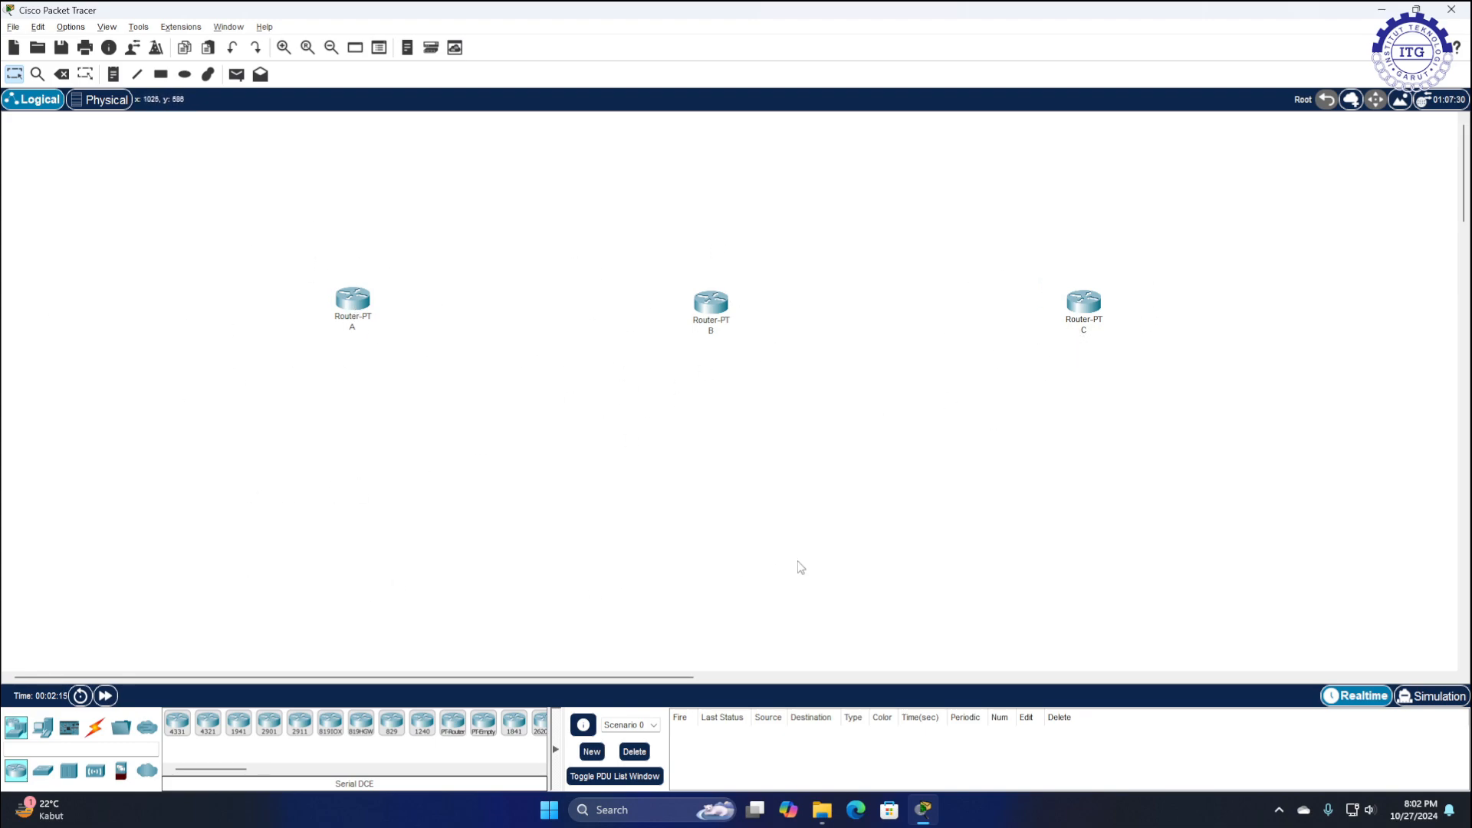
drag(718, 306, 719, 296)
drag(356, 296, 349, 291)
drag(1078, 306, 1088, 301)
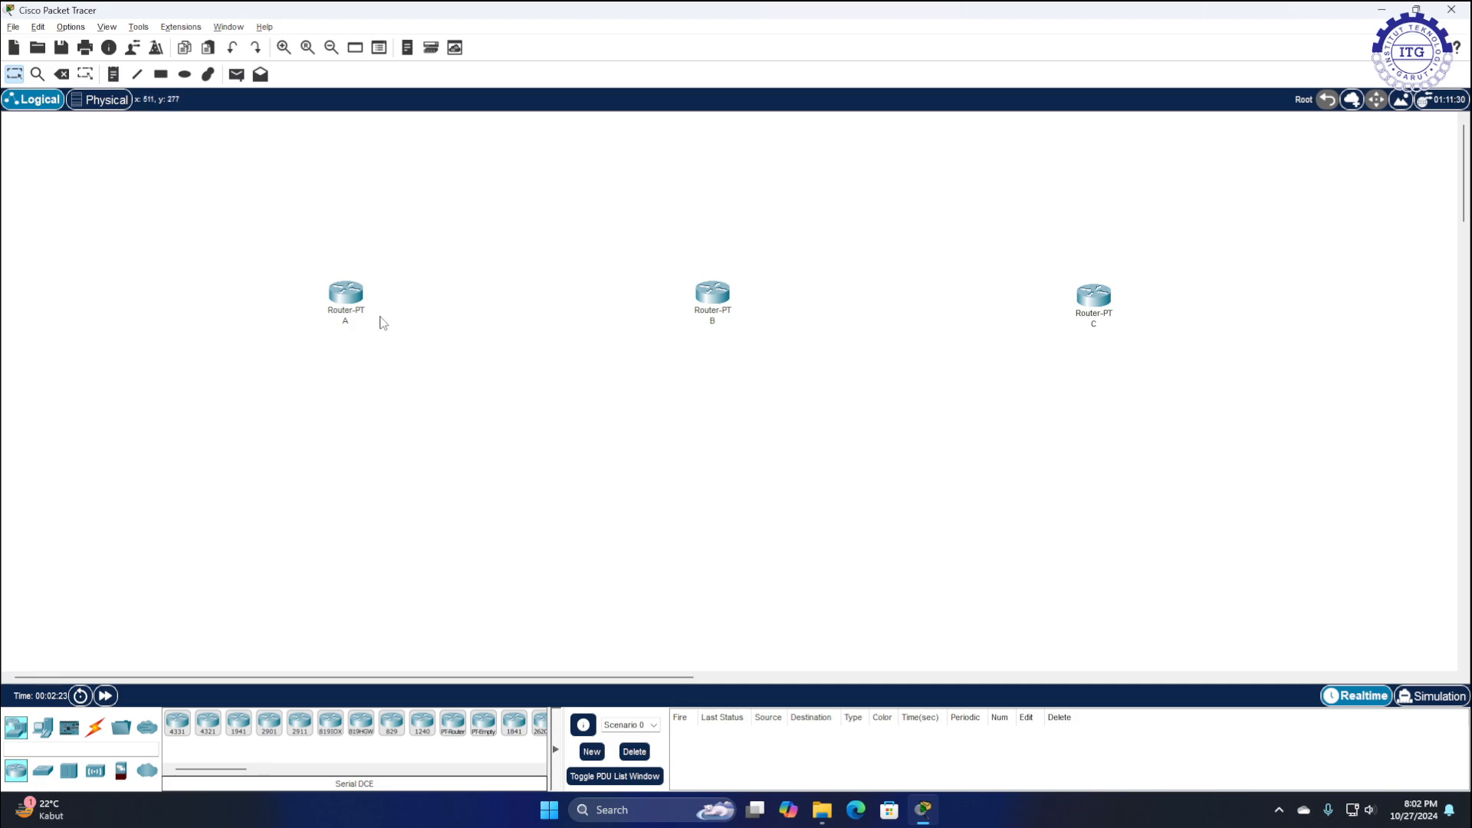
Connect router A's Serial2/0 port to router B's Serial2/0 port with a Serial DCE cable
click(95, 727)
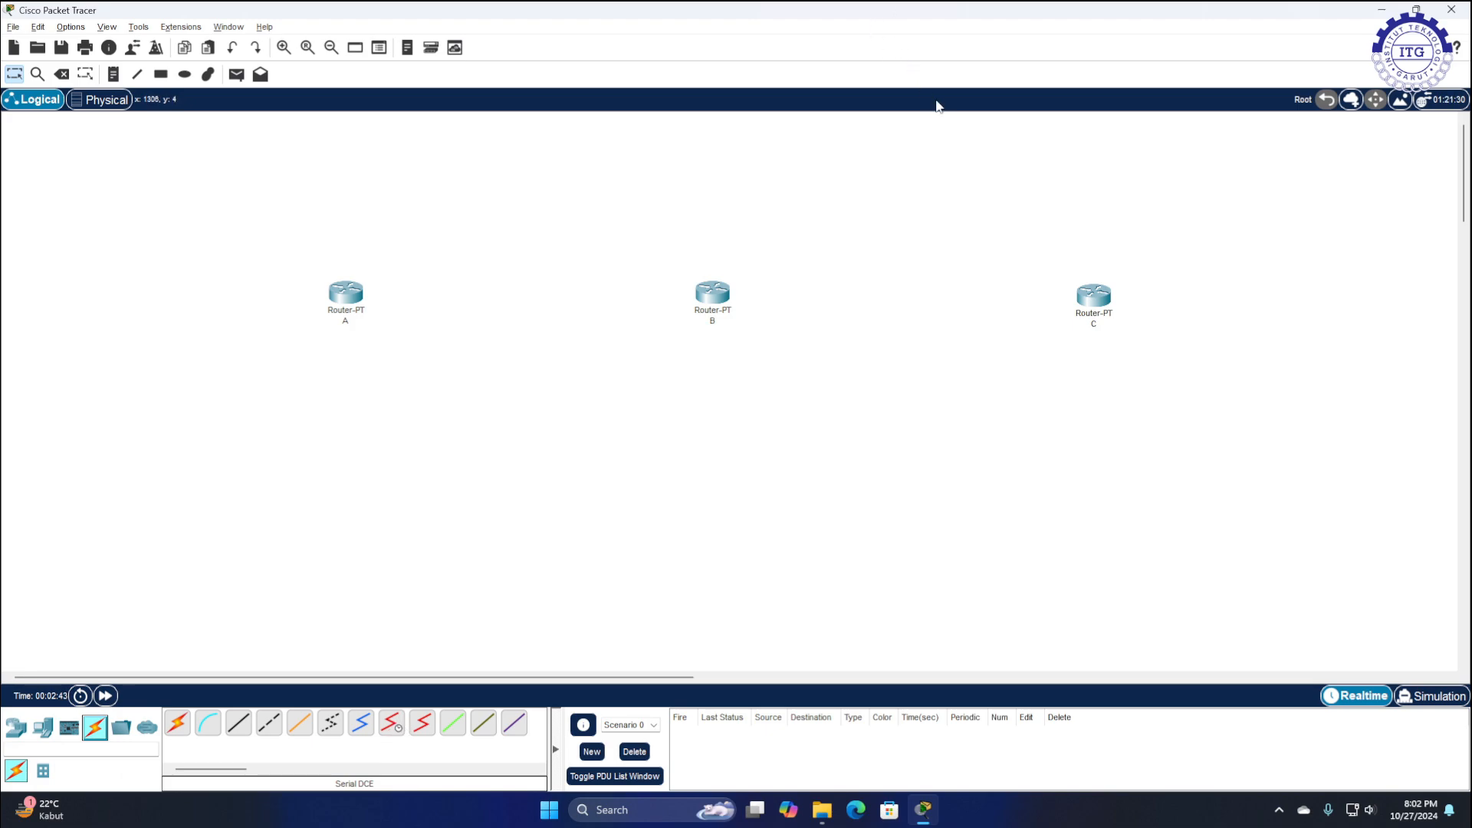
click(389, 732)
click(352, 290)
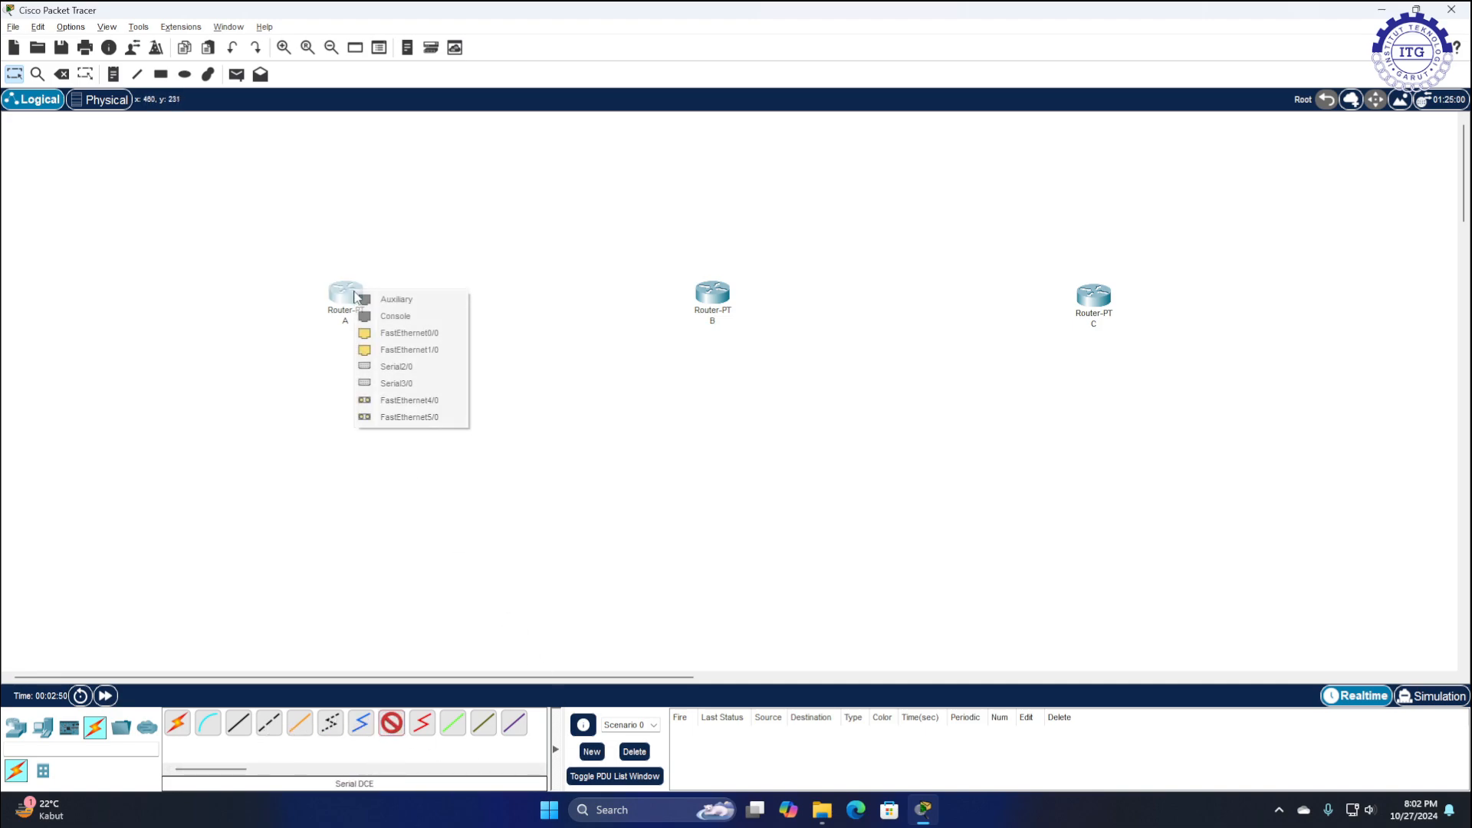
click(419, 369)
click(713, 295)
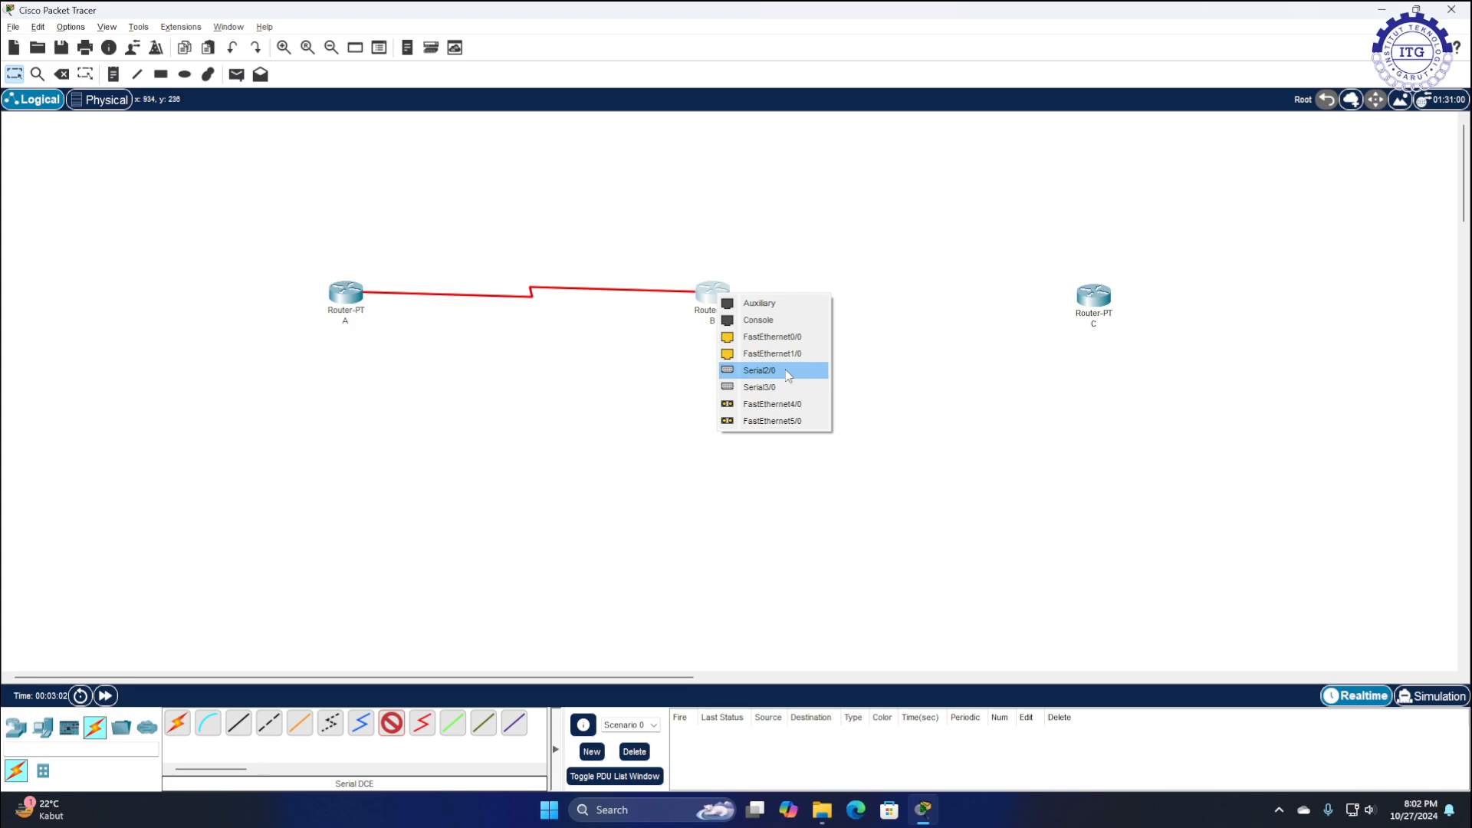
click(787, 372)
Connect router B's Serial3/0 port to router C's Serial3/0 port with a Serial DCE cable
click(391, 723)
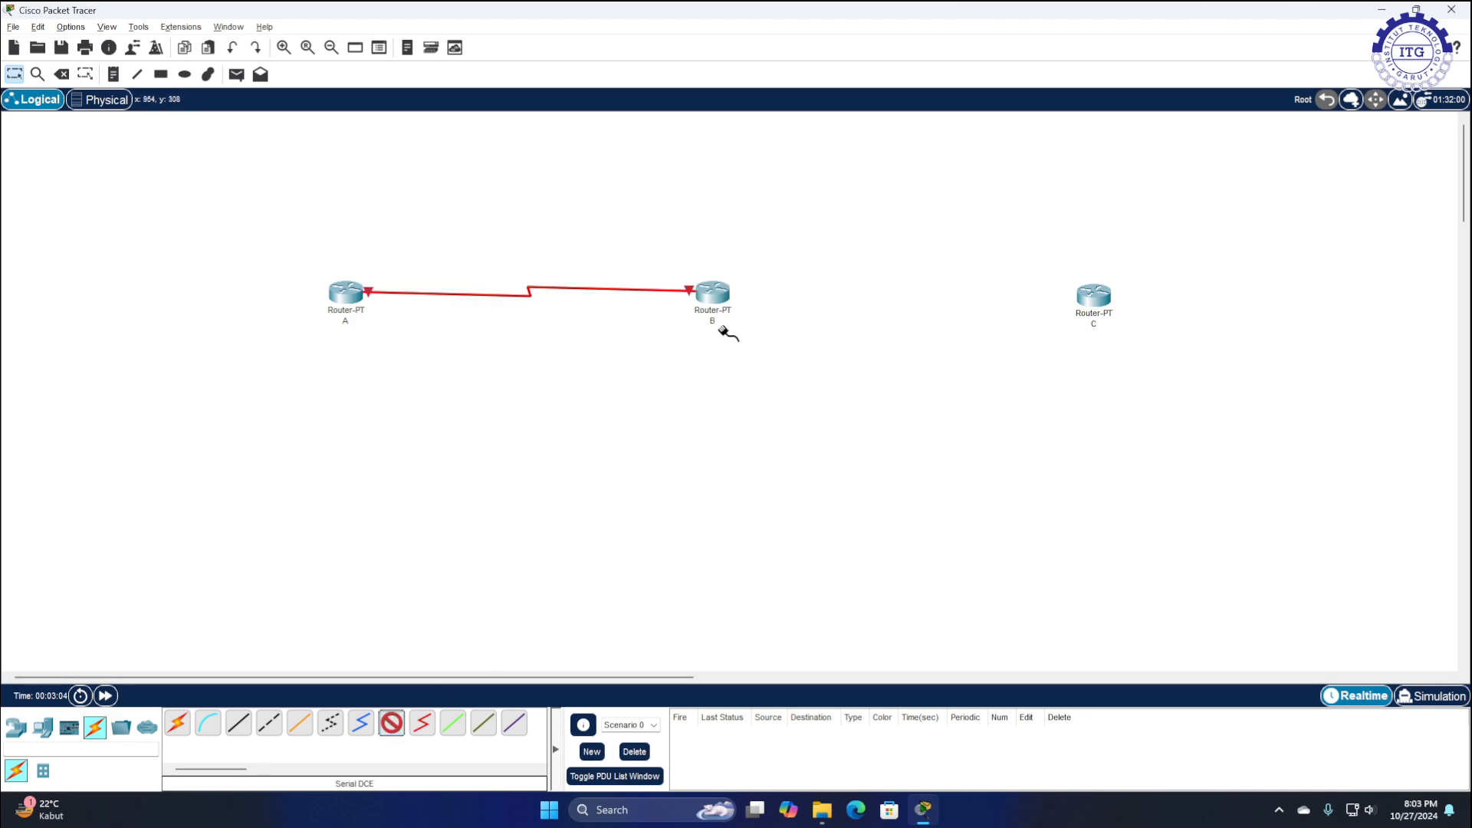
click(714, 293)
click(808, 368)
click(1107, 293)
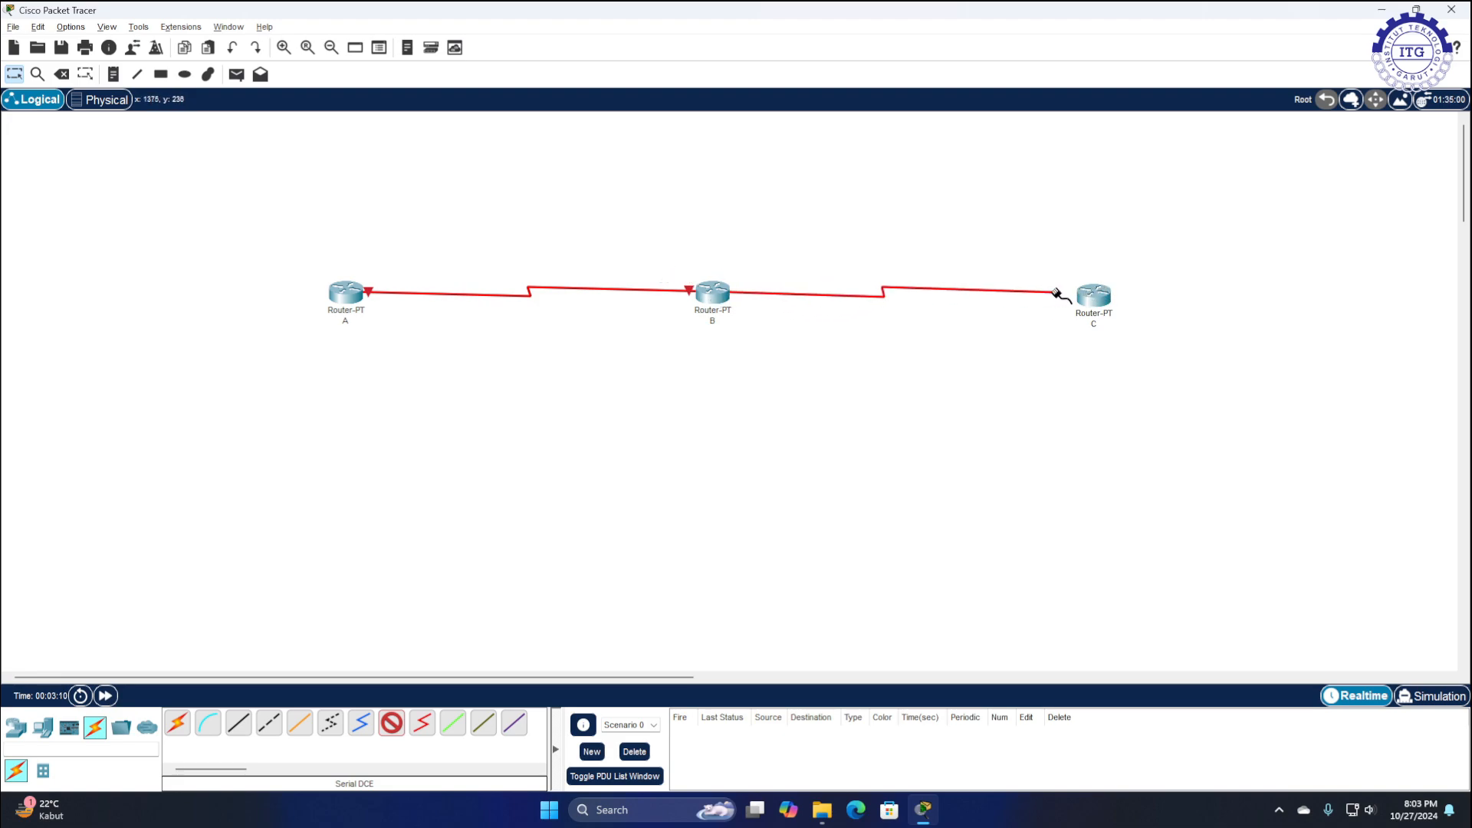
click(1098, 296)
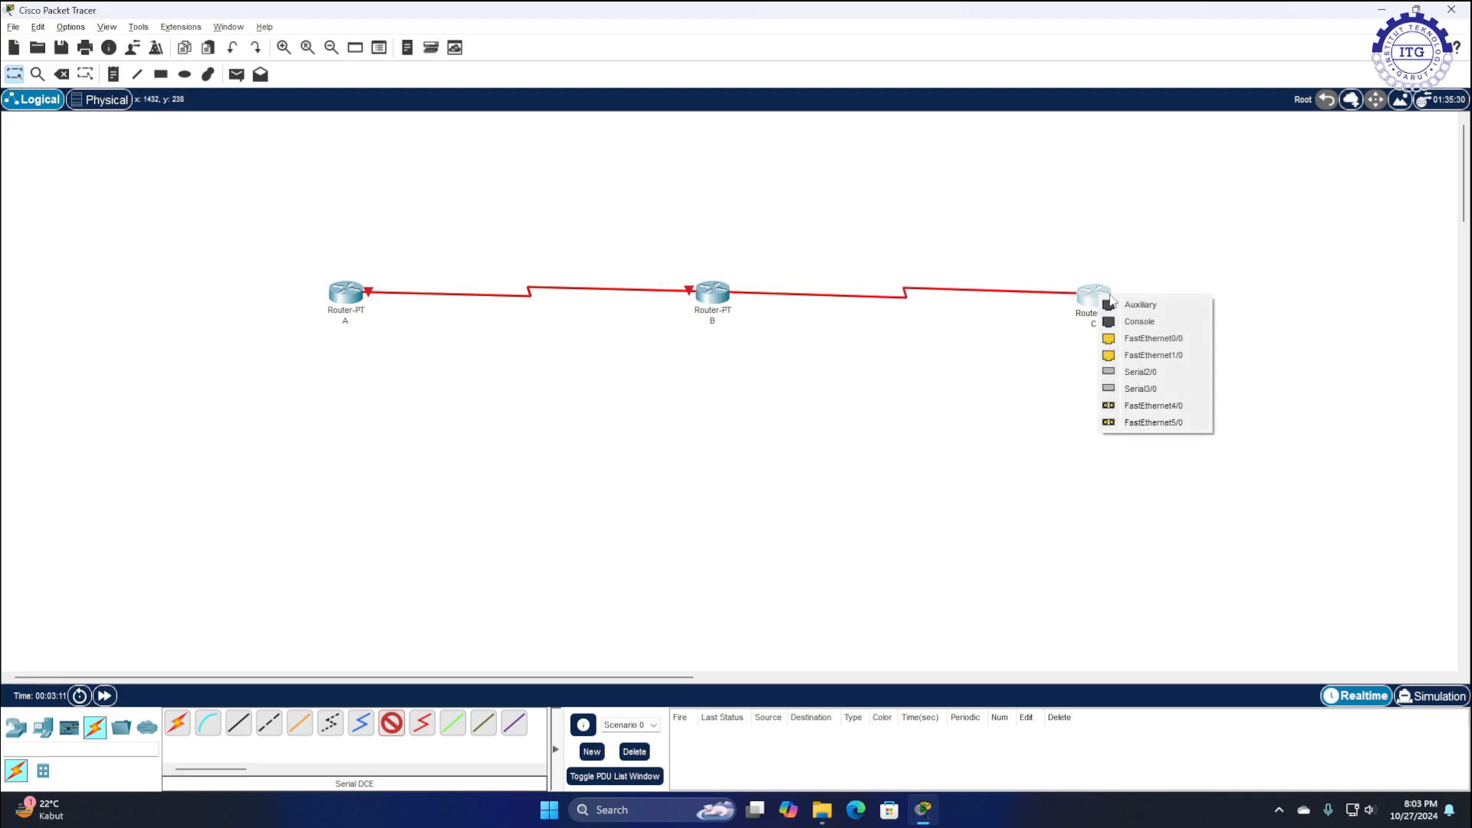
click(1146, 395)
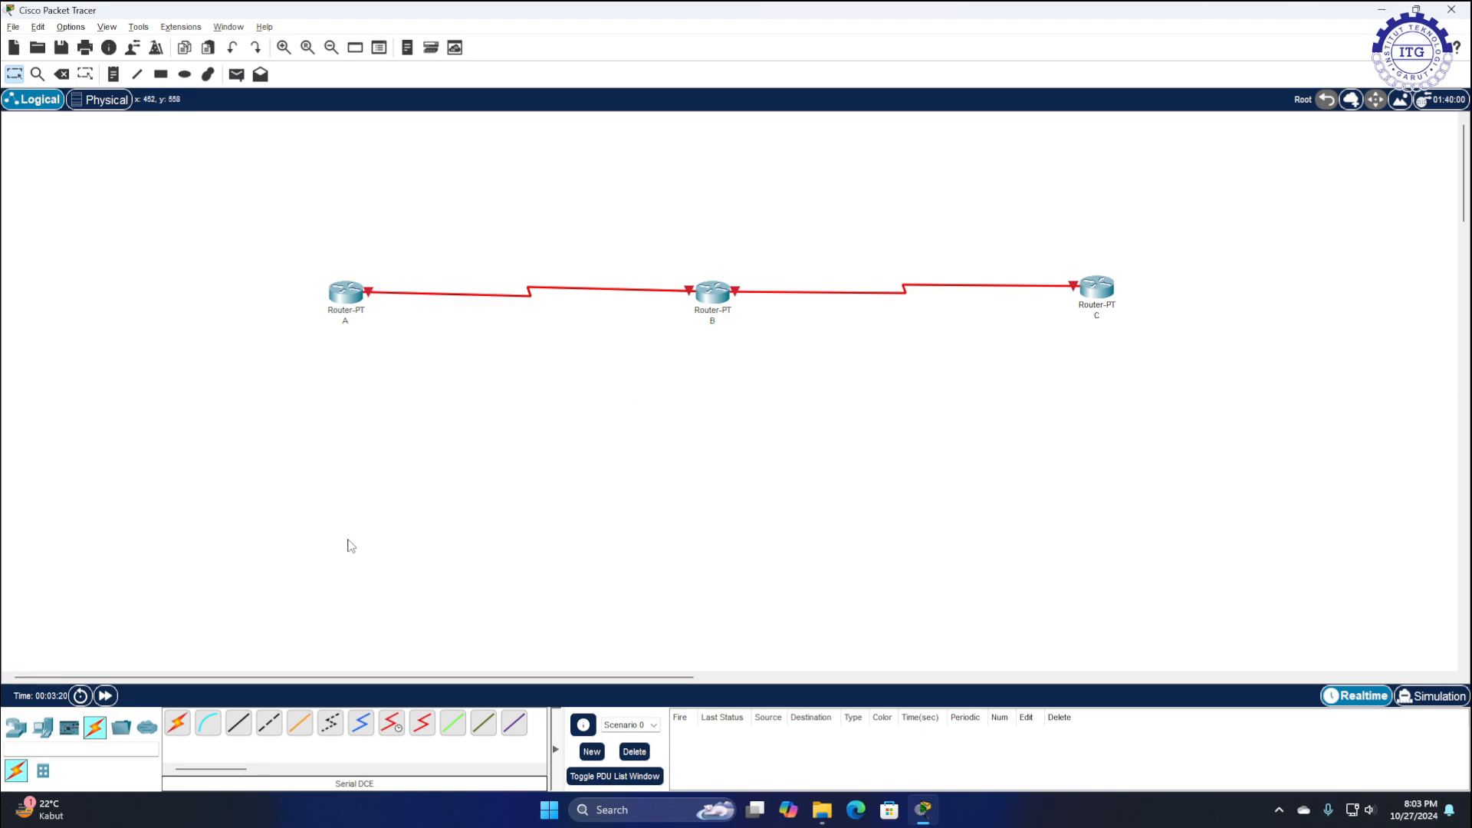
Place three 2950-24 switches, one below and slightly left of each router
click(23, 736)
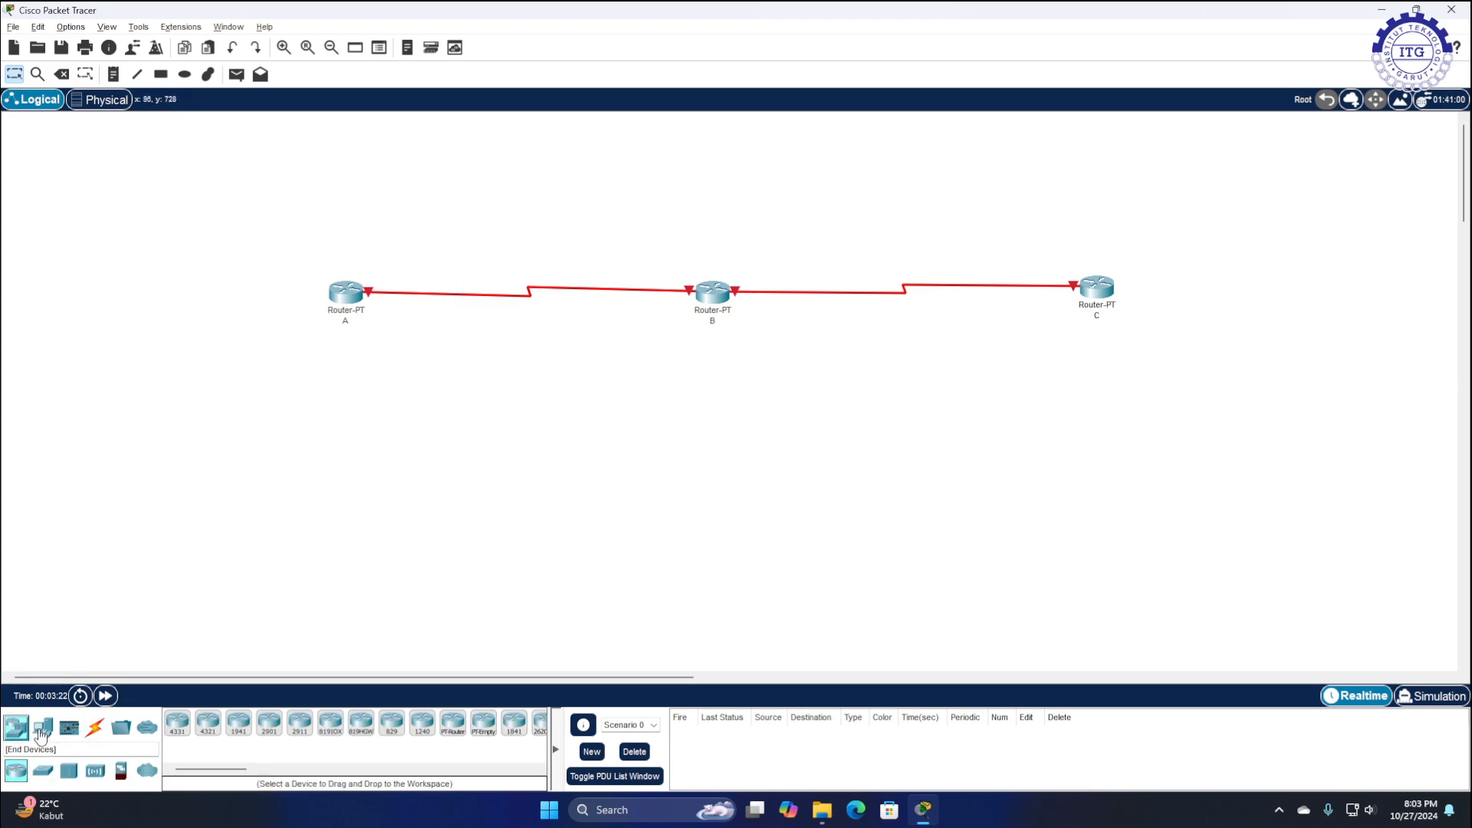
click(42, 773)
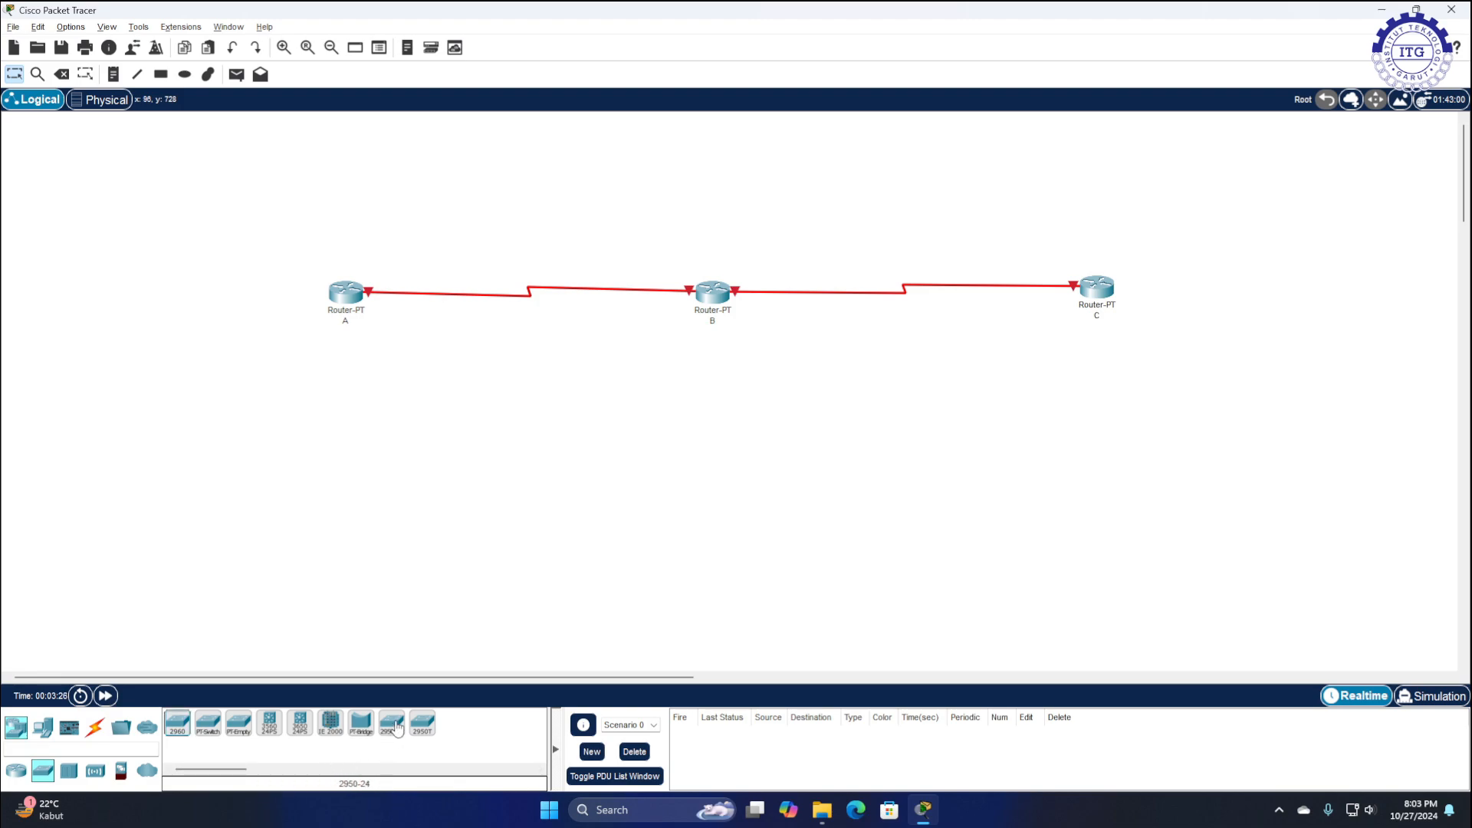
drag(392, 723, 280, 452)
drag(393, 727, 642, 464)
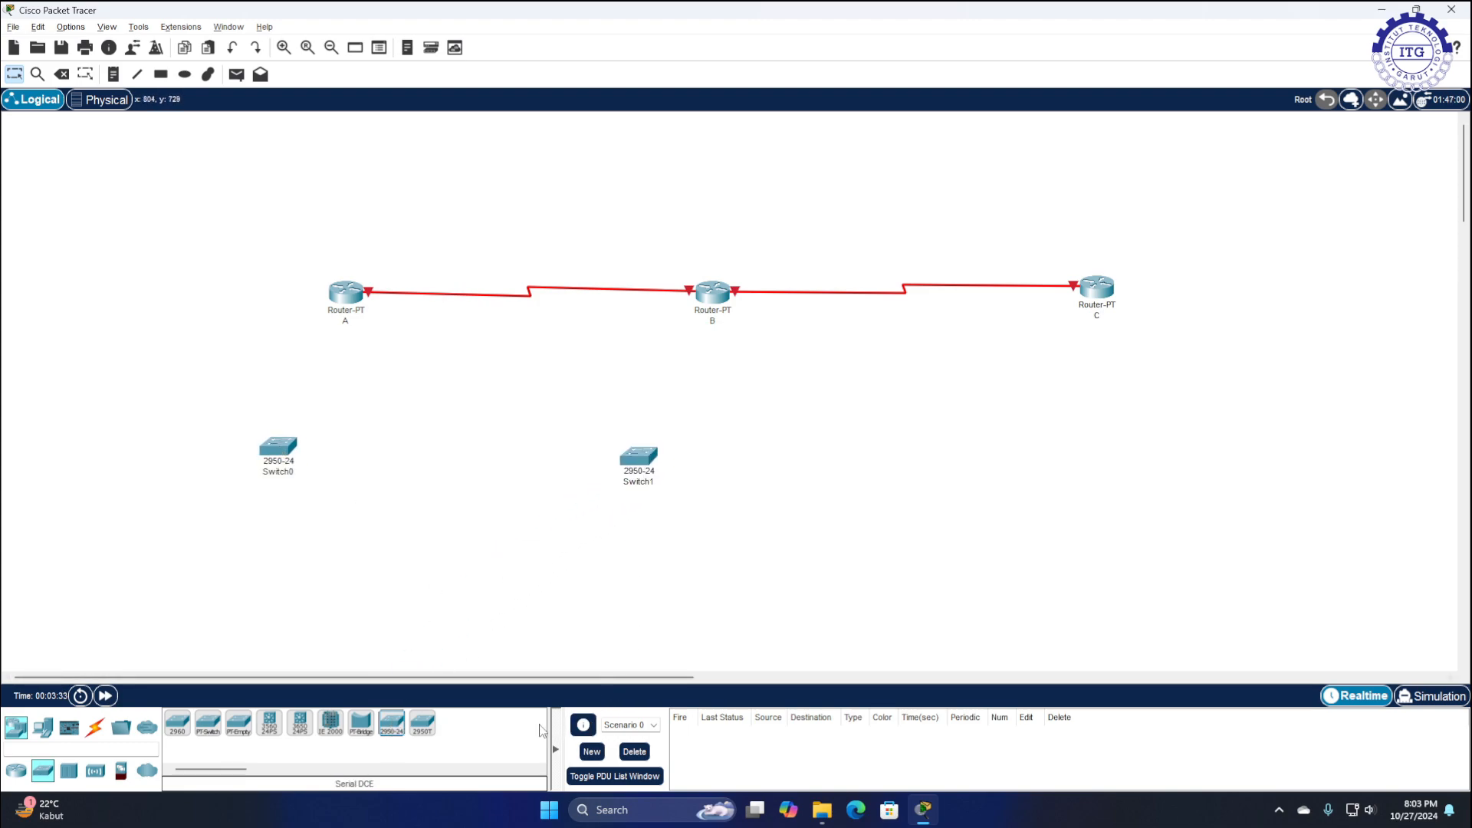
drag(392, 724, 1040, 481)
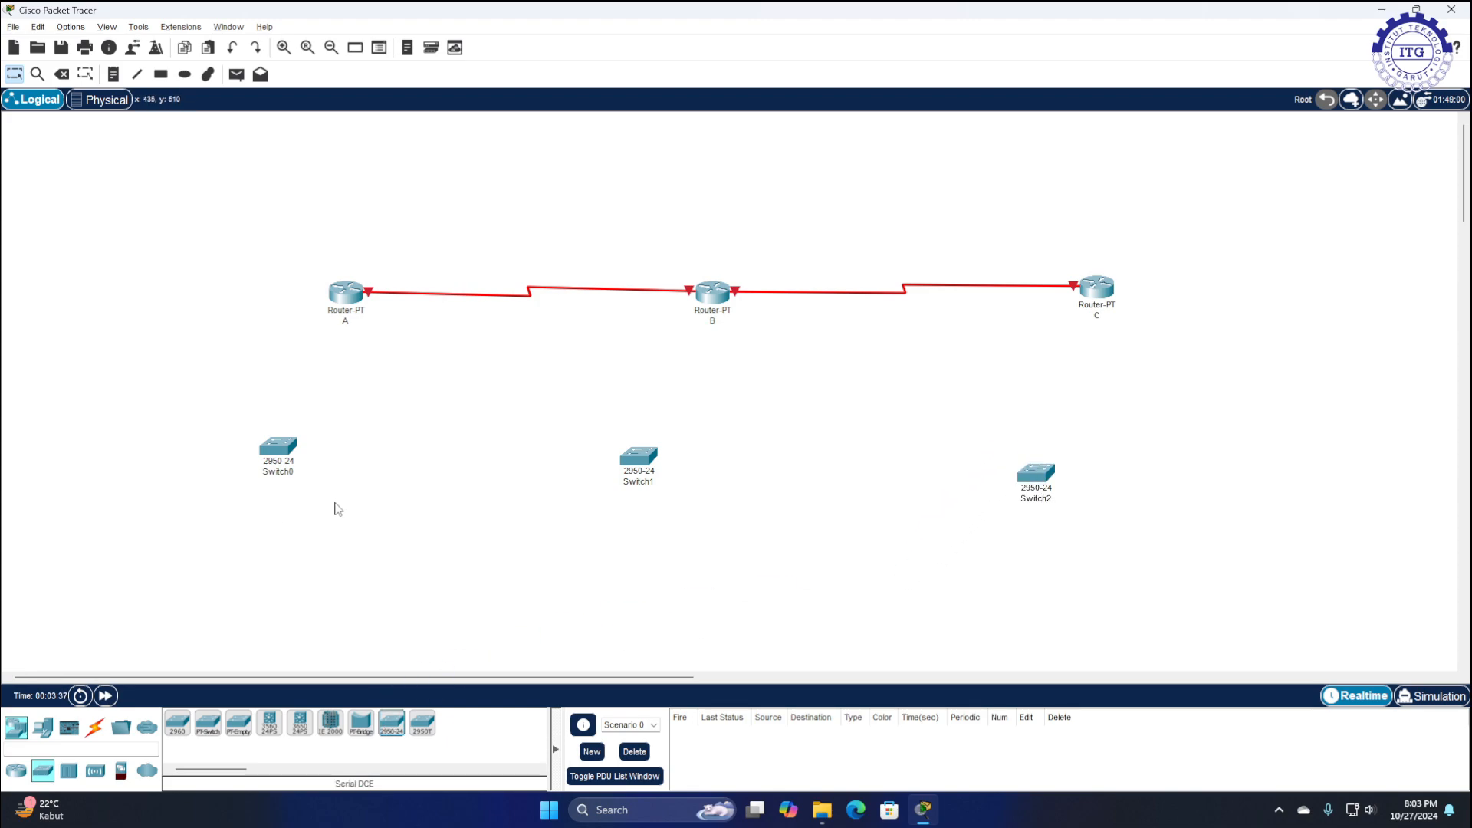
Connect Switch0 to router A's FastEthernet0/0 port with a copper straight-through cable
click(94, 729)
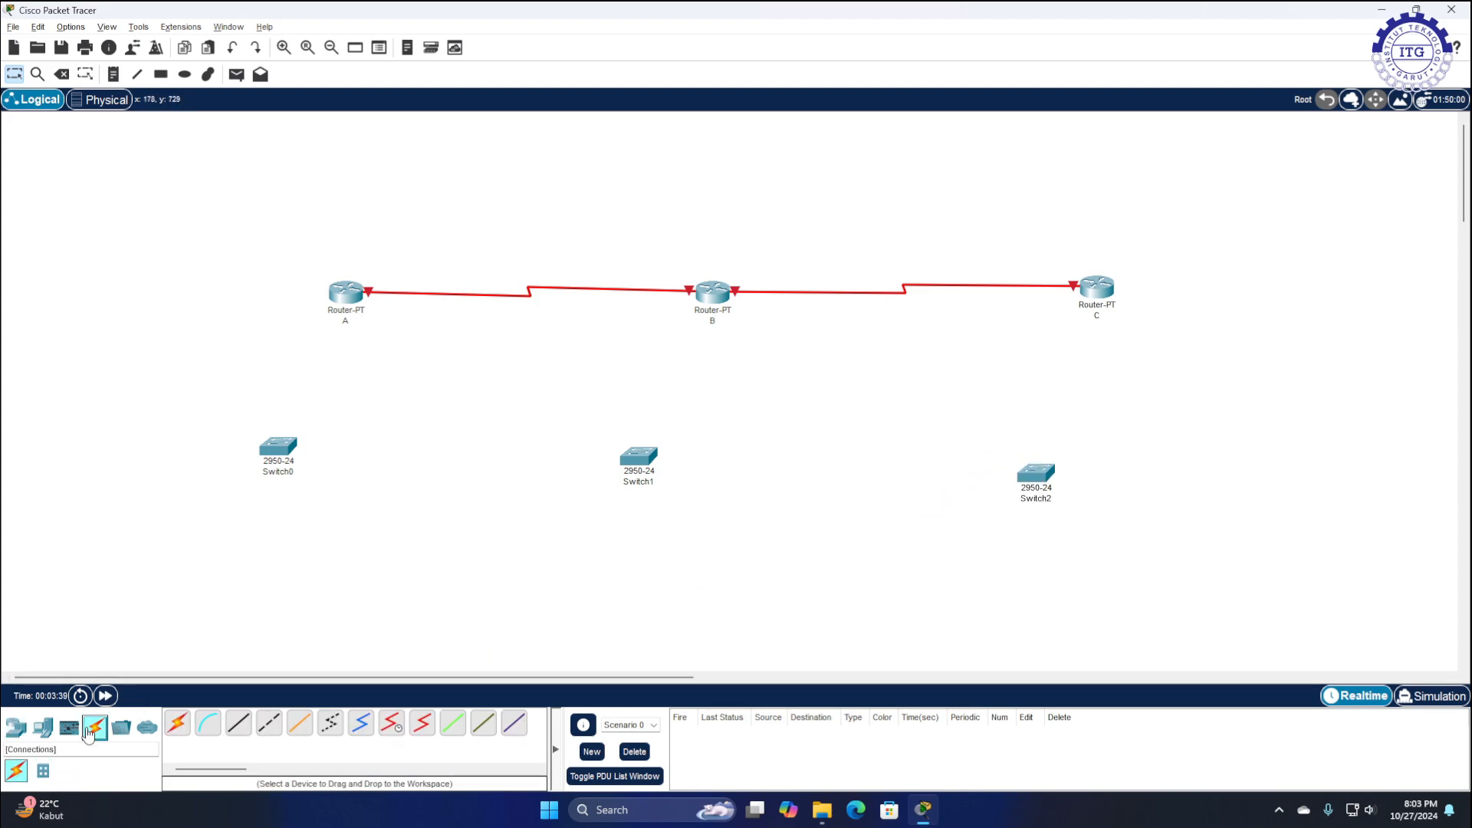
click(246, 735)
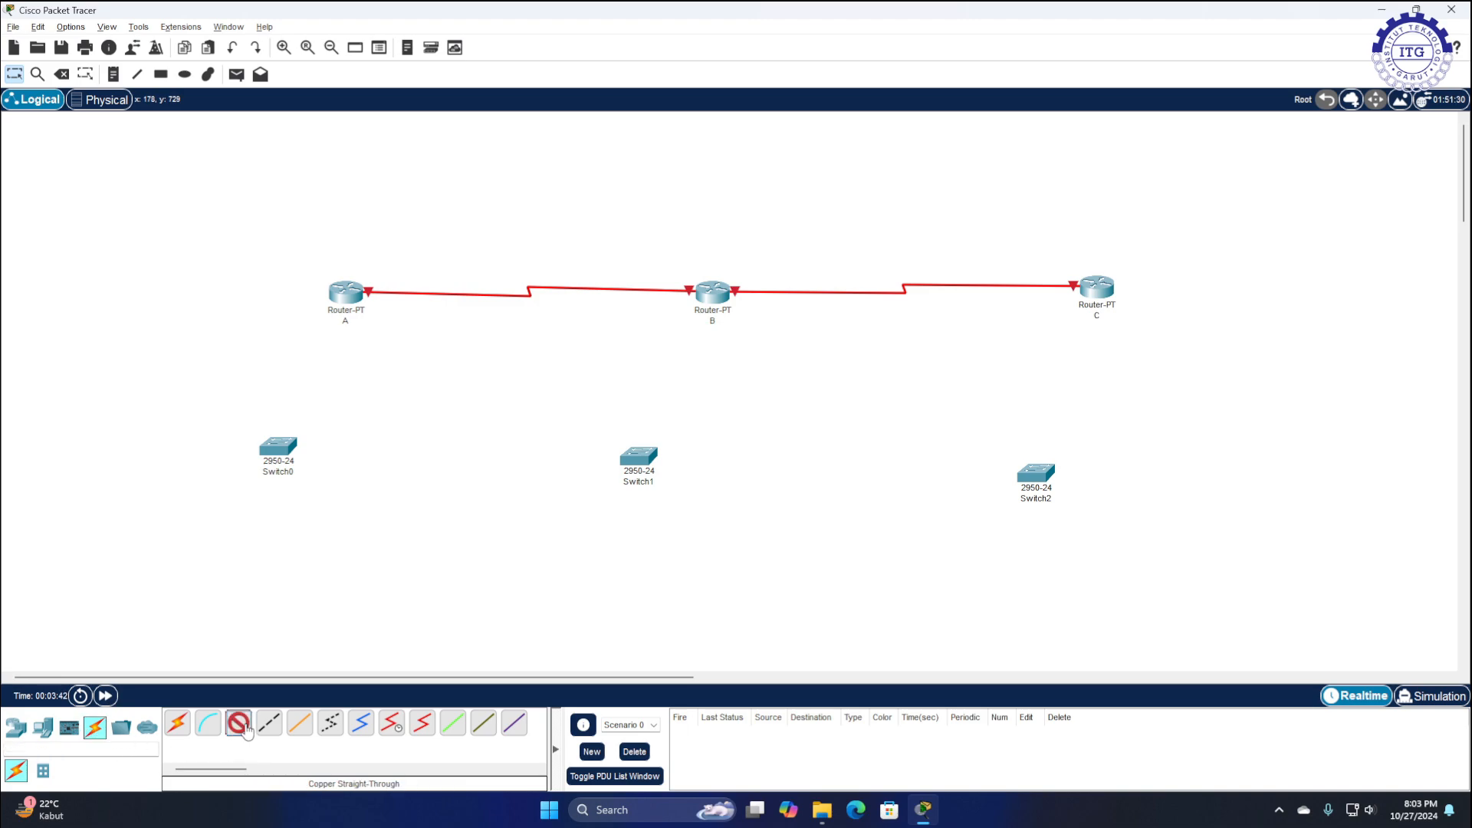
click(281, 449)
click(355, 90)
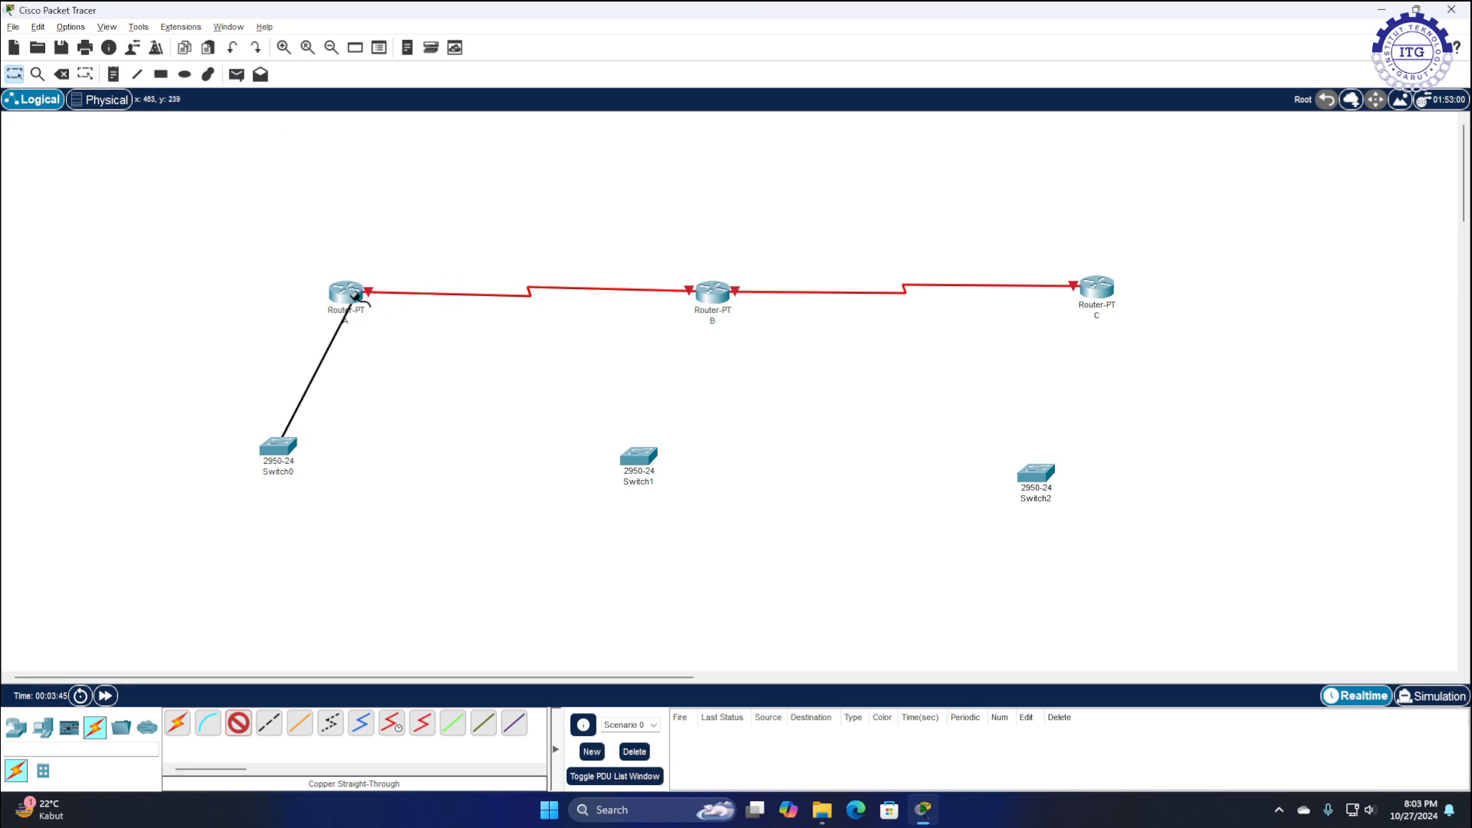
click(344, 295)
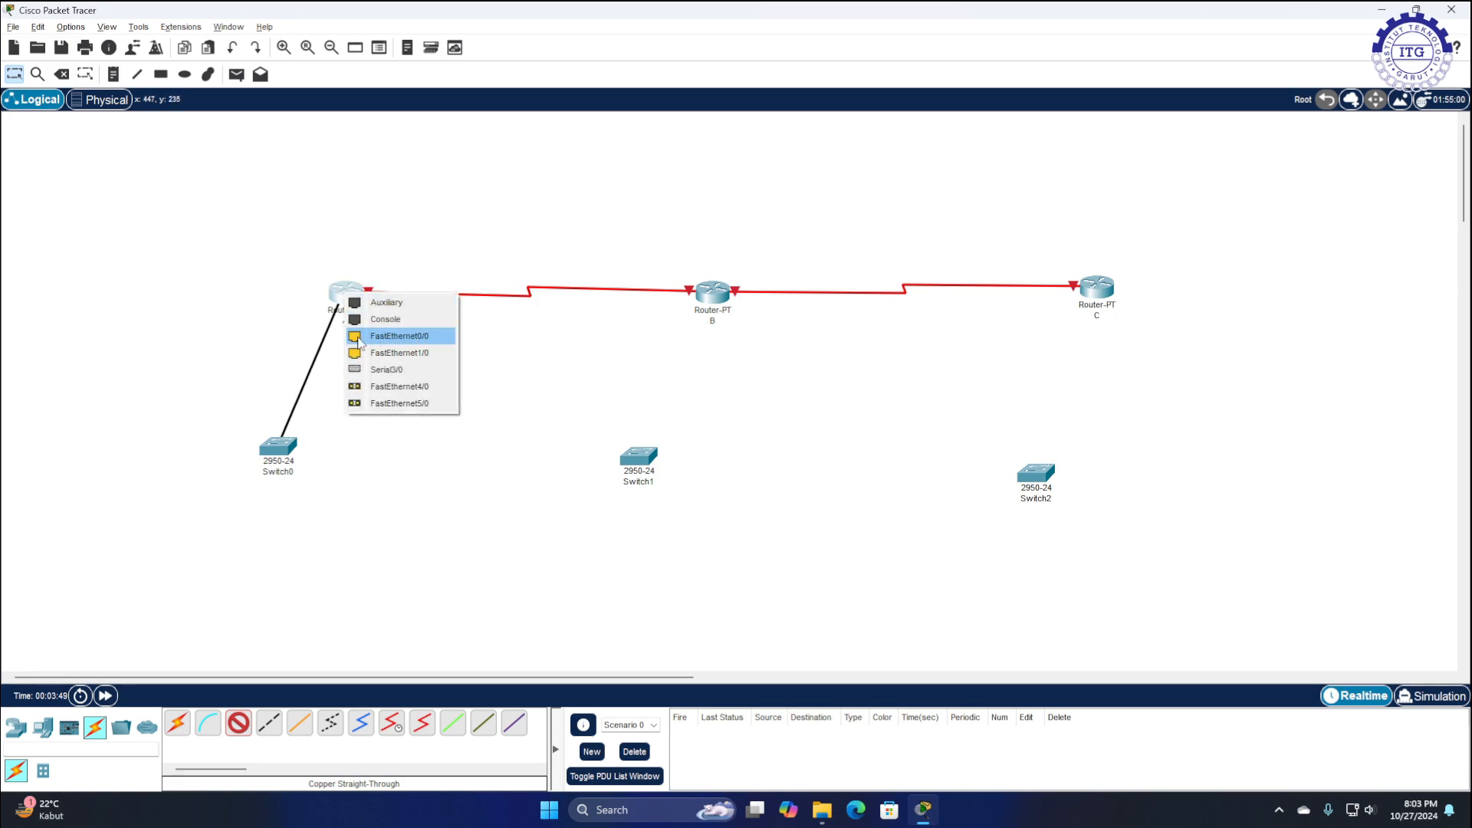
click(399, 337)
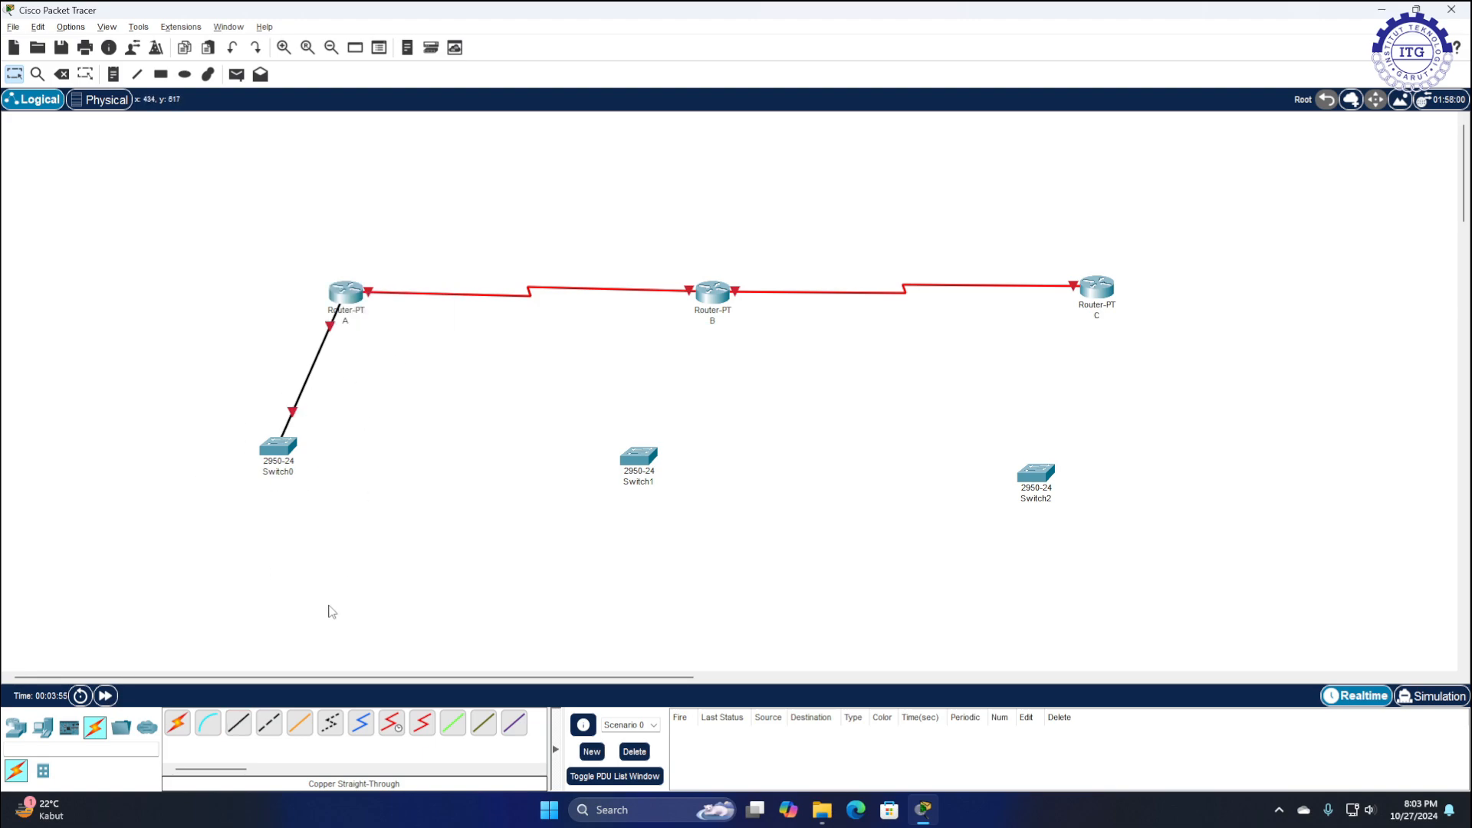
Connect Switch1 to router B's FastEthernet0/0 port with a copper straight-through cable
click(240, 724)
click(627, 477)
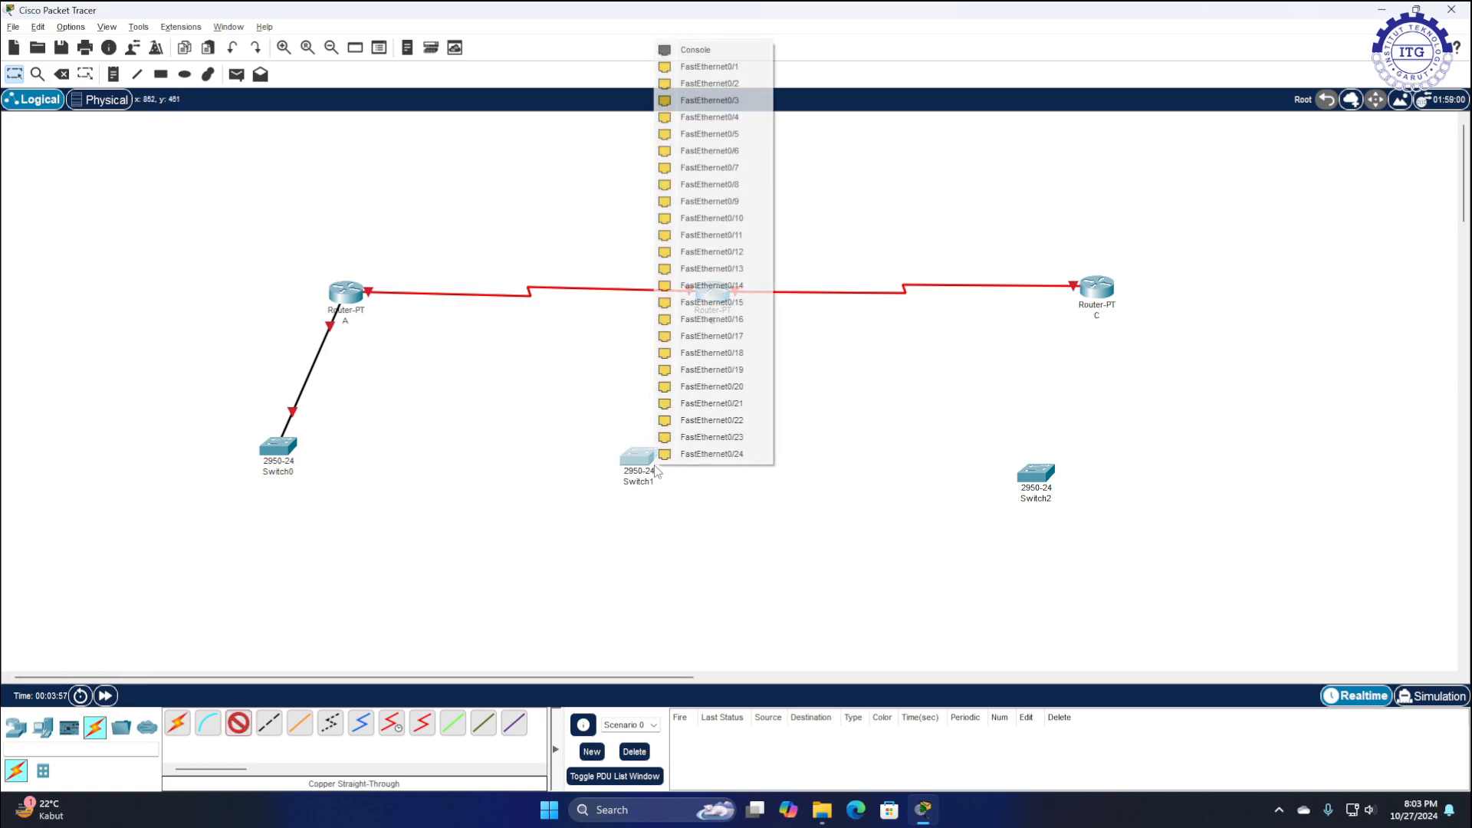
click(706, 357)
click(711, 292)
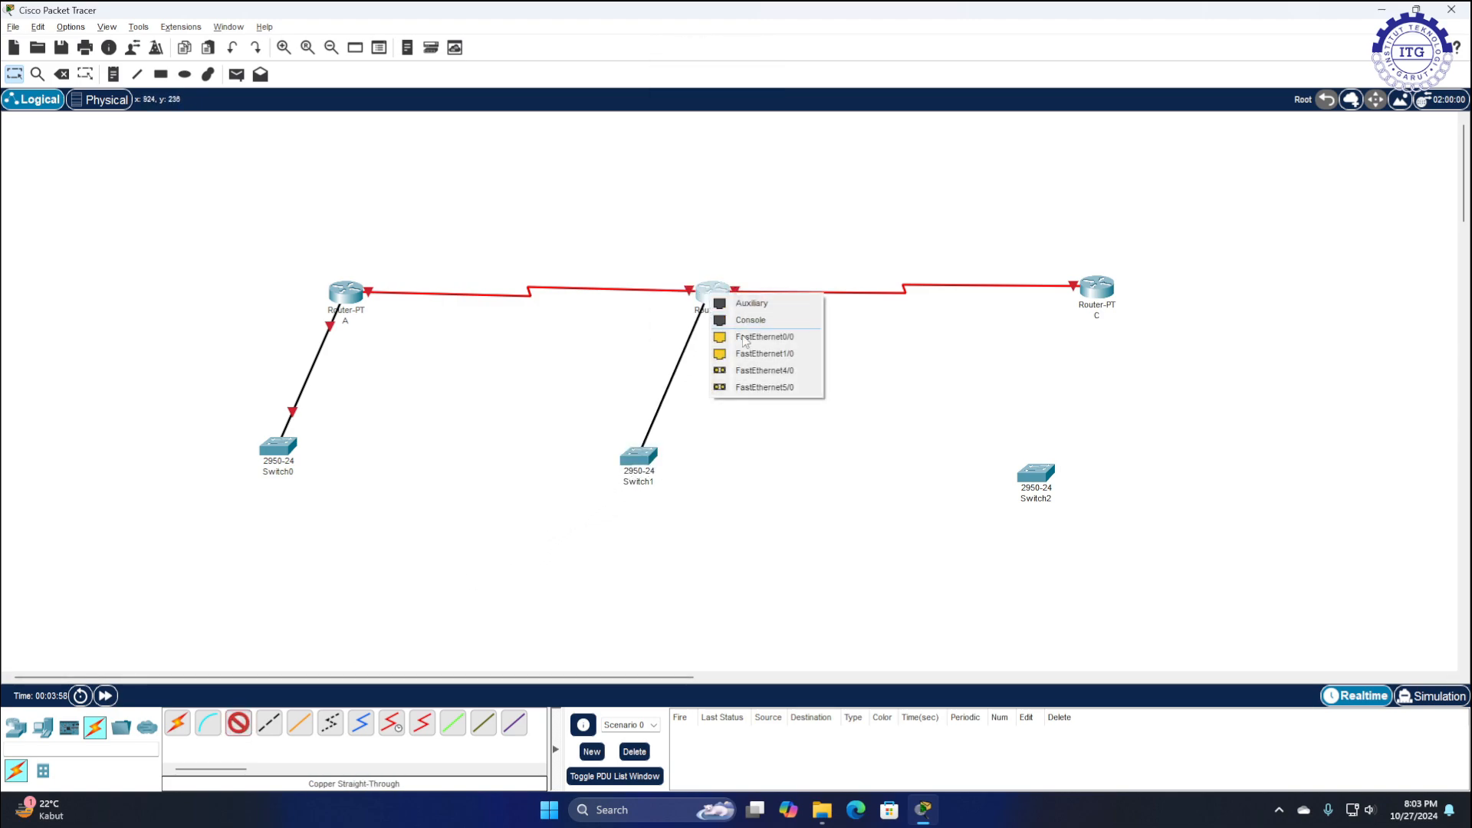
click(784, 342)
Connect Switch2 to router C's FastEthernet0/0 port with a copper straight-through cable
click(239, 724)
click(1034, 475)
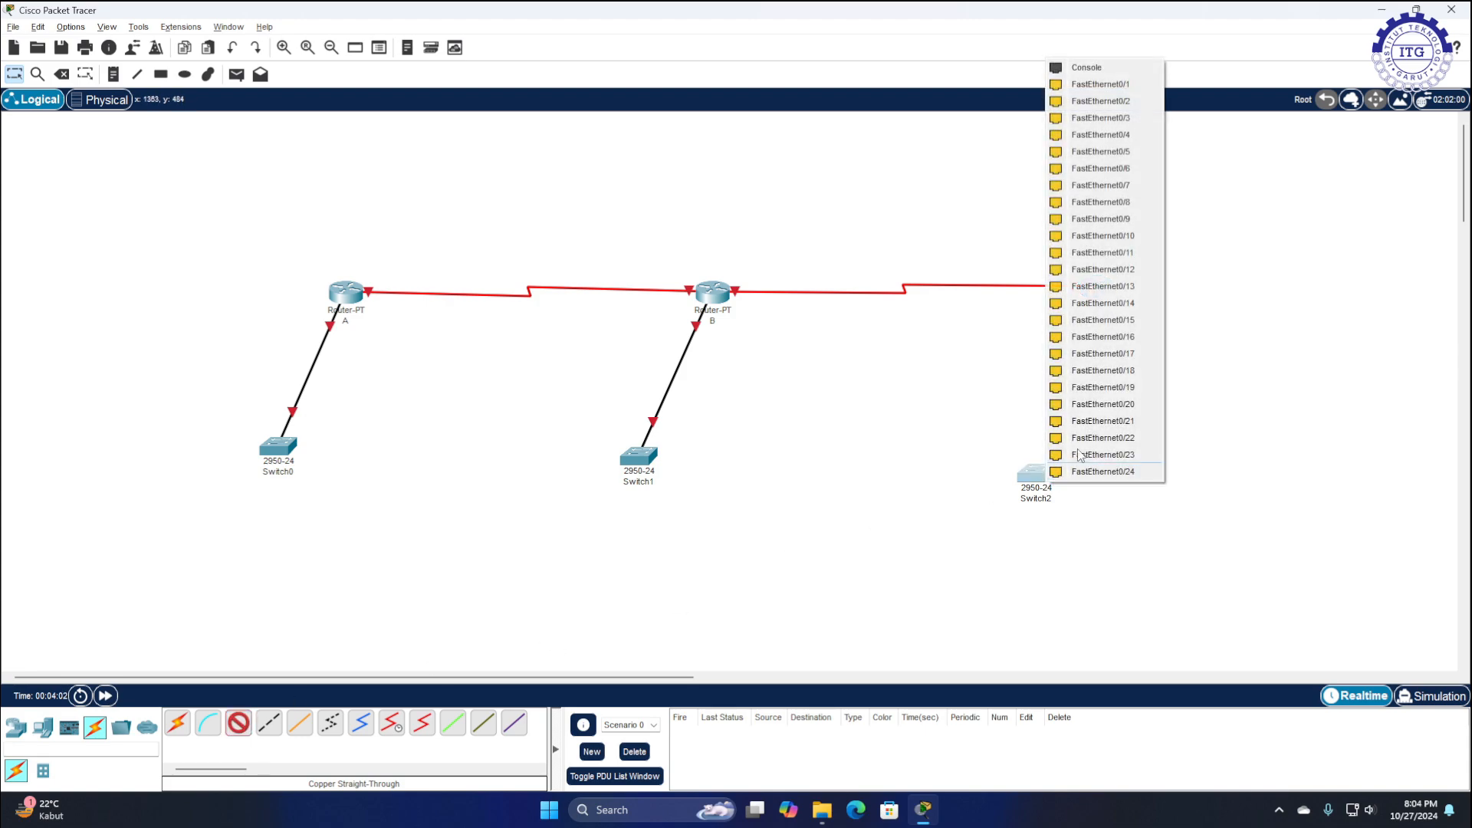
click(1085, 286)
click(1100, 288)
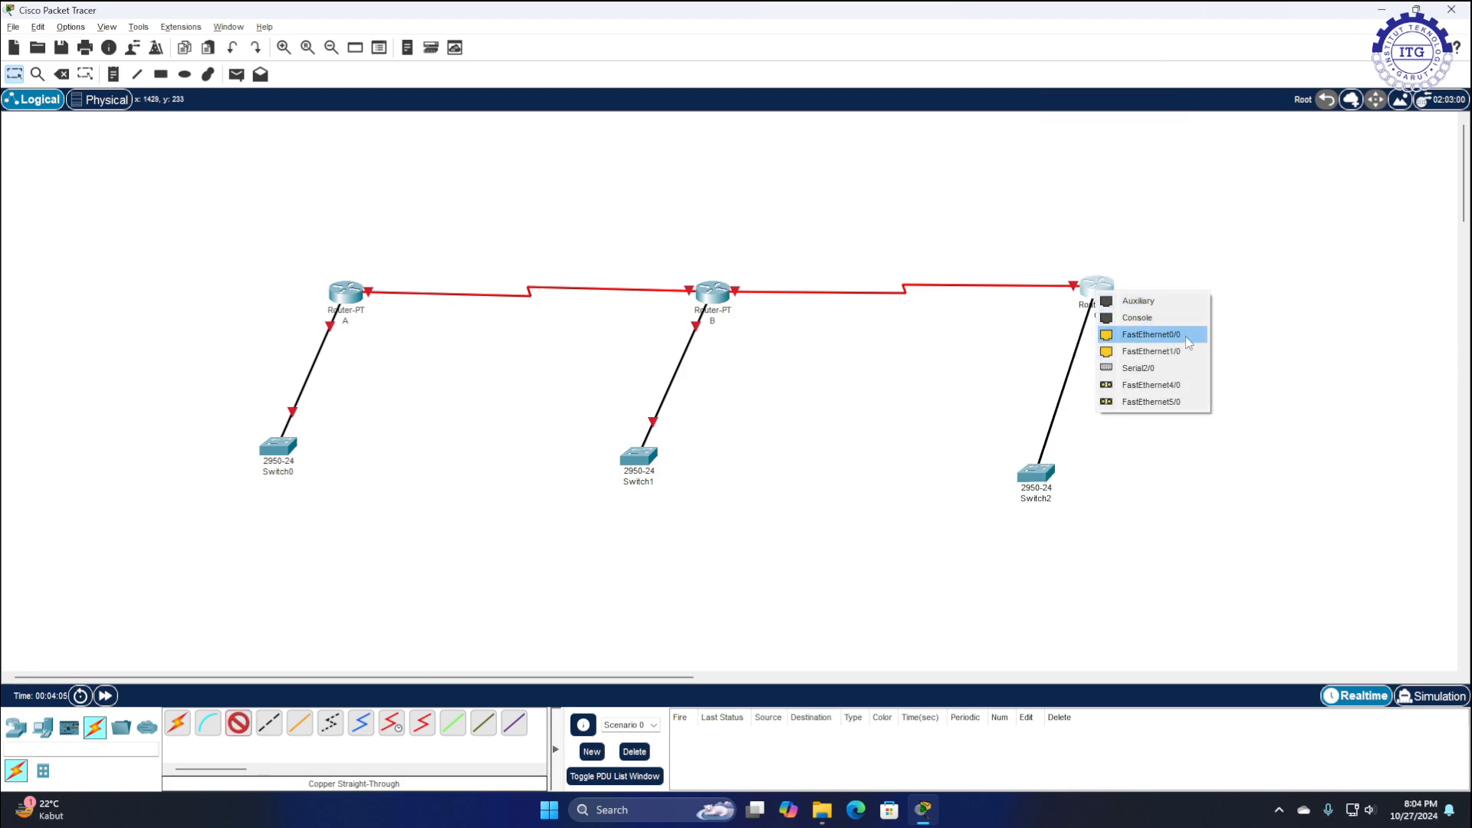
click(1186, 335)
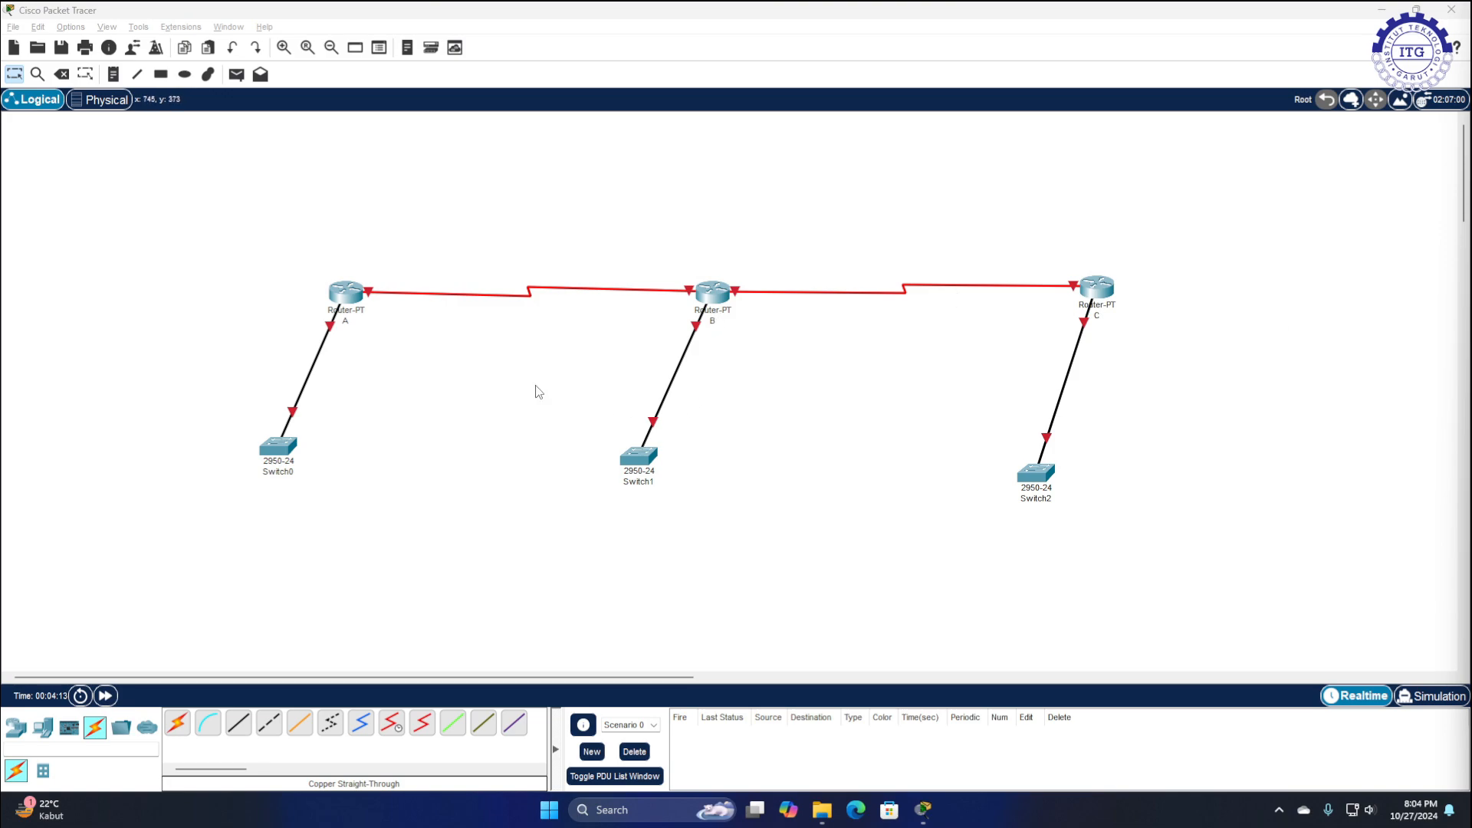
Add a text note reading 202.10.10.1/24 on the link between router A and Switch0
click(360, 356)
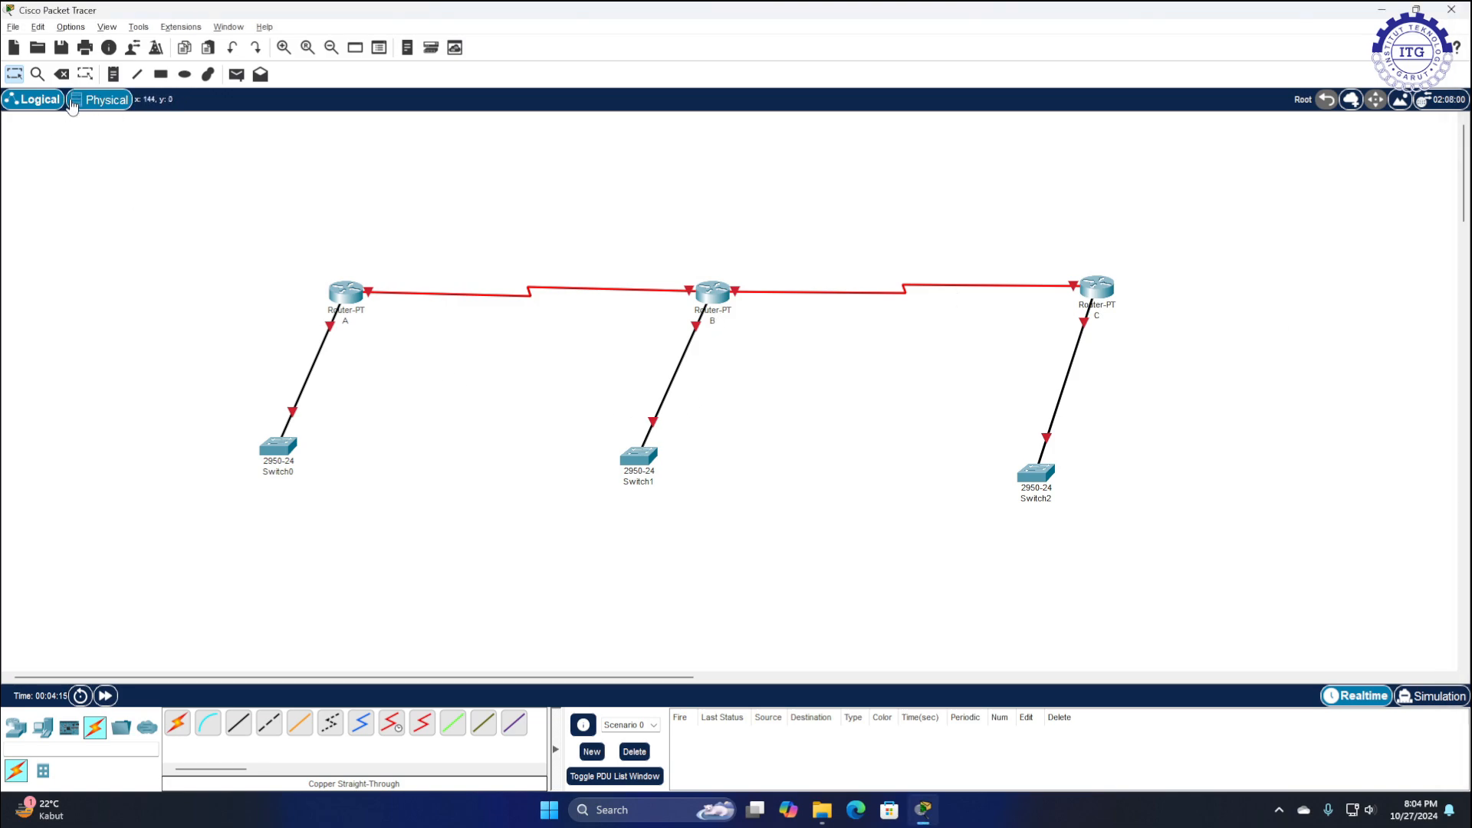
click(111, 77)
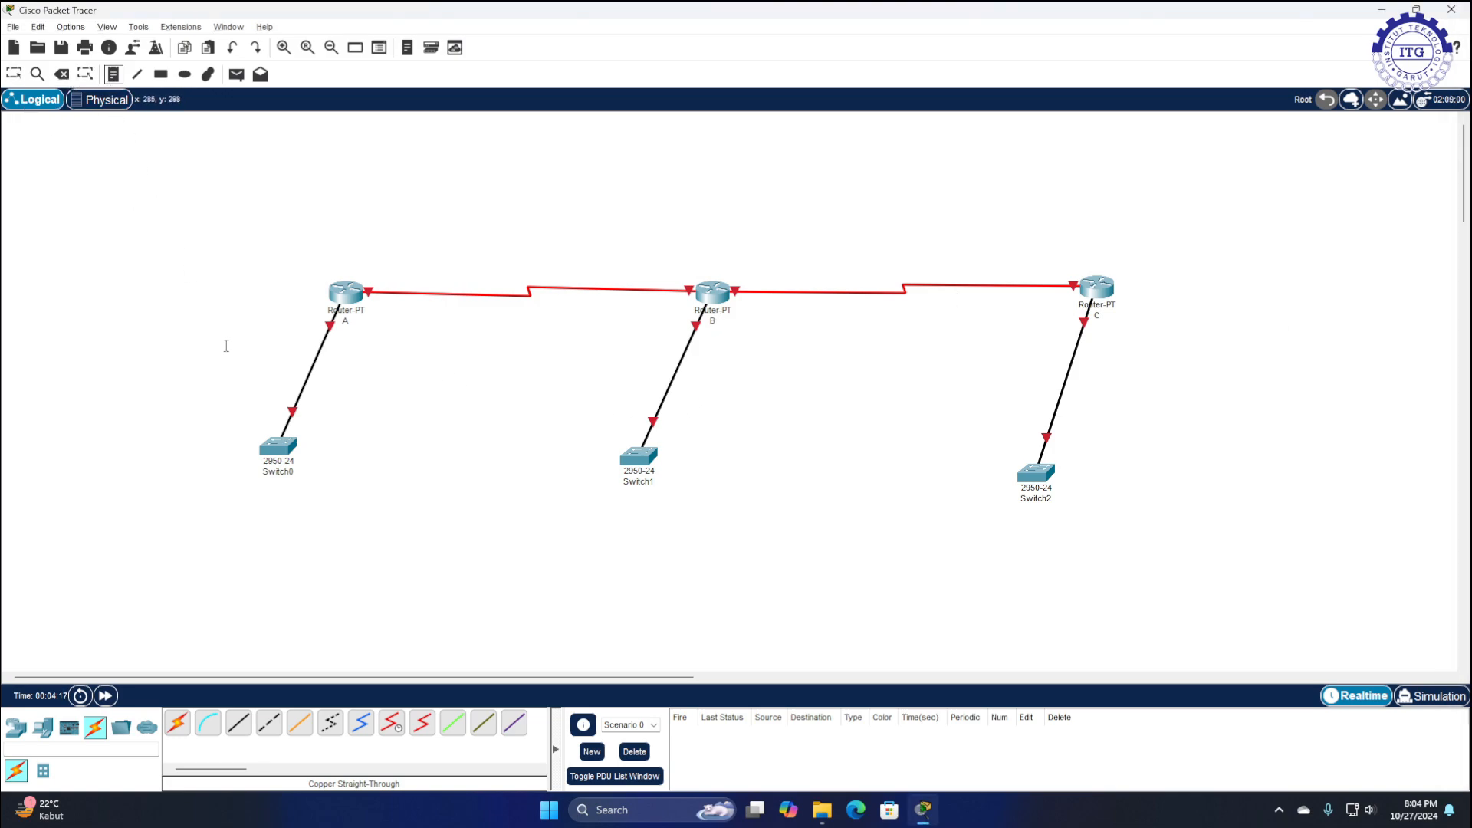
click(270, 366)
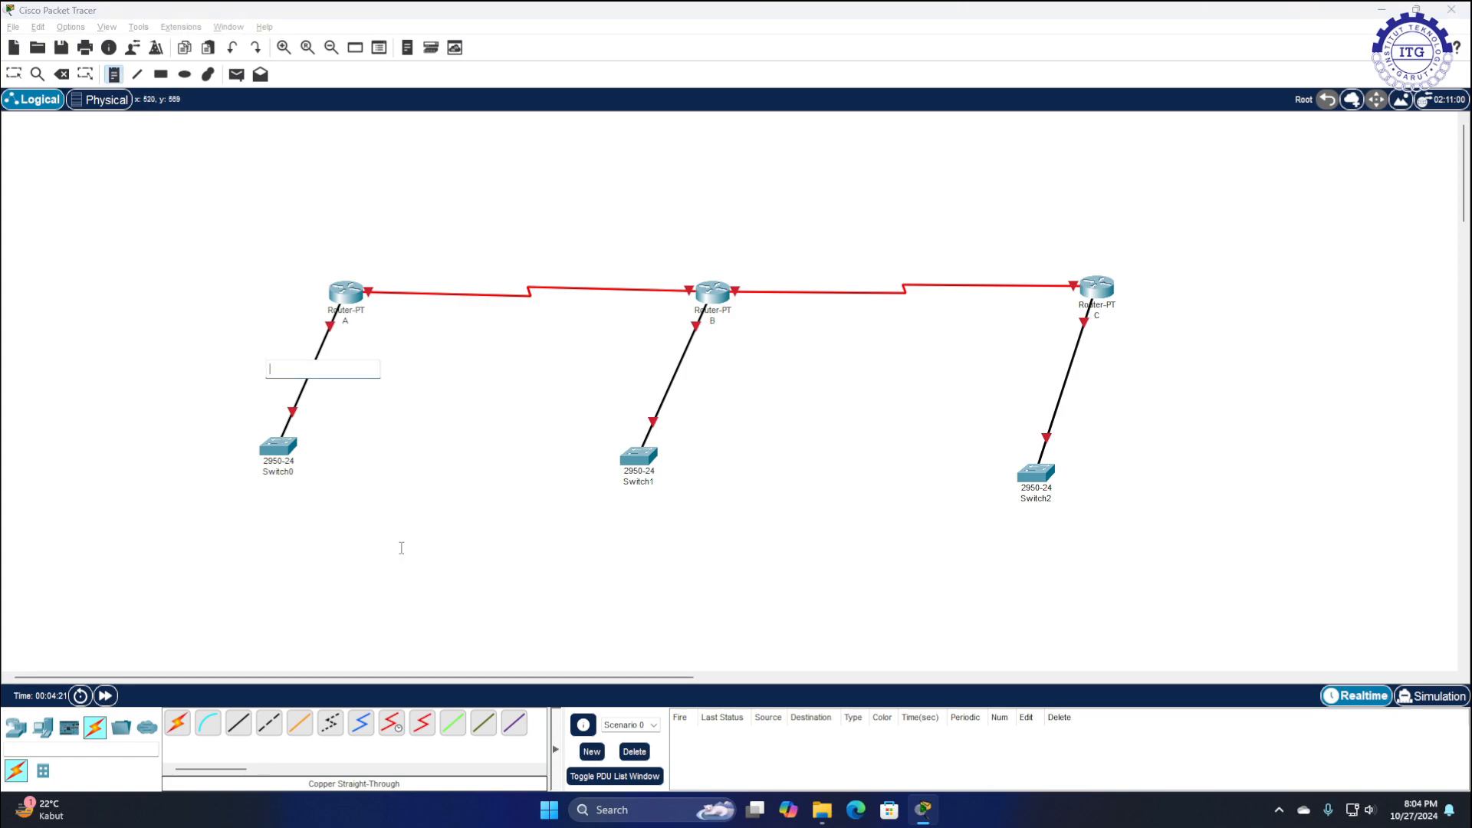
text(202.10.10.1/24)
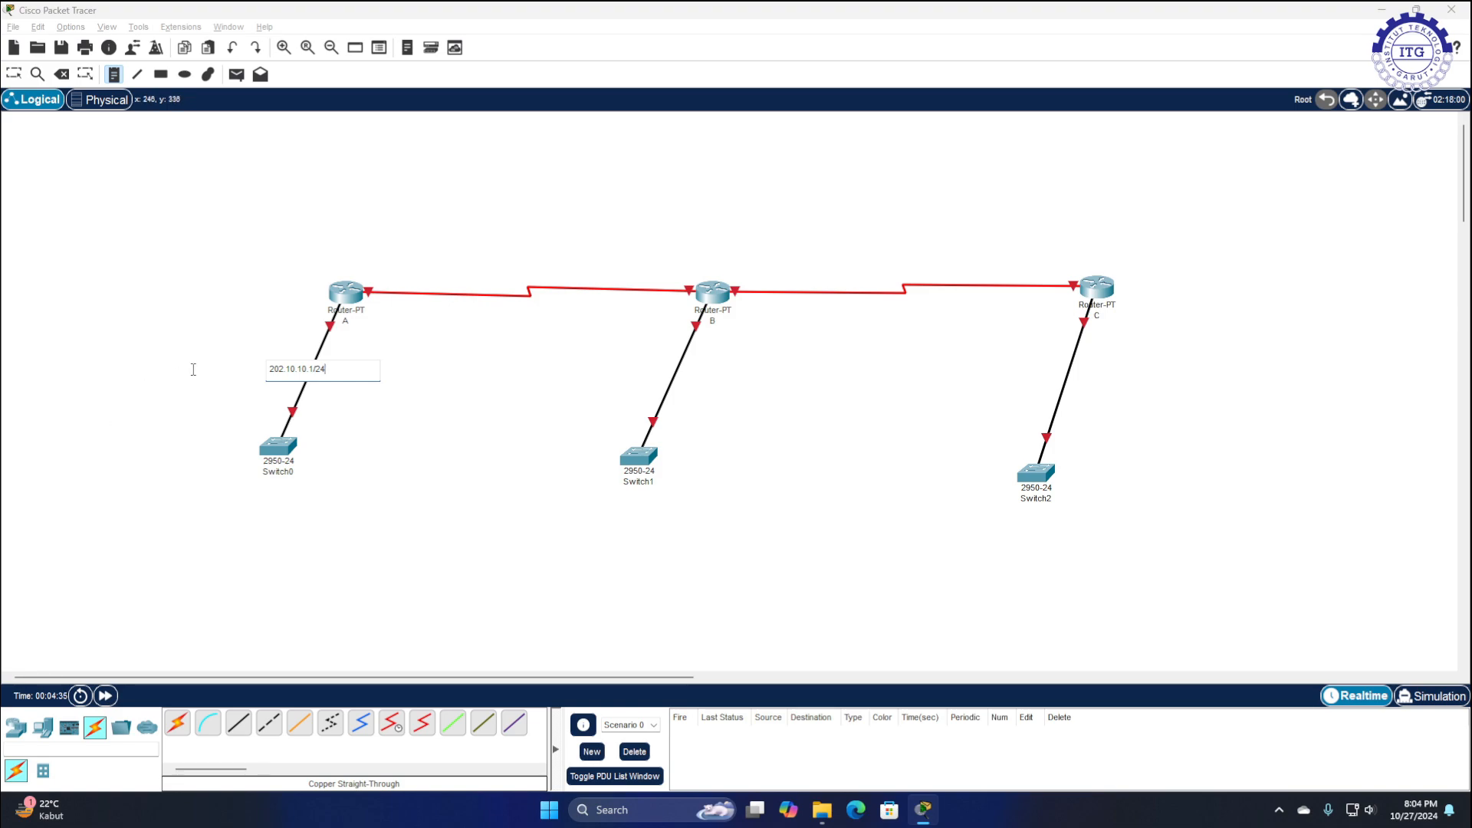
Add text notes reading 203.10.10.1/24 on the router B–Switch1 link and 204.10.10.1/24 on the router C–Switch2 link
click(637, 382)
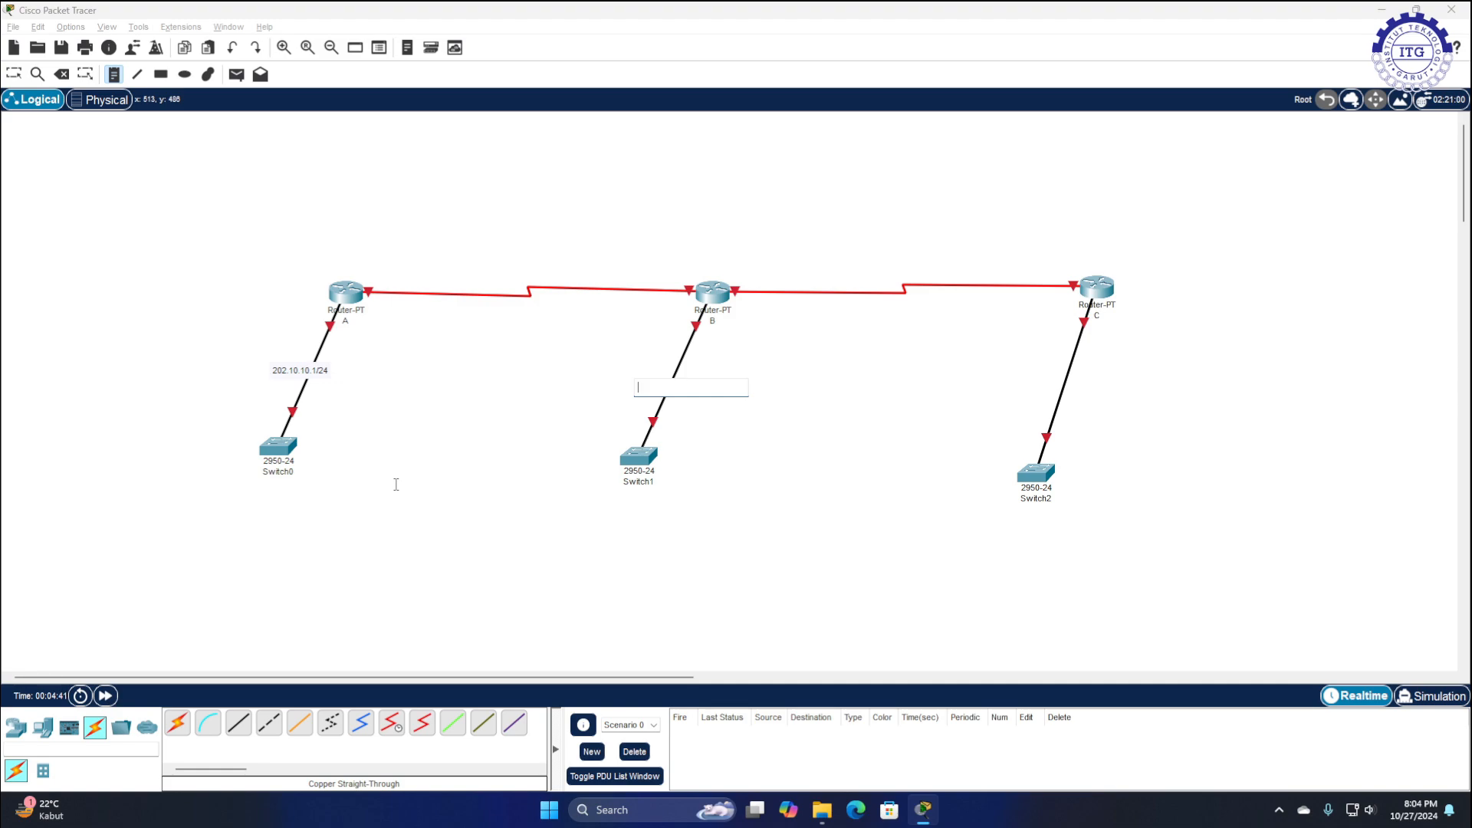
text(203.10.10.1/24)
click(1039, 387)
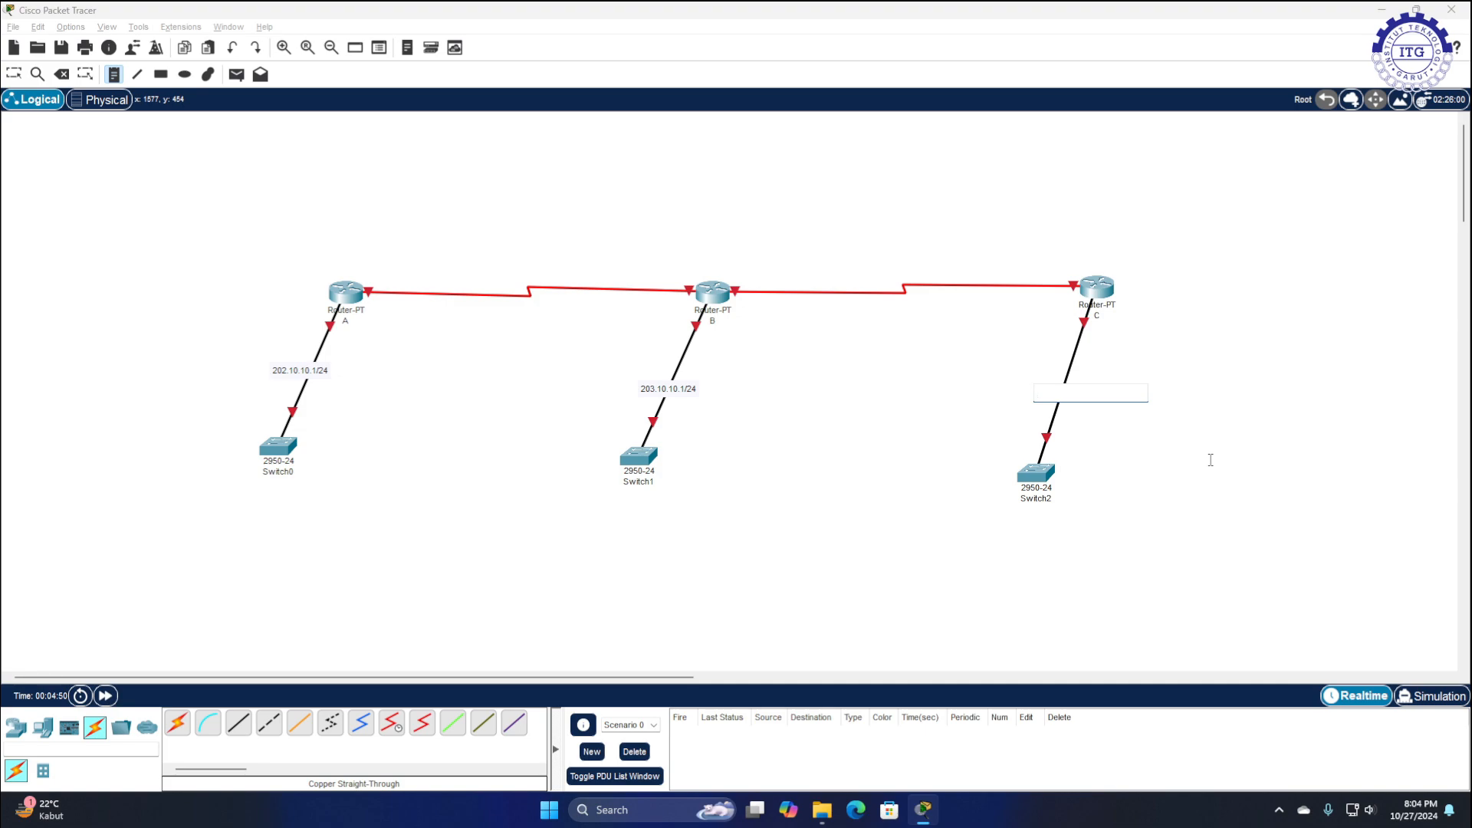
text(204.10.10.1/24)
key(Escape)
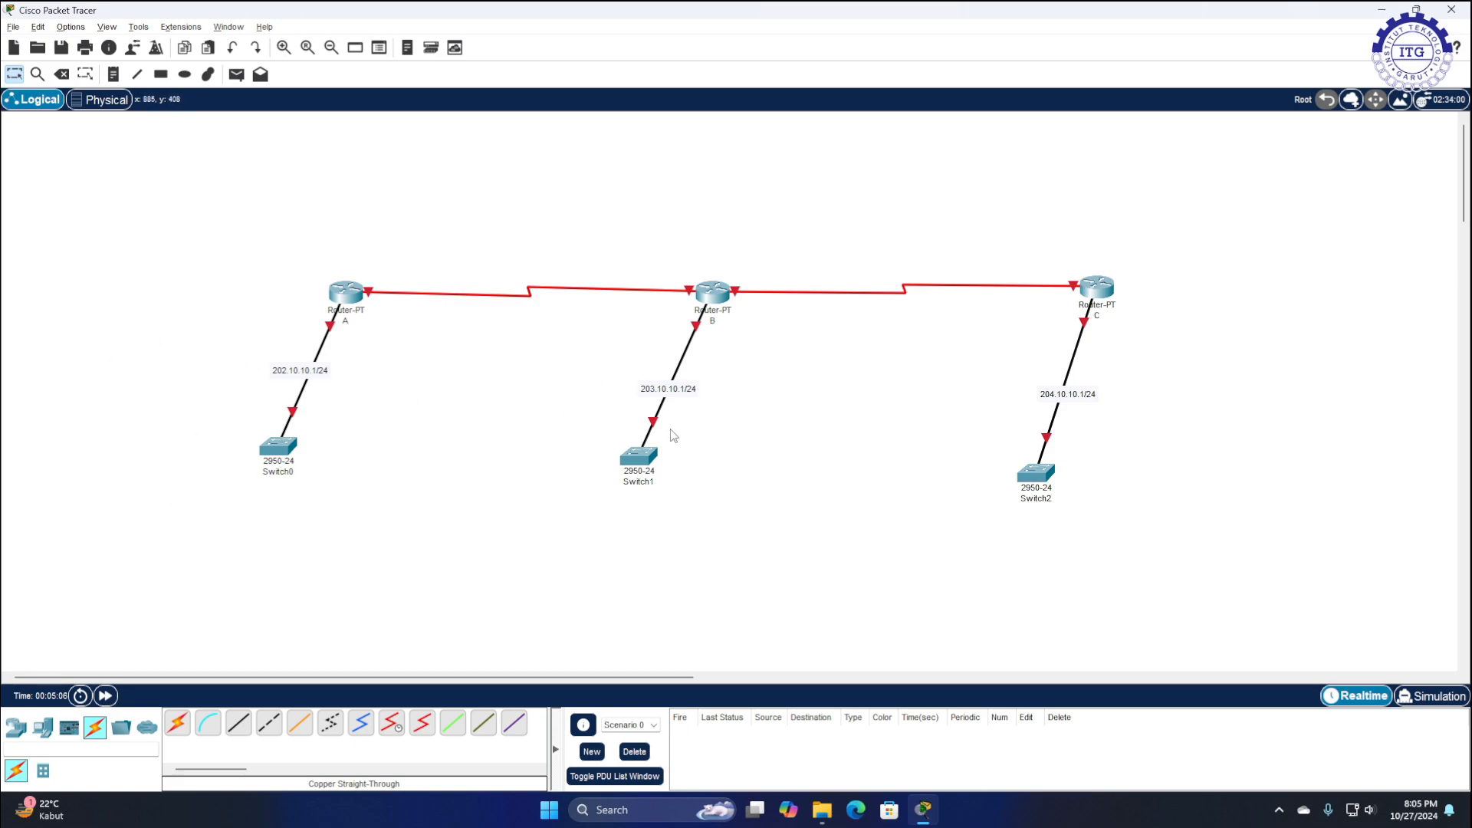
drag(638, 464, 638, 472)
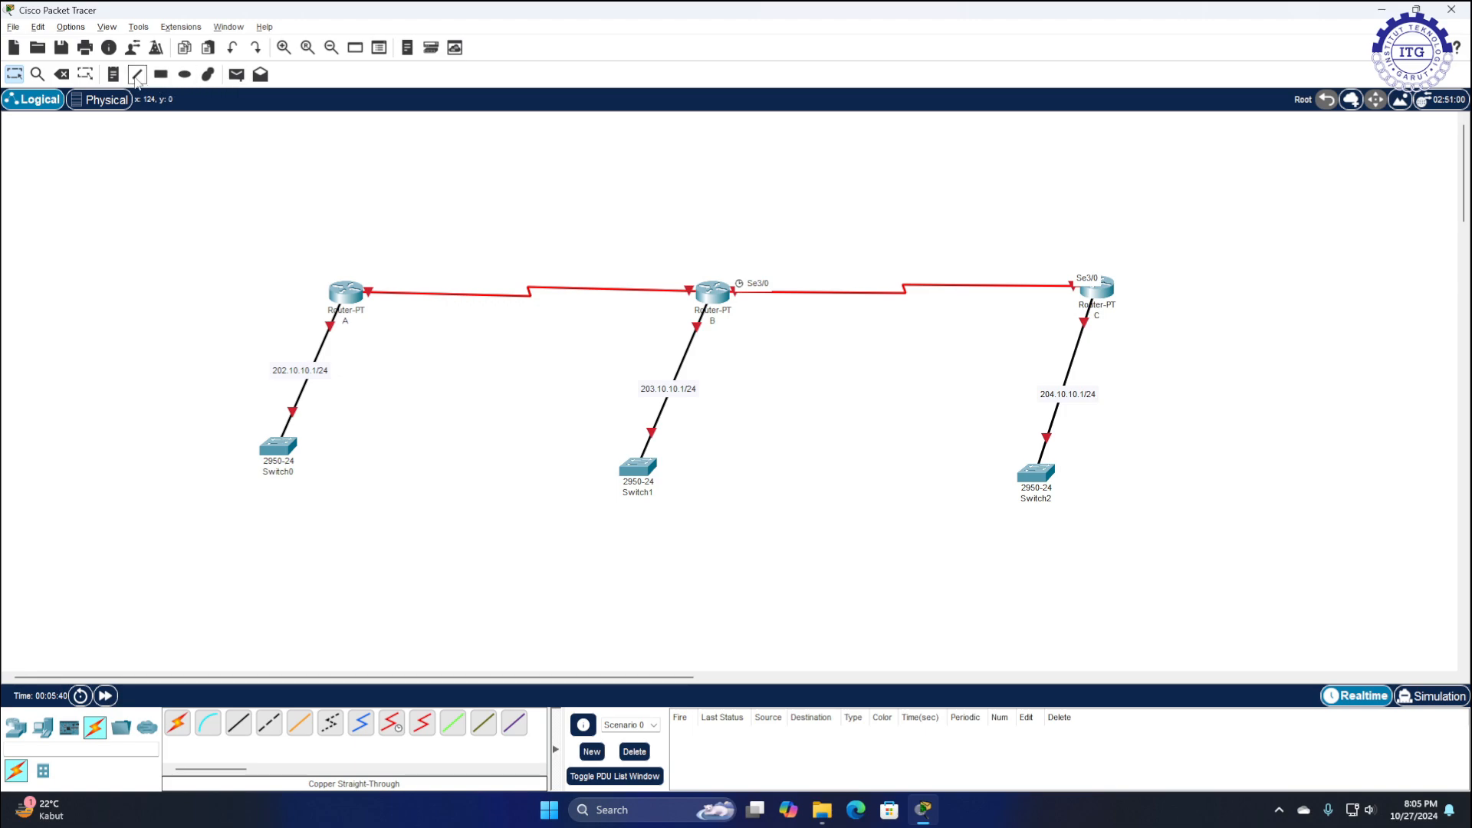
Add text notes reading 160.10.10.6/30 above the serial link between routers A and B and 170.10.10.6/30 above the one between B and C
click(113, 74)
click(441, 253)
text(160.10.10.6/30)
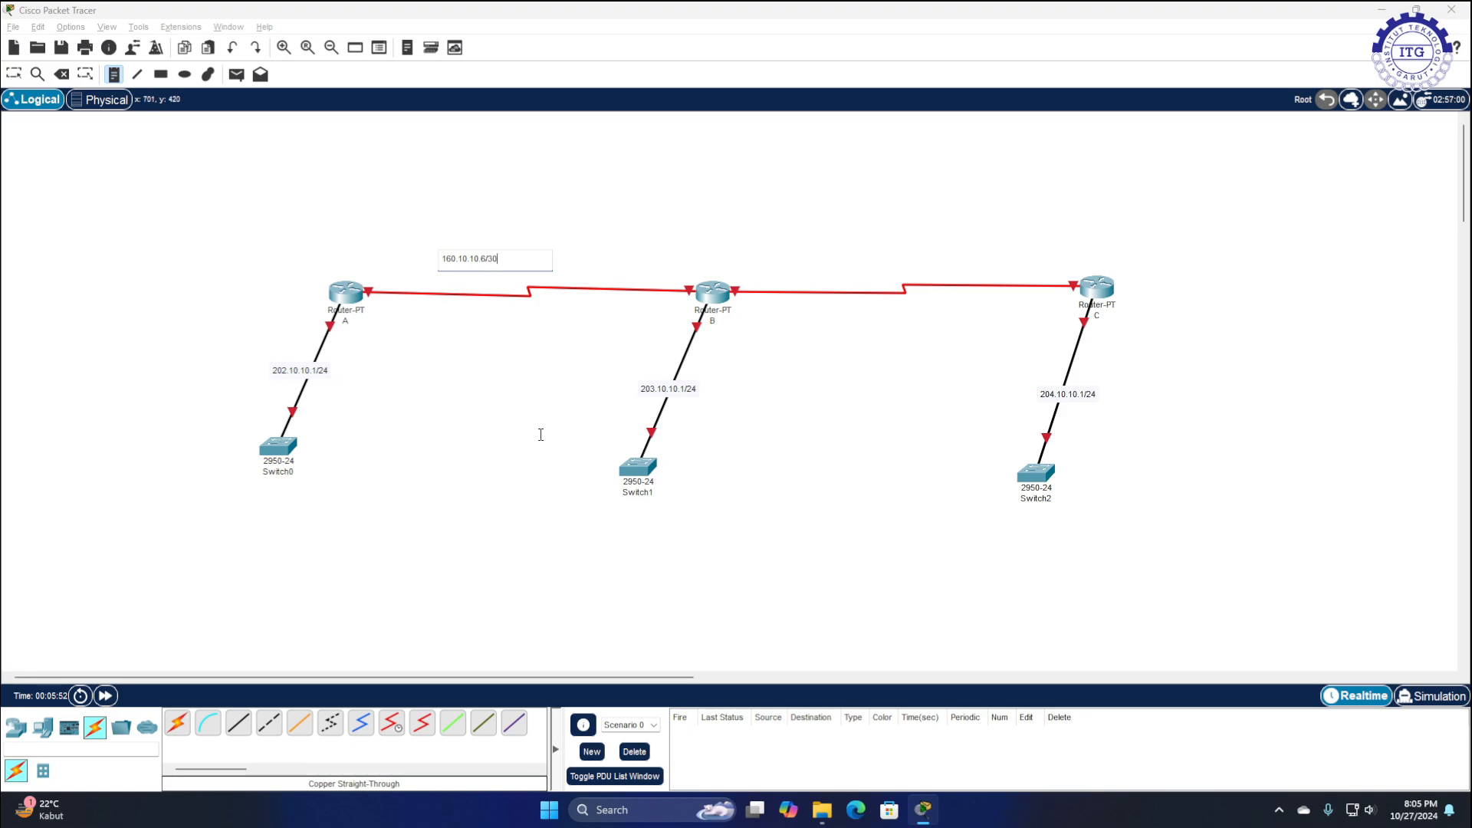
click(870, 256)
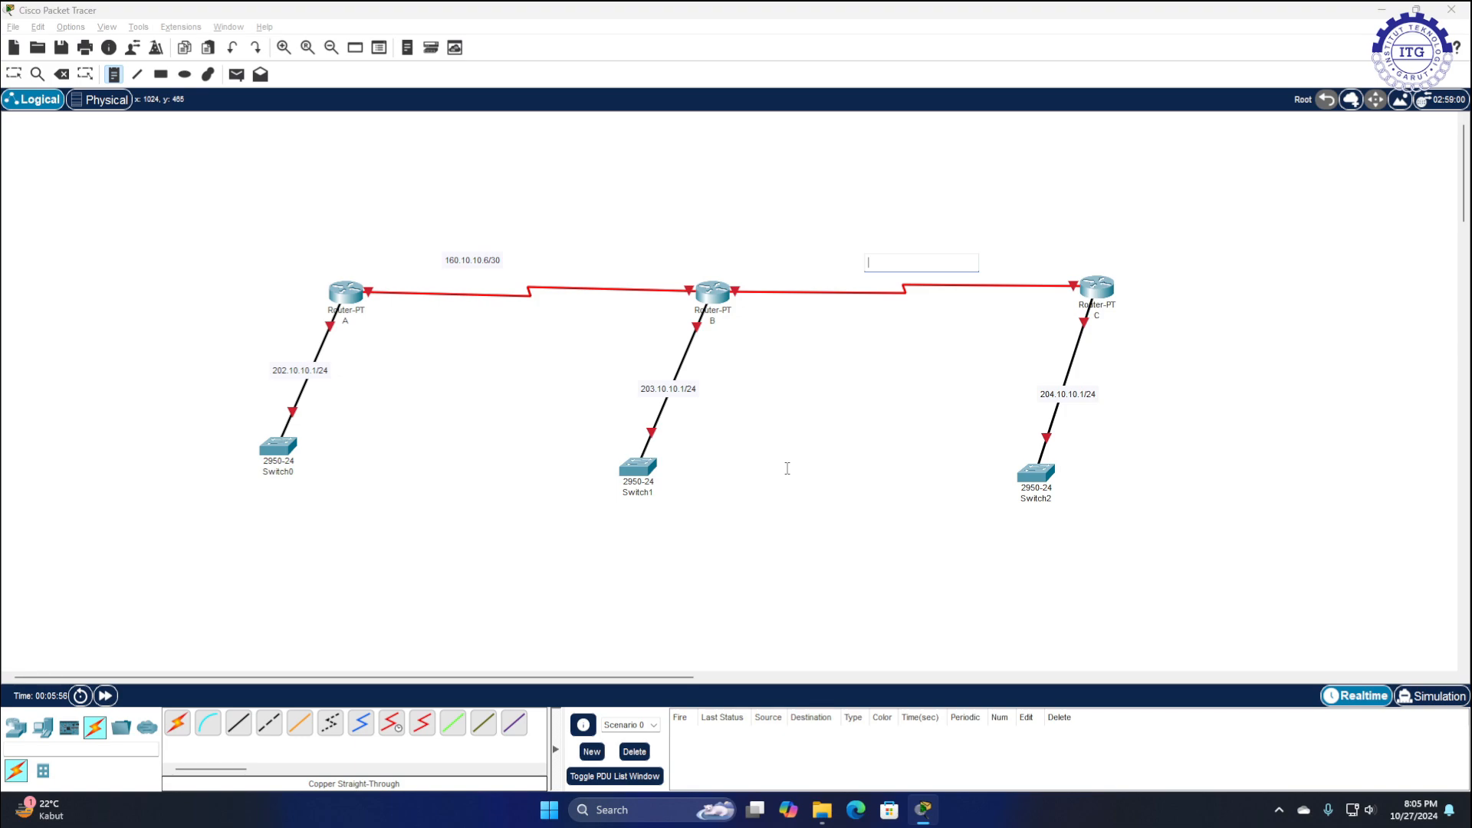
text(170.10.10.6/30)
key(Escape)
key(Escape)
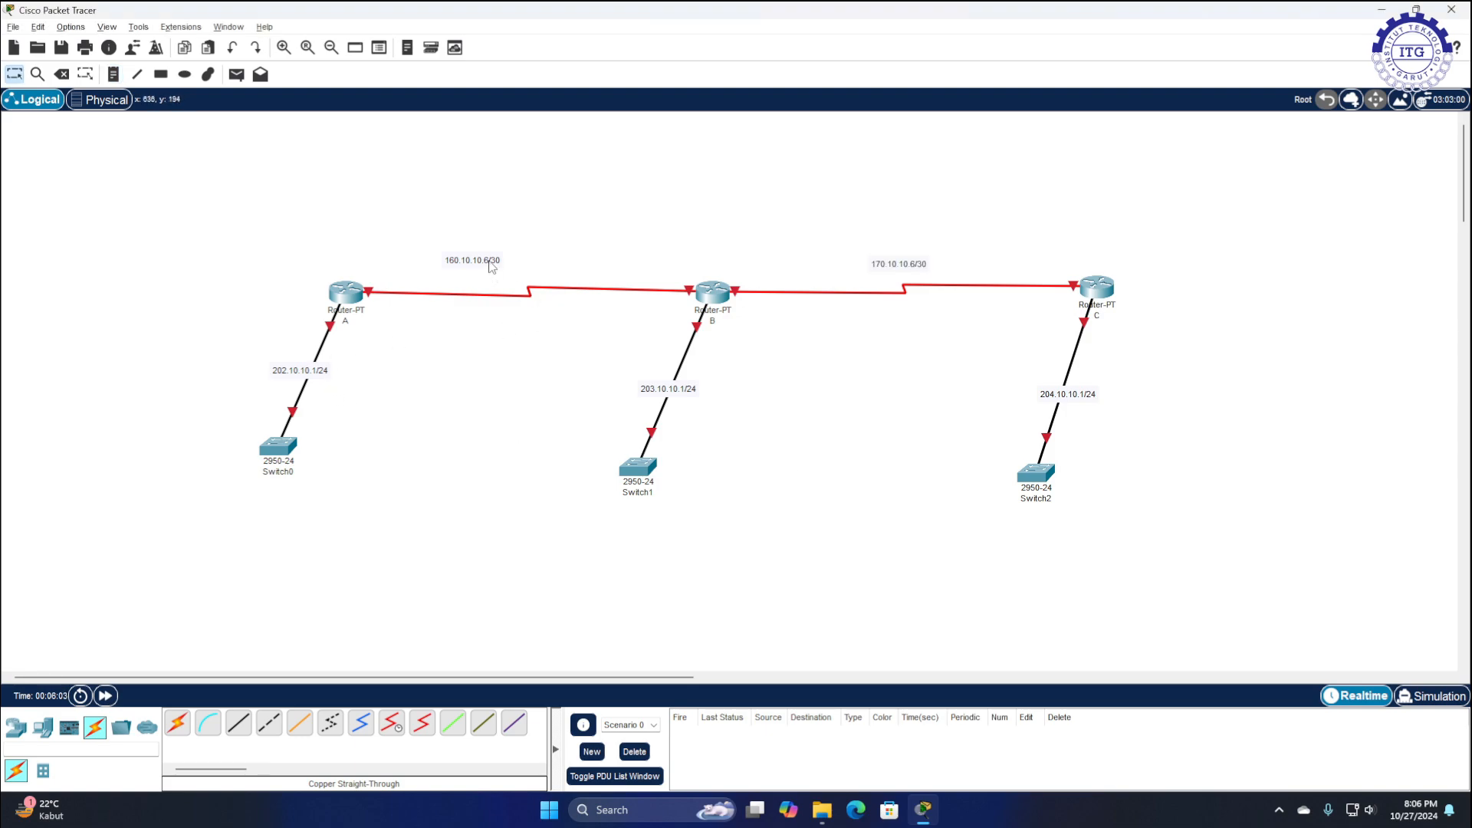
Tidy the layout by nudging the two serial link notes and Switch1 slightly to the right and Switch0 slightly up
drag(491, 269, 509, 270)
drag(906, 259, 917, 258)
click(900, 391)
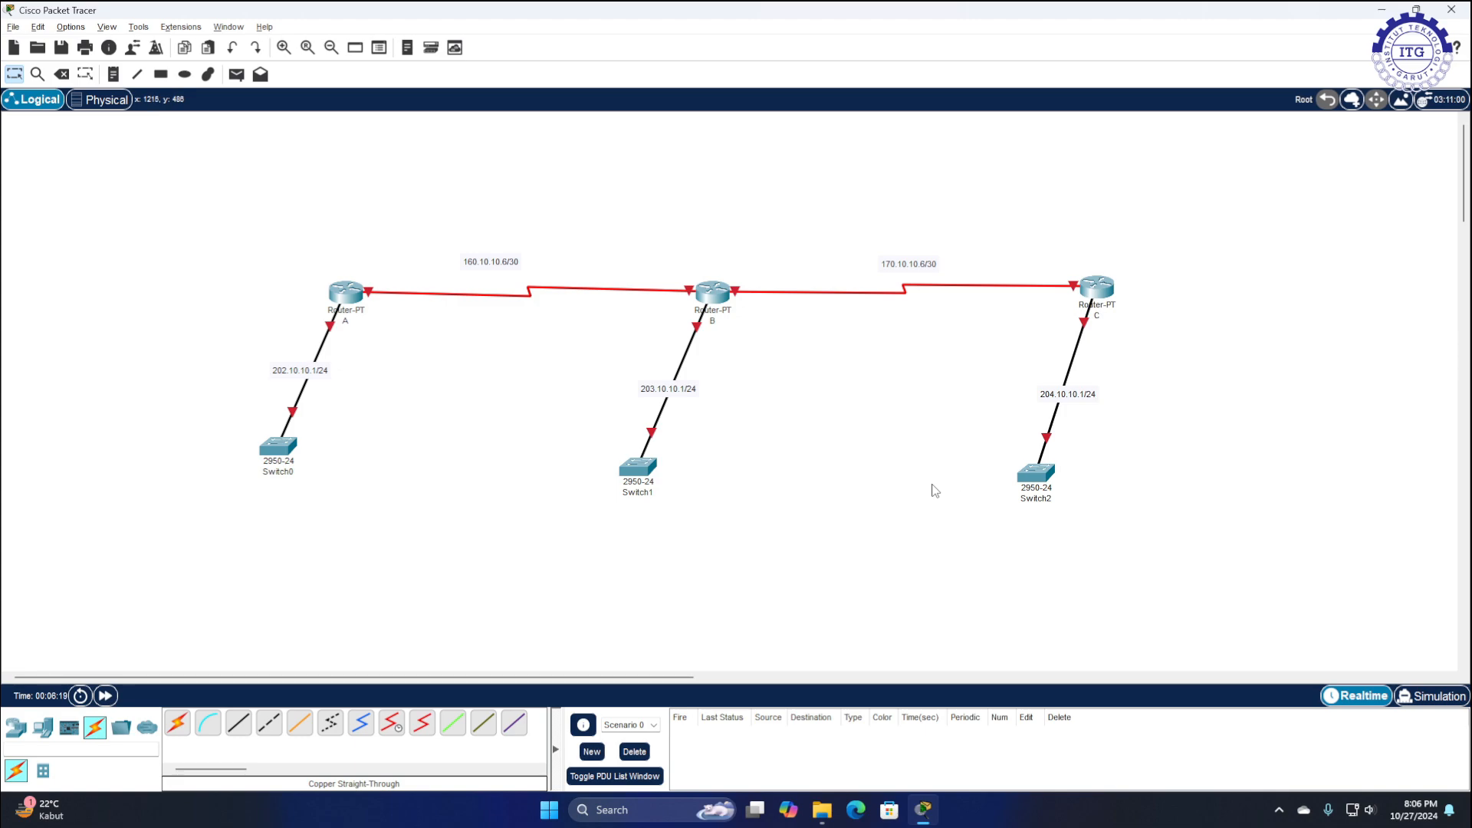
drag(292, 438, 292, 437)
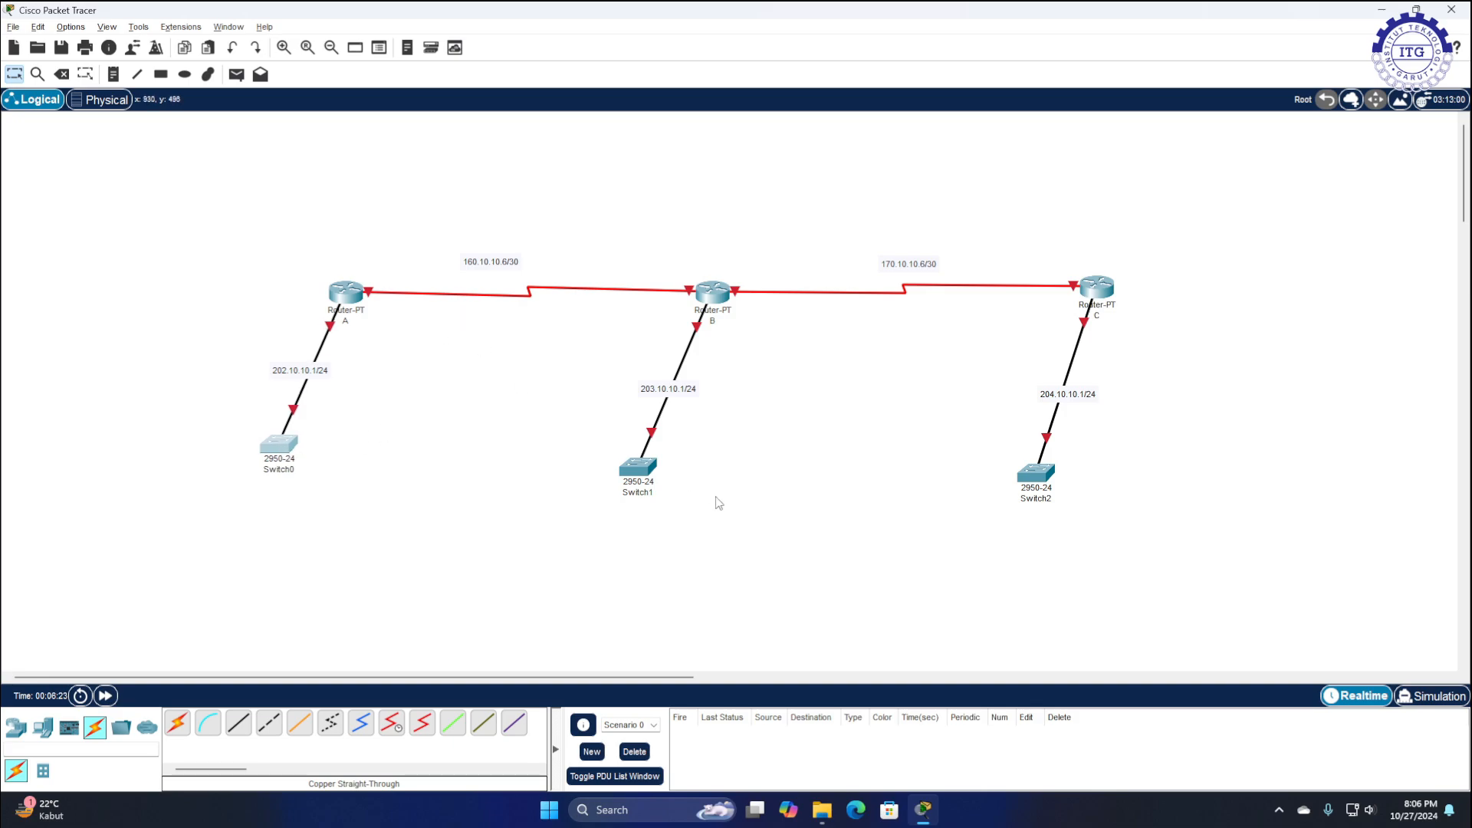
drag(641, 465, 651, 466)
click(896, 470)
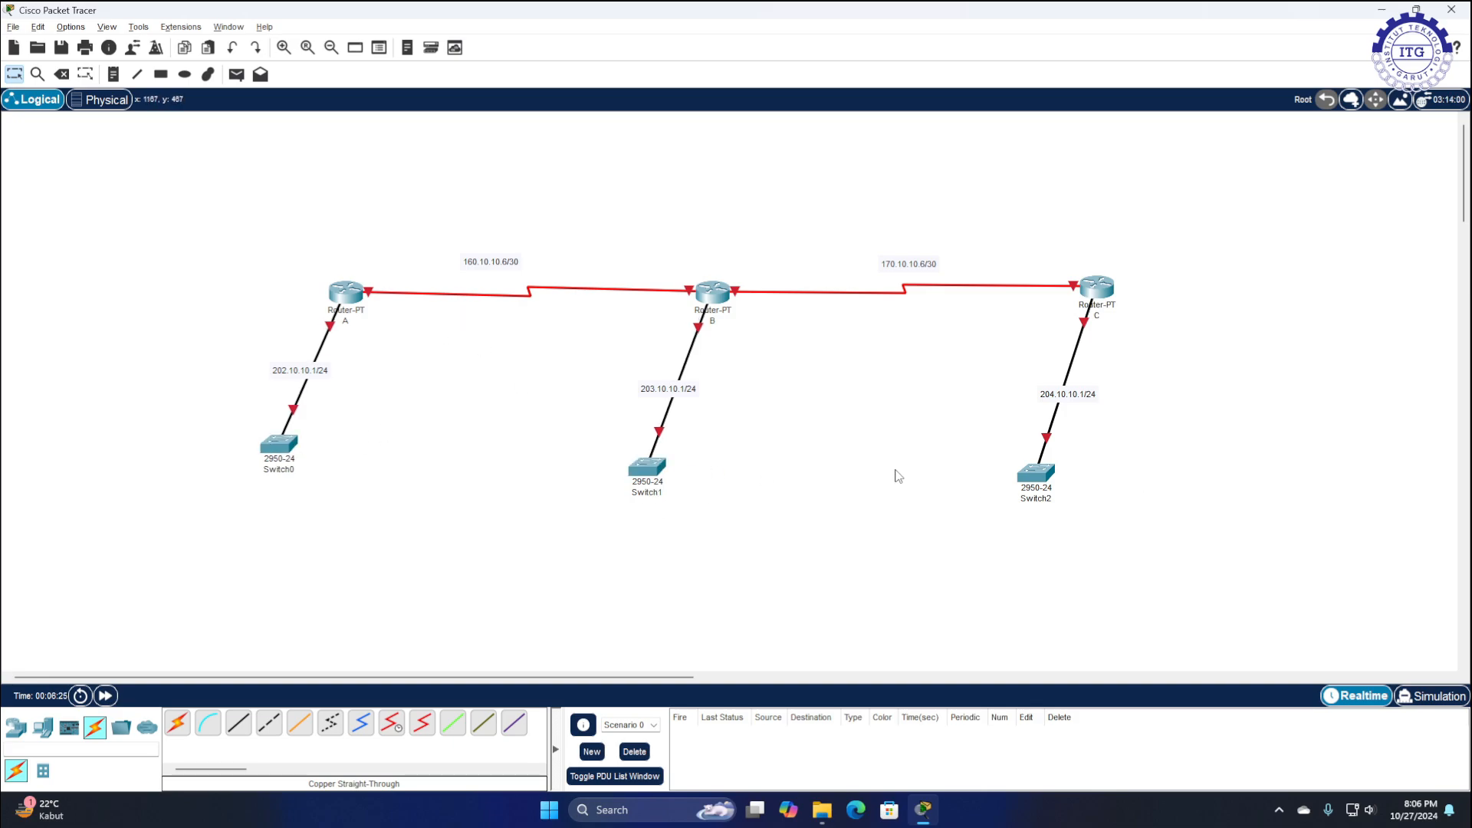
Open router A's command line interface and decline the initial configuration dialog
click(344, 289)
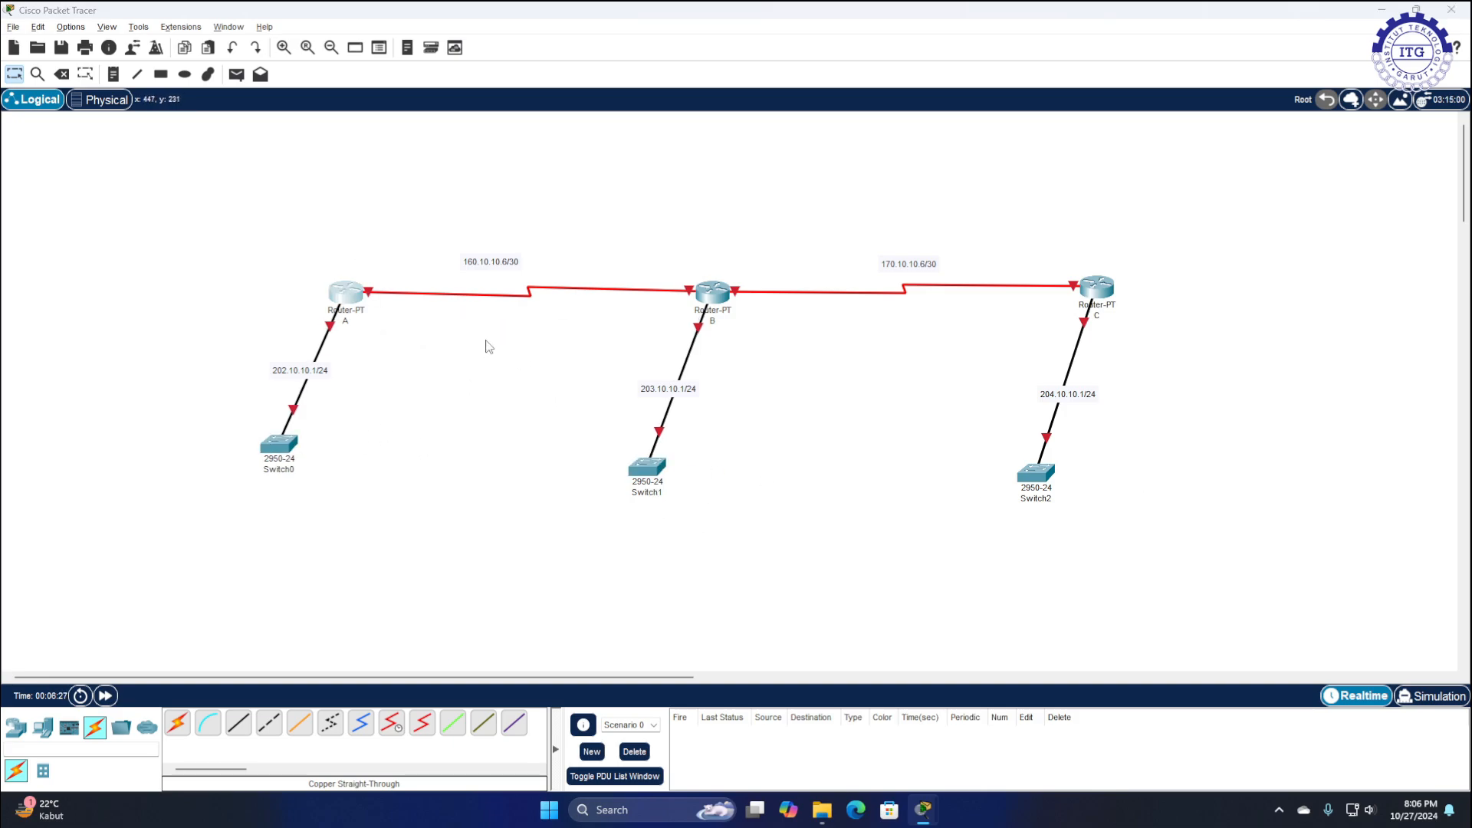
click(630, 206)
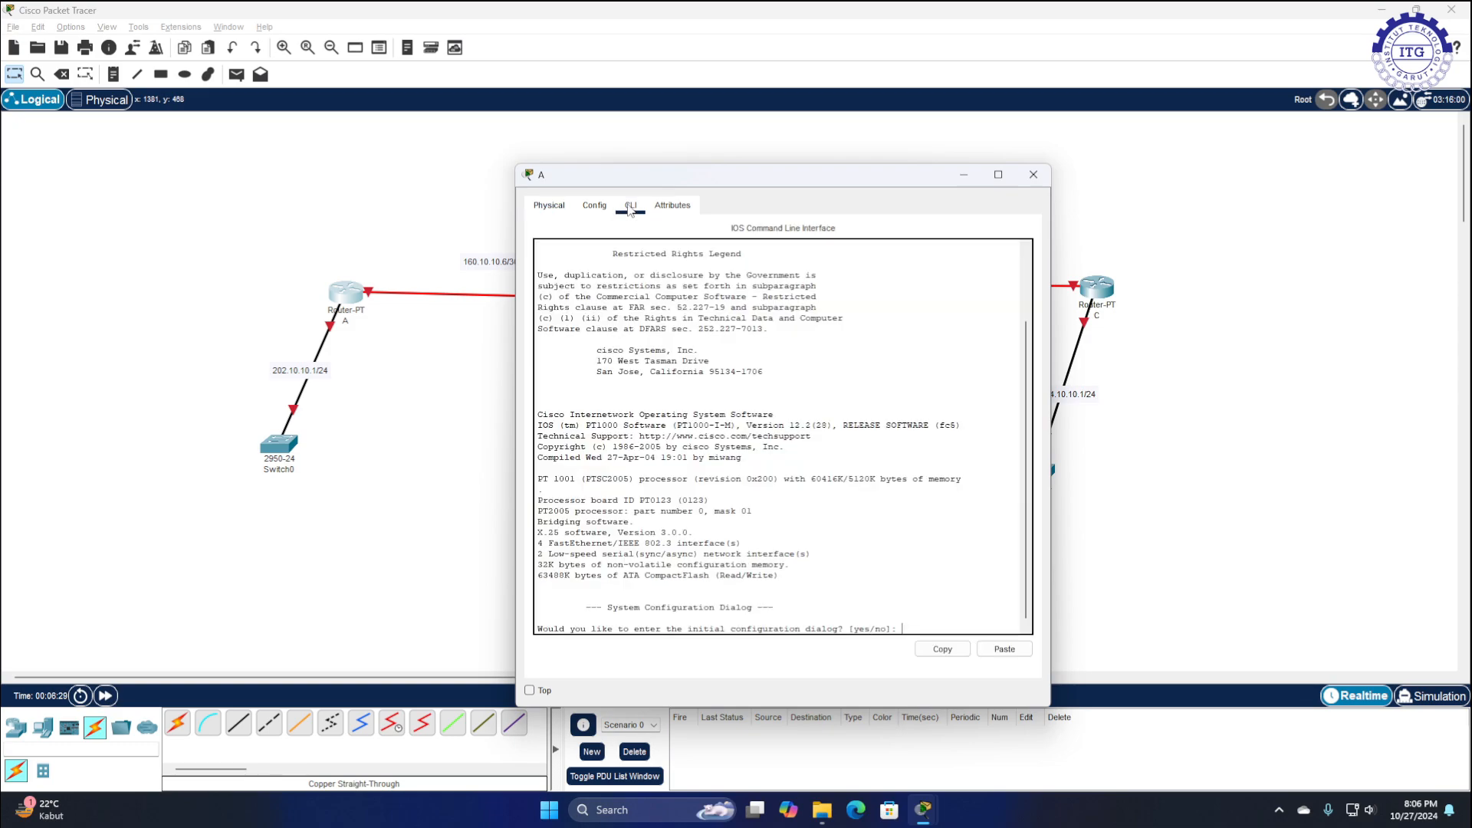
drag(662, 181, 641, 167)
text(n)
key(Return)
key(Return)
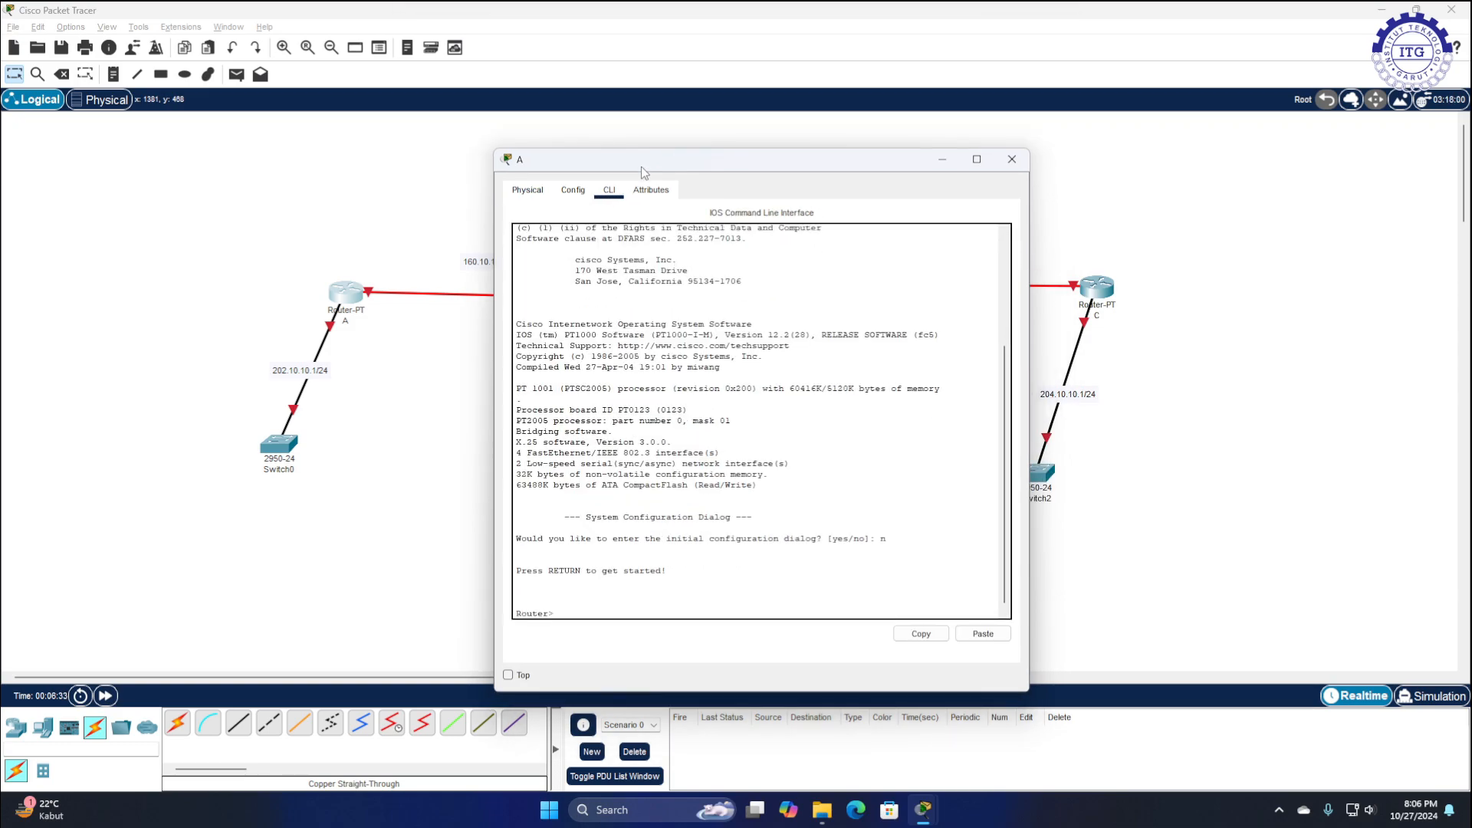
Enter privileged and global configuration mode on router A and set its hostname to A
text(en)
key(Return)
text(con)
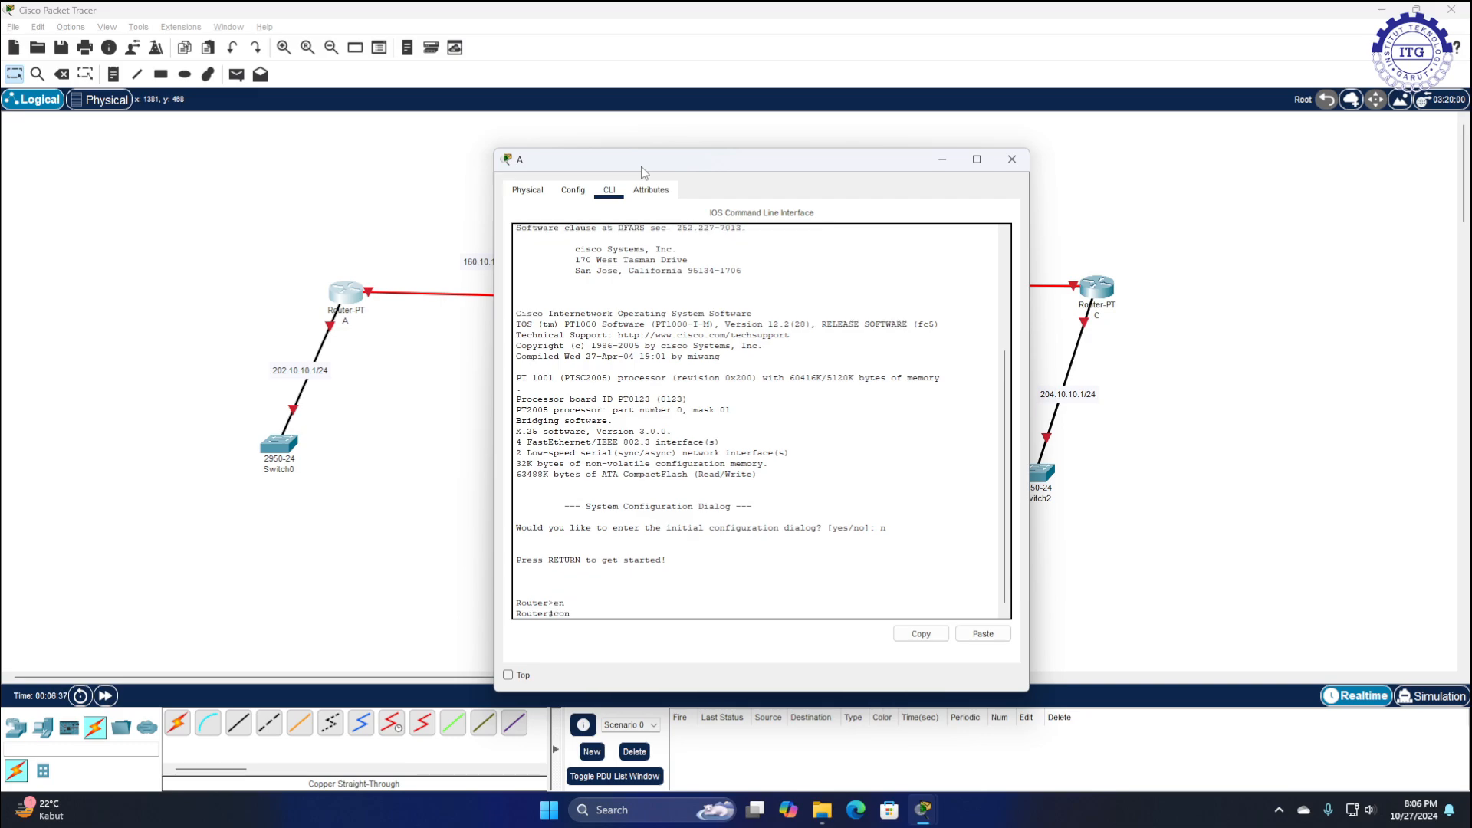
text(f t)
key(Return)
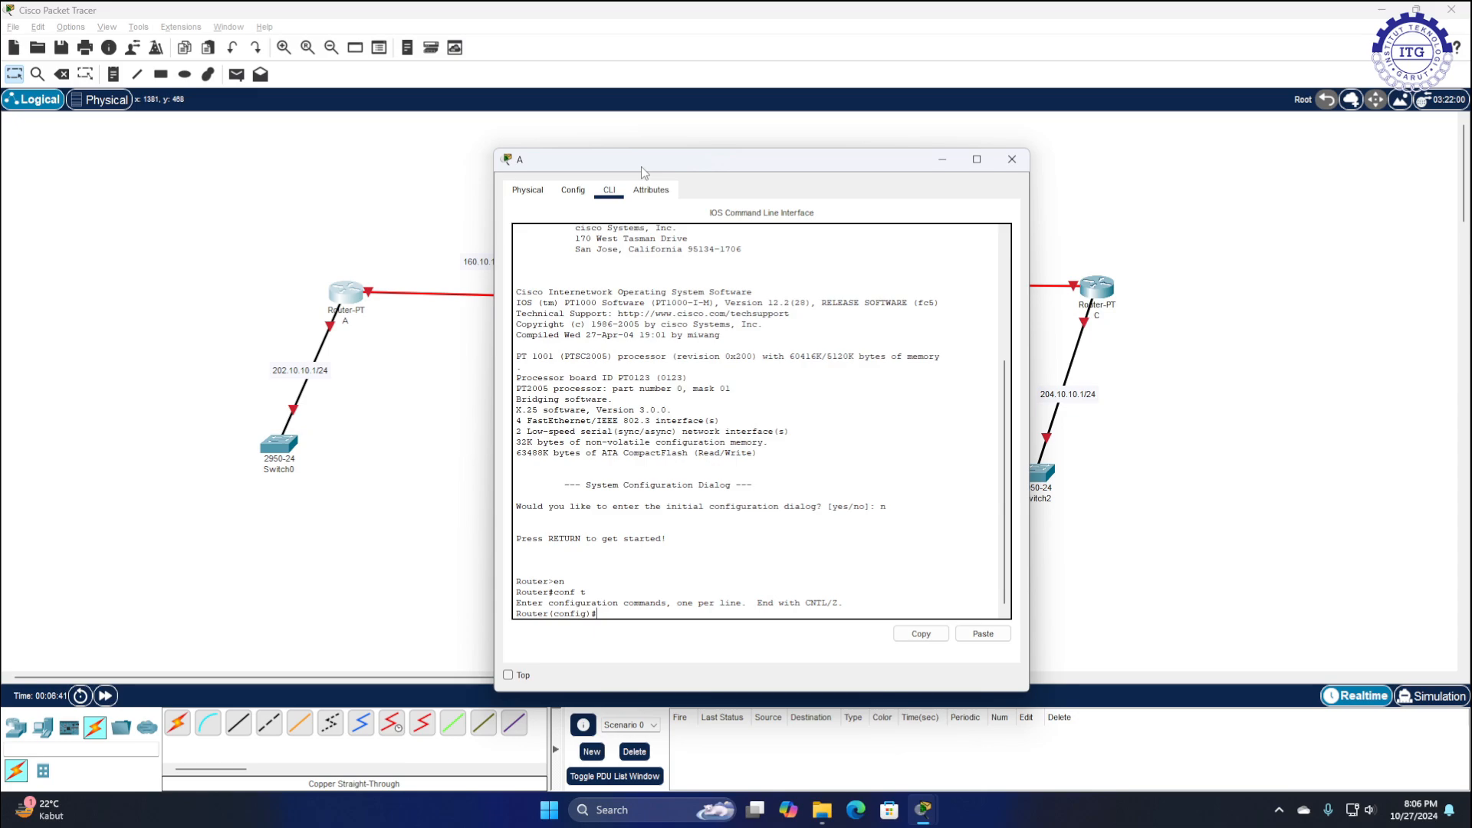
mouse_move(641, 167)
mouse_down()
mouse_move(630, 386)
mouse_move(659, 147)
mouse_up()
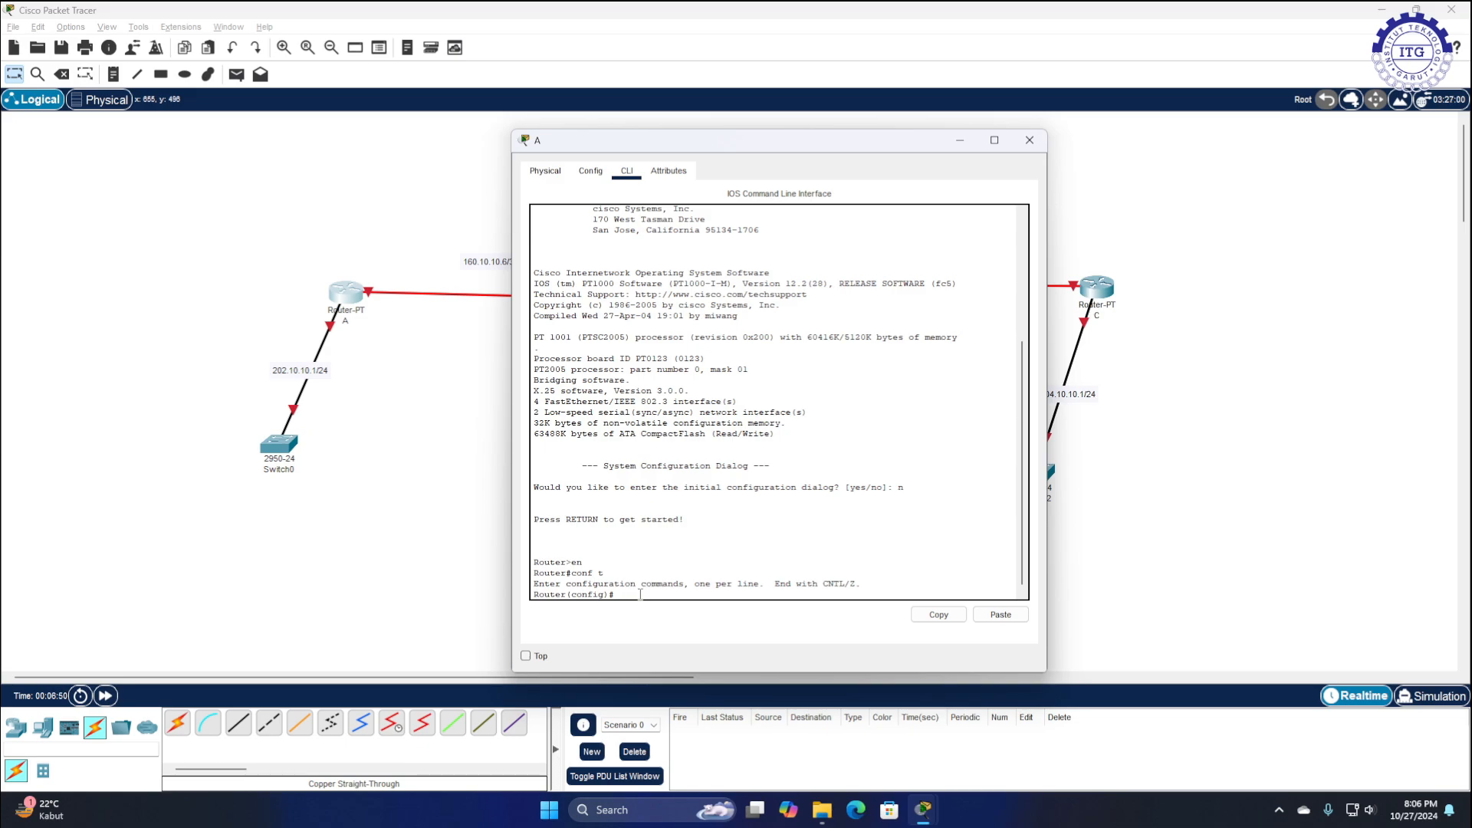
text(hostname A)
key(Return)
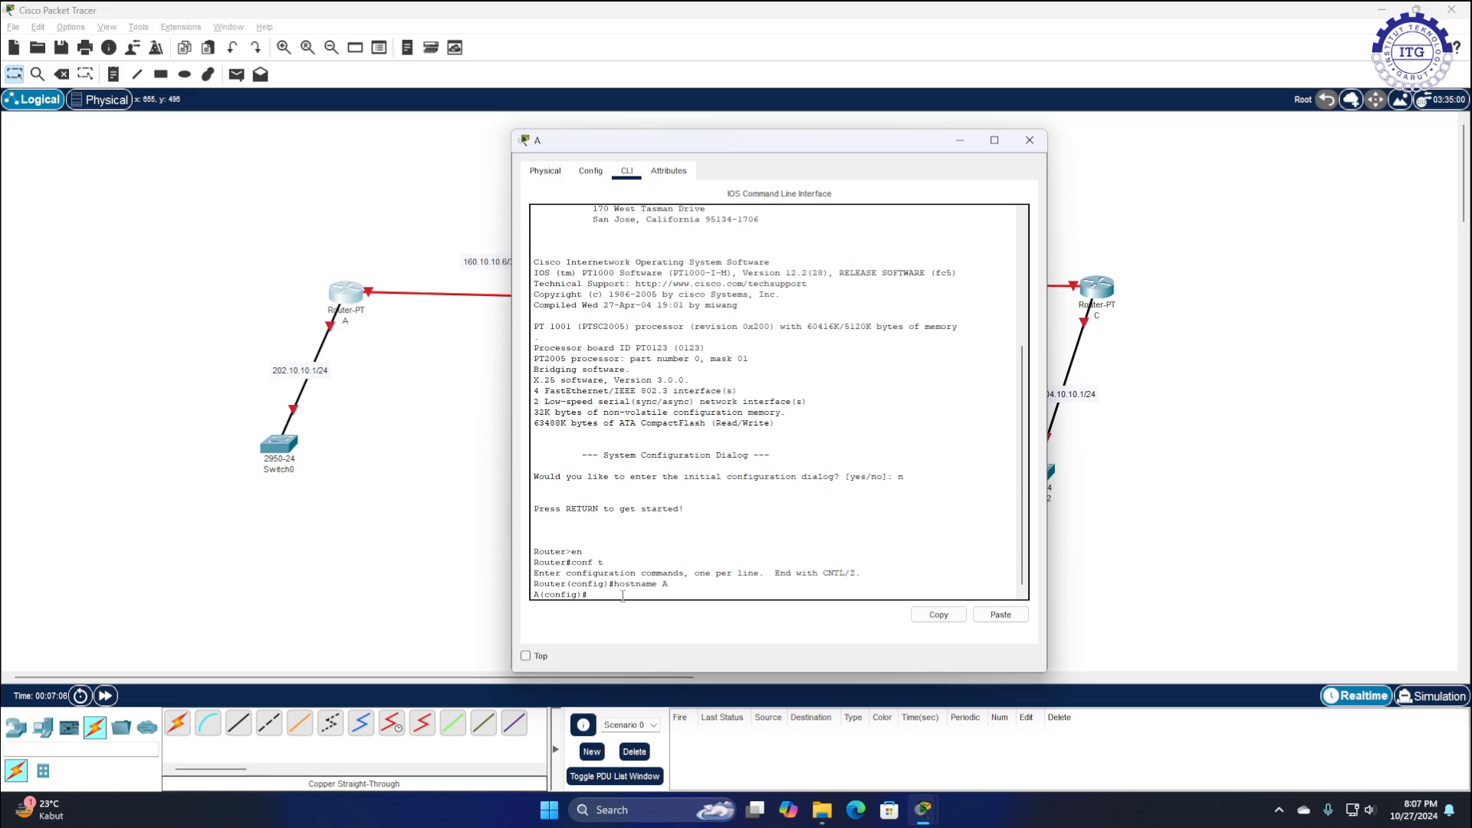
Assign 202.10.10.1 with mask 255.255.255.0 to router A's FastEthernet0/0 interface and enable the interface
text(int fa0/0)
key(Return)
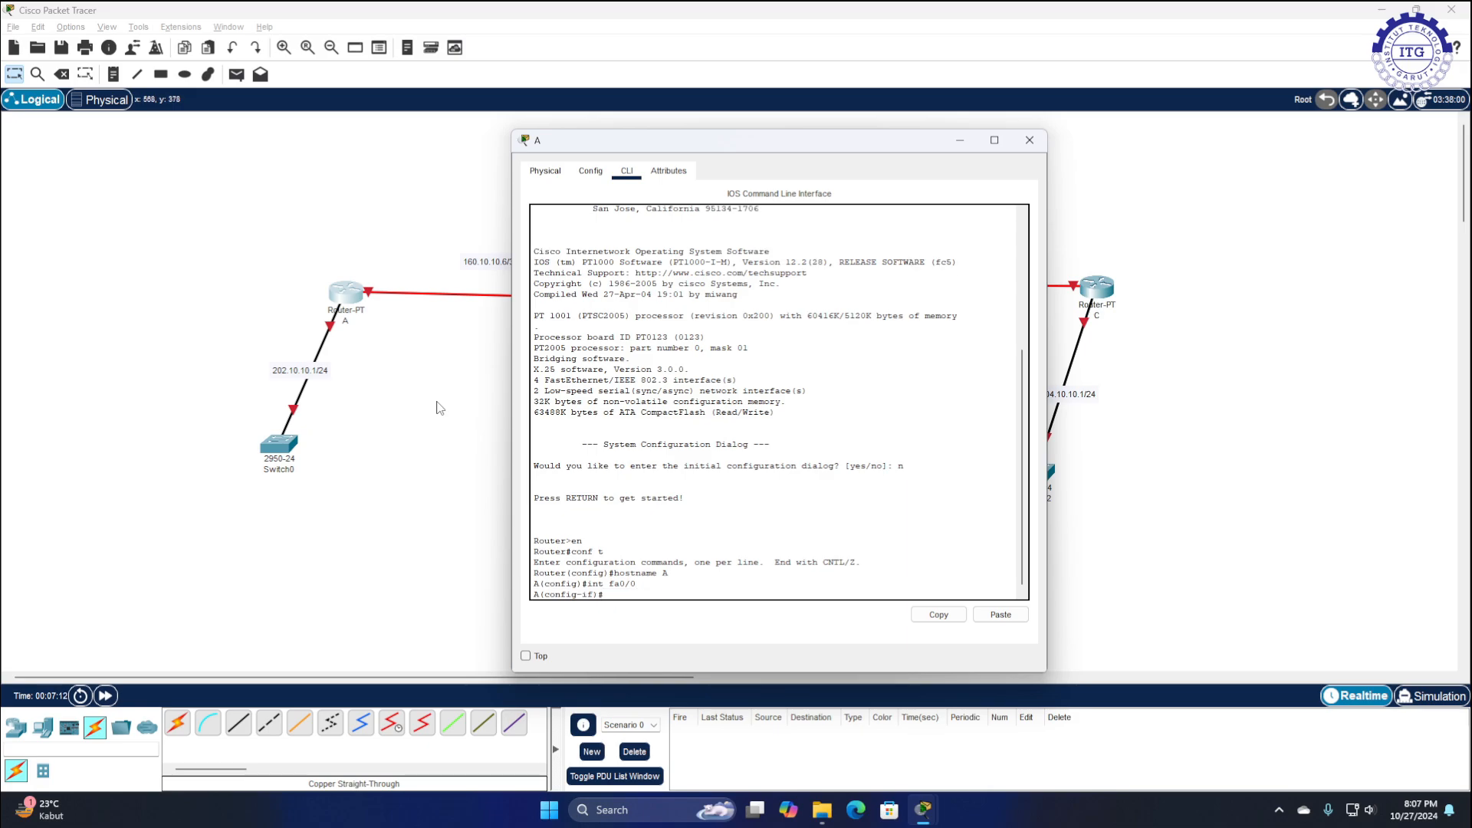
text(ip add 202.10.10.1)
text(255.255.255.0)
key(Return)
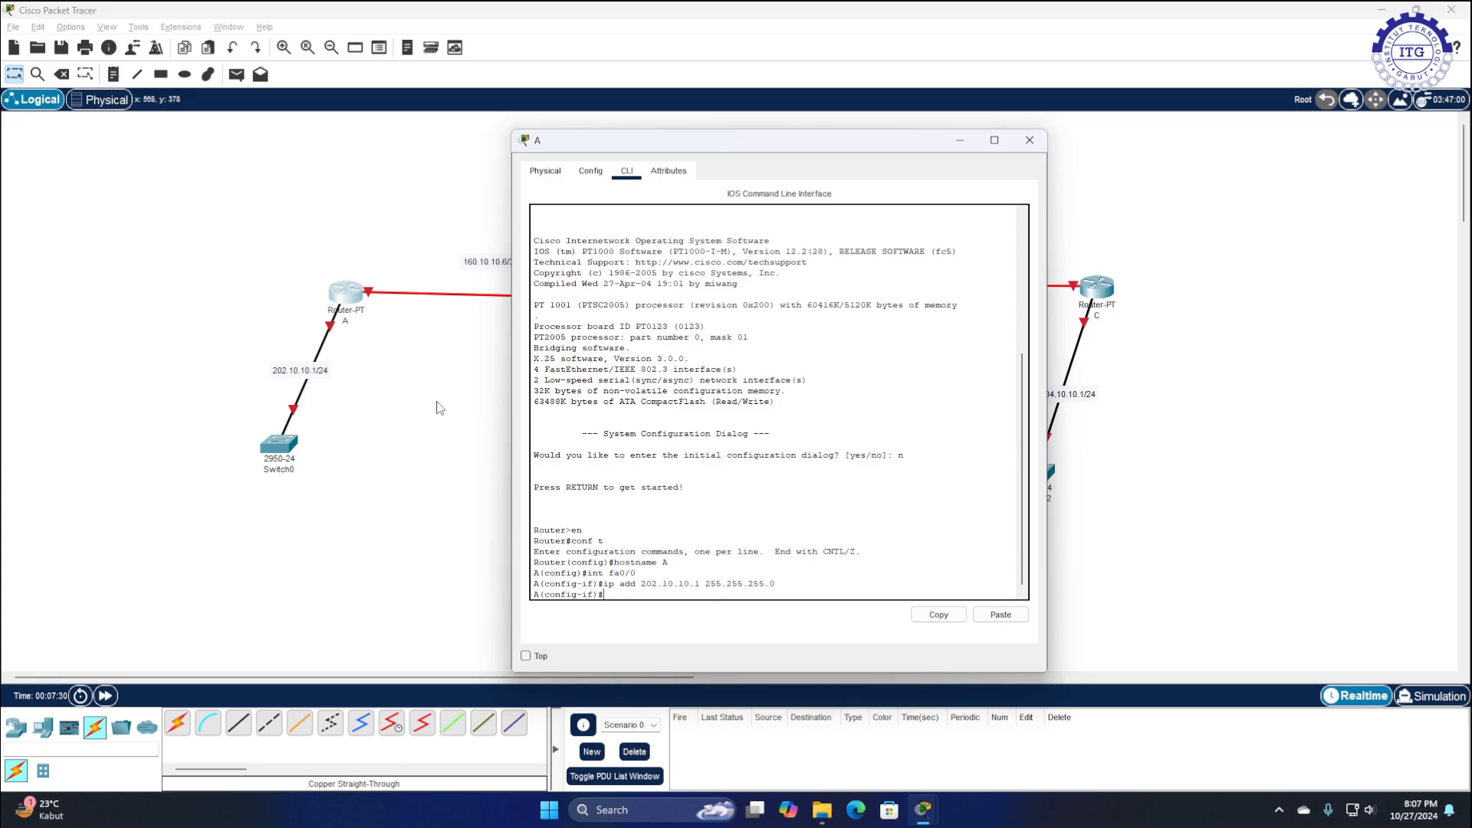
text(no sh)
key(Return)
key(Return)
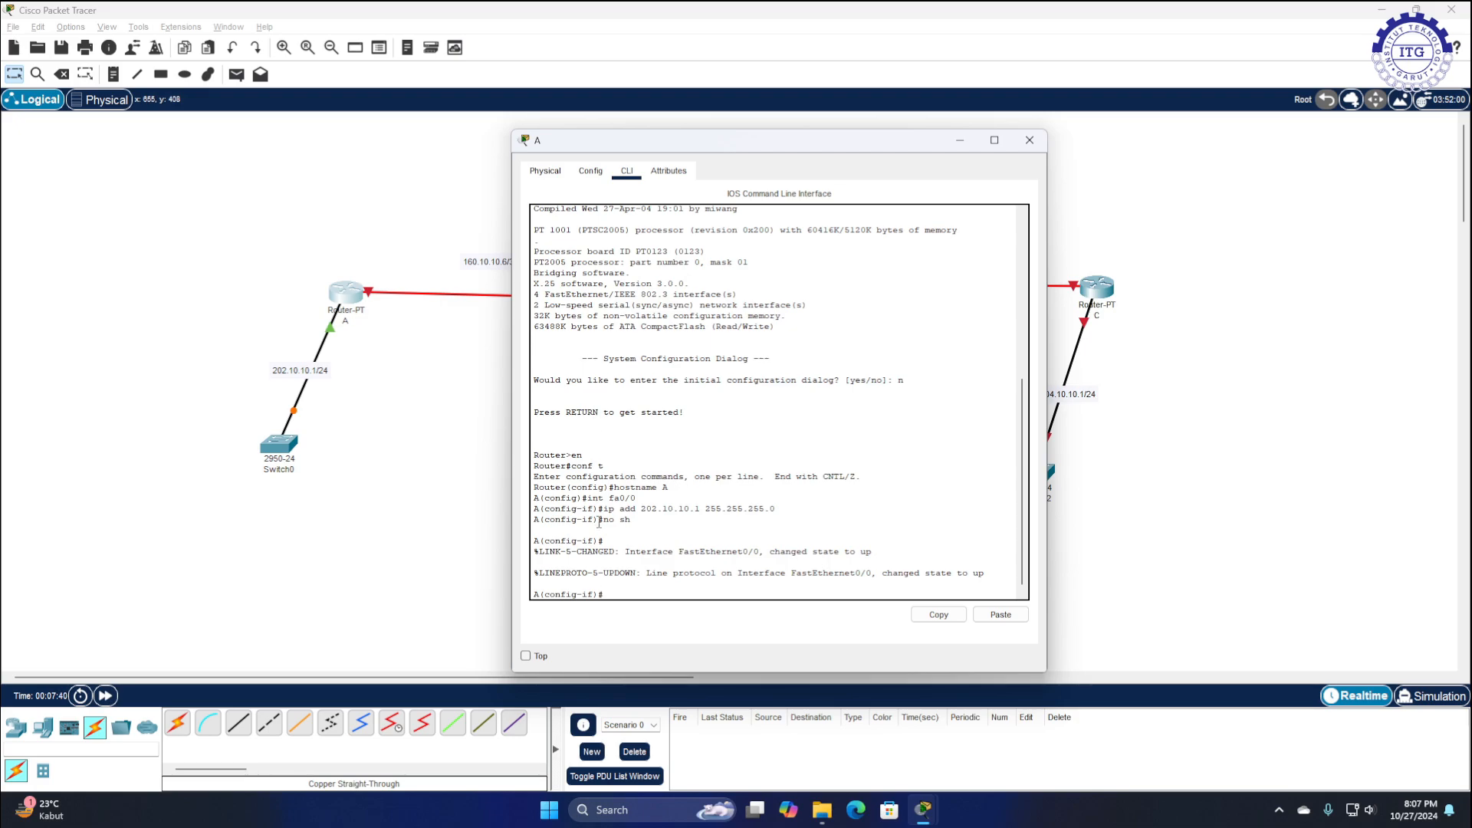
Assign 160.10.10.6 with mask 255.255.255.252 to router A's Serial2/0 interface
drag(680, 150, 954, 168)
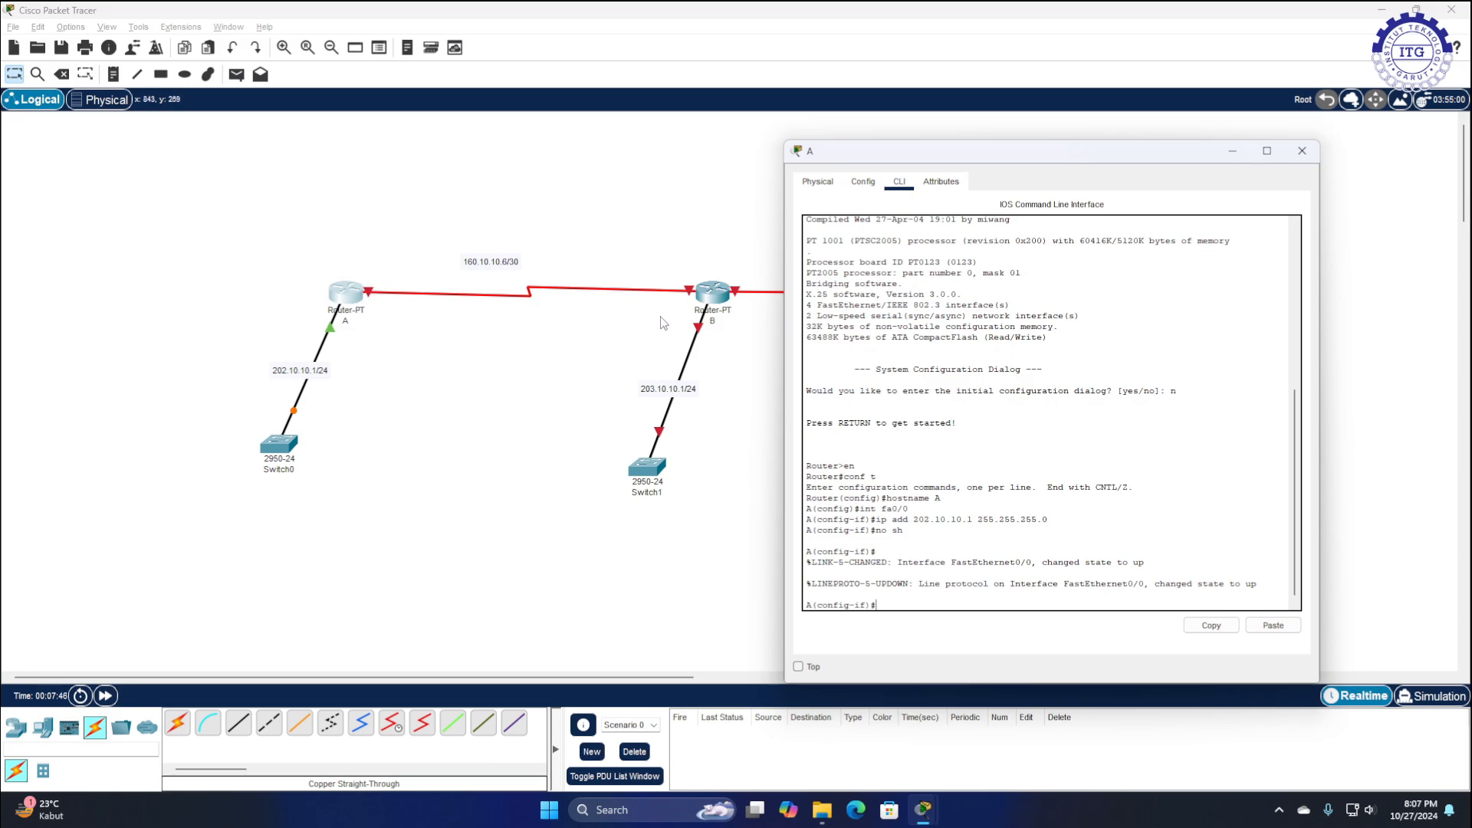
drag(834, 159, 762, 159)
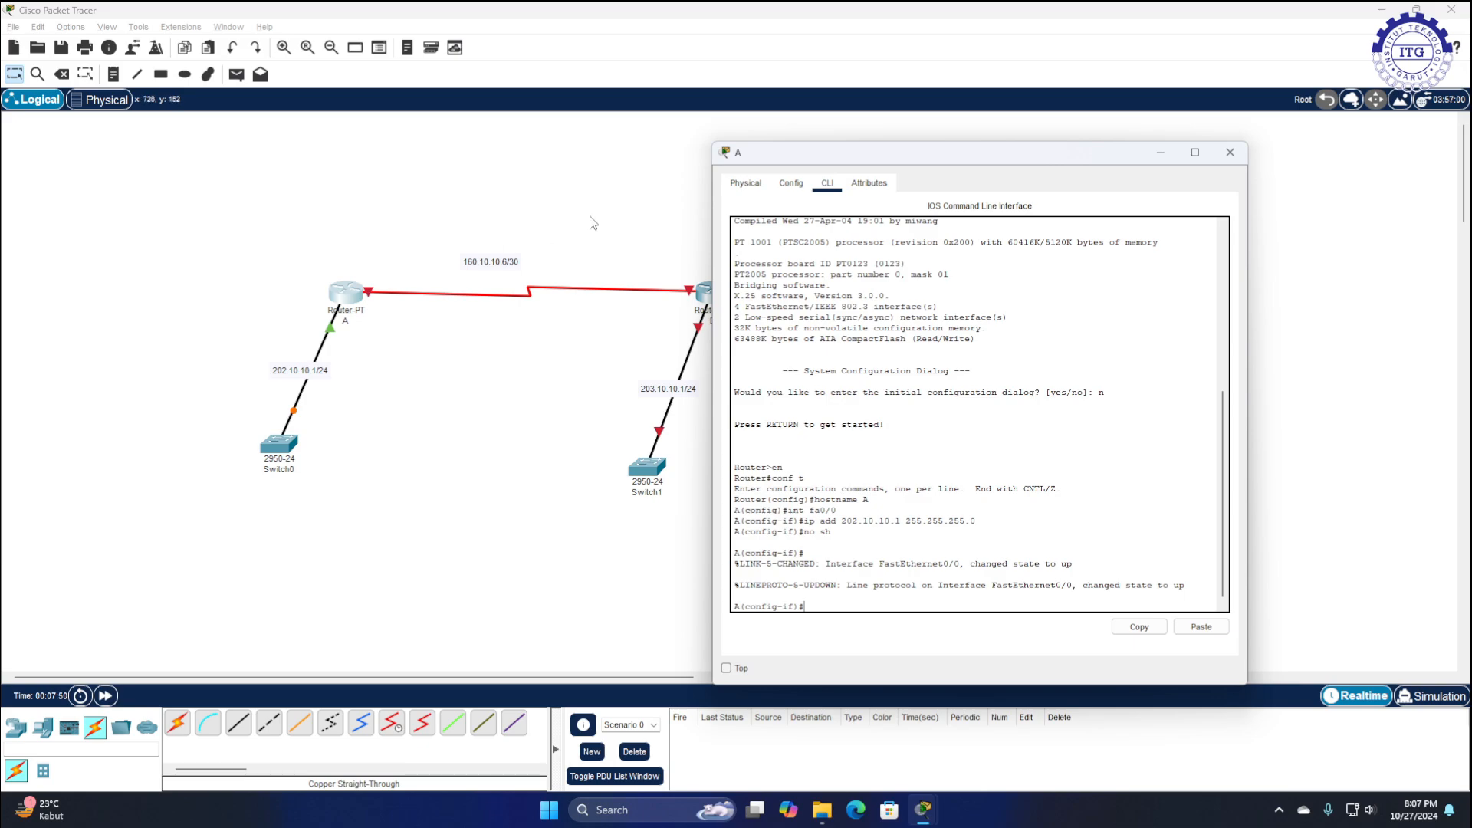
drag(763, 160, 586, 136)
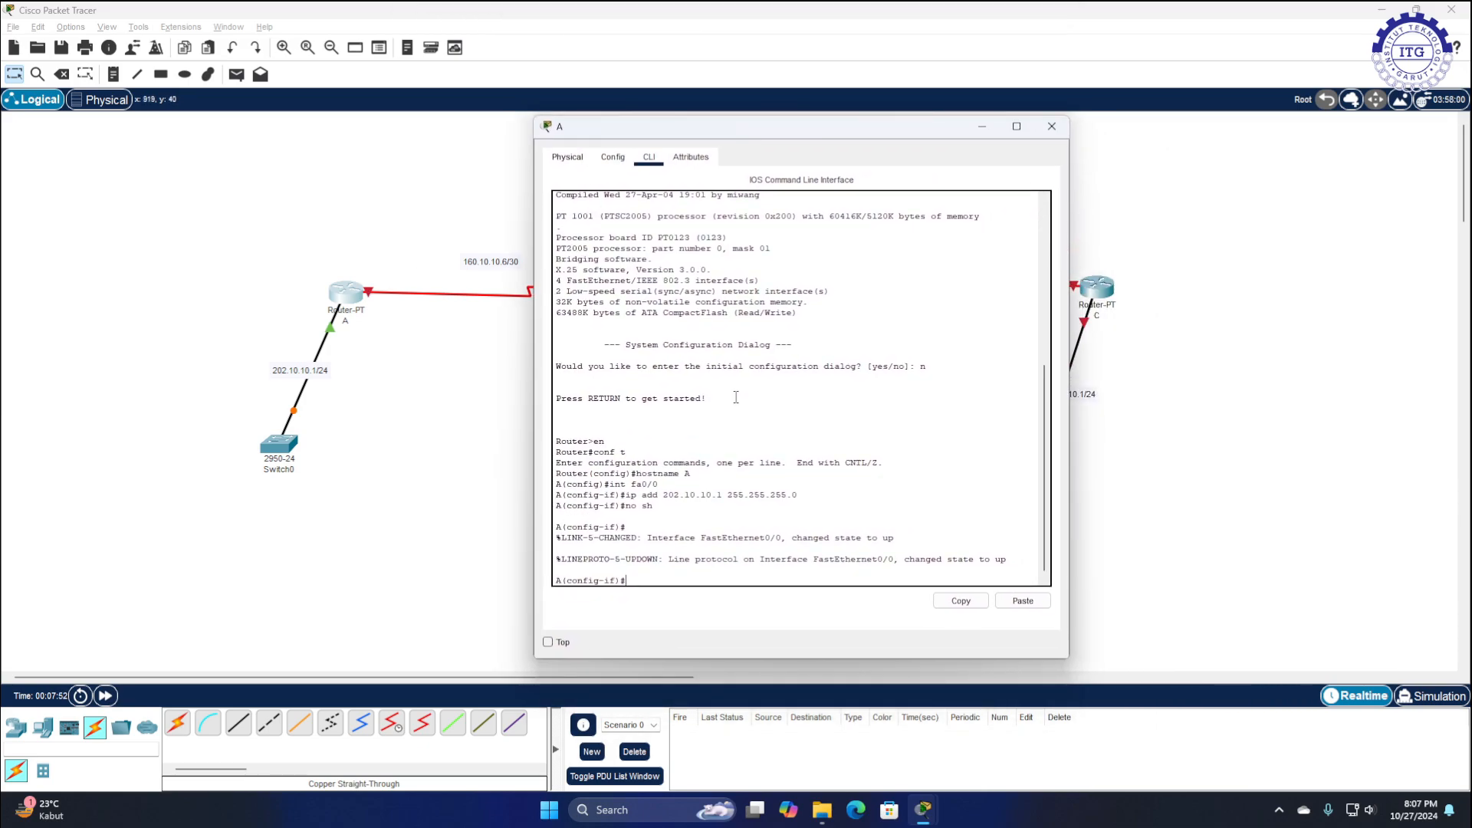
text(int se2/0)
key(Return)
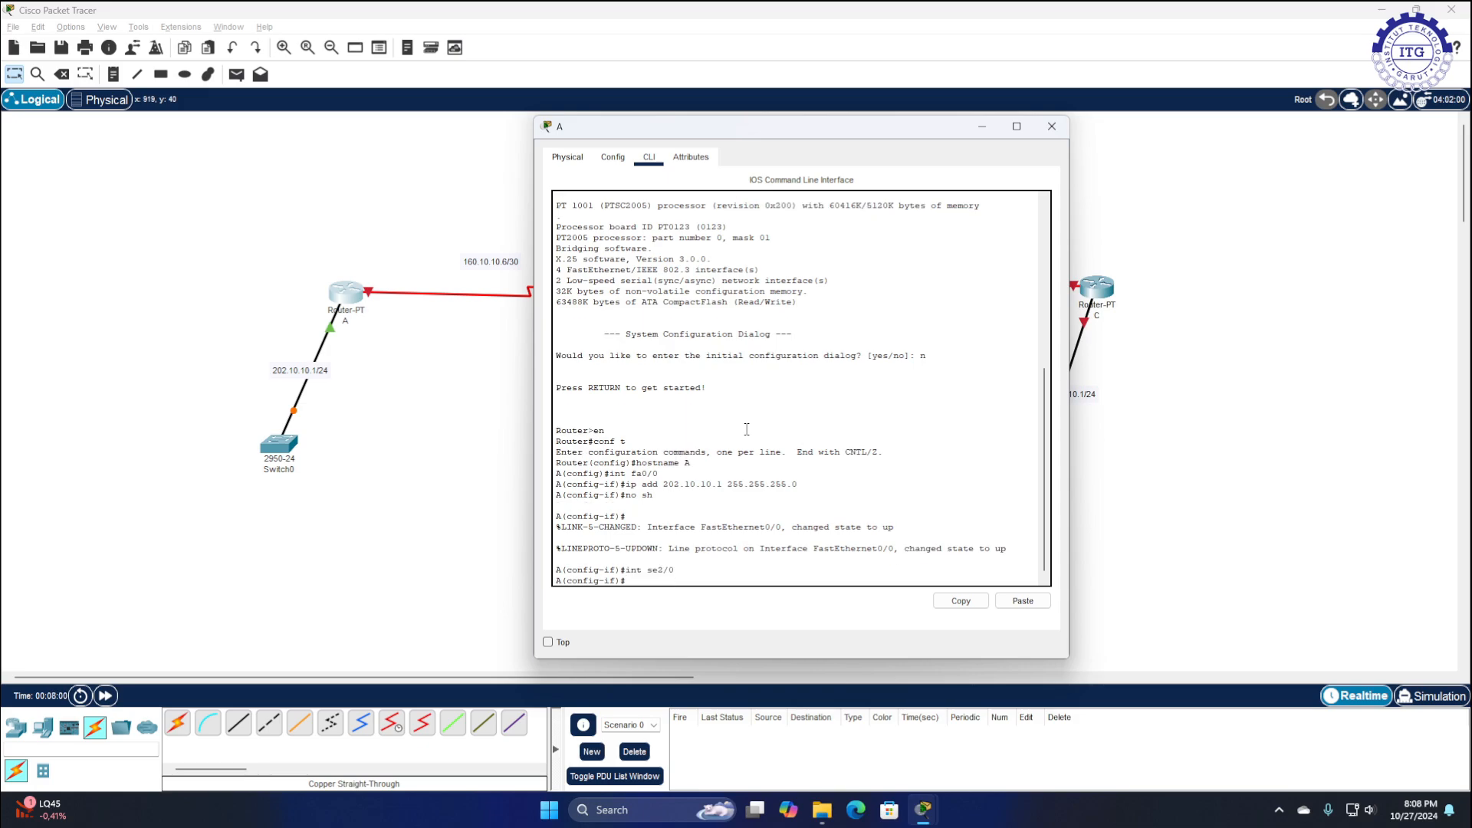
text(ip add 160.10.10.6 255.255.255.)
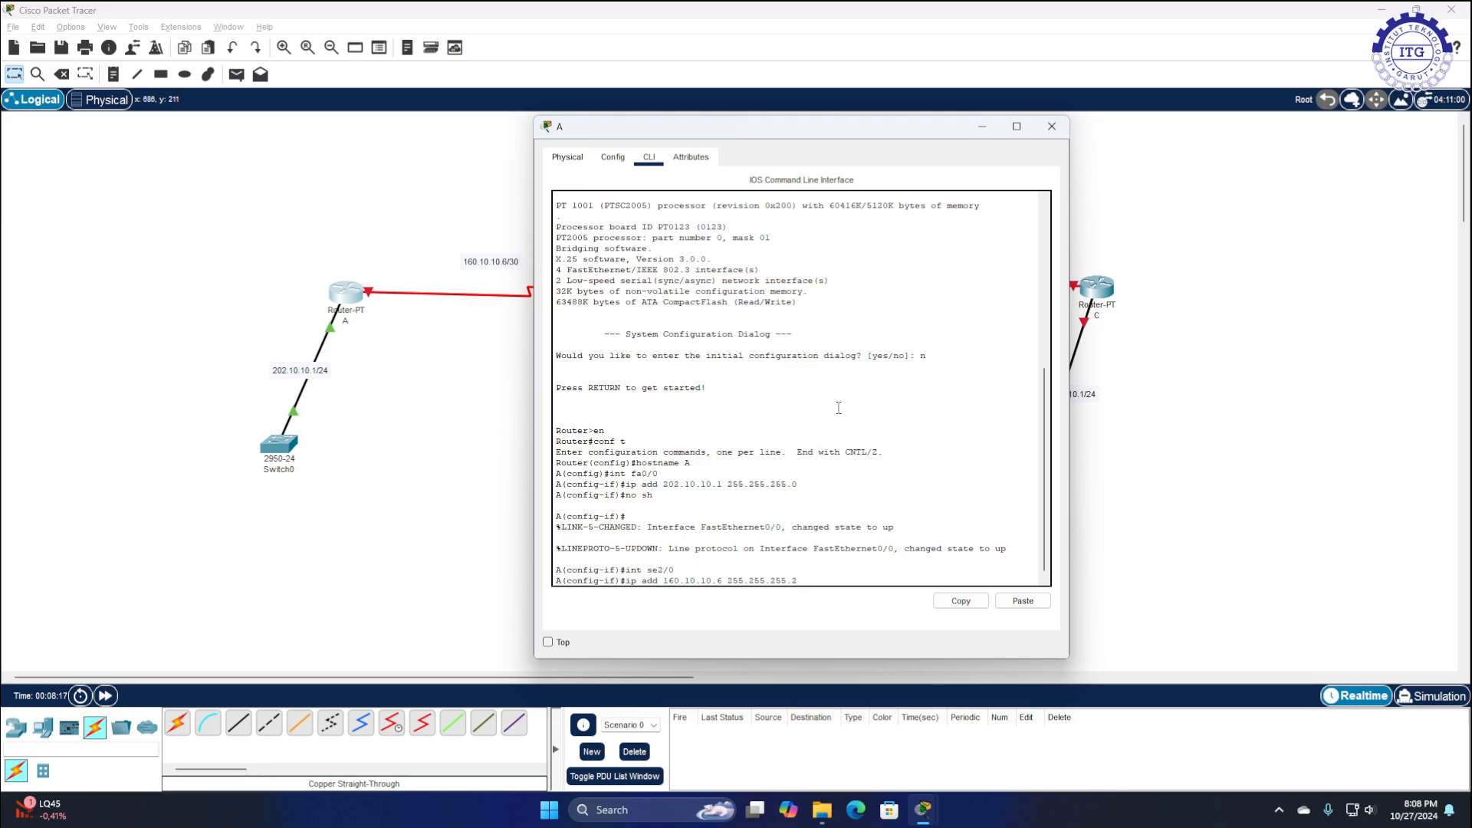
text(252)
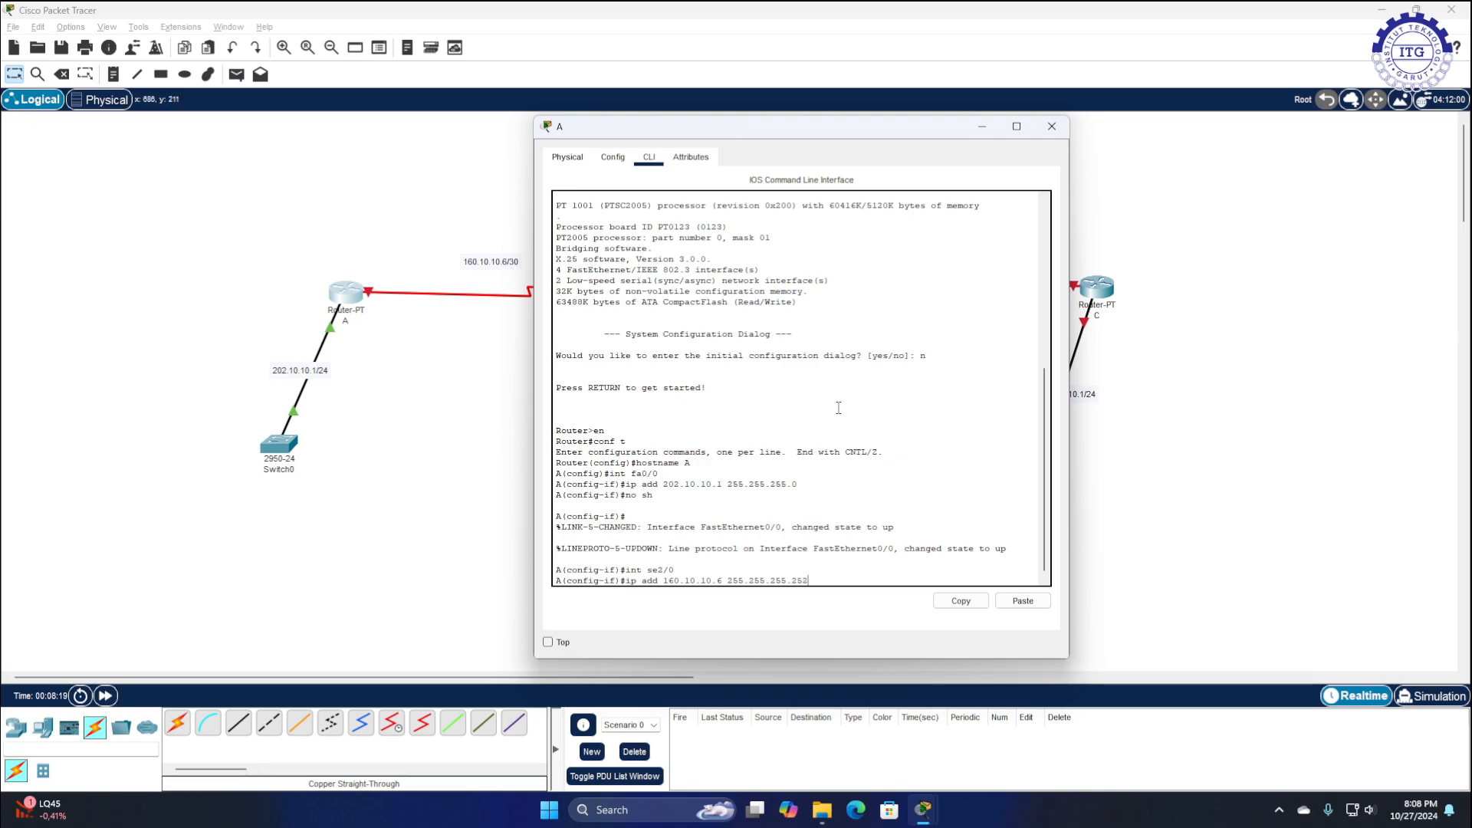
key(Return)
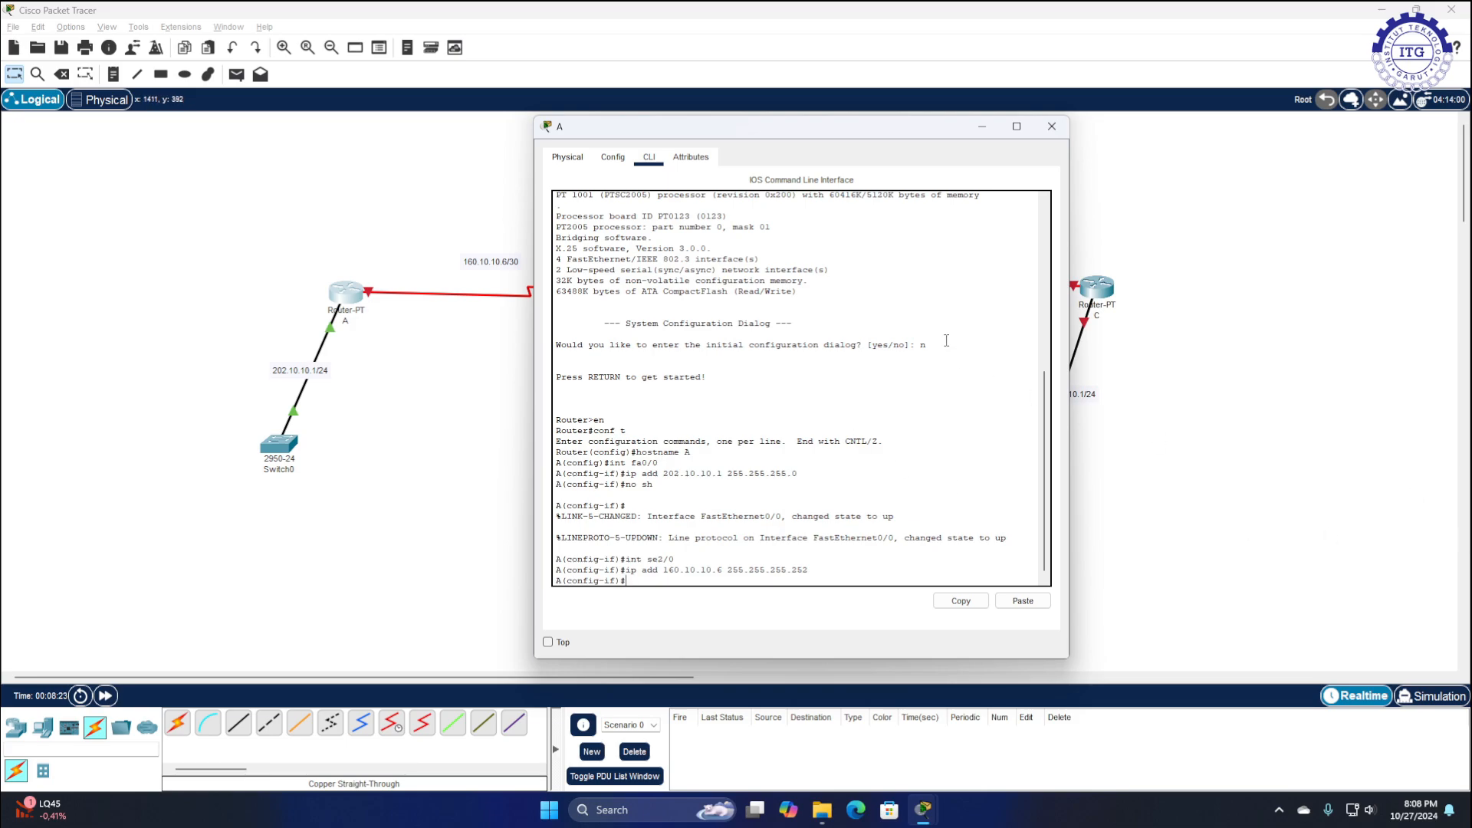
Set the clock rate of router A's Serial2/0 interface to 64000 and enable the interface
drag(804, 132, 828, 127)
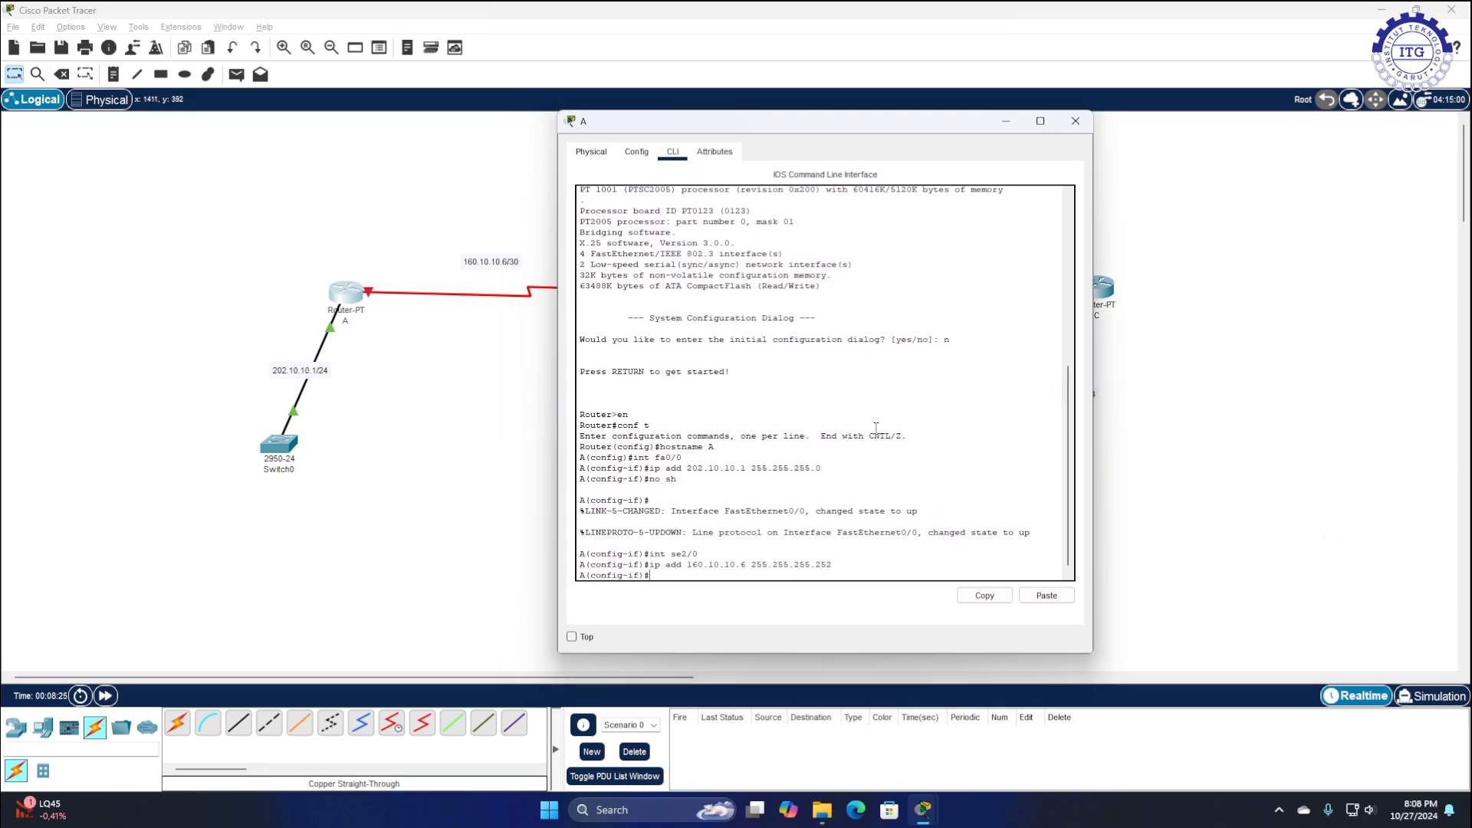
text(clock rate 64000)
key(Return)
text(no sh)
key(Return)
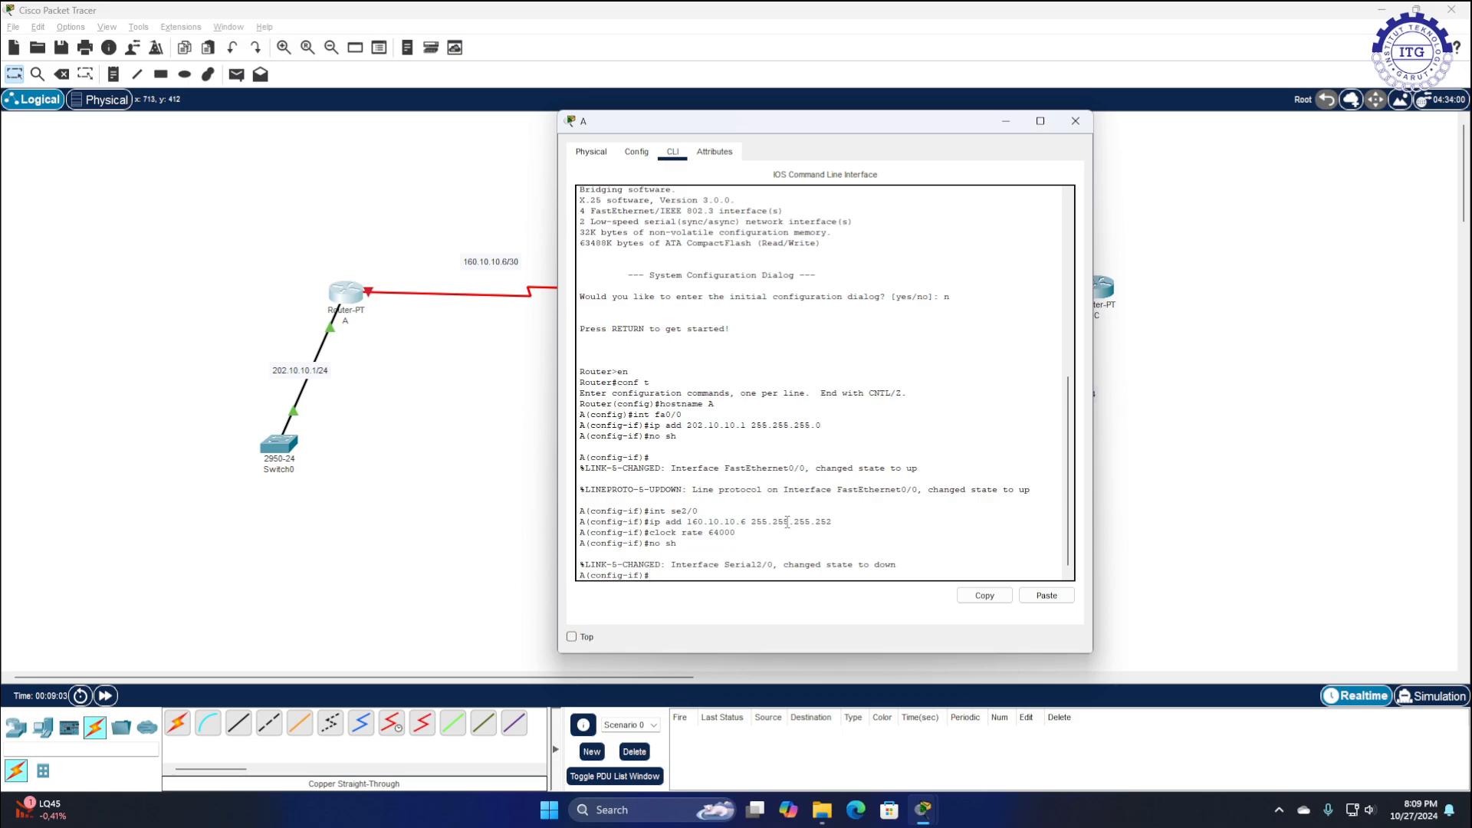
Create a DHCP pool named router_A on router A for network 202.10.10.0 with mask 255.255.255.0
text(p dhcp pool route)
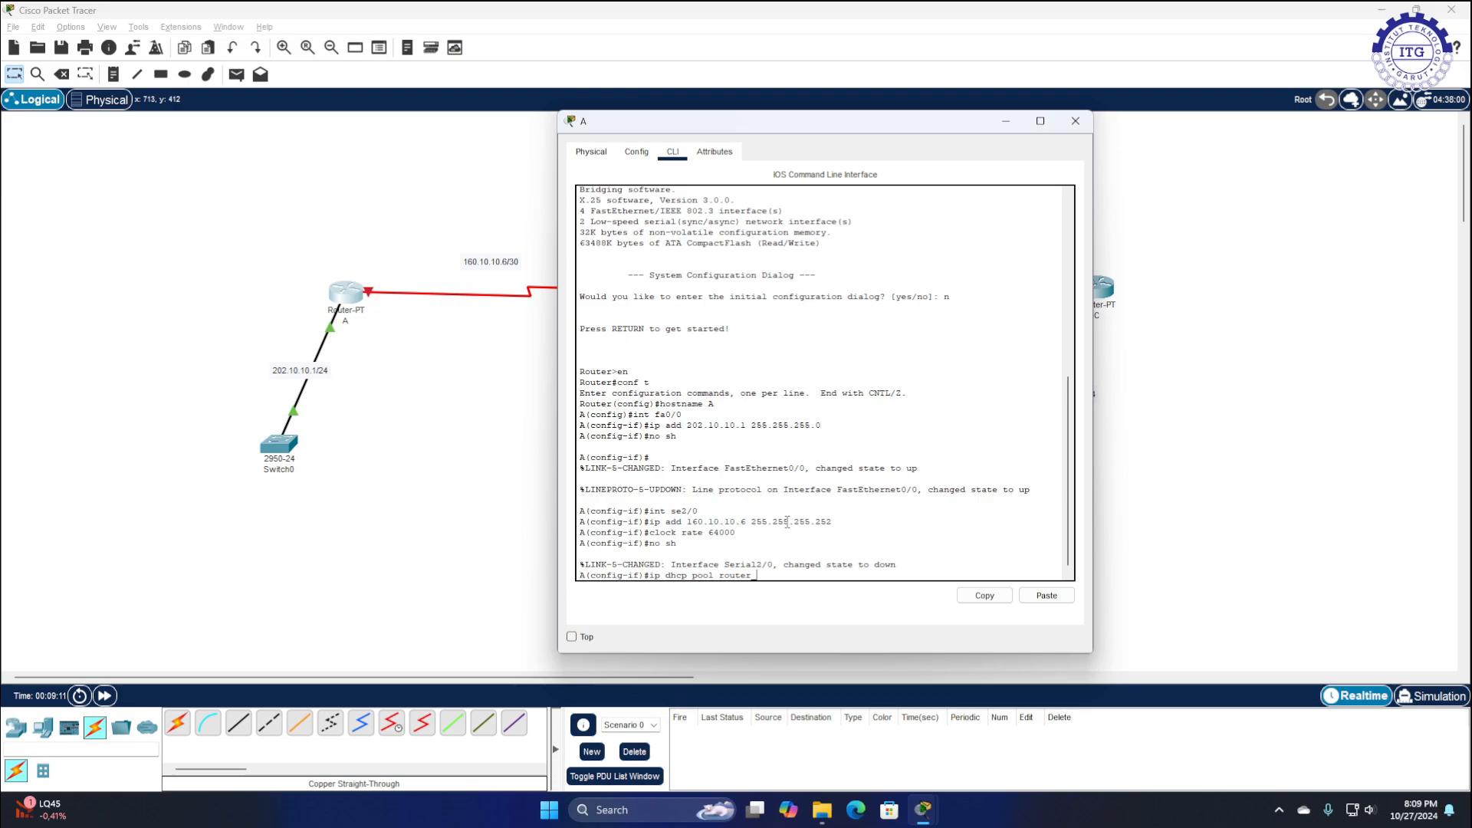
text(r_A)
key(Return)
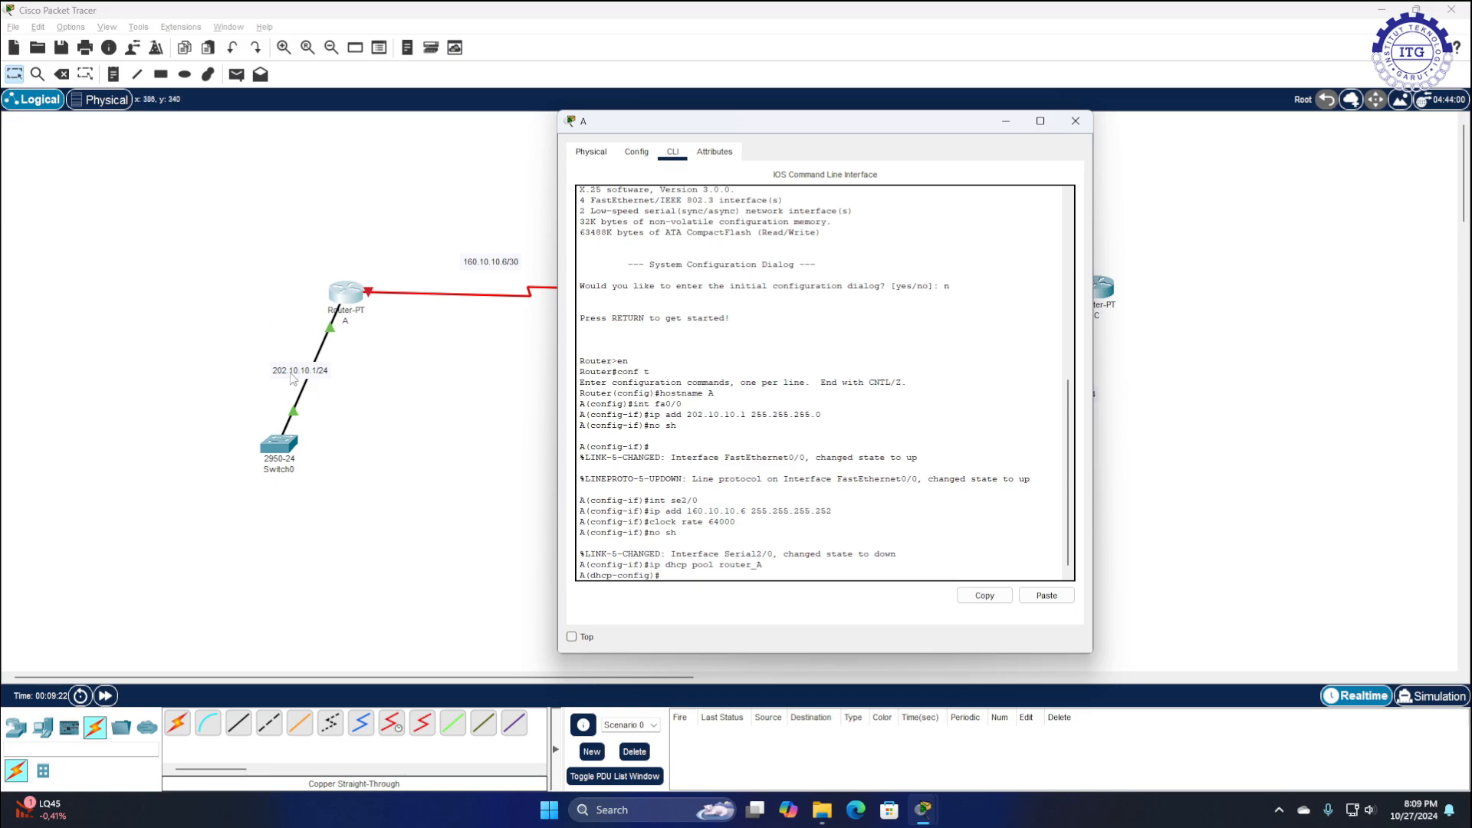
text(network 202.10.10.0 255.255.255.0)
key(Return)
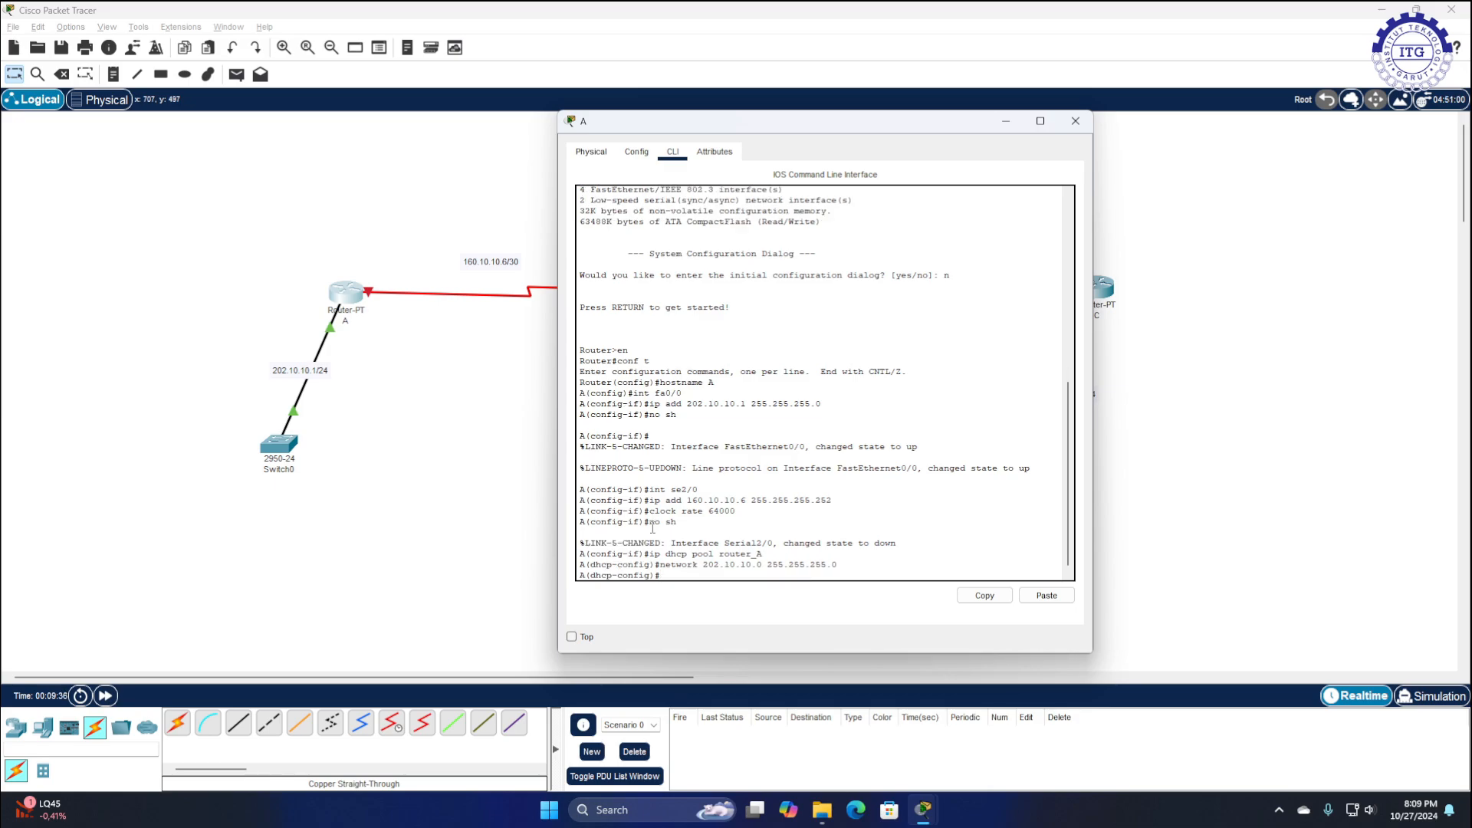
Set the router_A pool's default router to 202.10.10.1, exit DHCP configuration and close router A's window
text(default-router)
text(202.10.10.1)
key(Return)
text(exit)
key(Return)
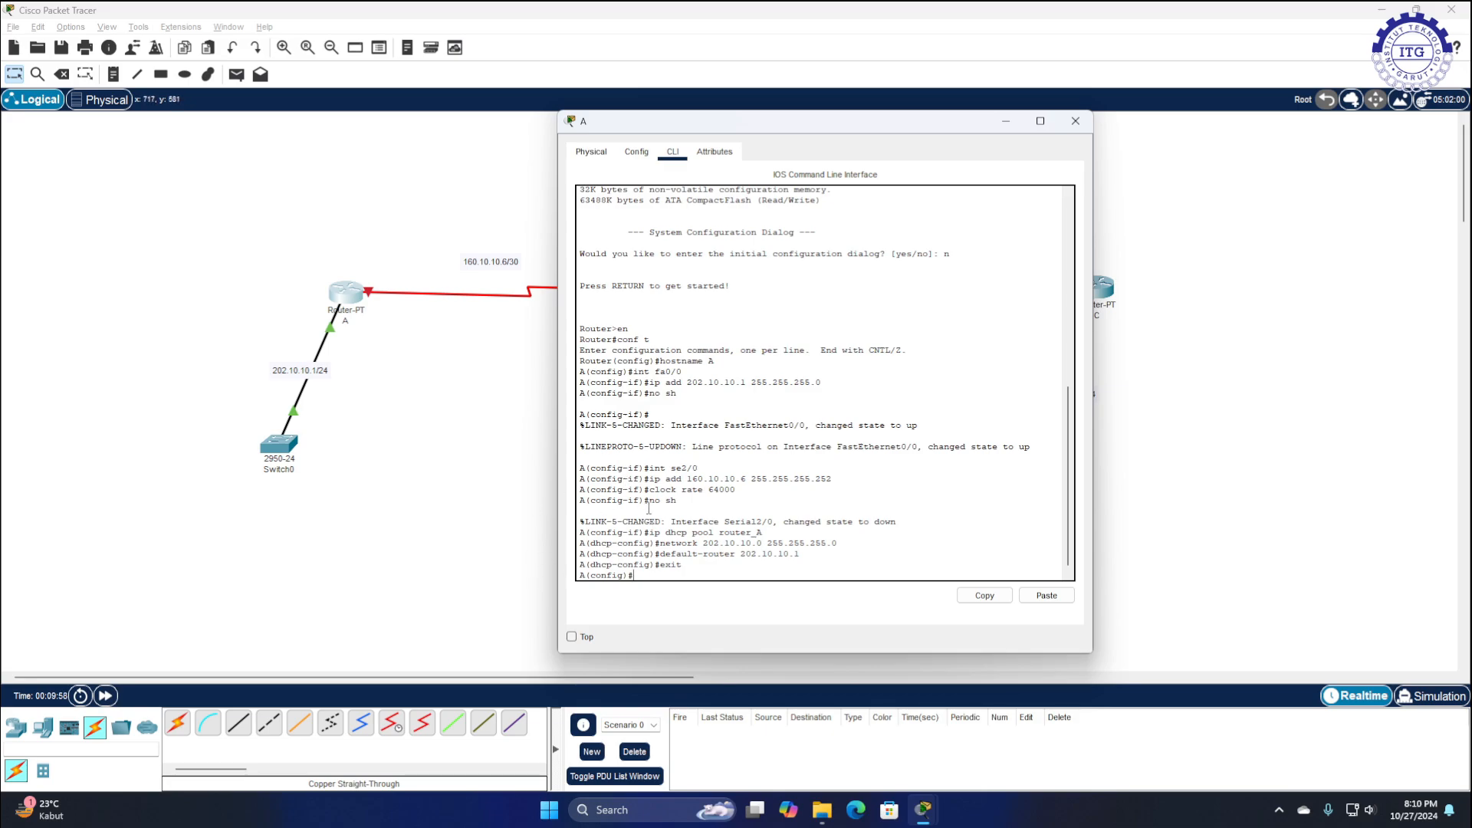
click(1076, 121)
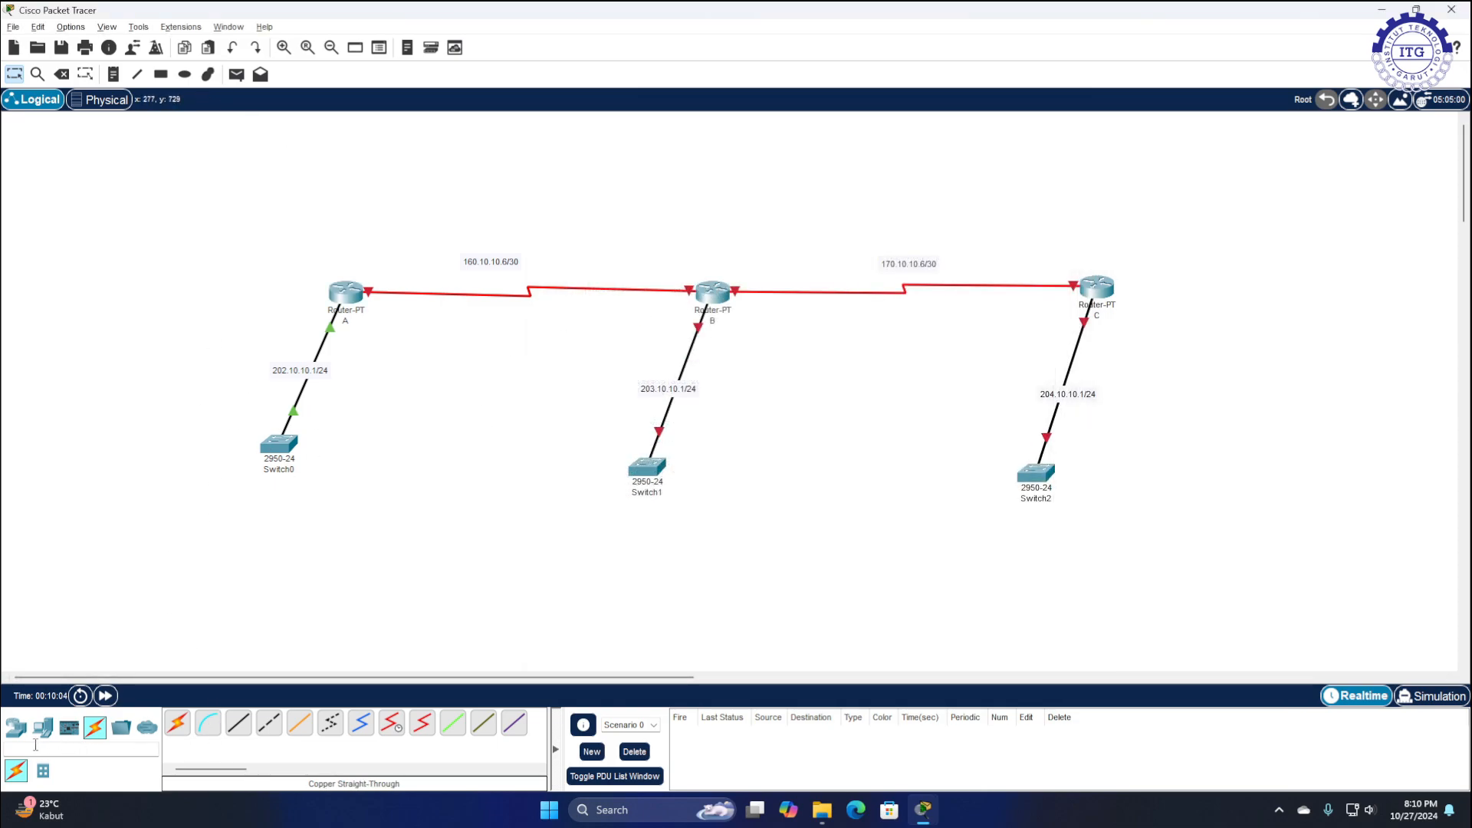
Place two PCs side by side in the workspace below Switch0
click(49, 730)
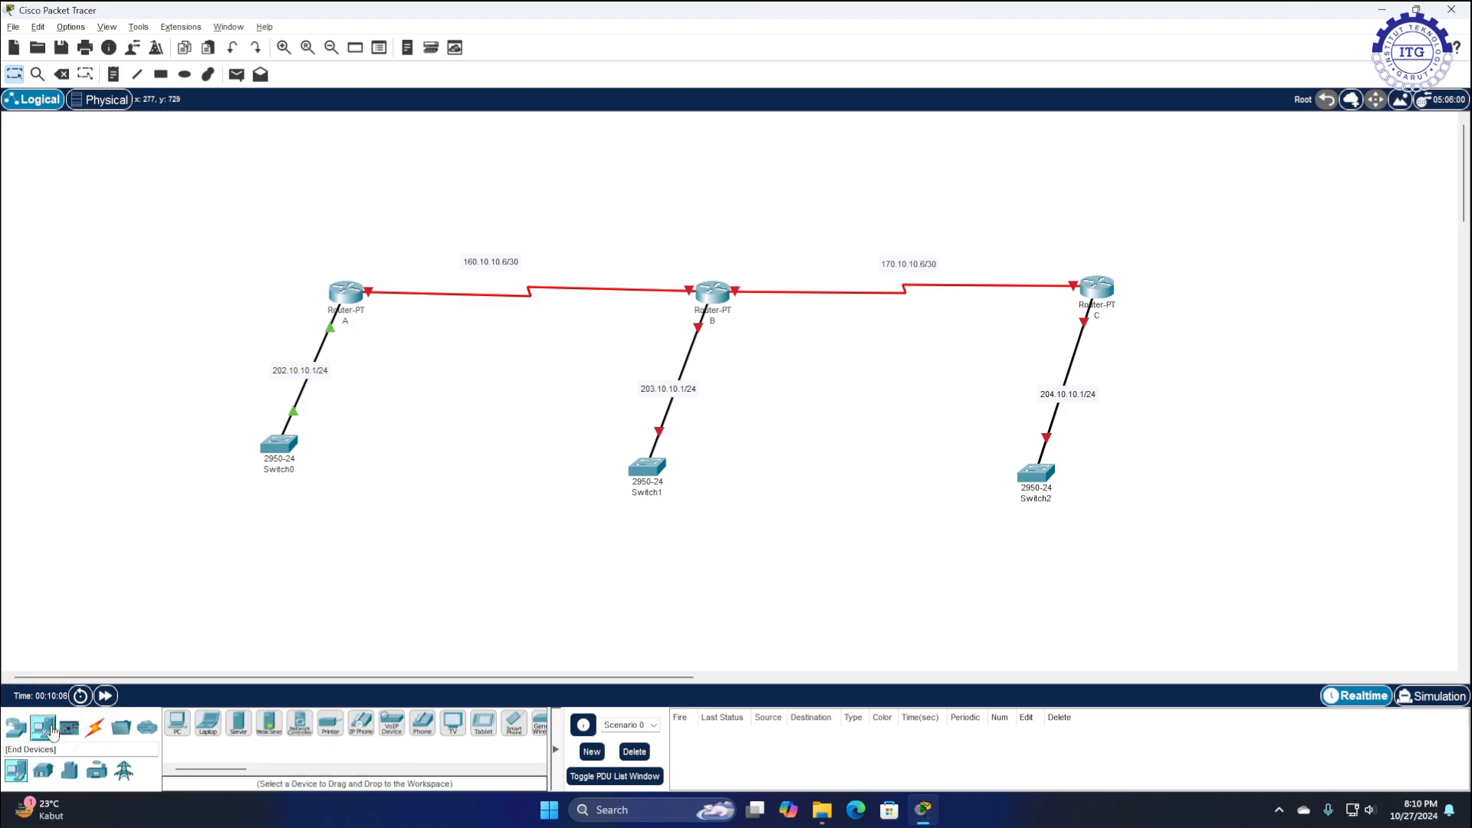
click(177, 723)
click(177, 560)
click(177, 723)
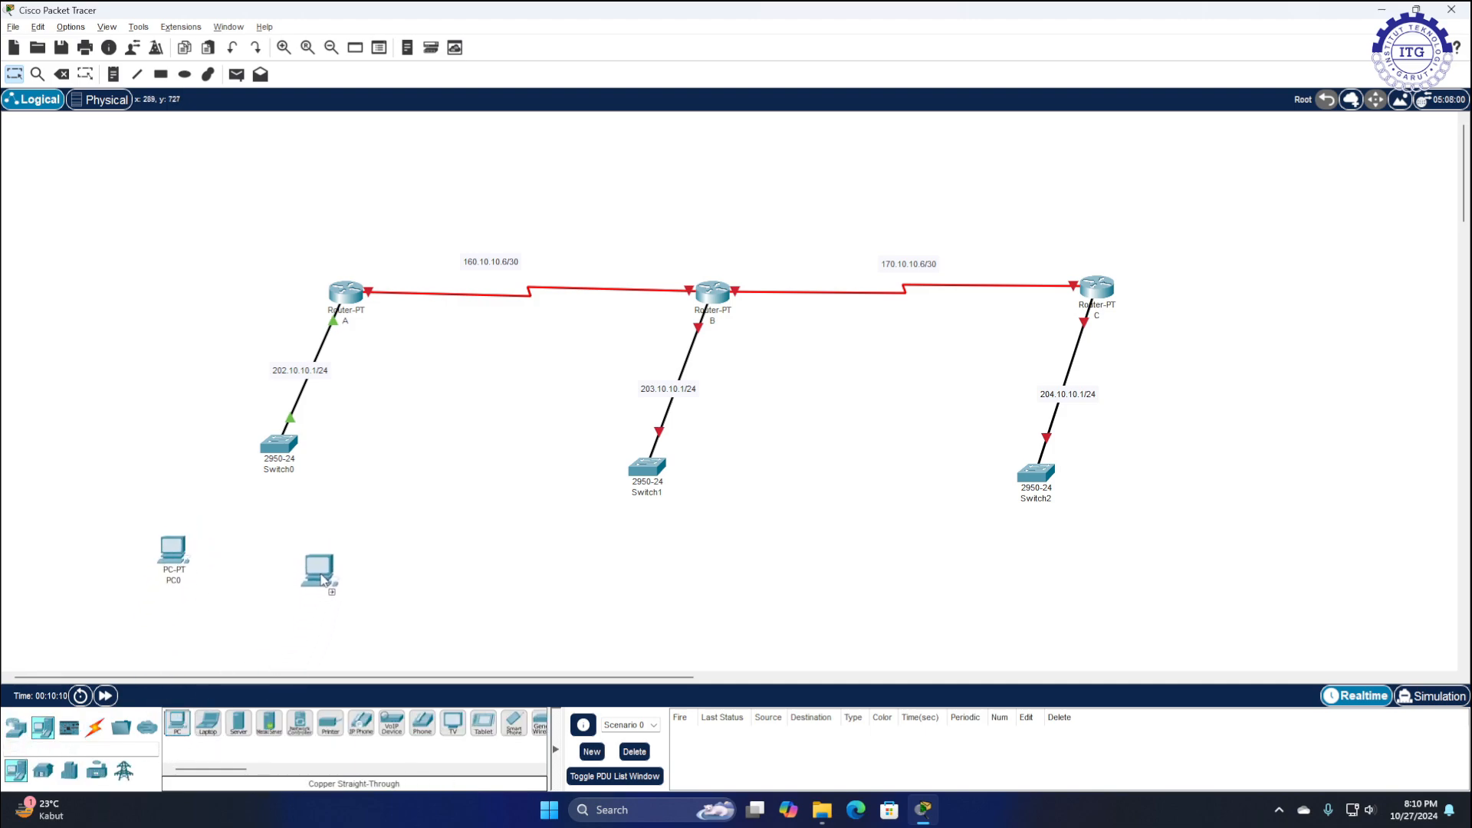
click(322, 581)
Connect PC0's FastEthernet0 port to Switch0 with a copper straight-through cable
click(95, 726)
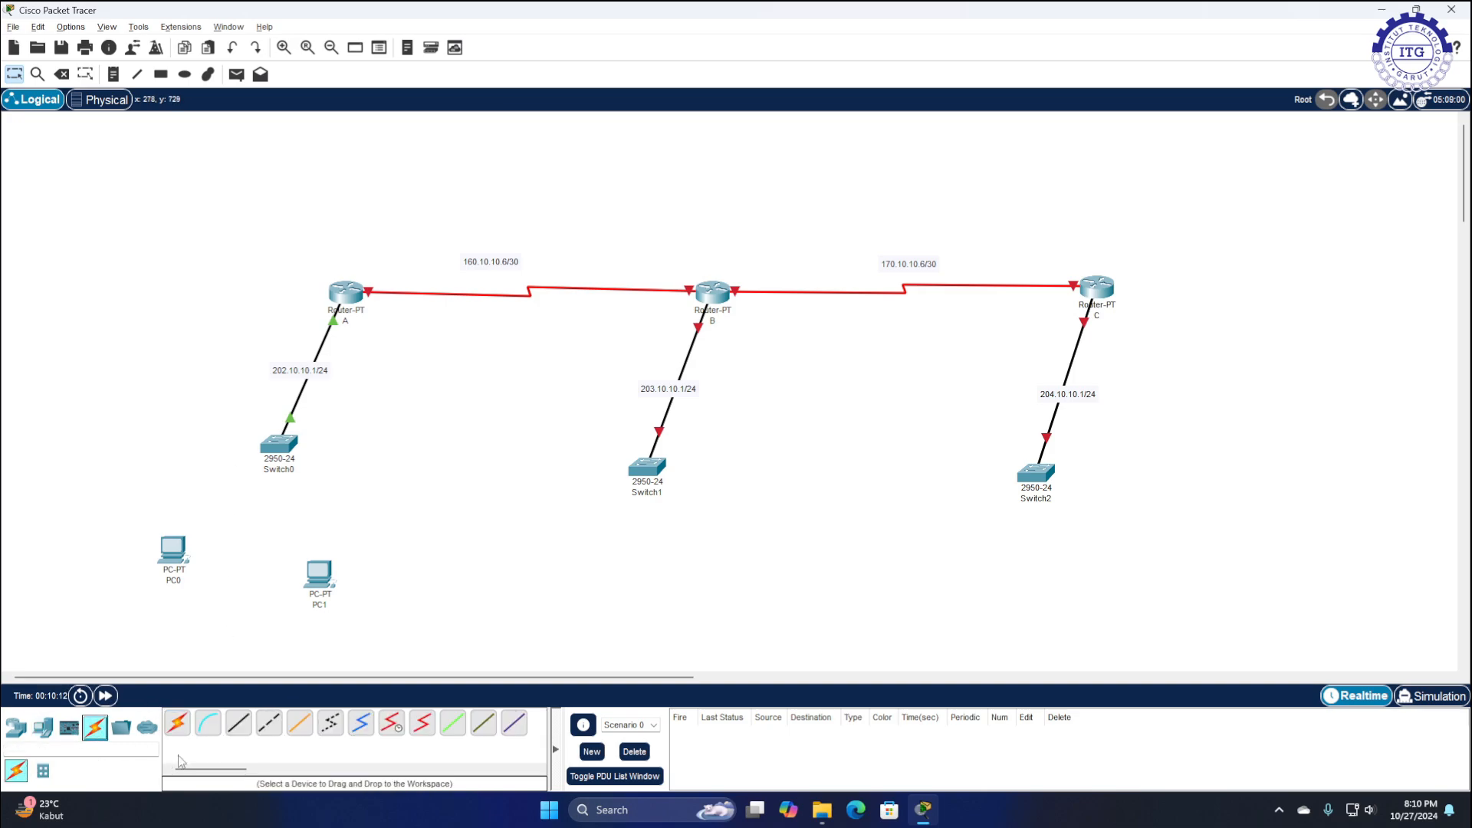
click(238, 723)
click(175, 559)
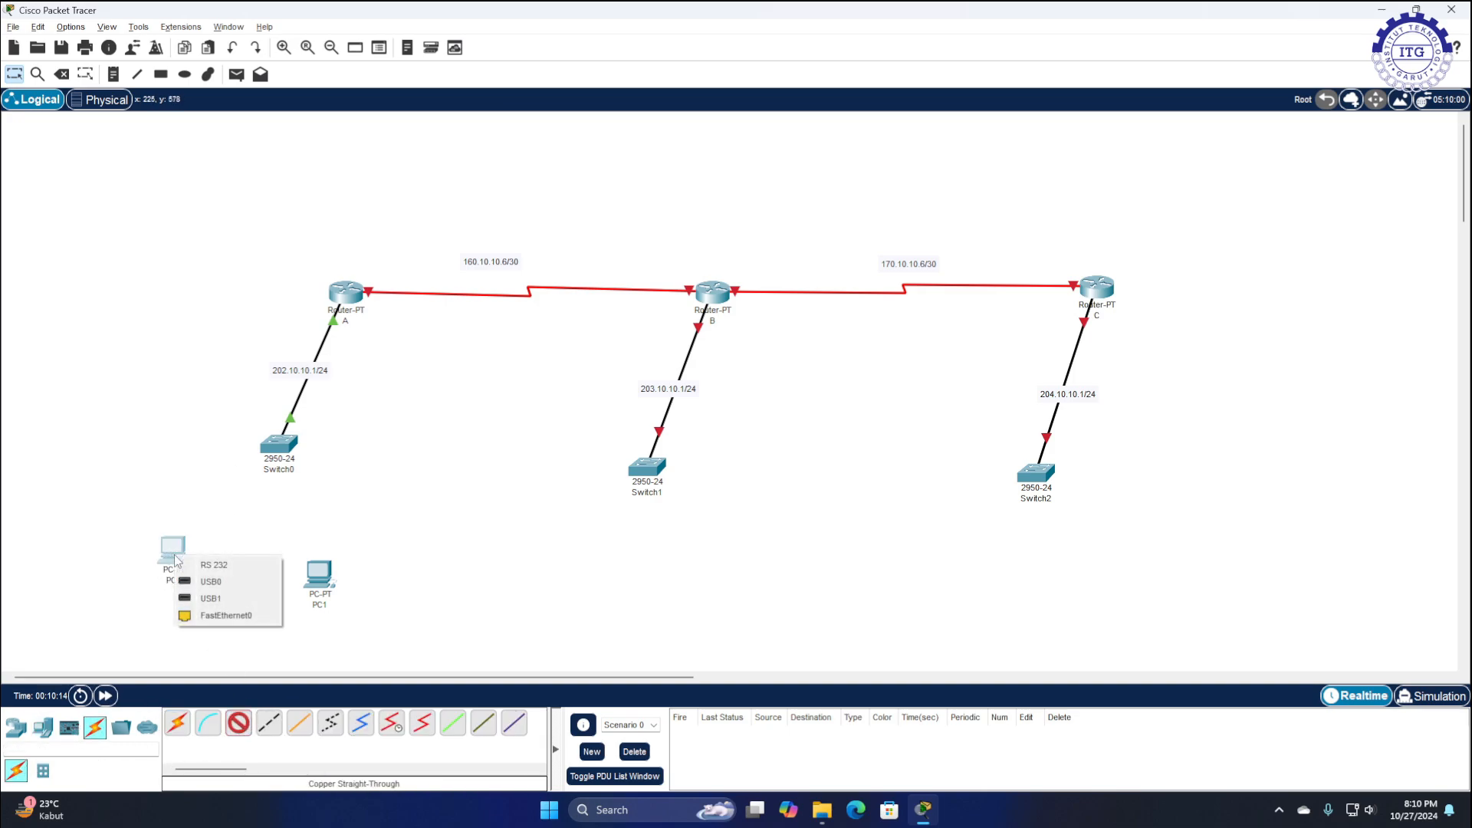
click(226, 615)
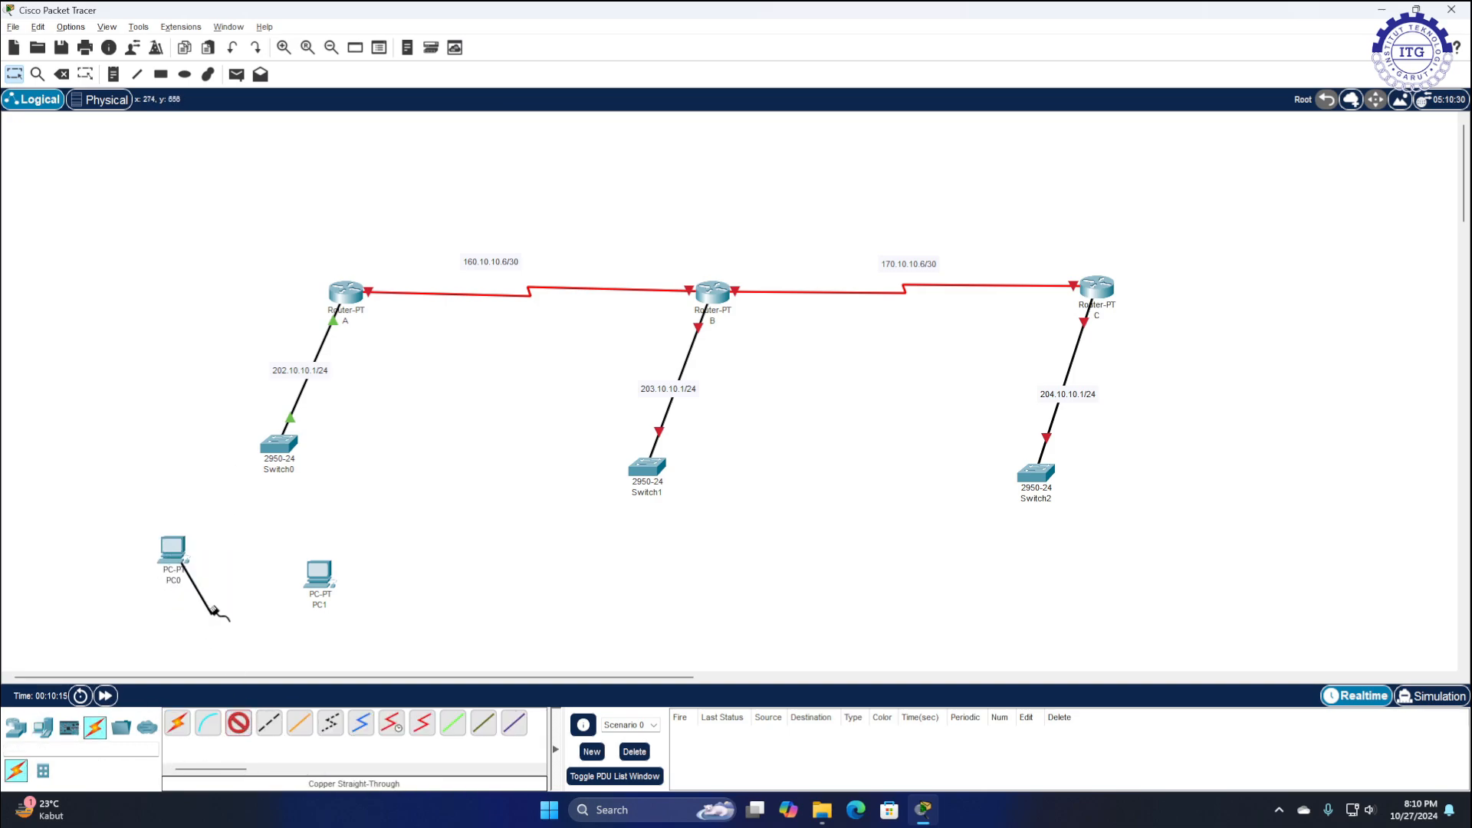
click(298, 452)
click(355, 281)
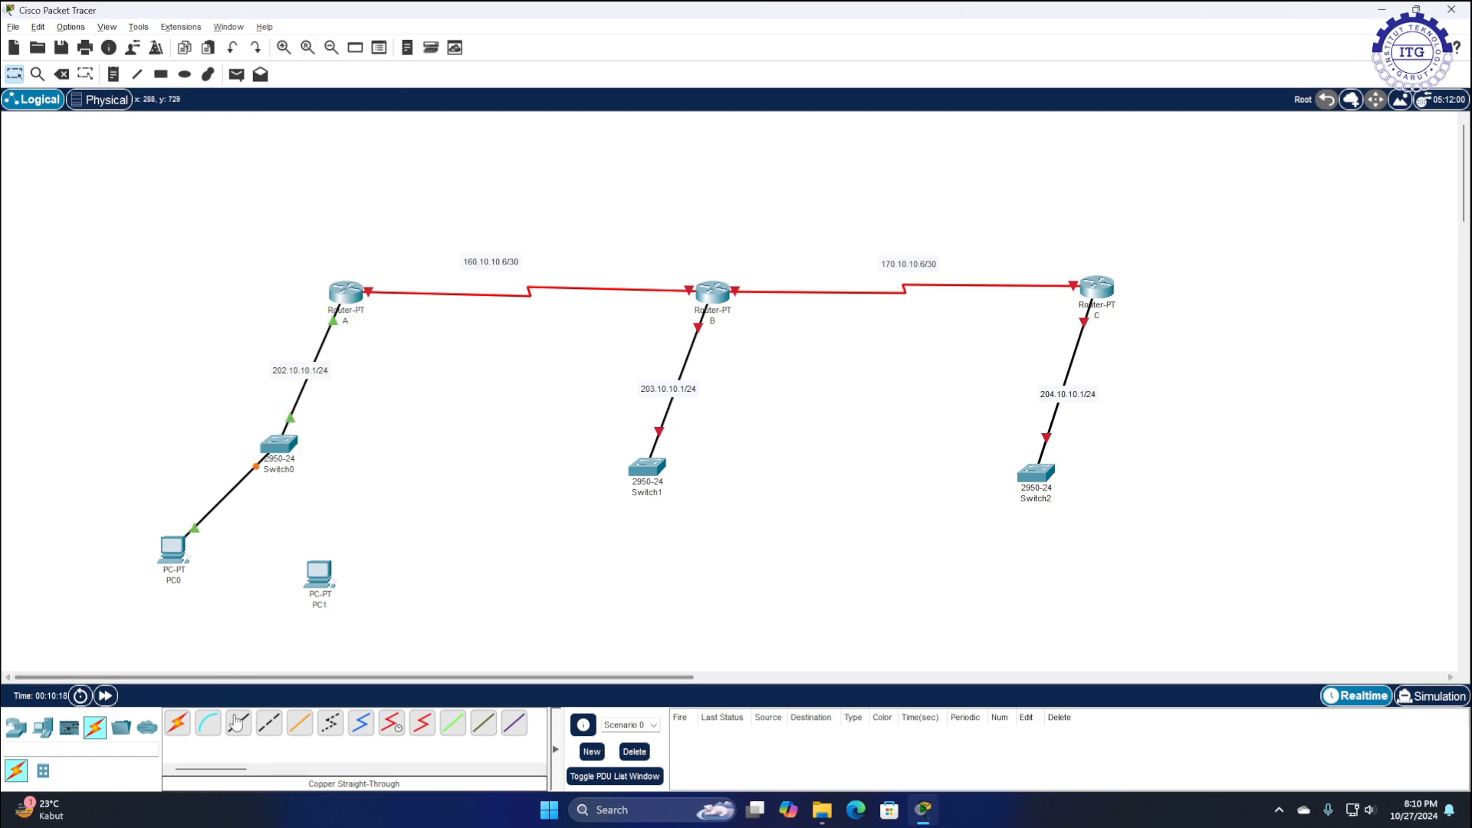
Connect PC1 to Switch0 with a copper straight-through cable and move PC1 slightly upward, level with PC0
click(320, 574)
click(372, 642)
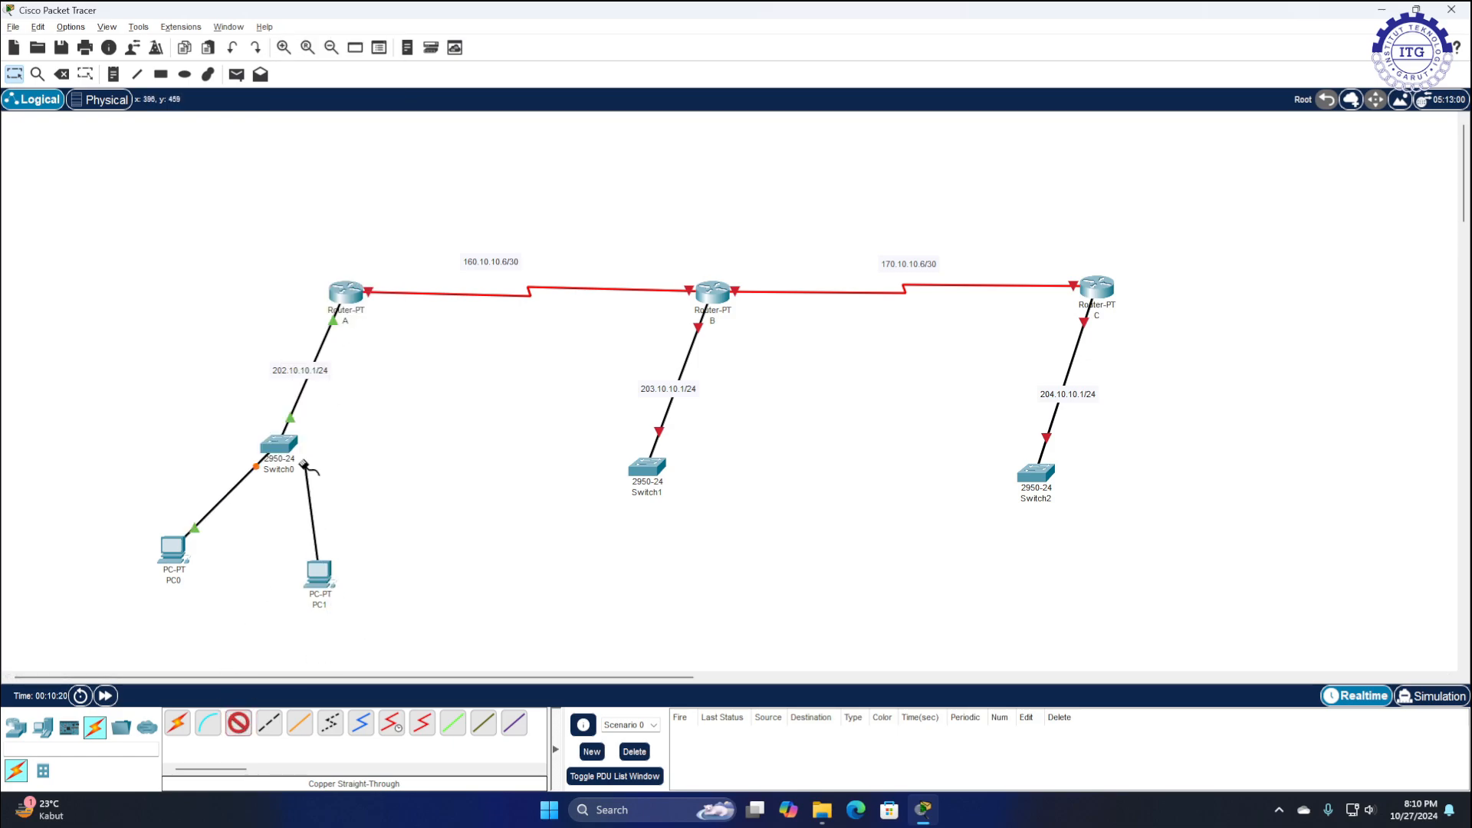
click(290, 453)
click(345, 333)
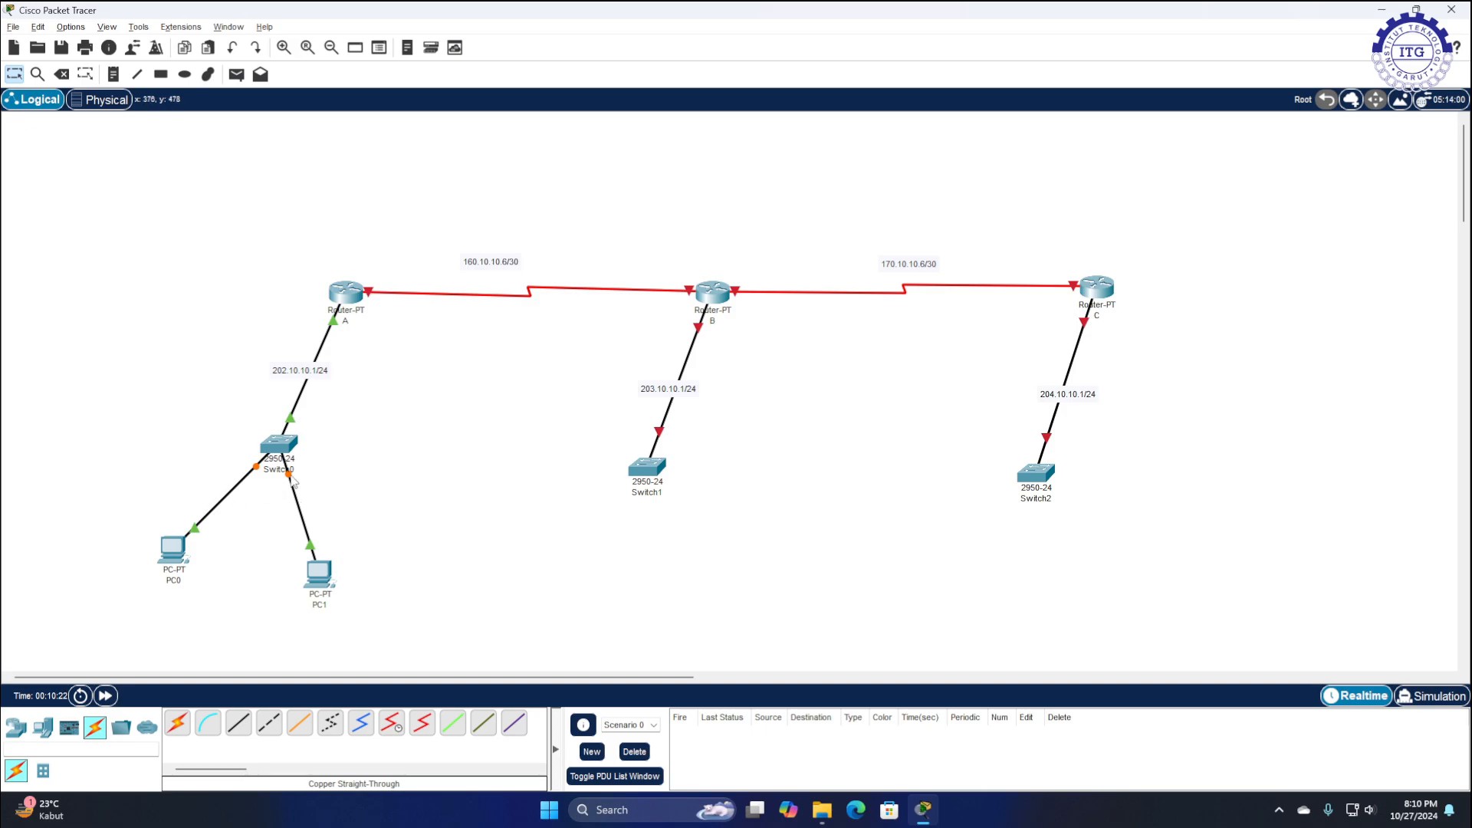
drag(313, 573, 321, 557)
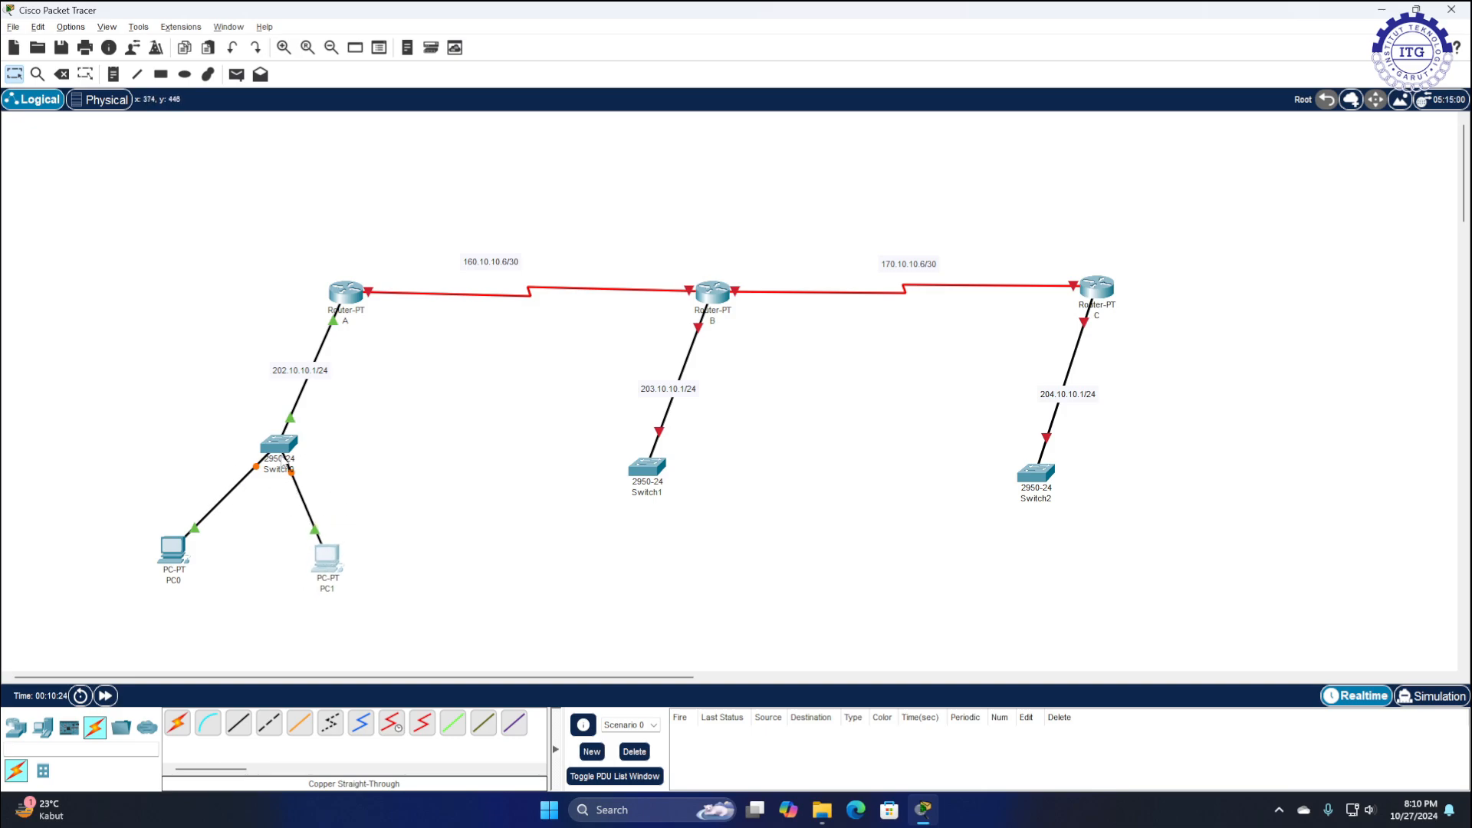
click(276, 514)
Set PC0's IPv4 configuration to DHCP and close its window
click(172, 551)
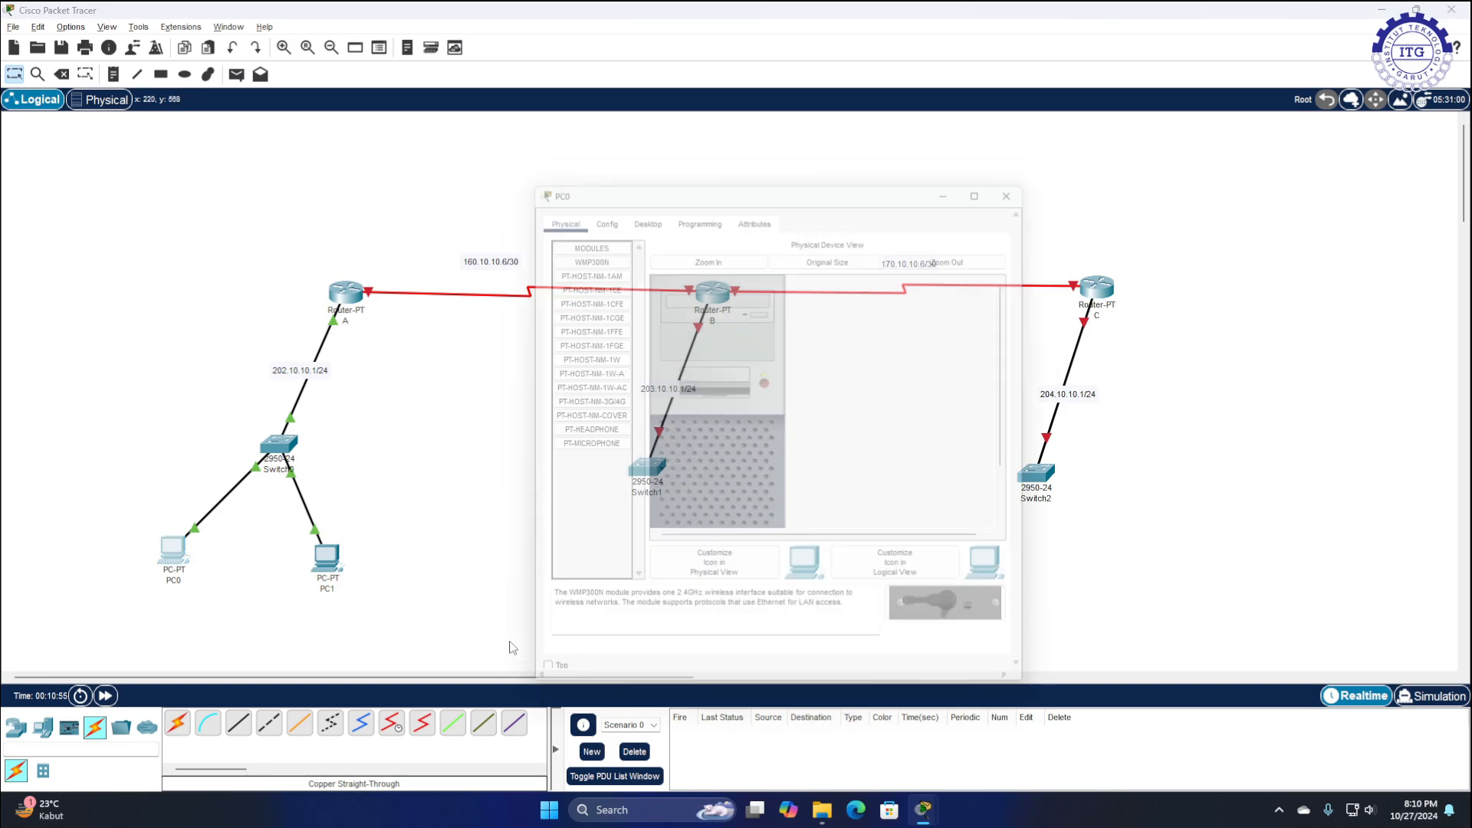
drag(589, 178, 481, 149)
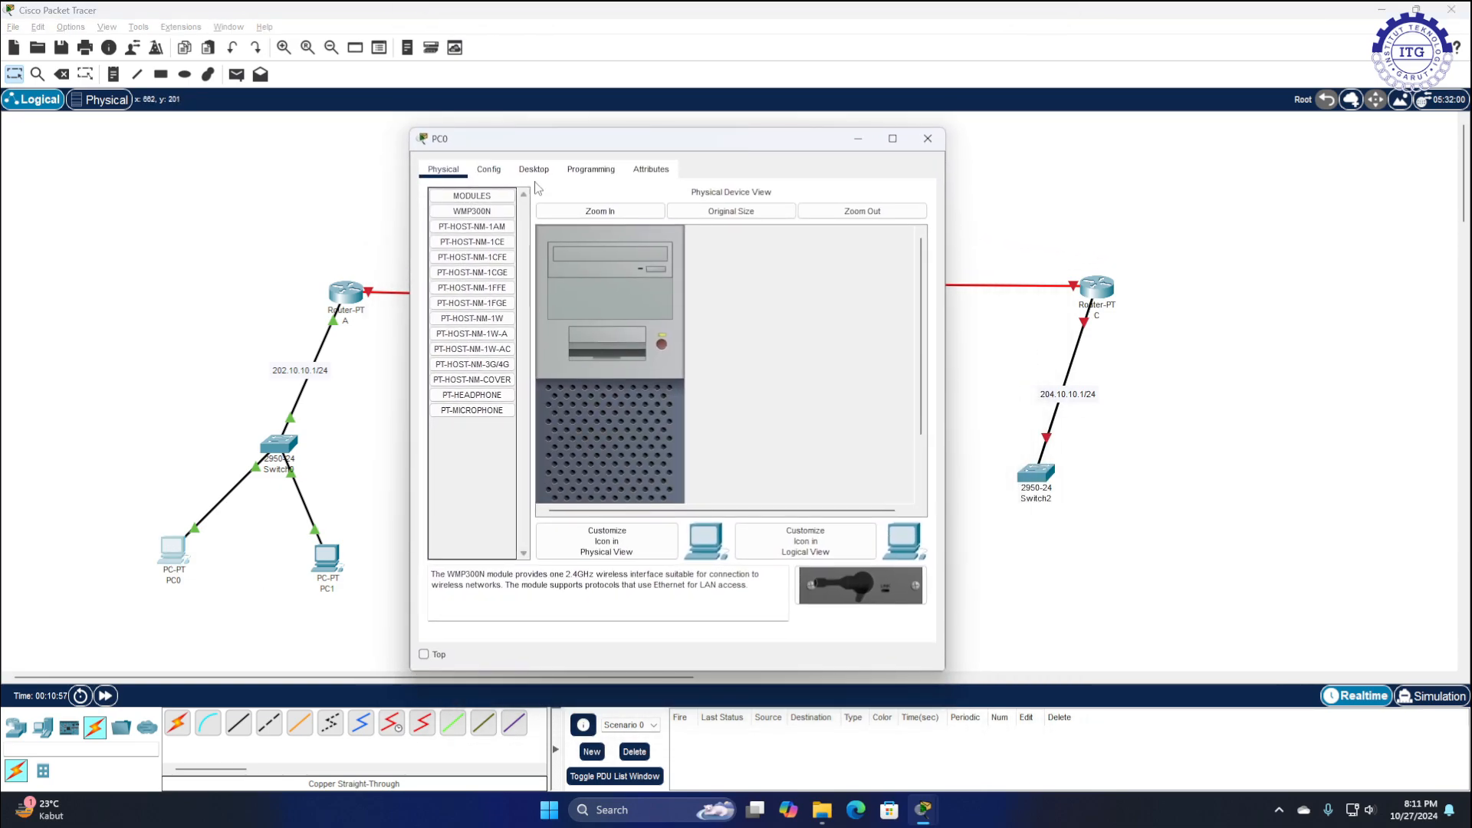
click(535, 170)
click(471, 234)
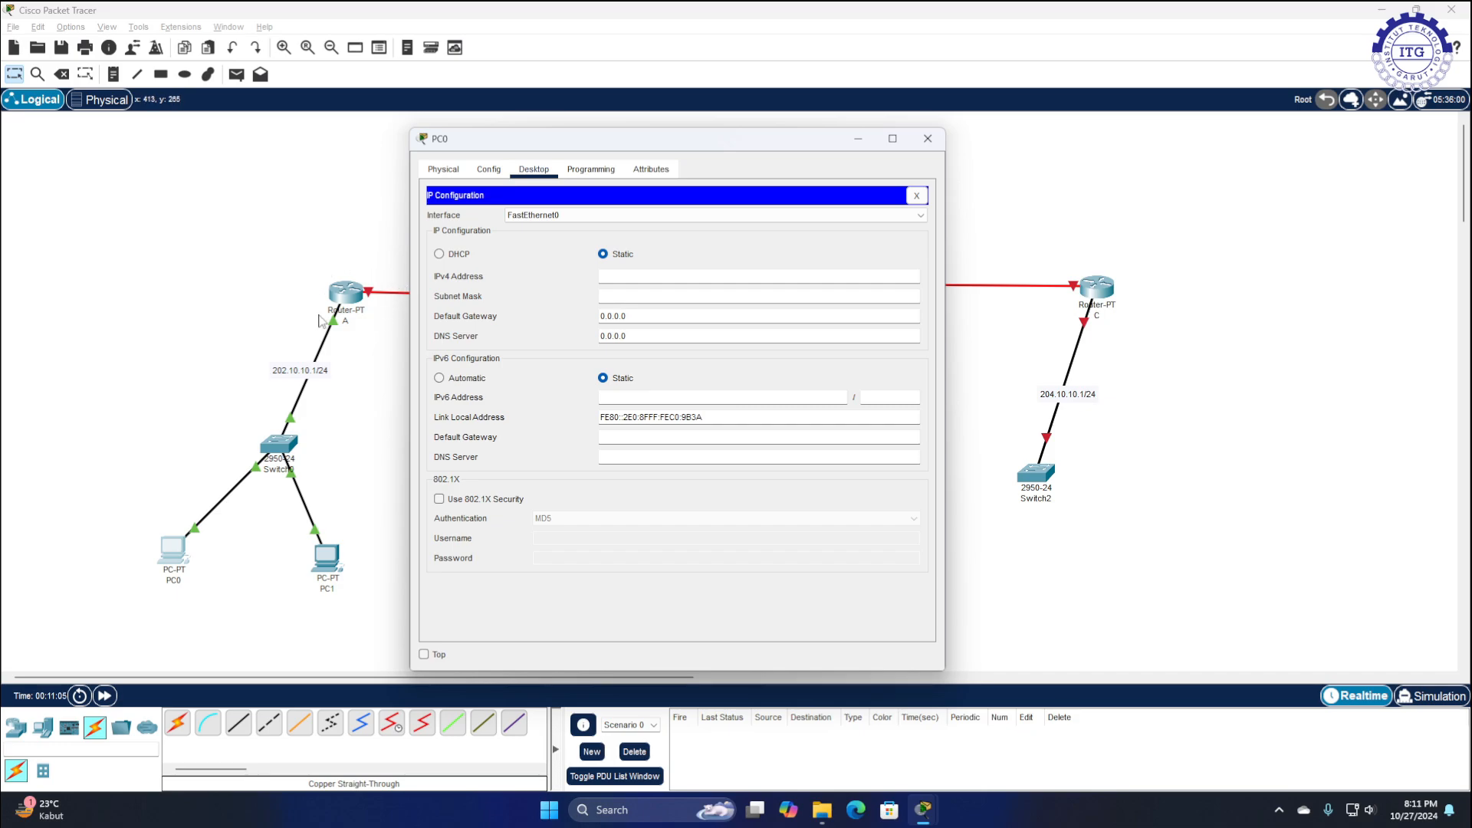
click(454, 257)
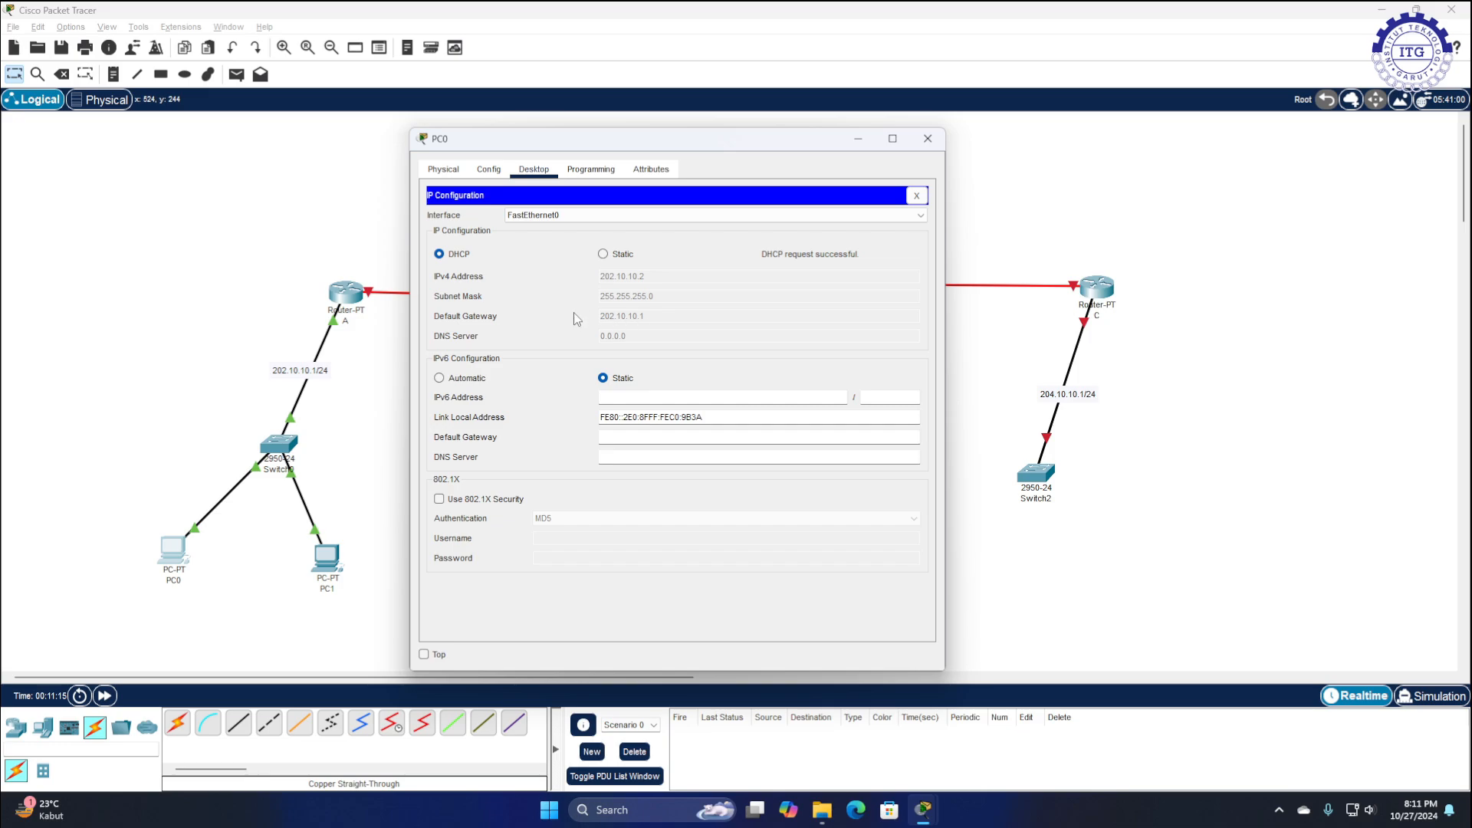
click(917, 195)
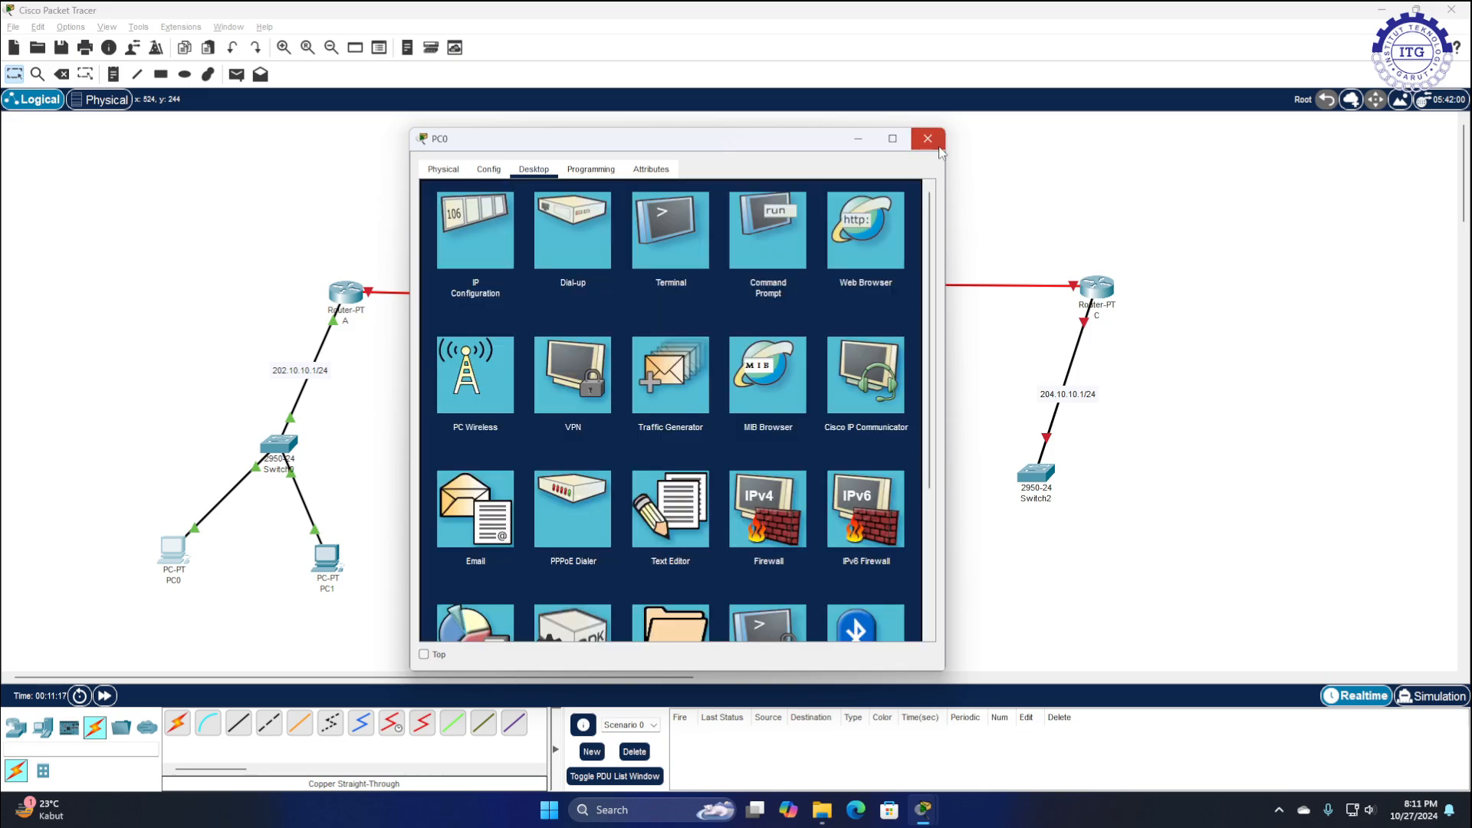
click(928, 138)
Set PC1's IPv4 configuration to DHCP and close its window
click(327, 556)
click(638, 206)
click(582, 269)
click(546, 290)
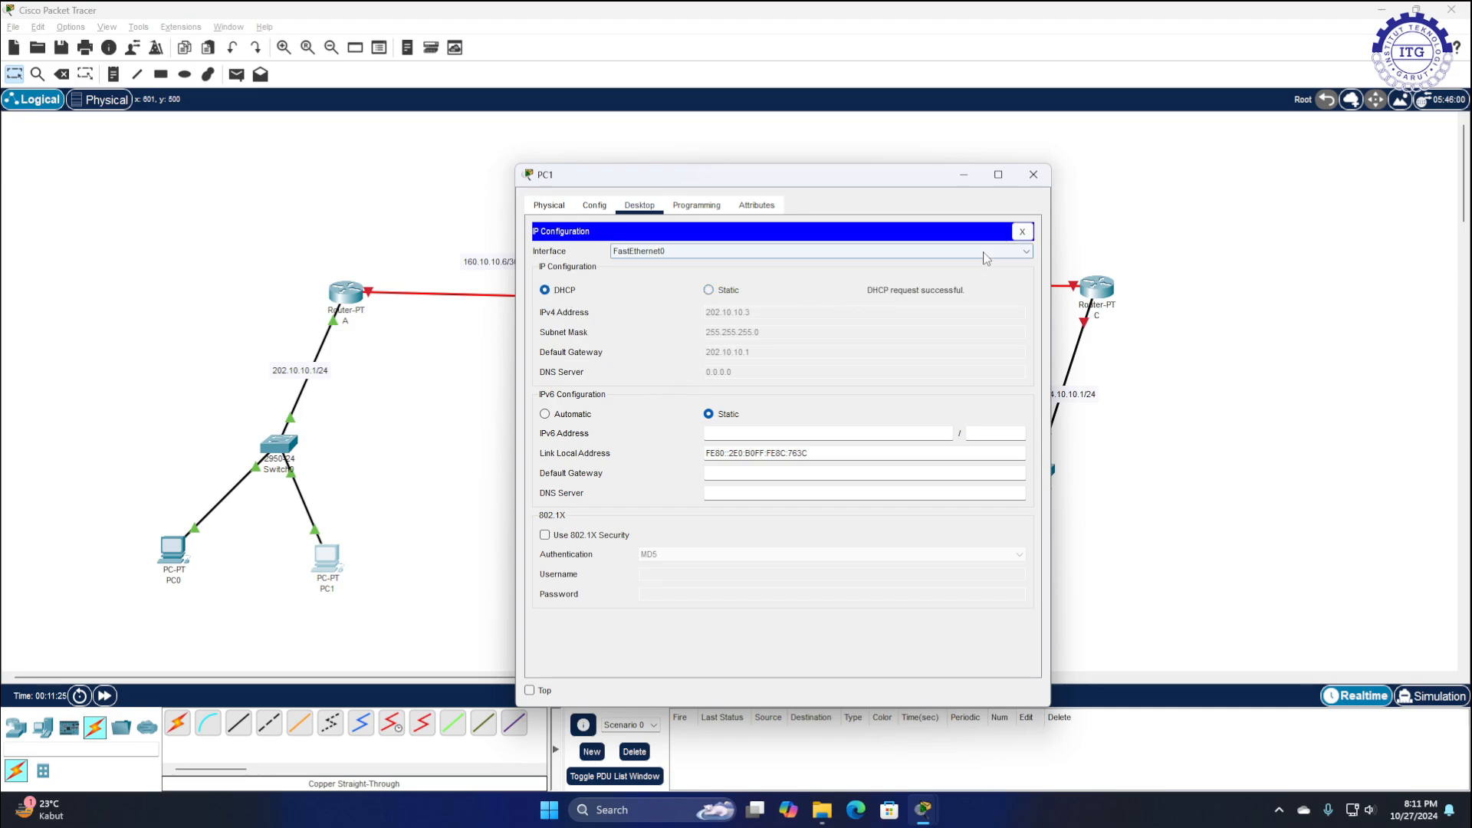
click(1022, 231)
click(1034, 174)
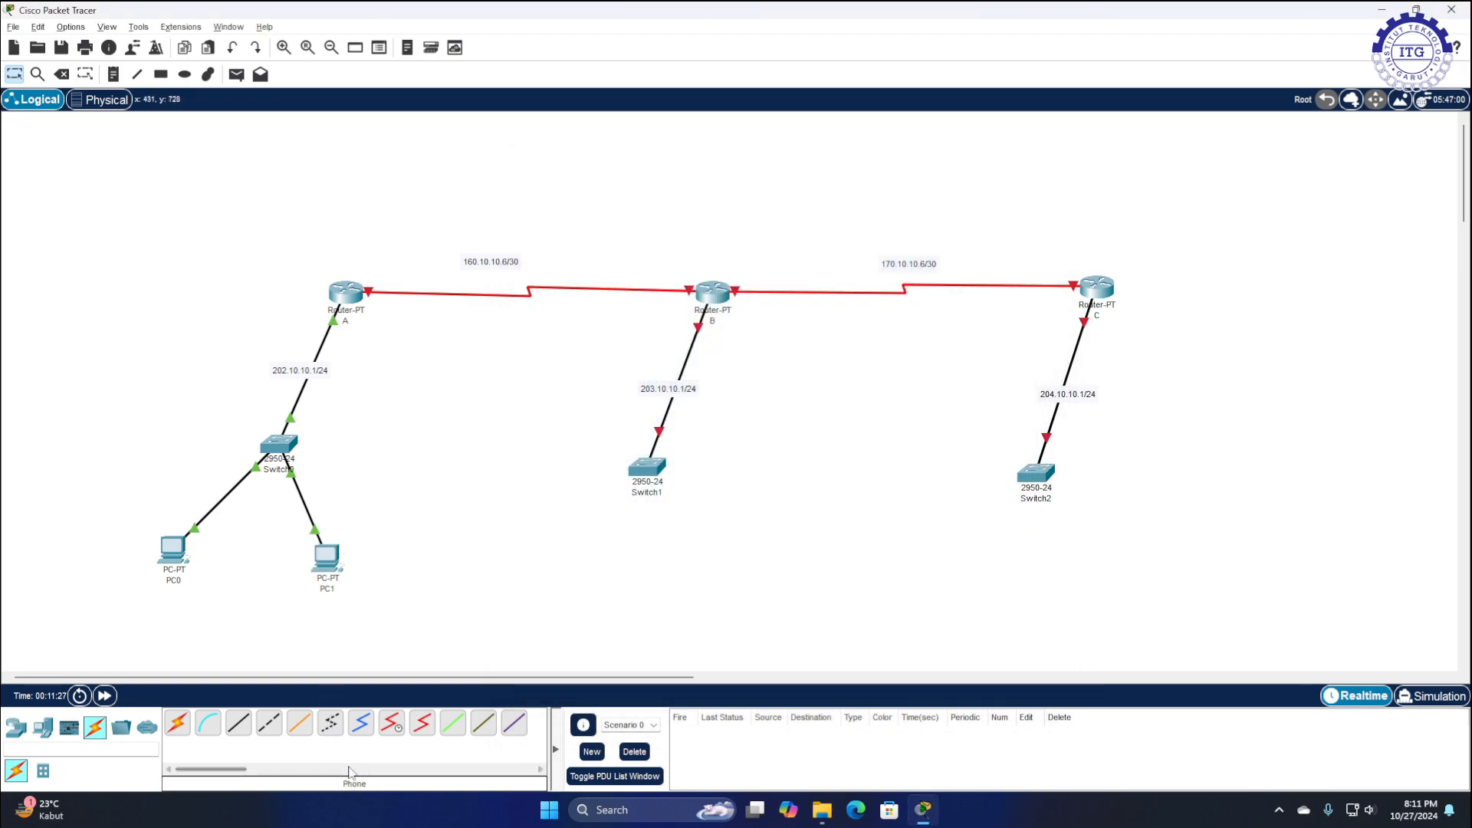
Test connectivity with simple PDUs from PC0 to PC1 and from PC0 to router A, and delete the test scenario
click(236, 75)
click(174, 552)
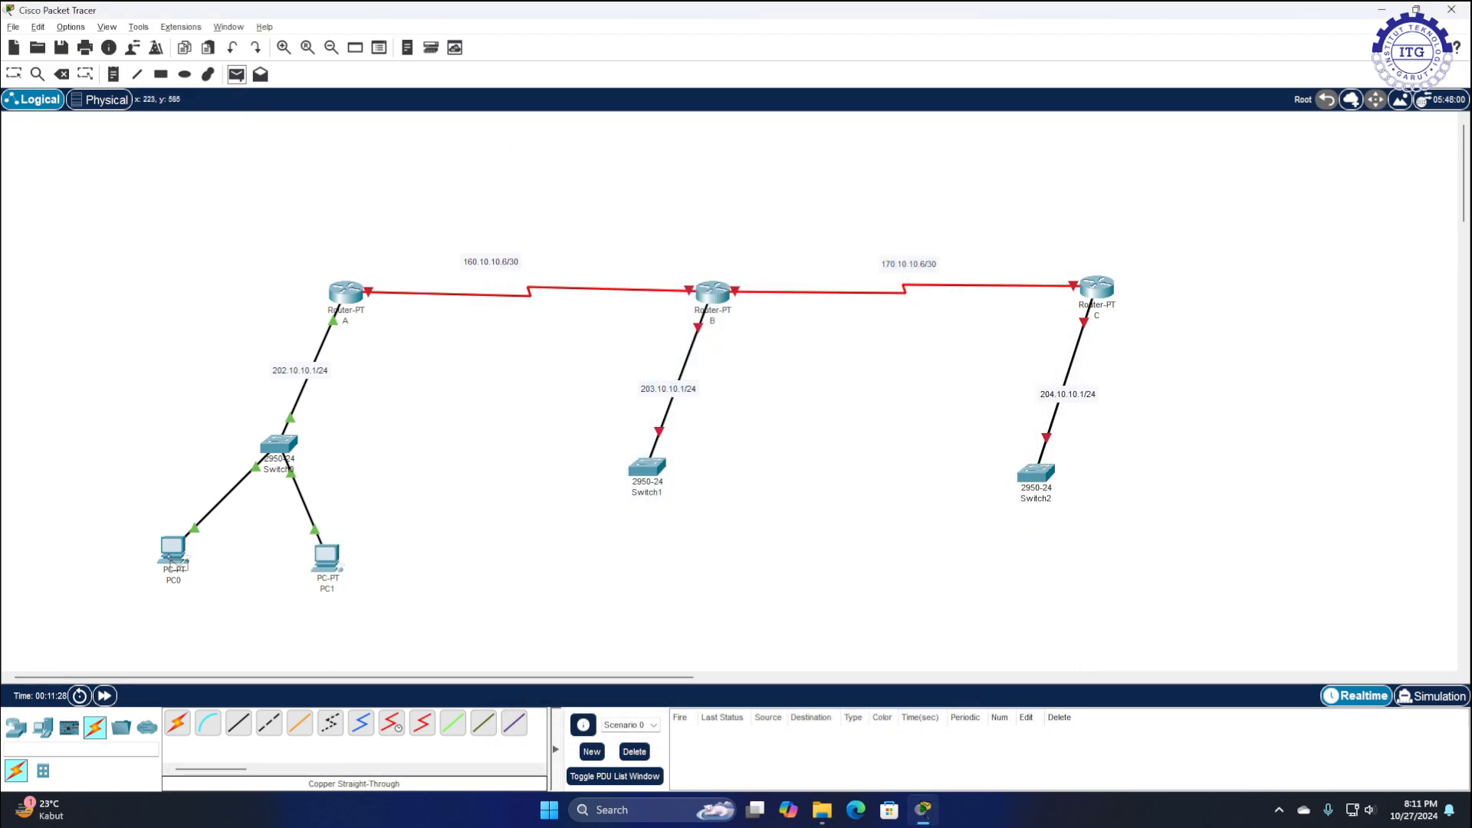
click(326, 558)
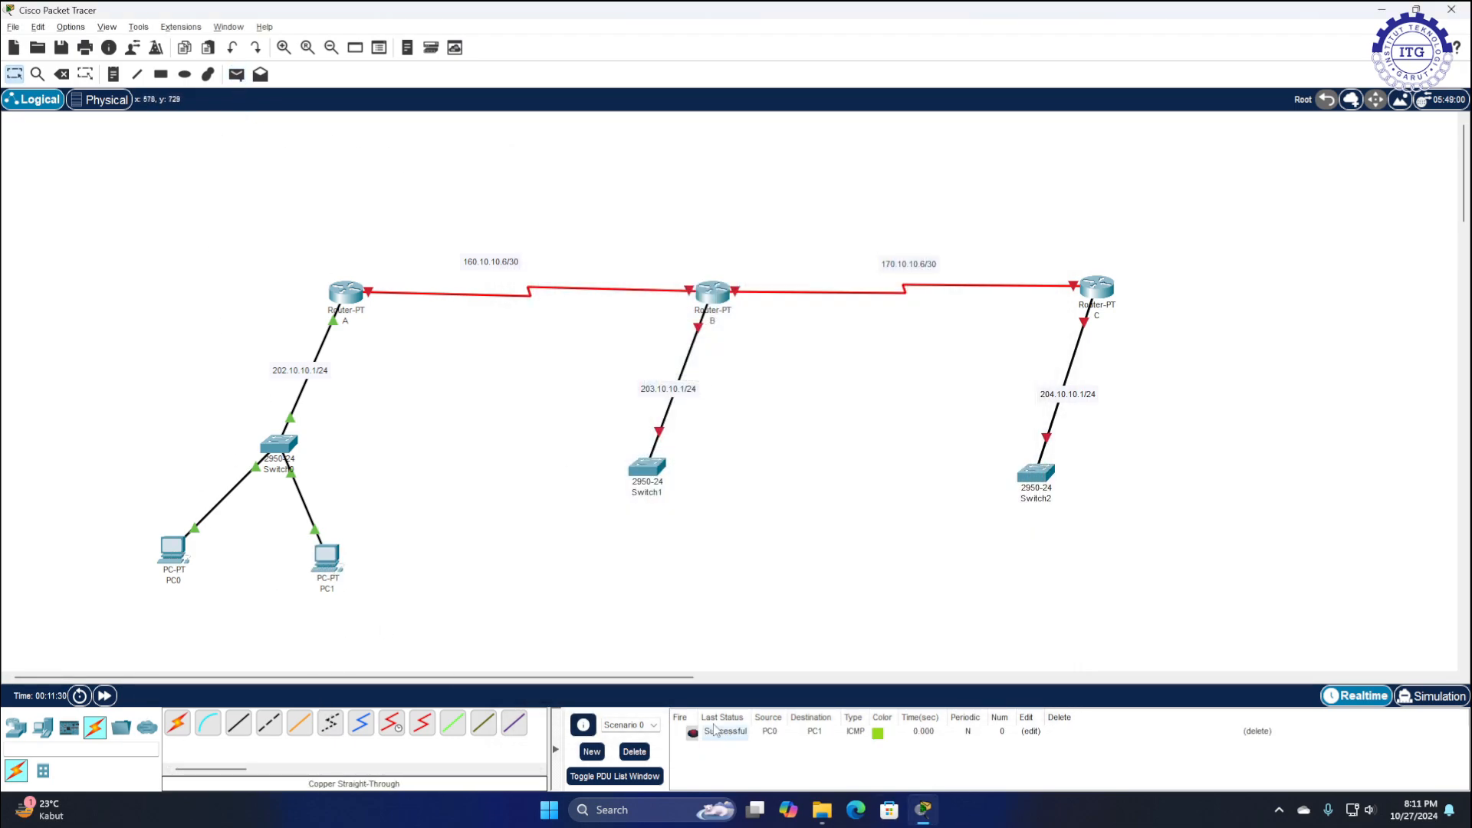
click(236, 74)
click(175, 552)
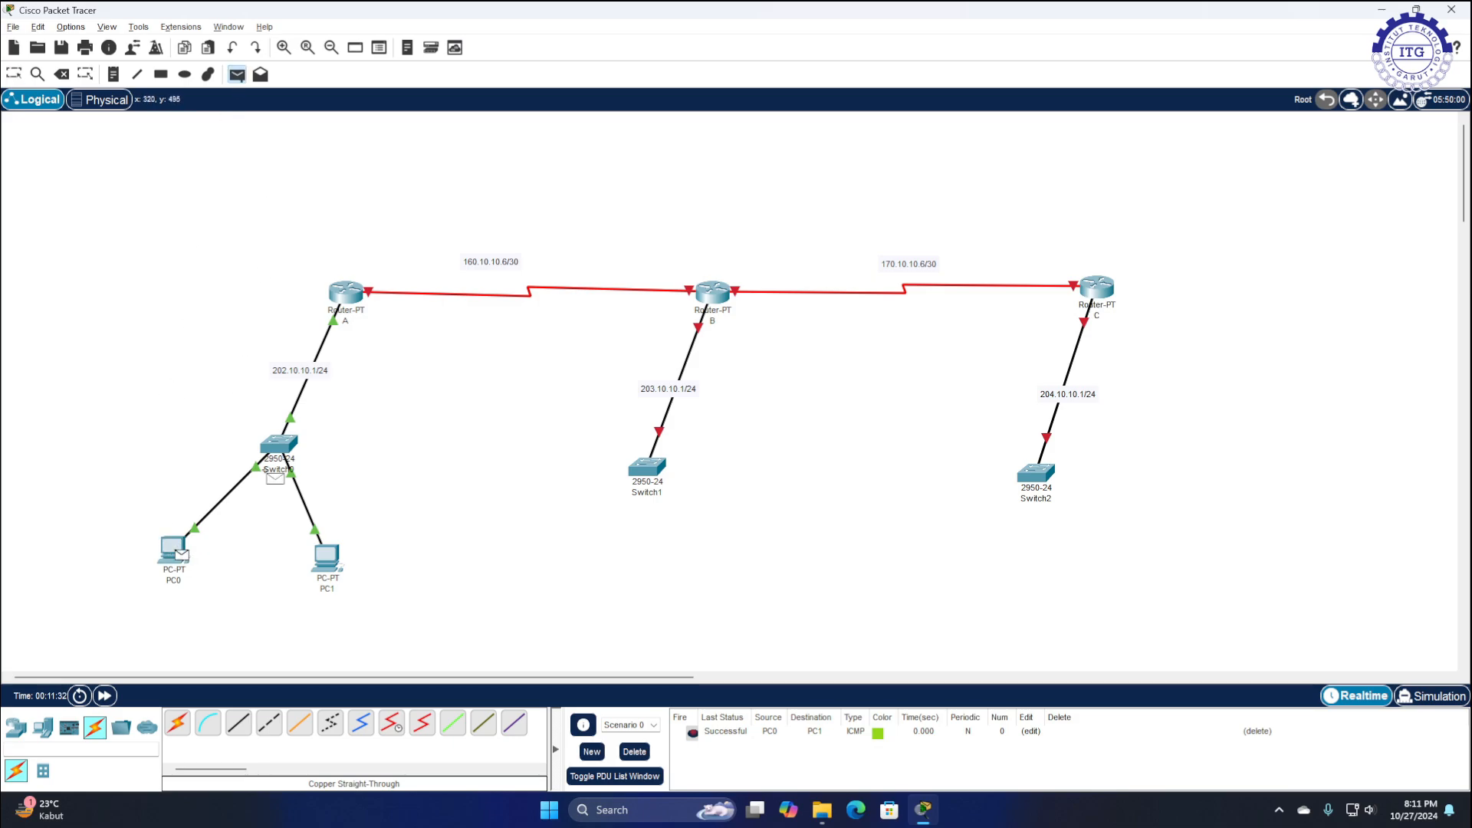
click(358, 306)
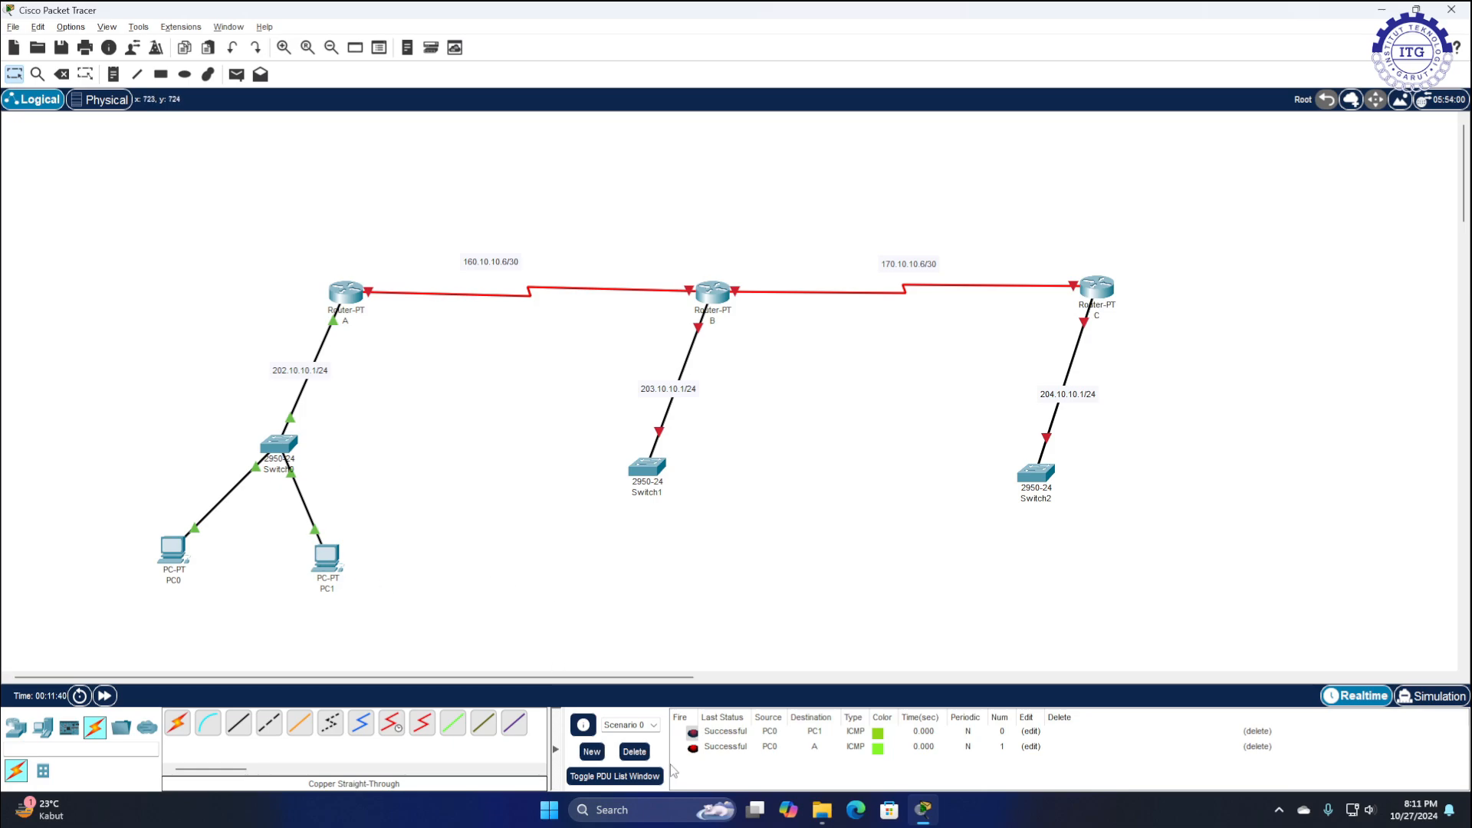
click(644, 754)
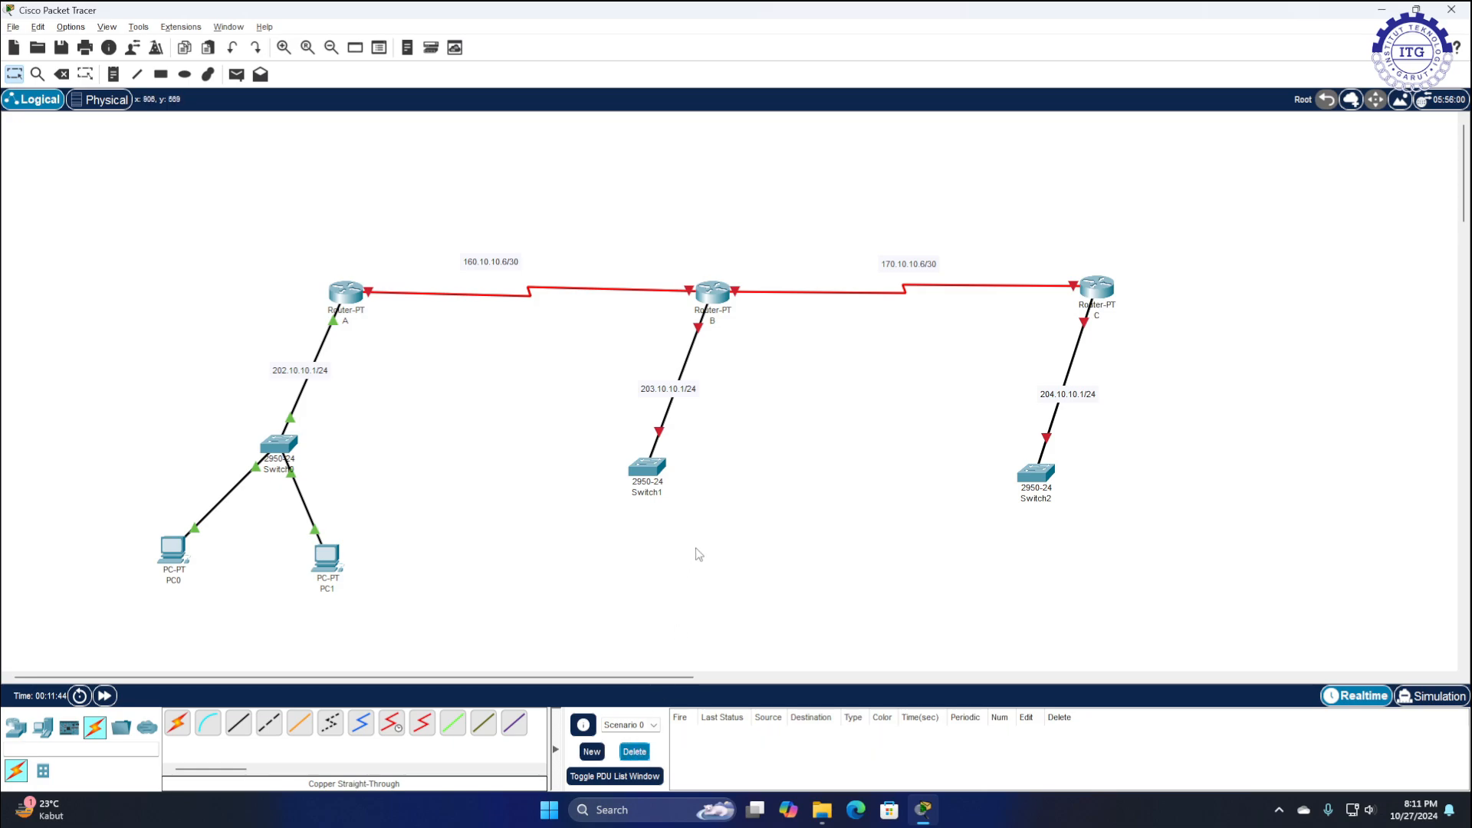
Open router B's command line interface and decline the initial configuration dialog
click(712, 292)
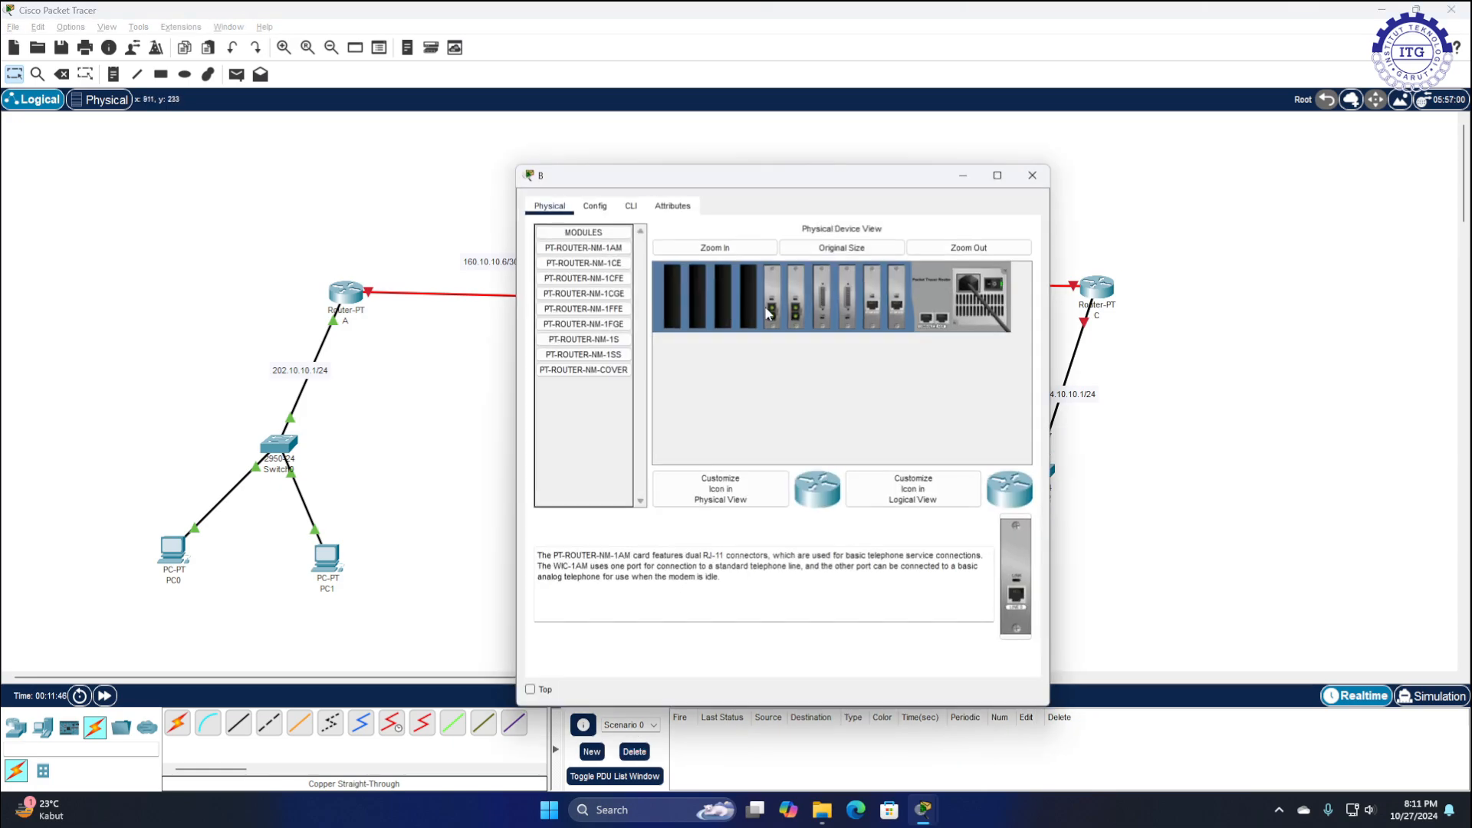
drag(778, 172, 988, 355)
click(839, 389)
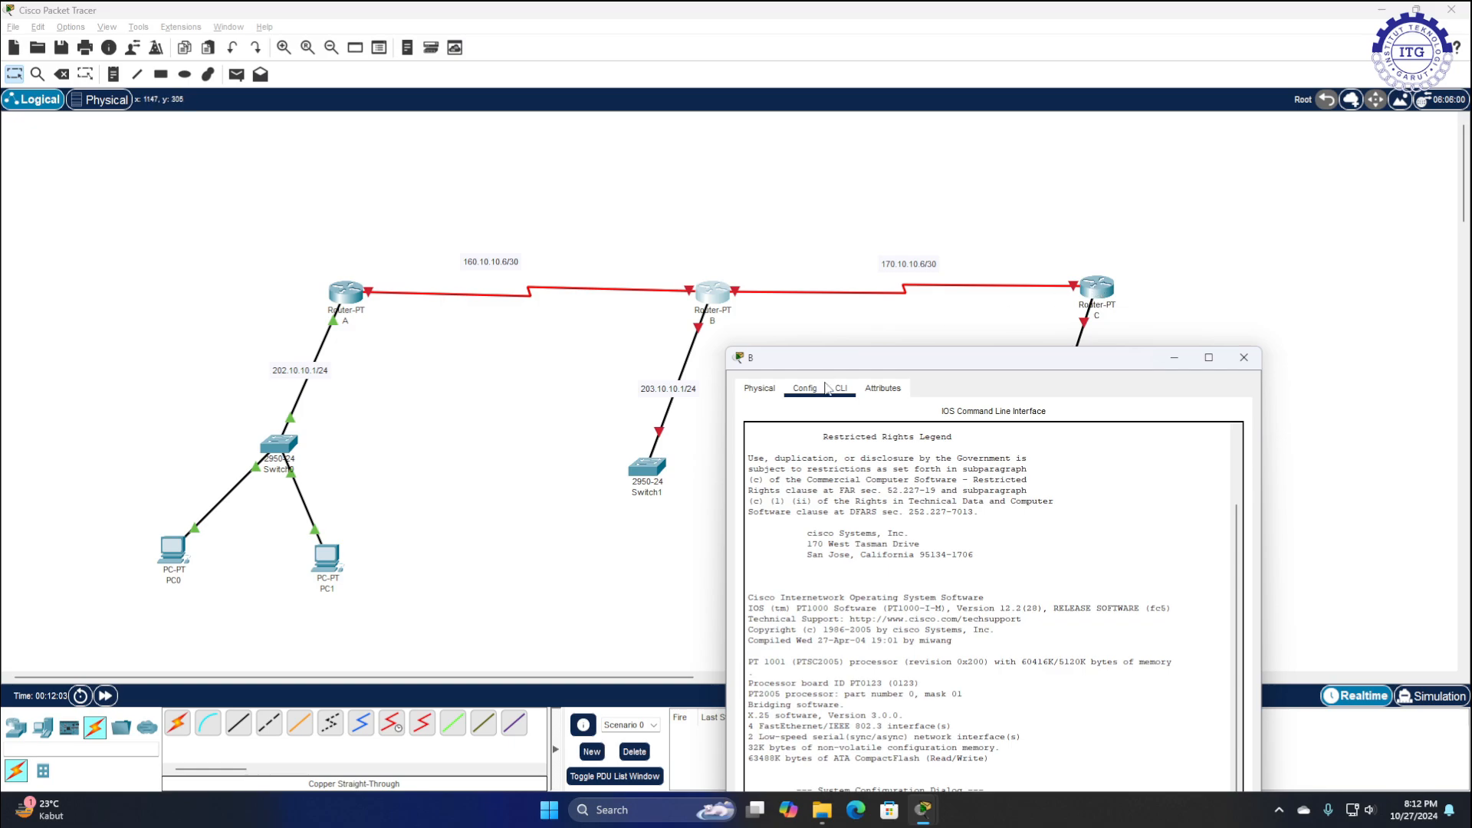
mouse_move(827, 366)
mouse_down()
mouse_move(826, 346)
mouse_move(842, 372)
mouse_up()
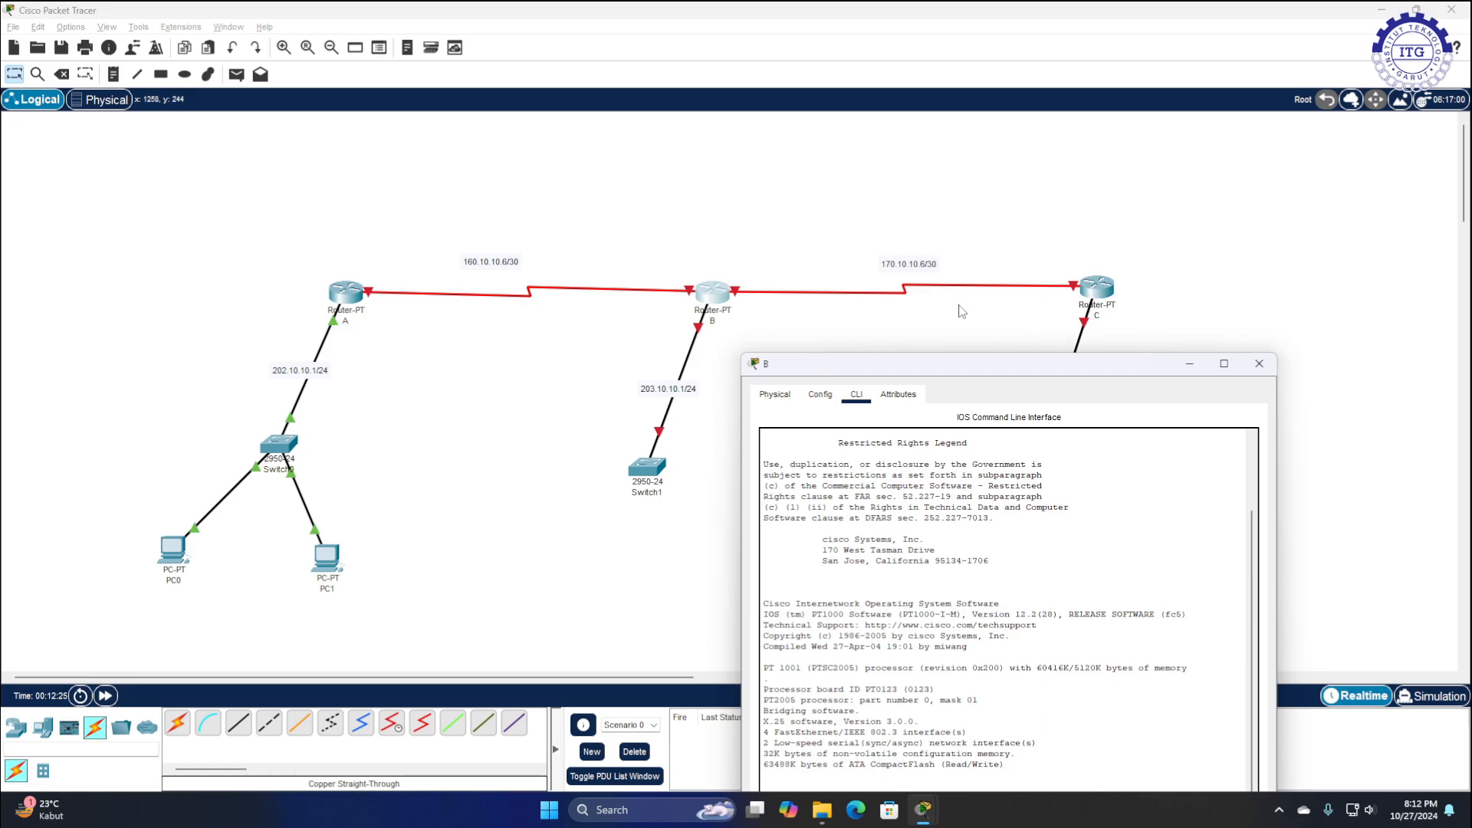
drag(890, 372, 929, 161)
text(no)
key(Return)
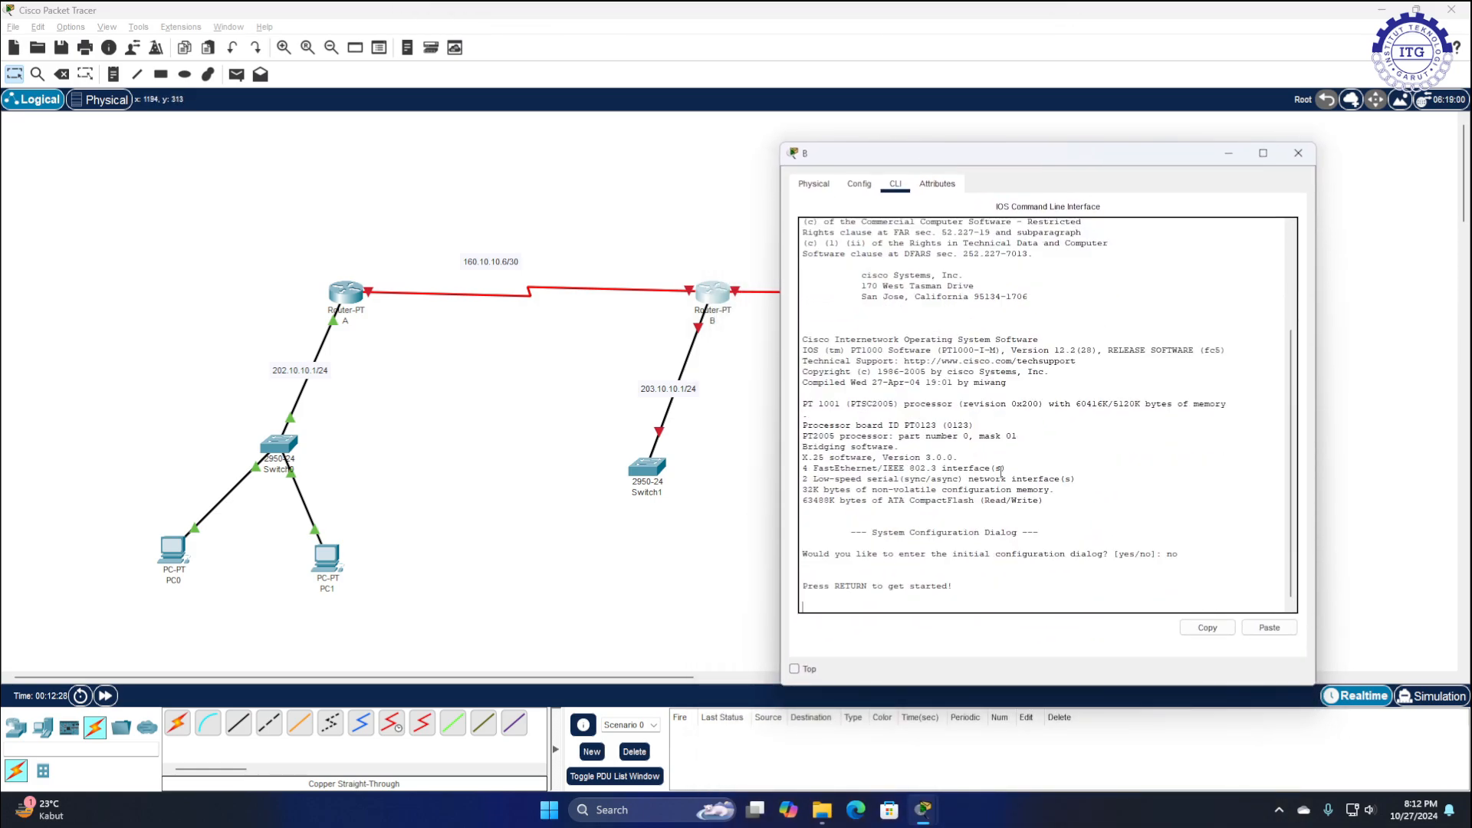
key(Return)
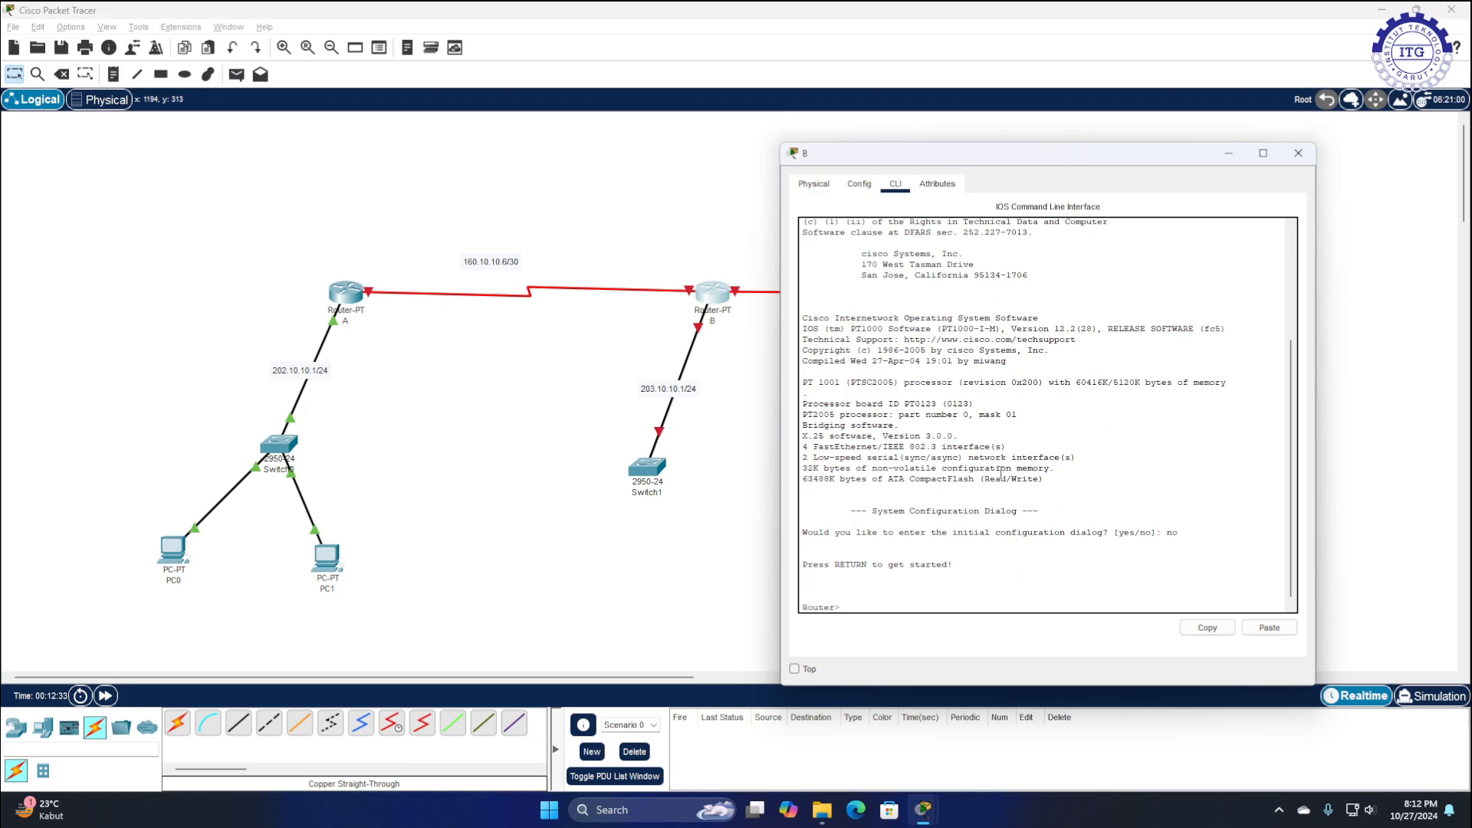
Enter global configuration mode on router B and set its hostname to B
text(en)
key(Return)
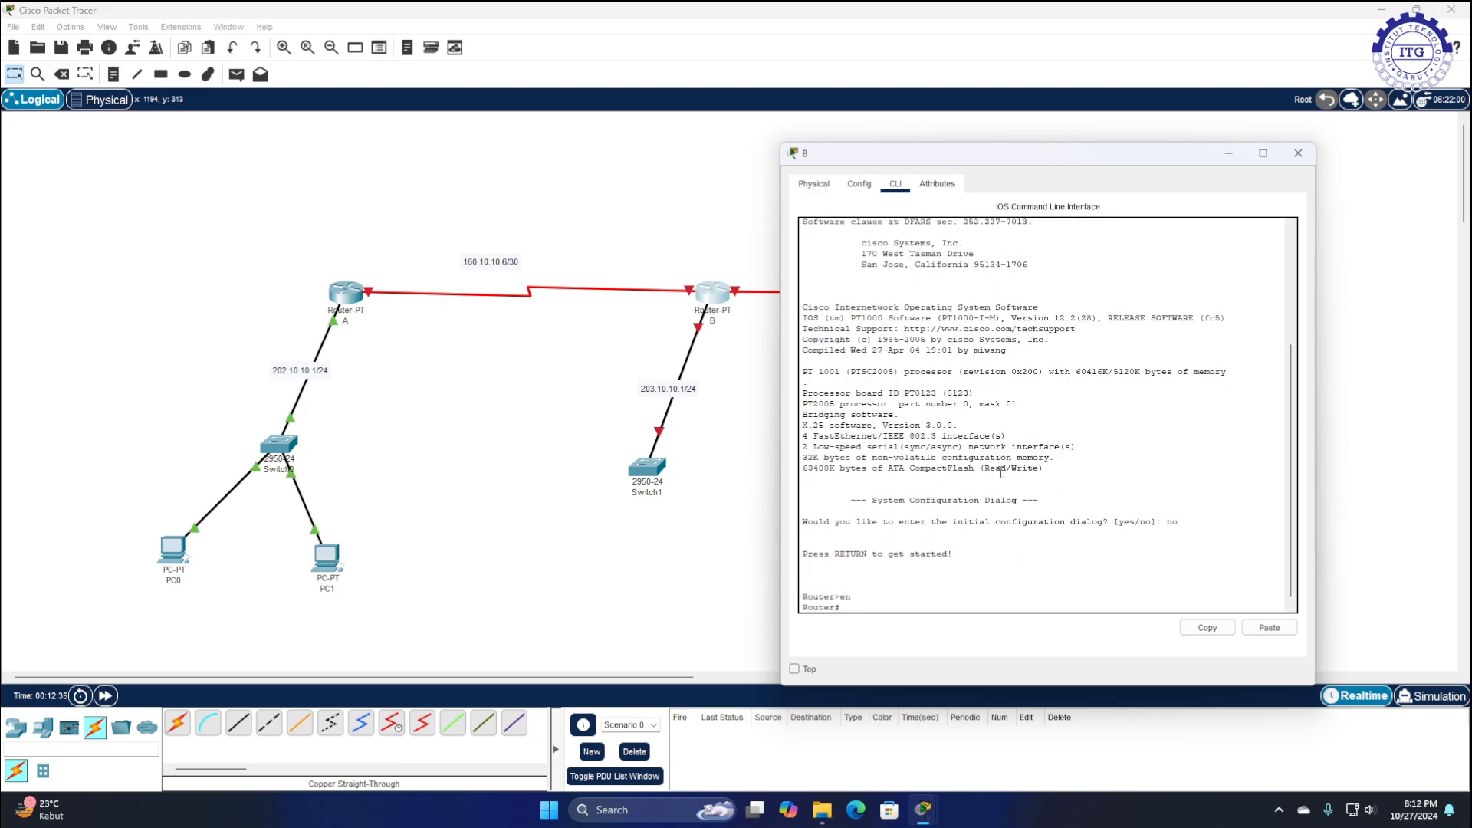
text(conf t)
key(Return)
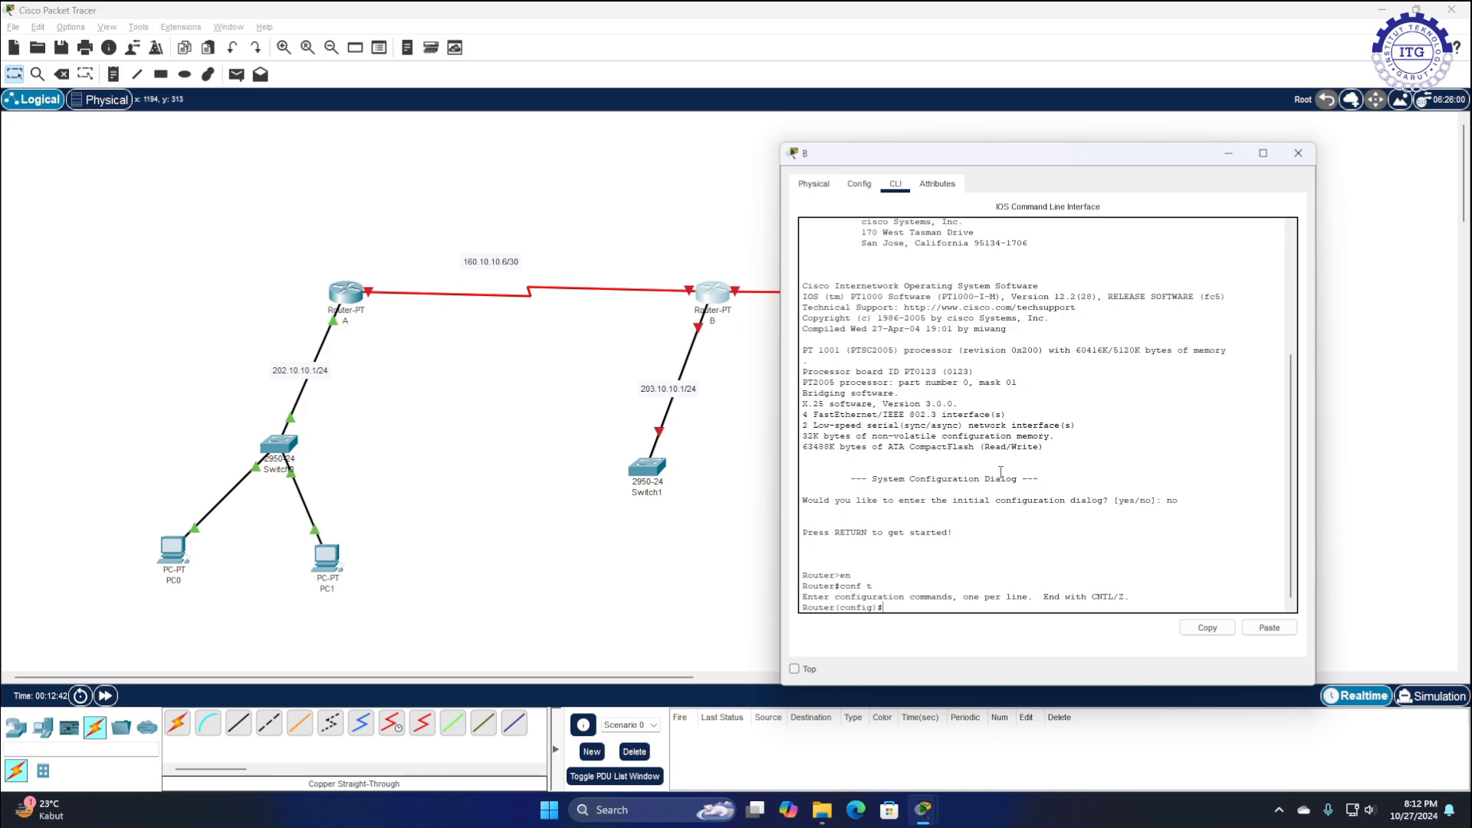
text(hostname B)
key(Return)
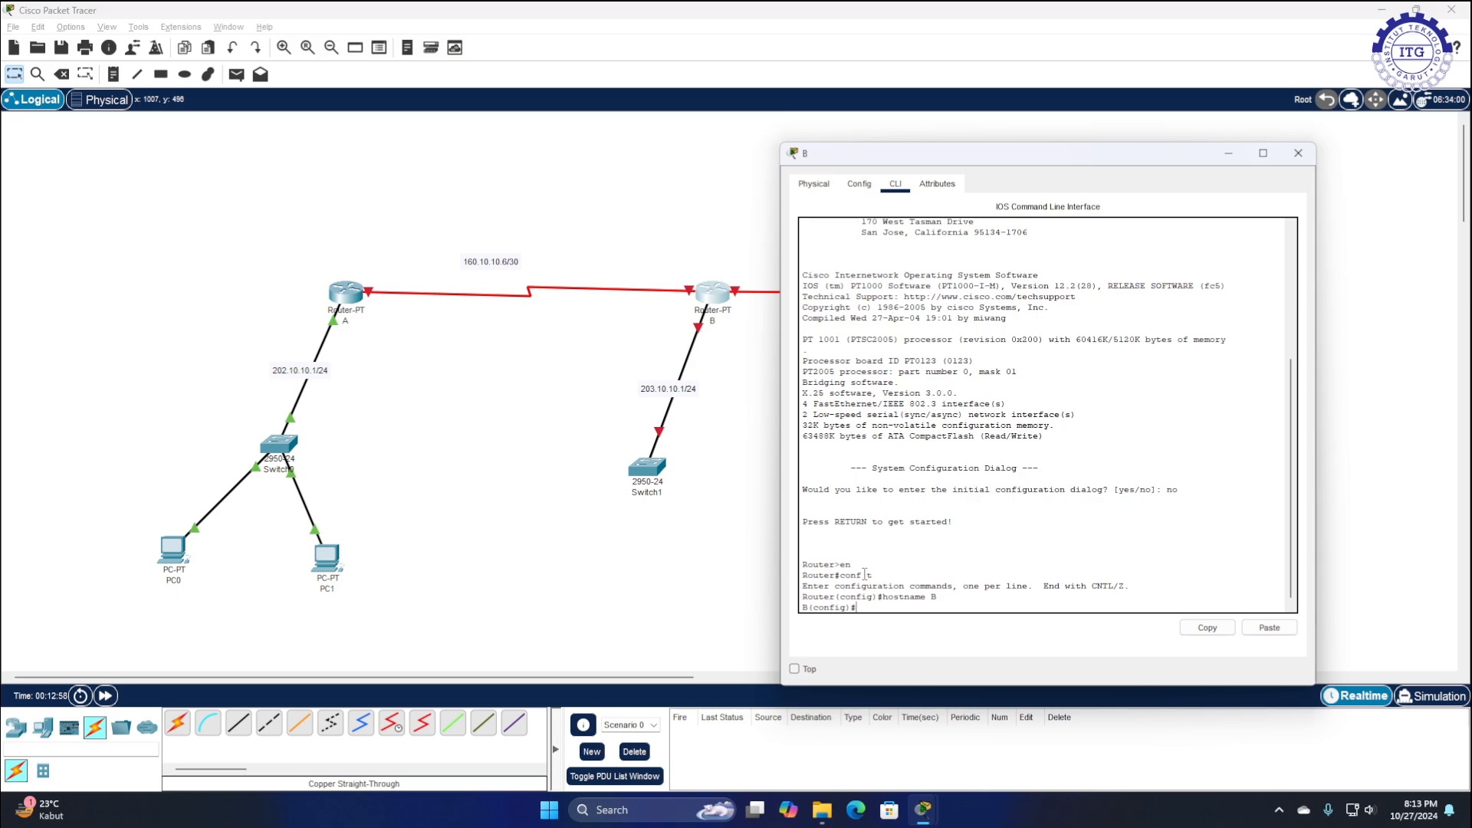
Assign 203.10.10.1 with mask 255.255.255.0 to router B's FastEthernet0/0 interface and enable the interface
text(nt fa0/0)
key(Return)
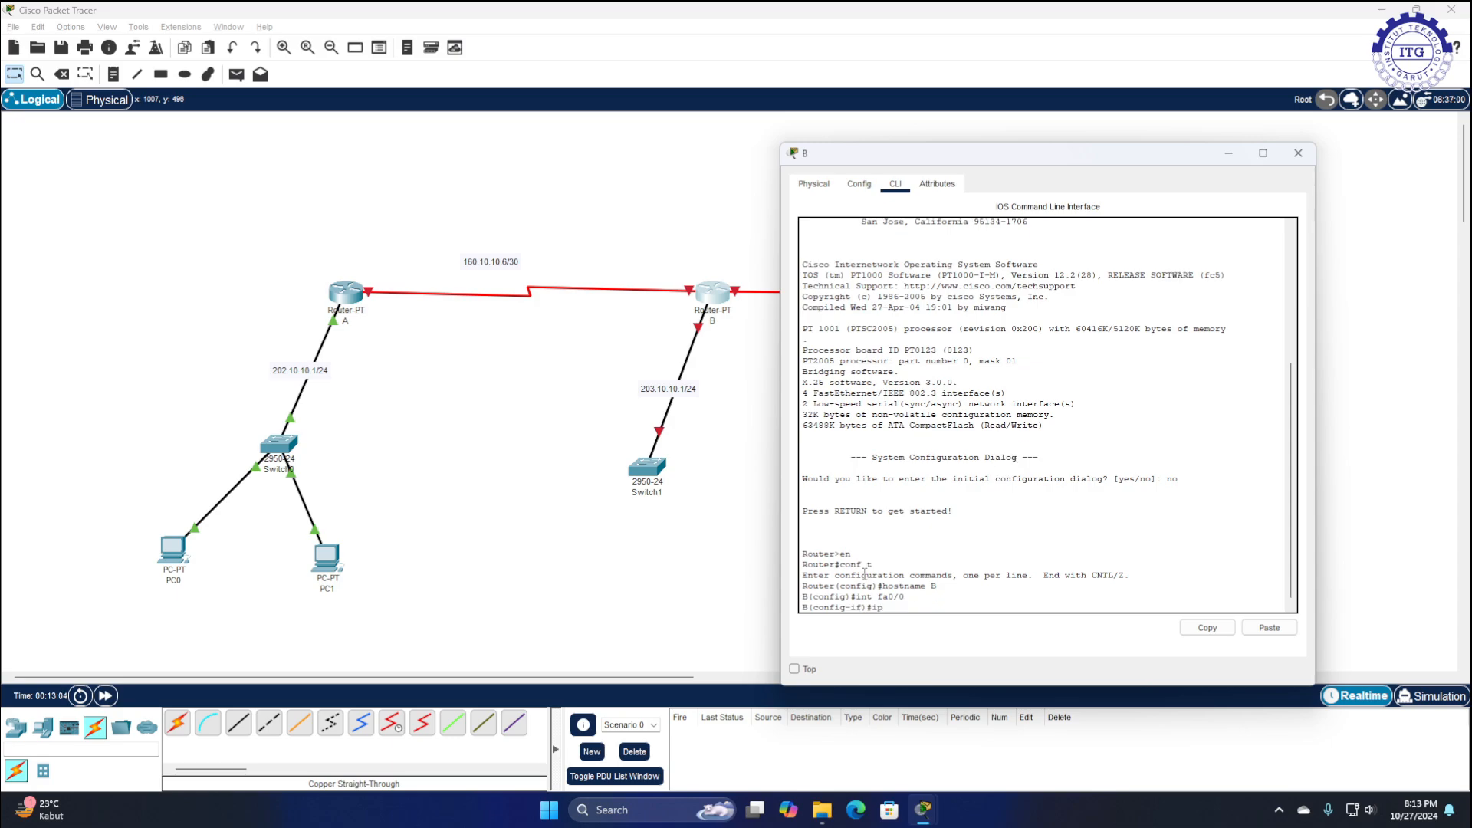
text(ip add 202)
text(.10.10.1 255.255.255.0)
key(Return)
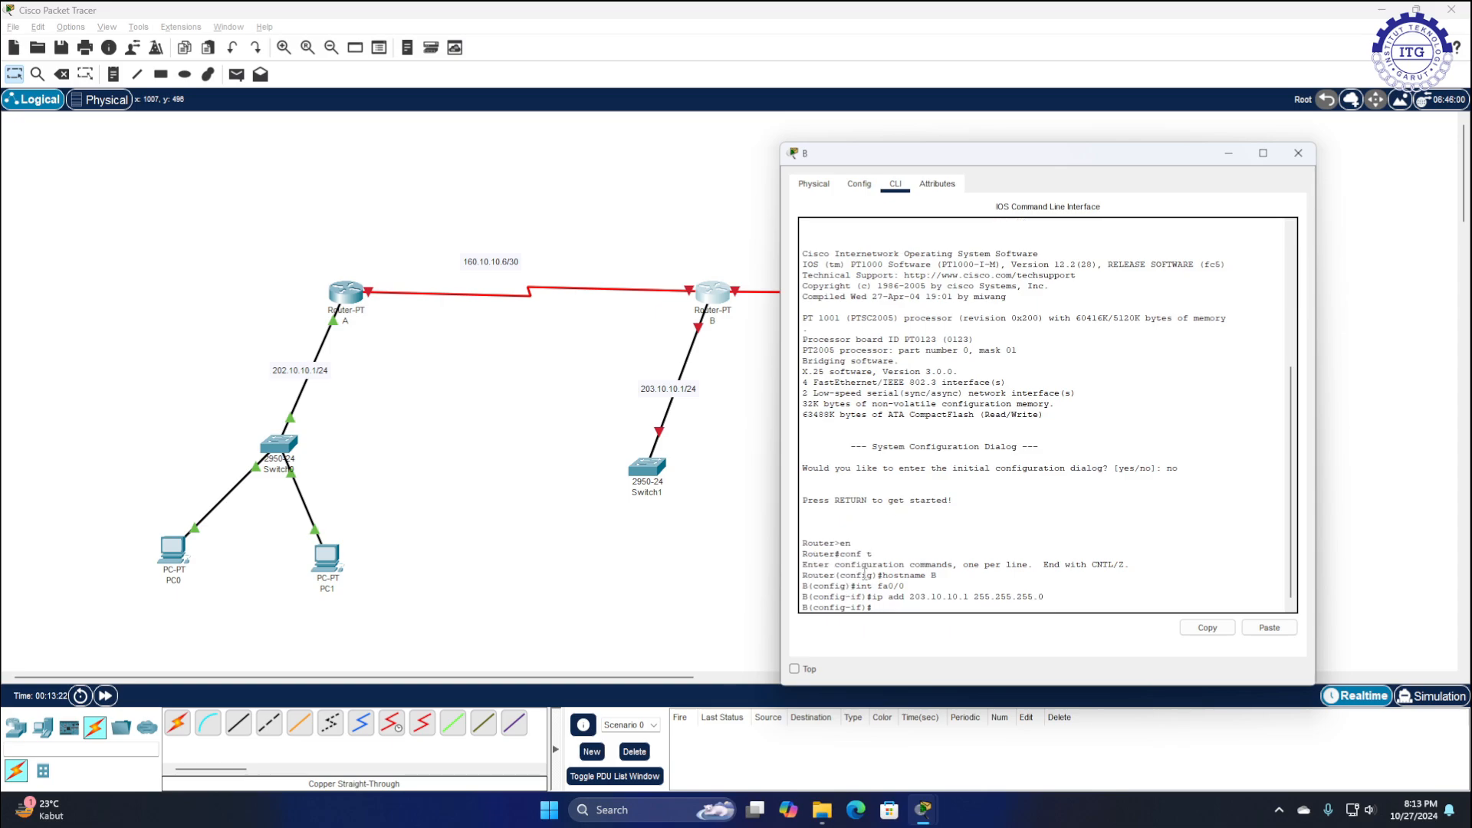
text(no sh)
key(Return)
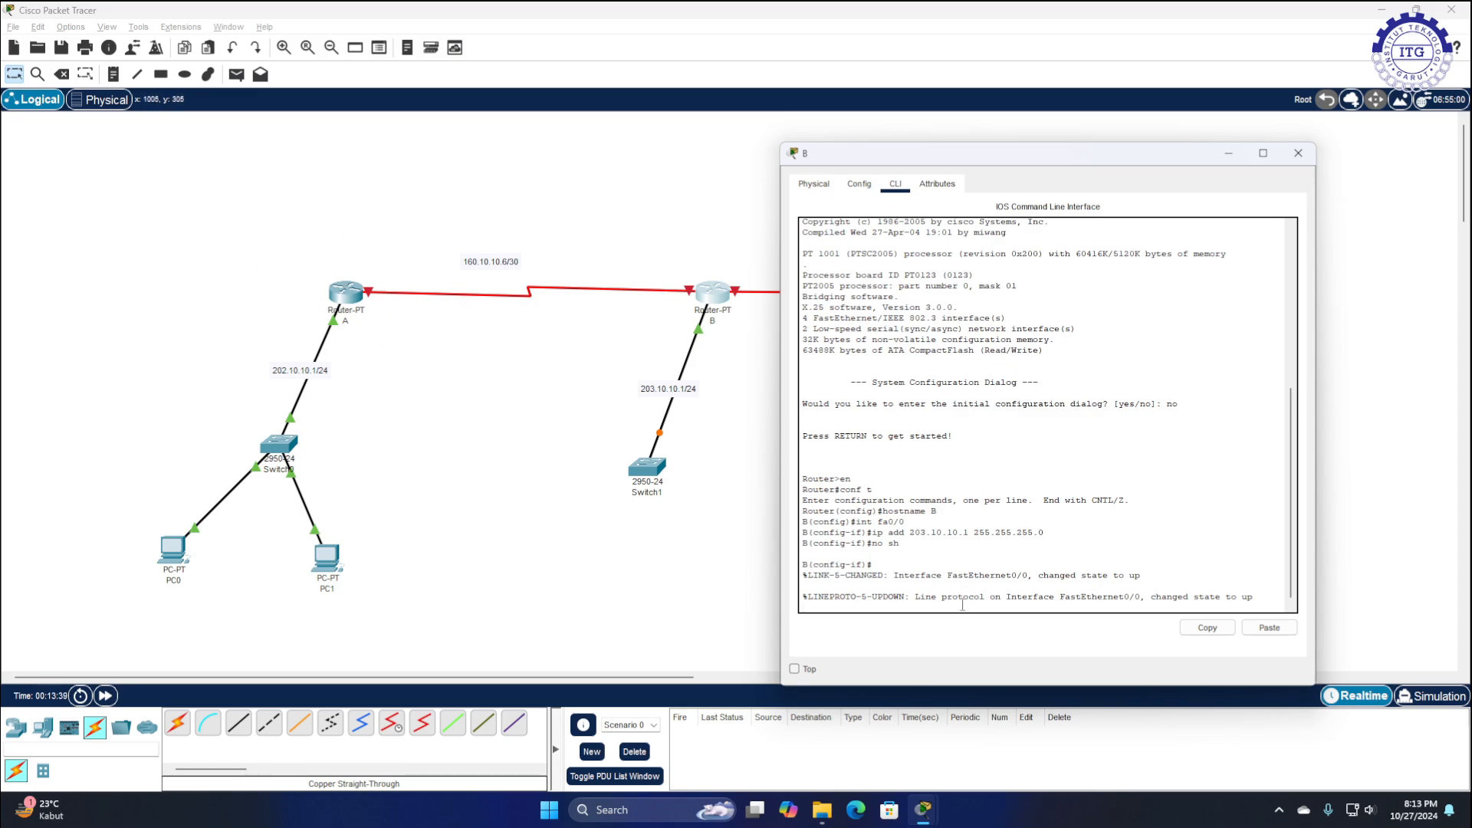
key(Return)
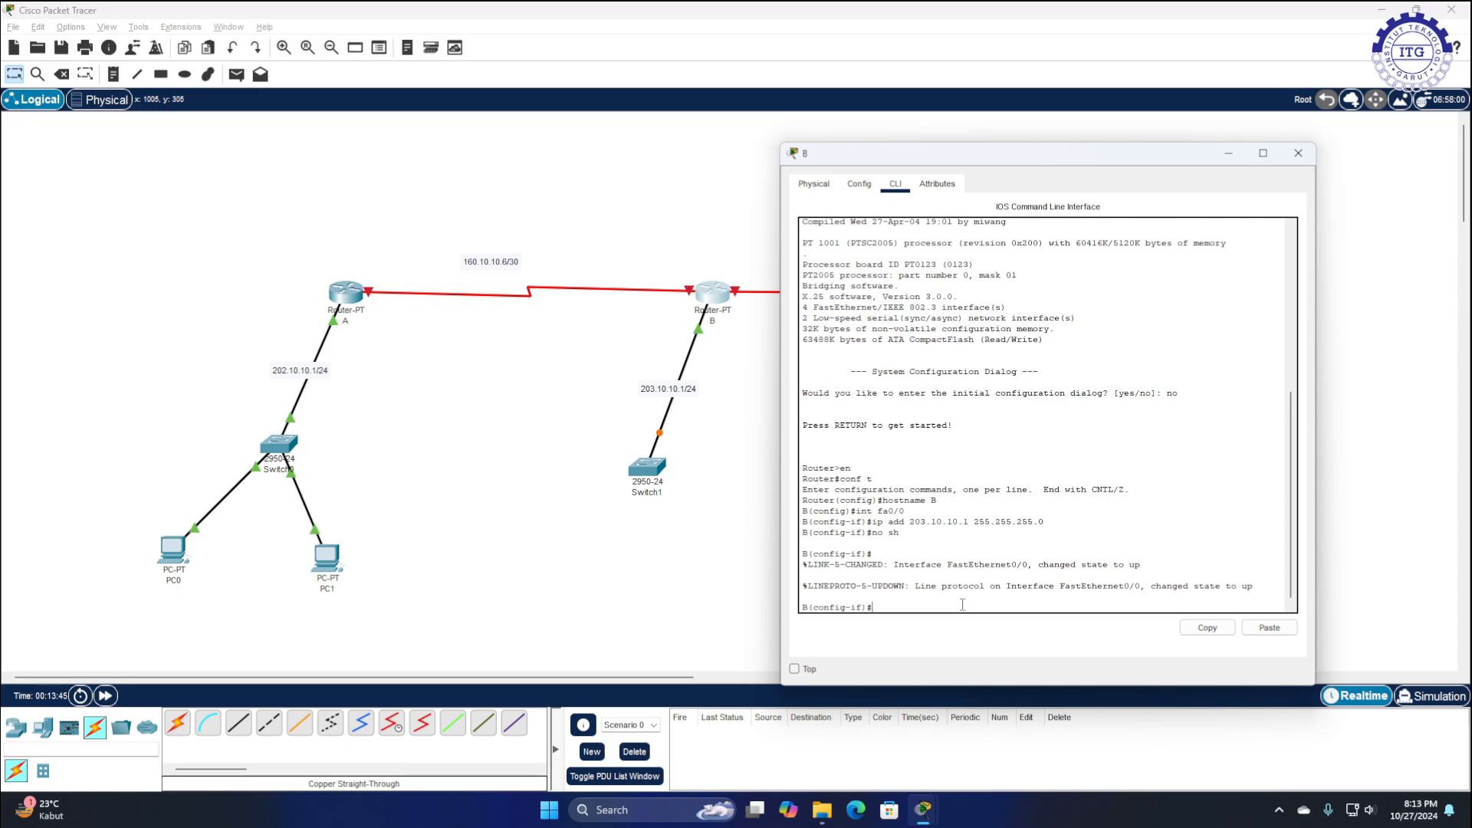
Assign 160.10.10.6 with mask 255.255.255.252 to router B's Serial2/0 interface
text(int se2/0)
key(Return)
text(ip add 16)
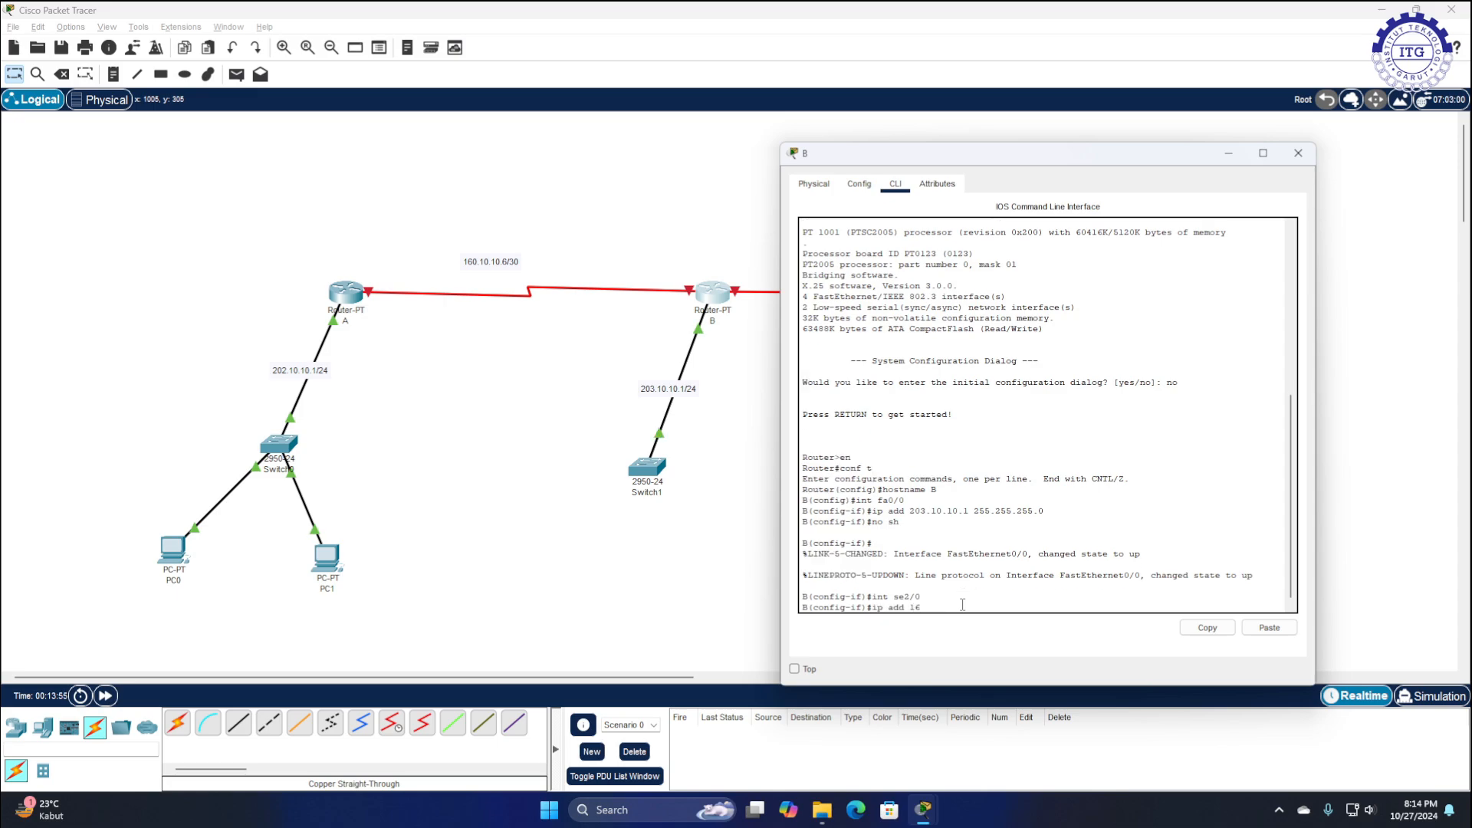
text(0.10.1)
text(255.255.255)
text(252)
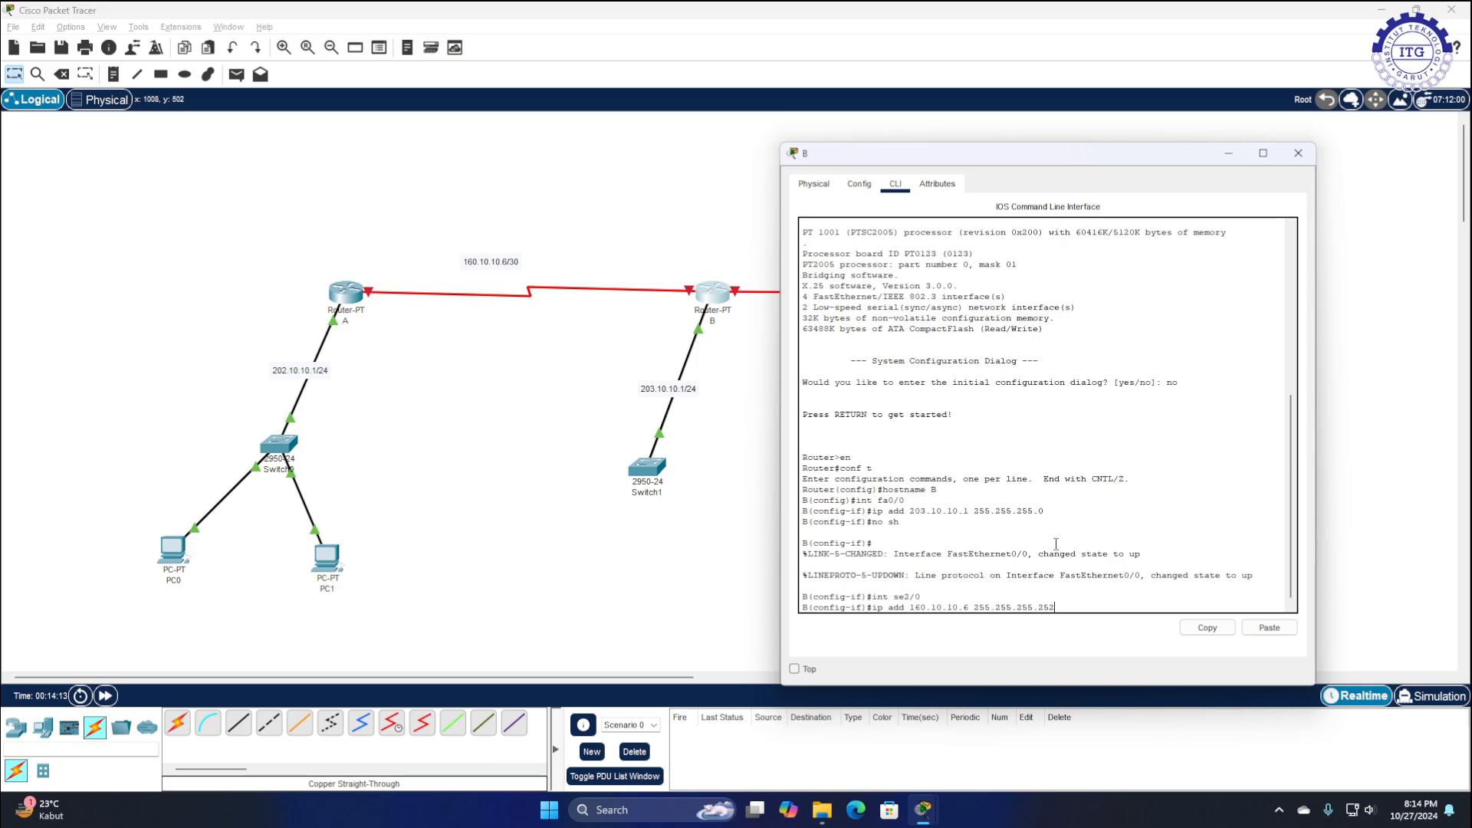
key(Return)
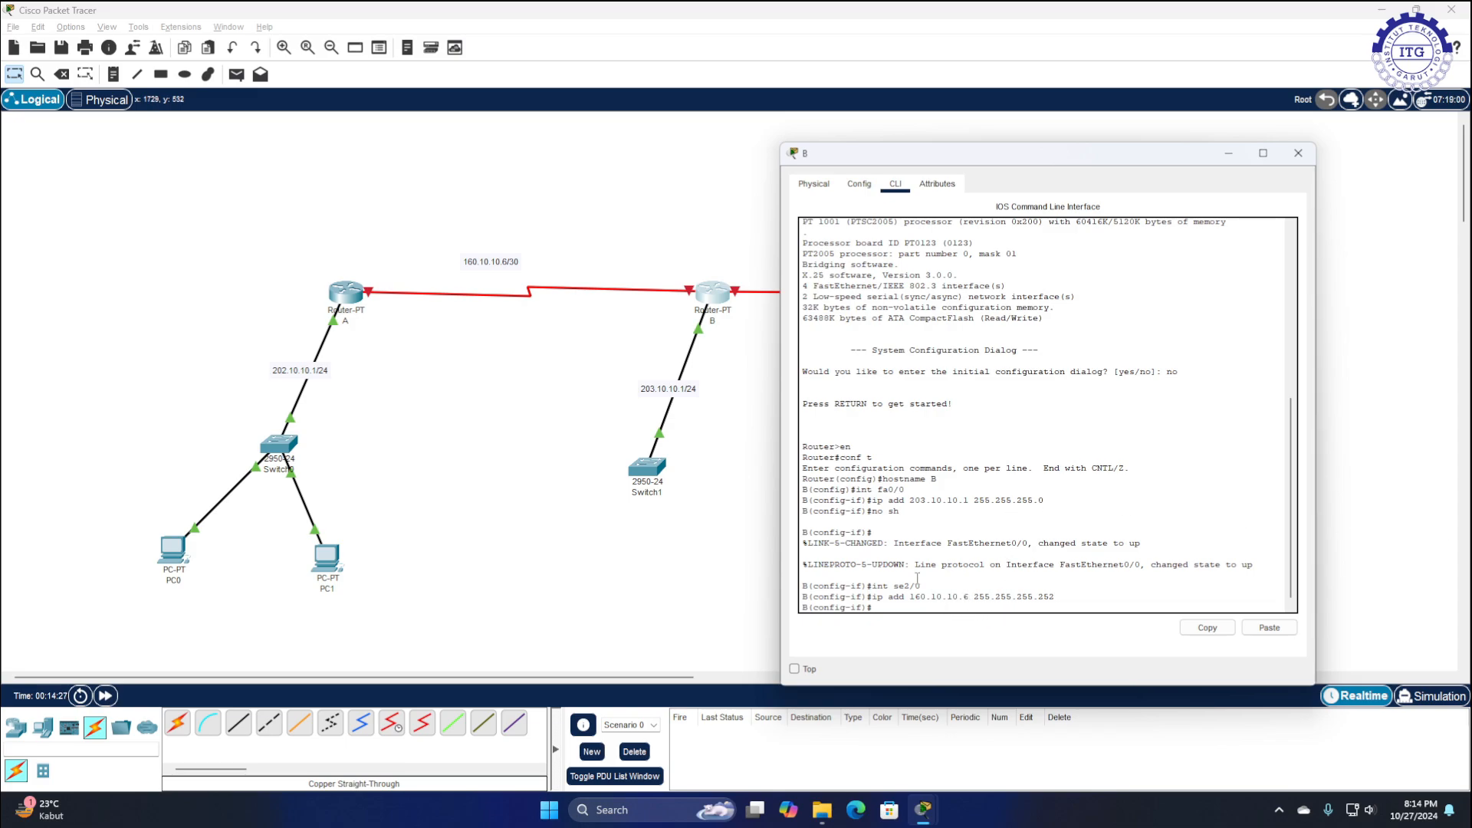
Change router B's Serial2/0 address to 160.10.10.5 with mask 255.255.255.252 and enable the interface
key(Up)
key(BackSpace)
text(5 255.255.255.252)
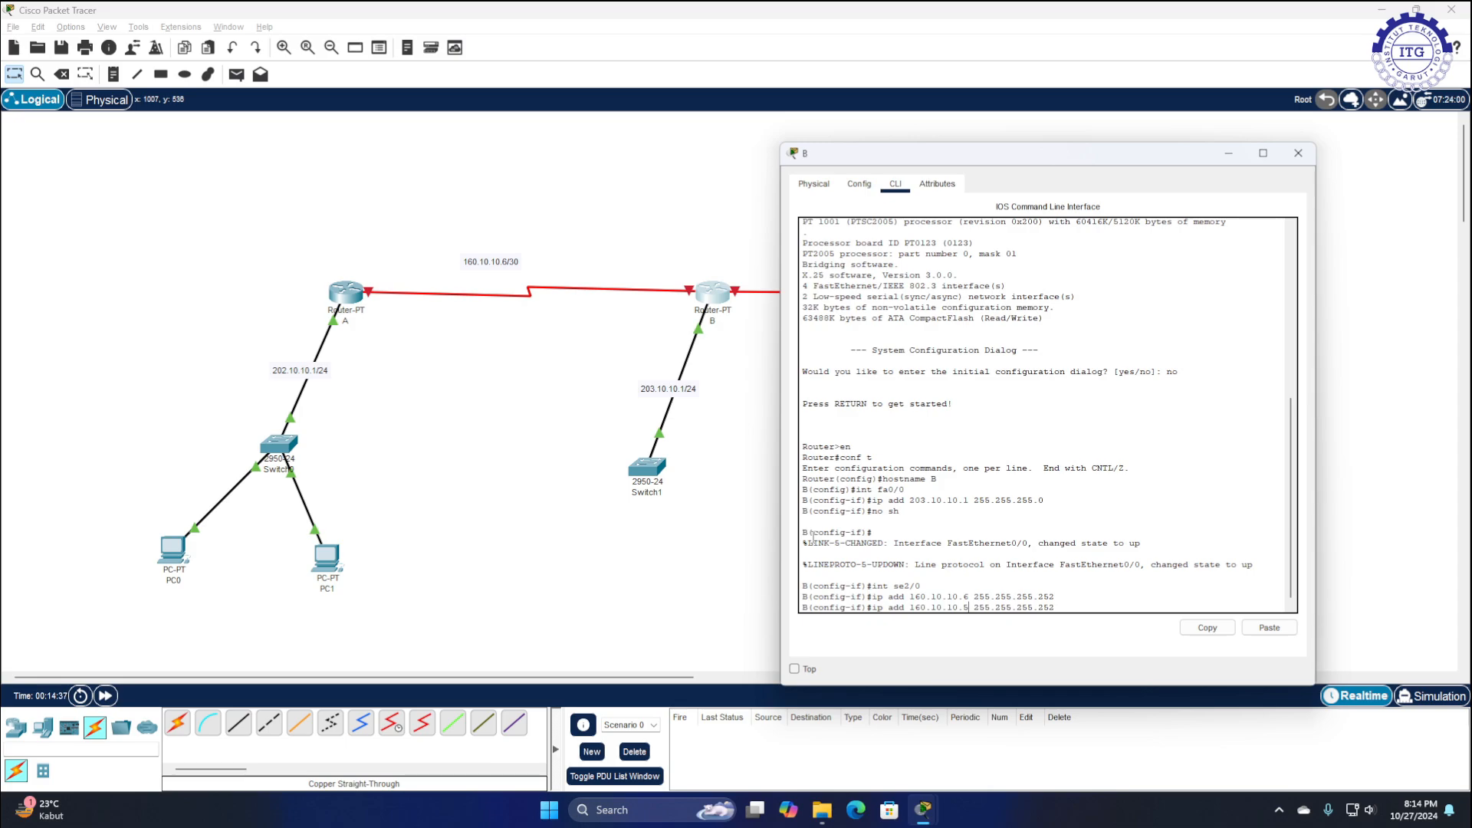
key(Return)
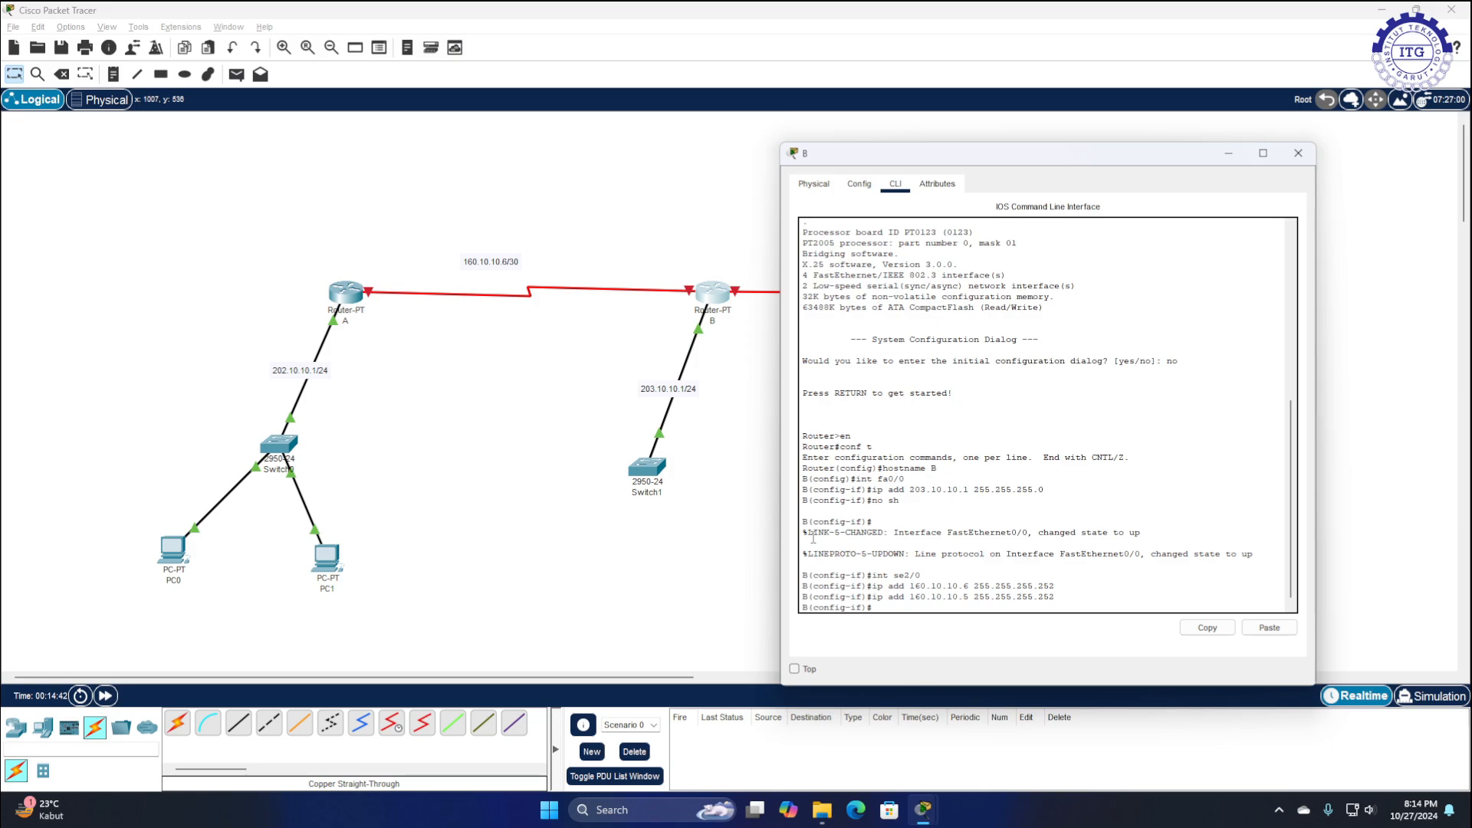
text(no sh)
key(Return)
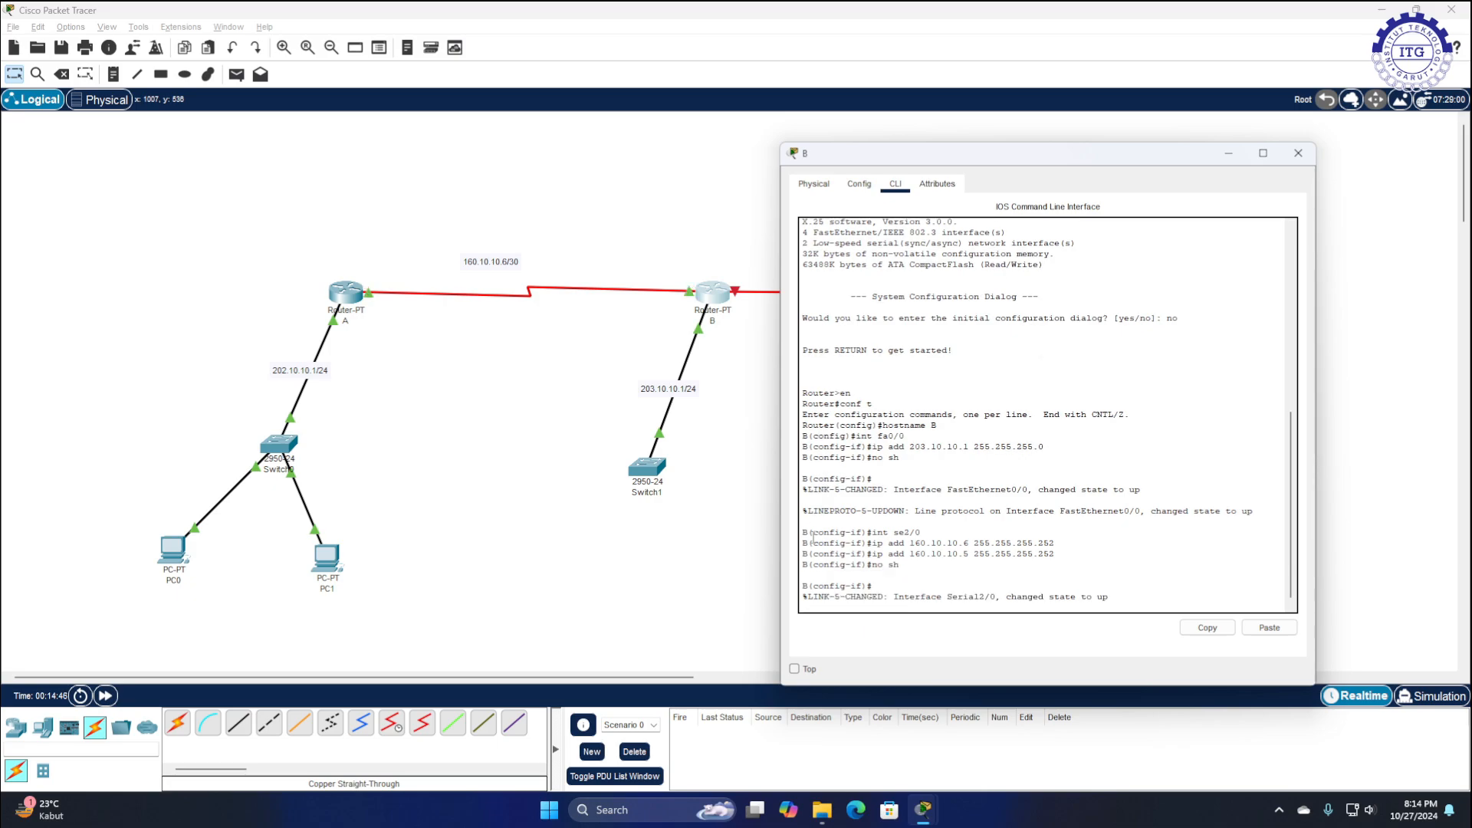
key(Return)
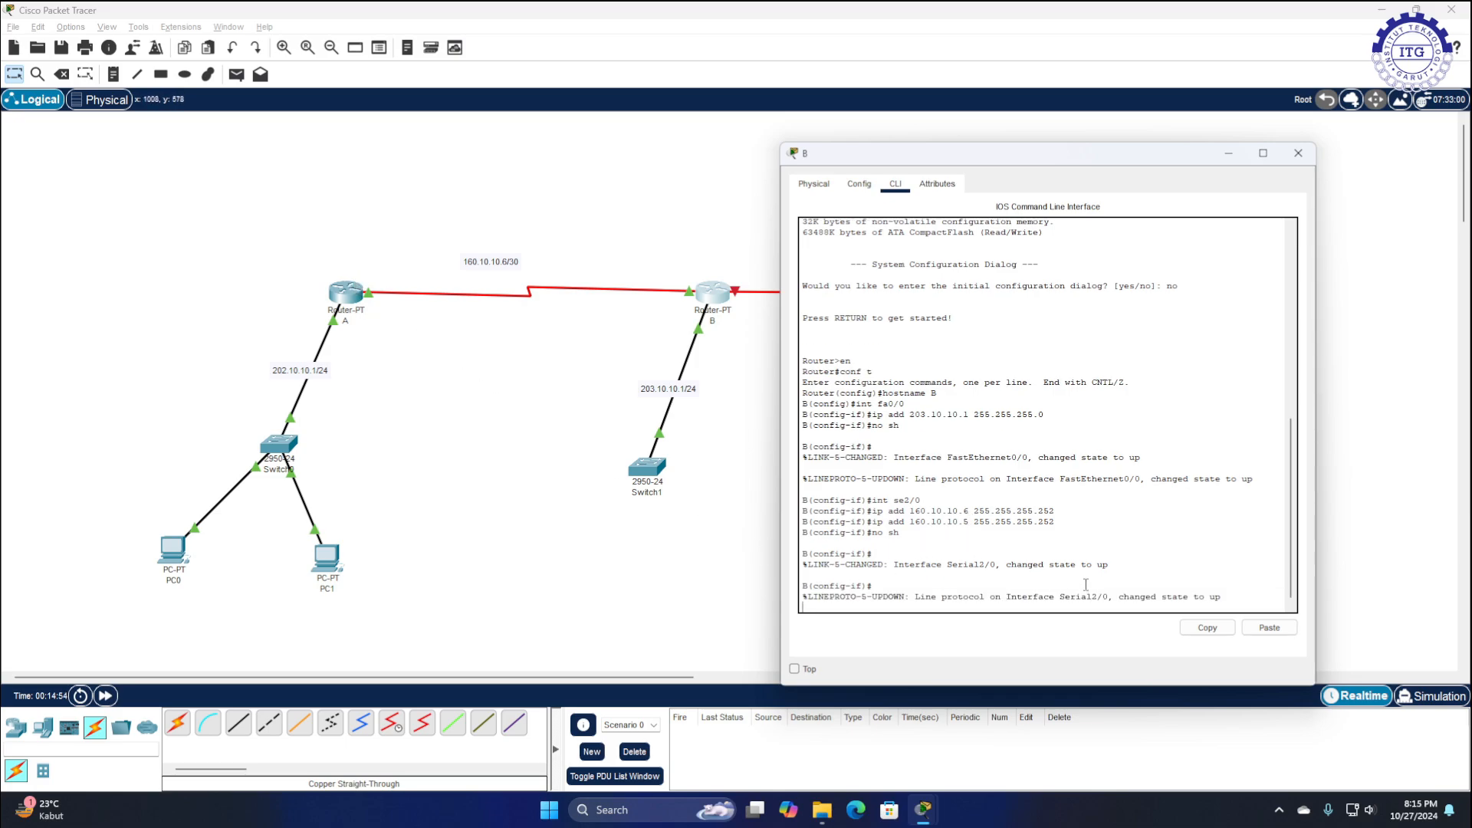
key(Return)
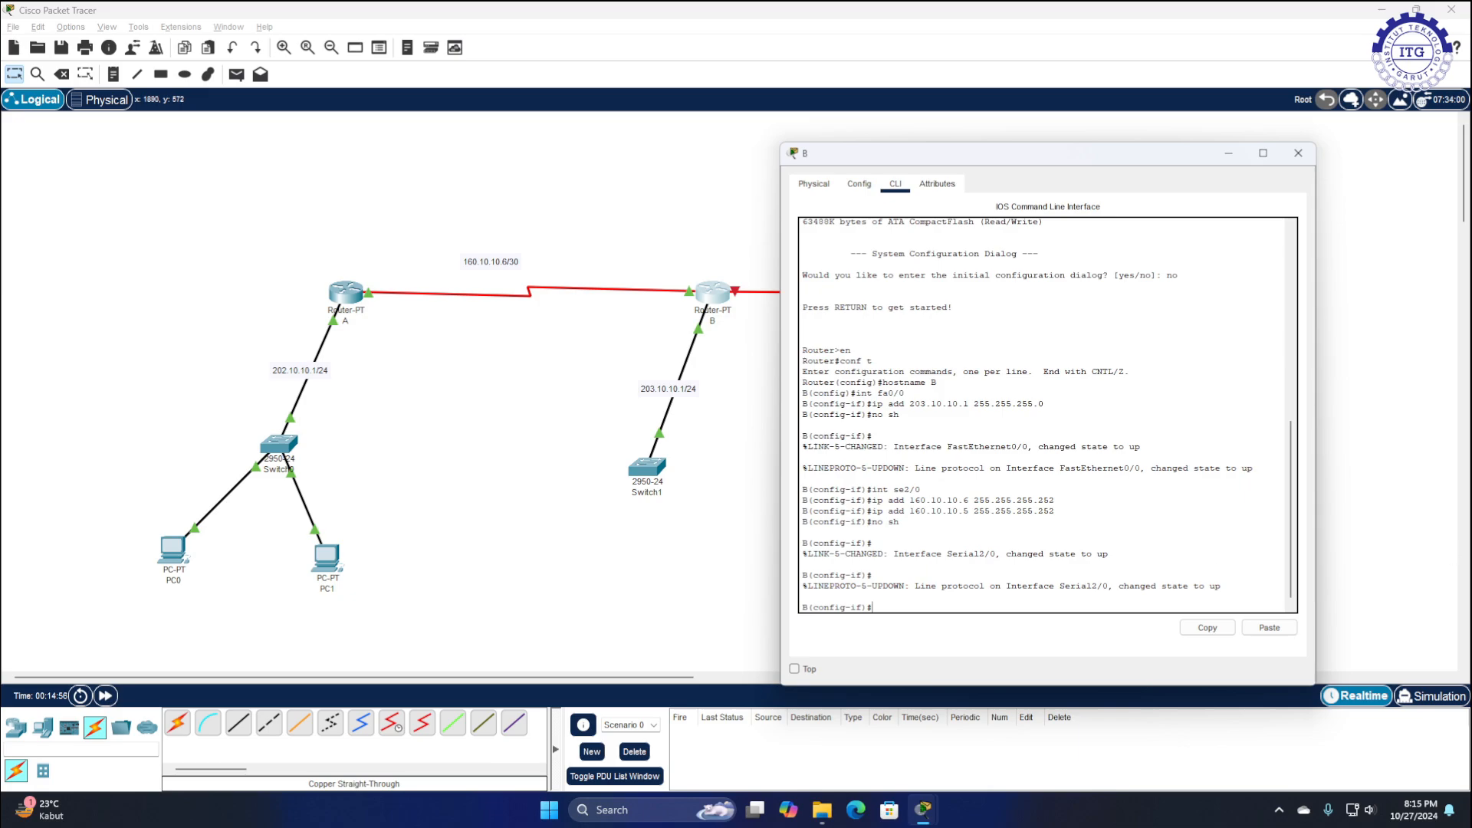
Configure router B's Serial3/0 with address 170.10.10.6, mask 255.255.255.252 and clock rate 64000, and enable the interface
drag(1005, 163, 350, 161)
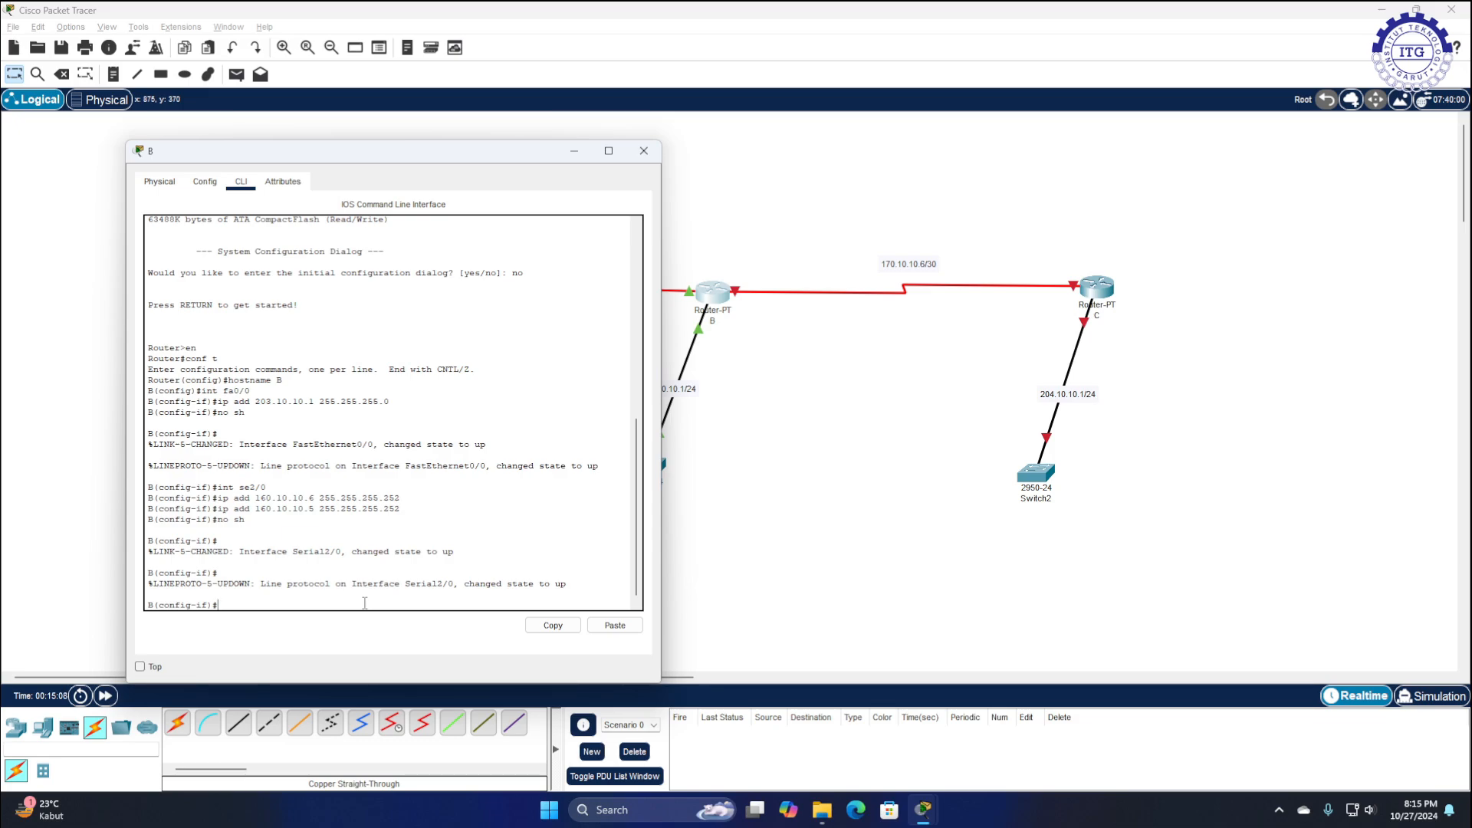
text(int se3/0)
key(Return)
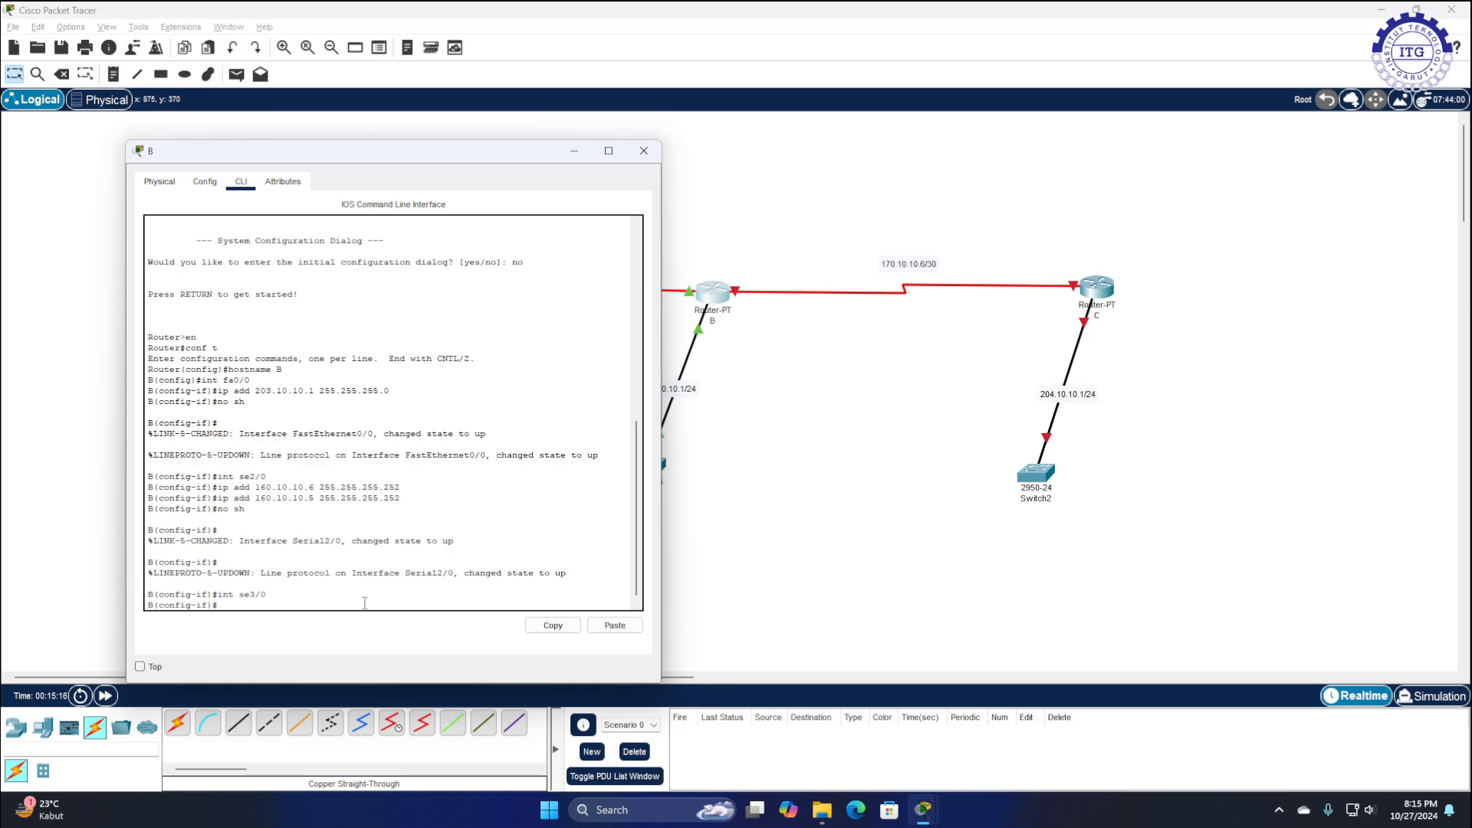
text(ip add 170.10.10.6 255.255.255.252)
key(Return)
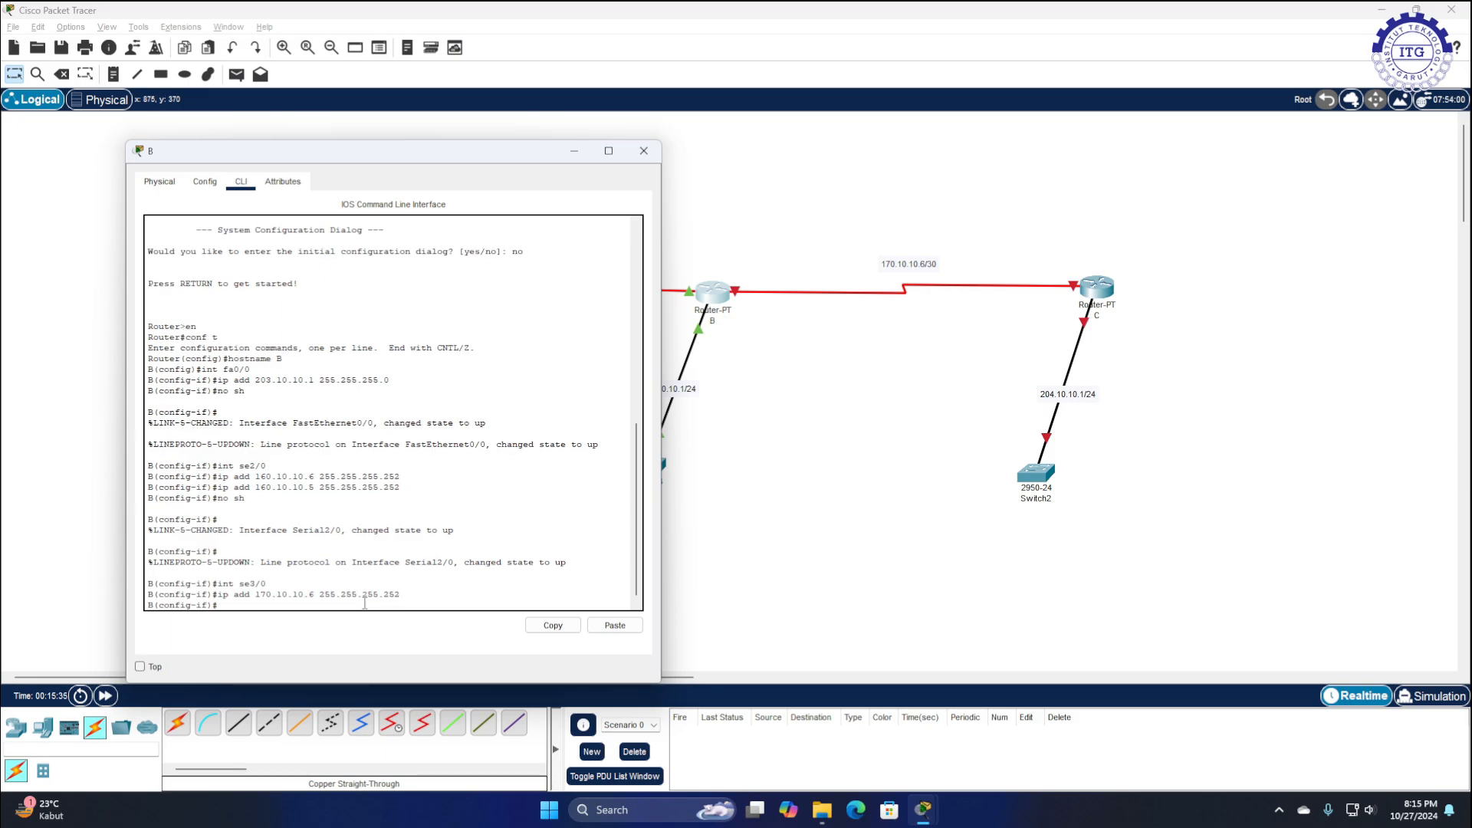
text(clock rate 64000)
key(Return)
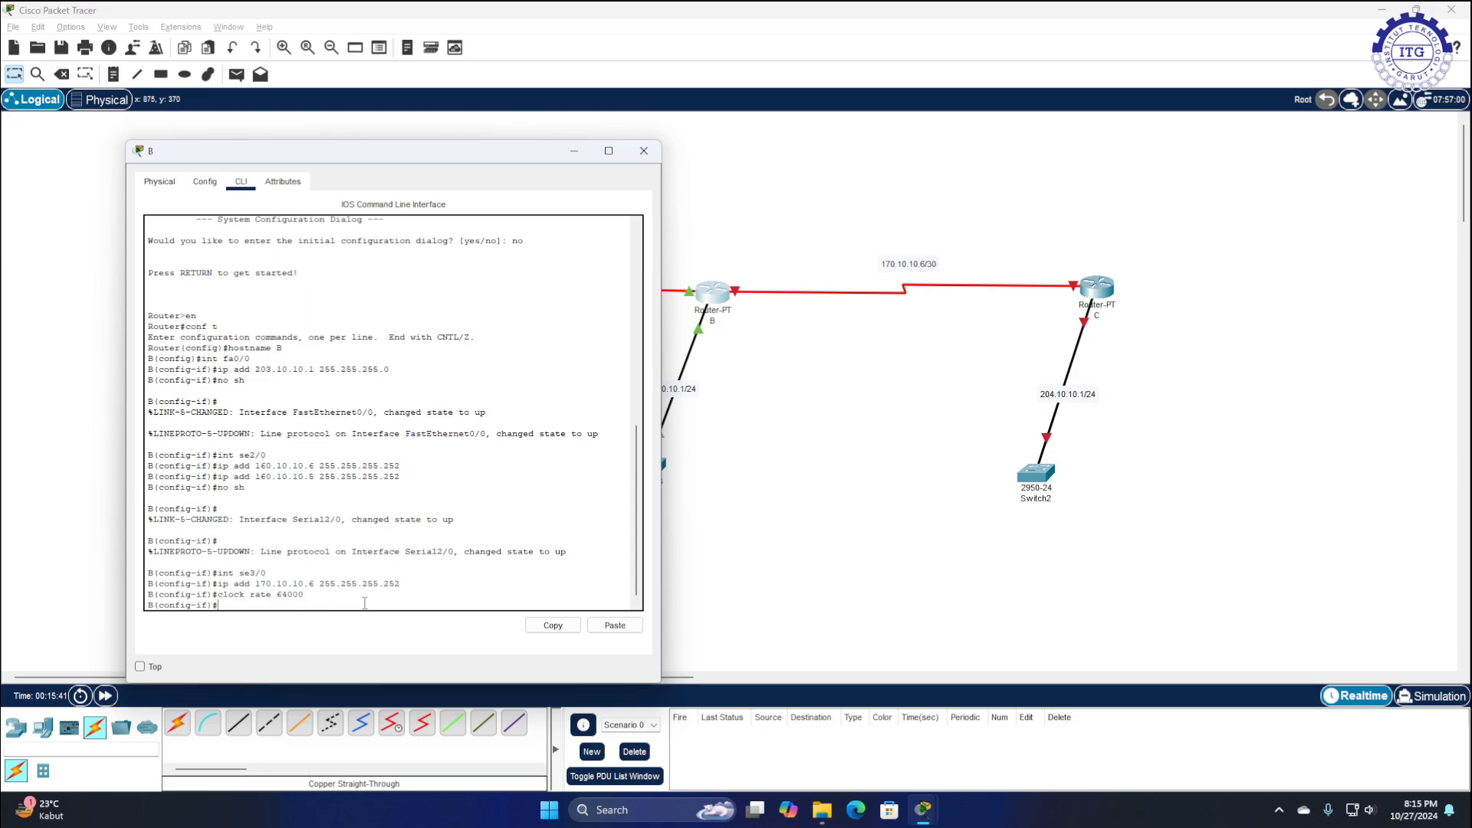
text(no sh)
key(Return)
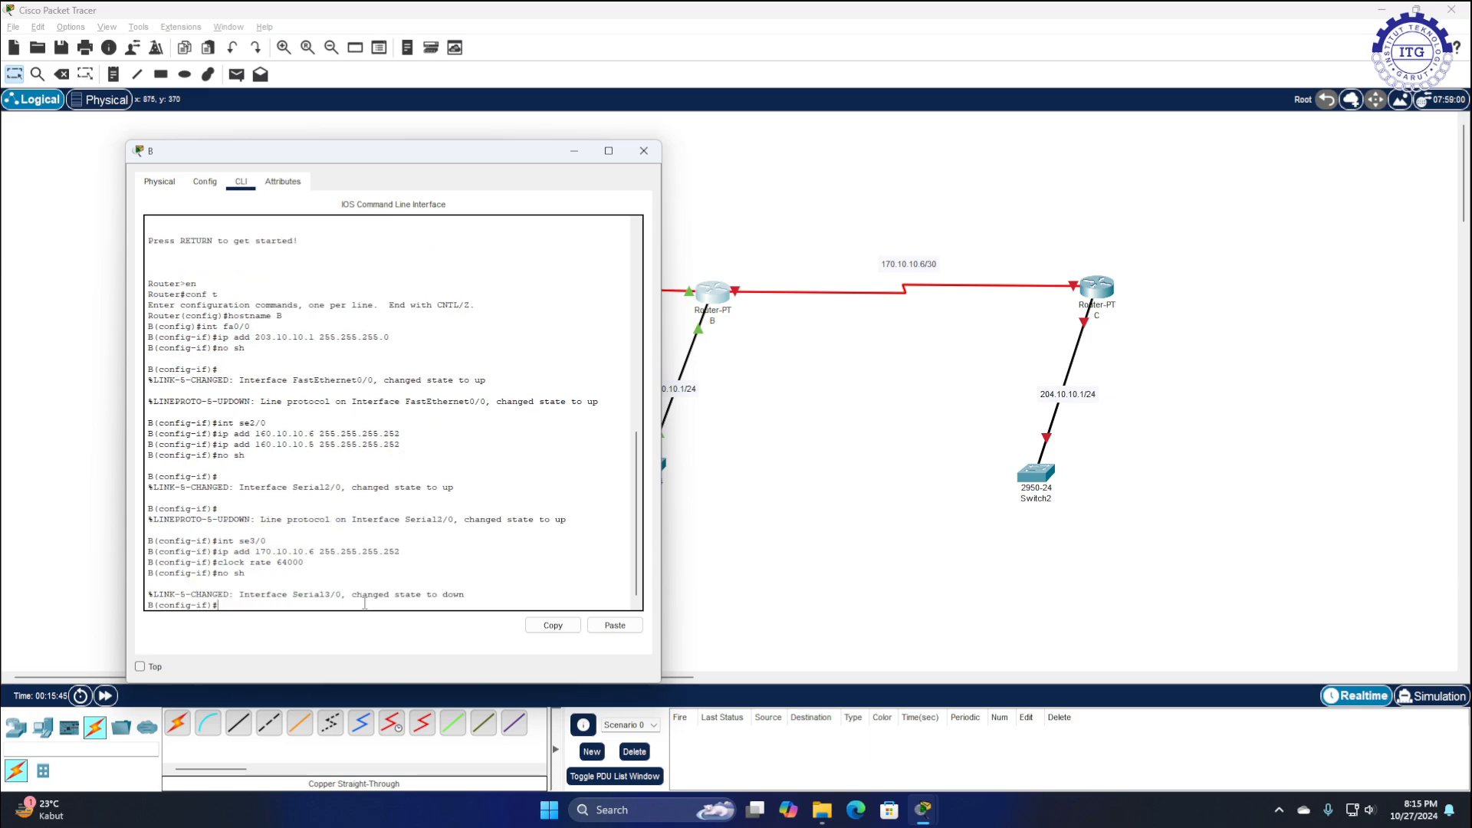
key(Return)
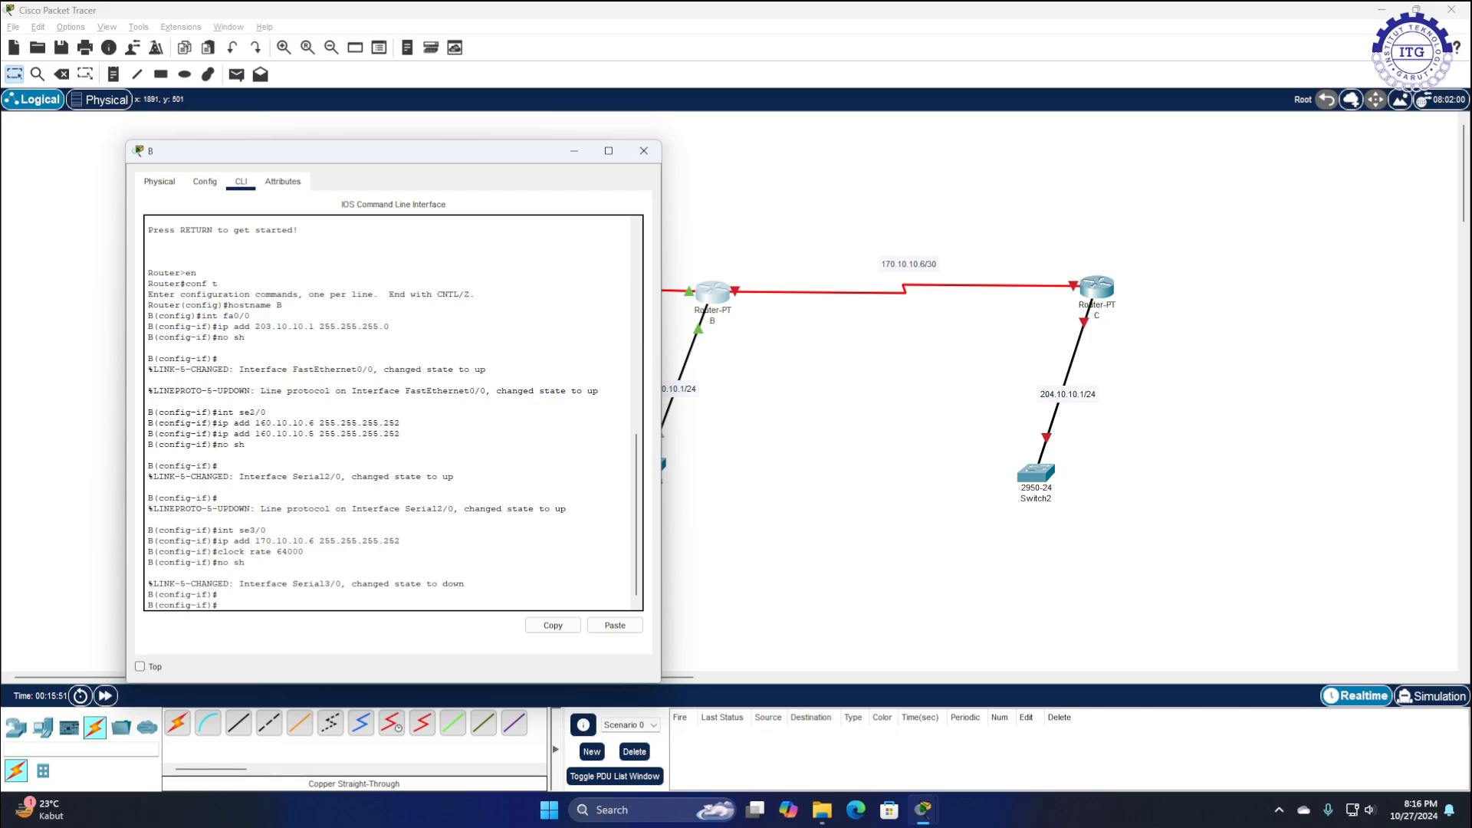
Create a DHCP pool named router_A on router B
drag(402, 151, 336, 138)
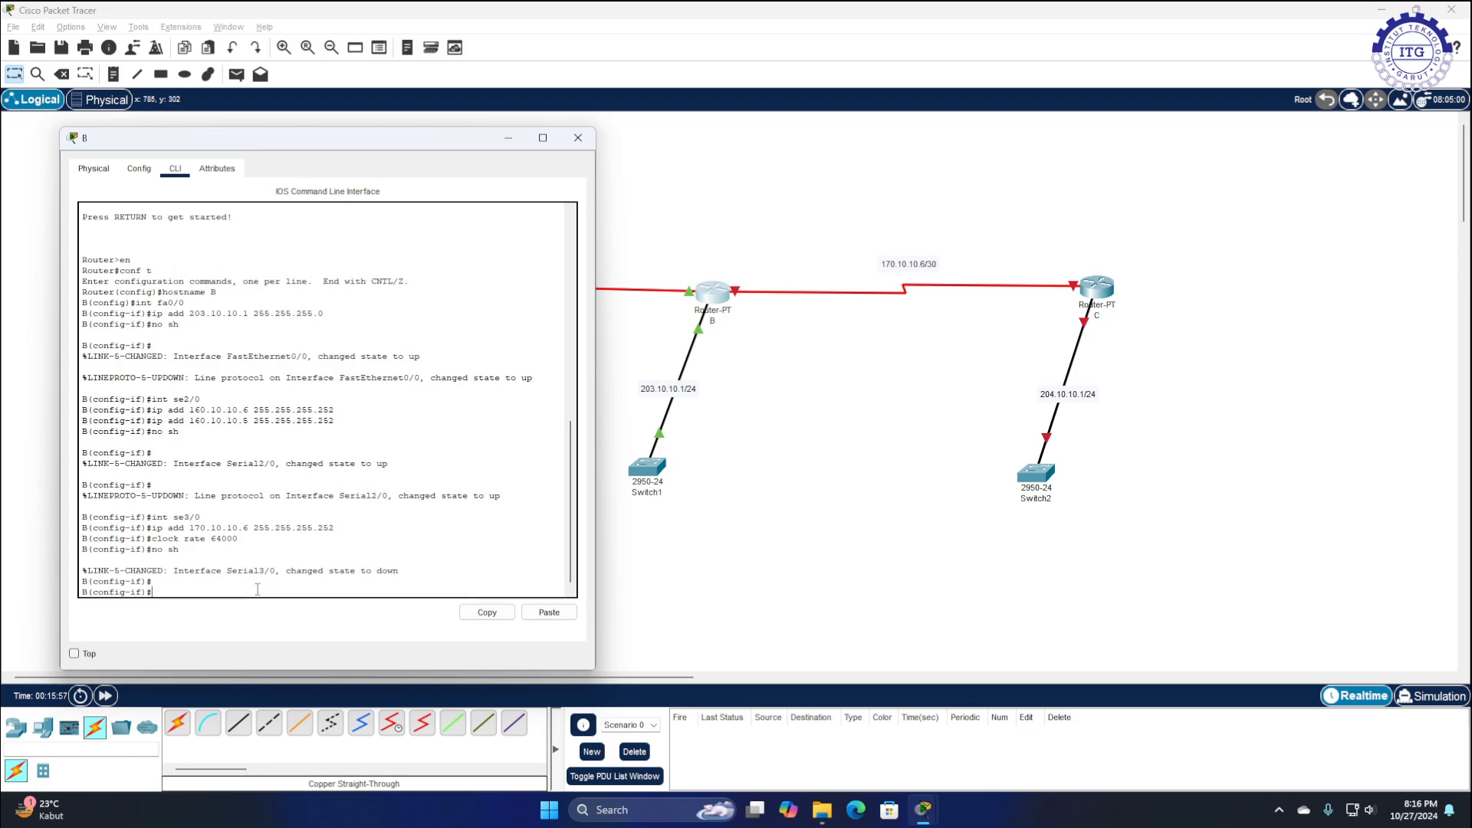
text(ip)
text( a)
text(hcp pool rout)
text(er_)
text( A)
key(Return)
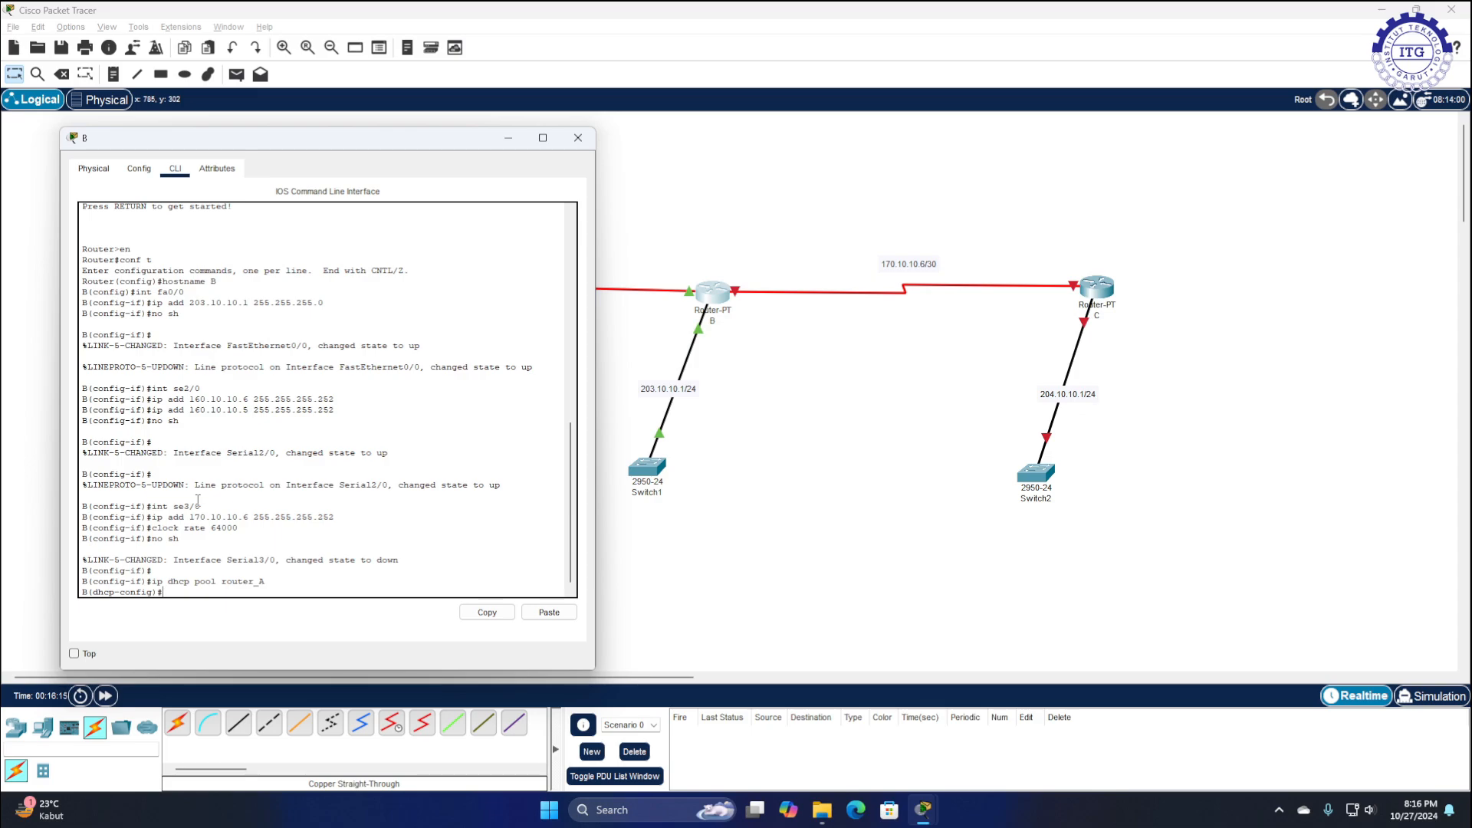
Set the pool's network to 203.10.10.0 255.255.255.0 and default router to 203.10.10.1, then exit the pool and close router B's window
text(network 203.10.10.0 255.255.255.0)
key(Return)
text(default)
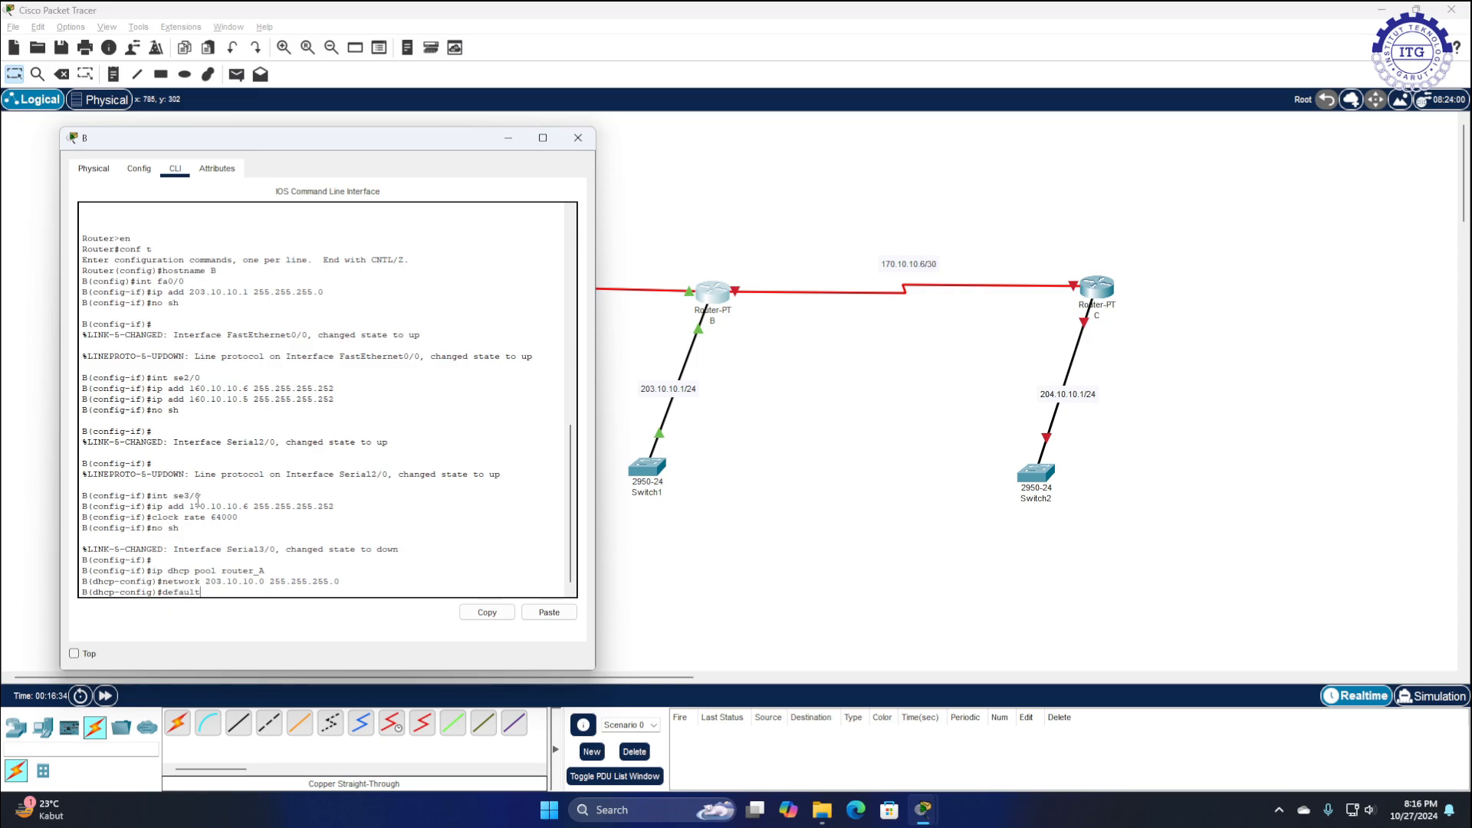
text(-router 203.10.10.1)
key(Return)
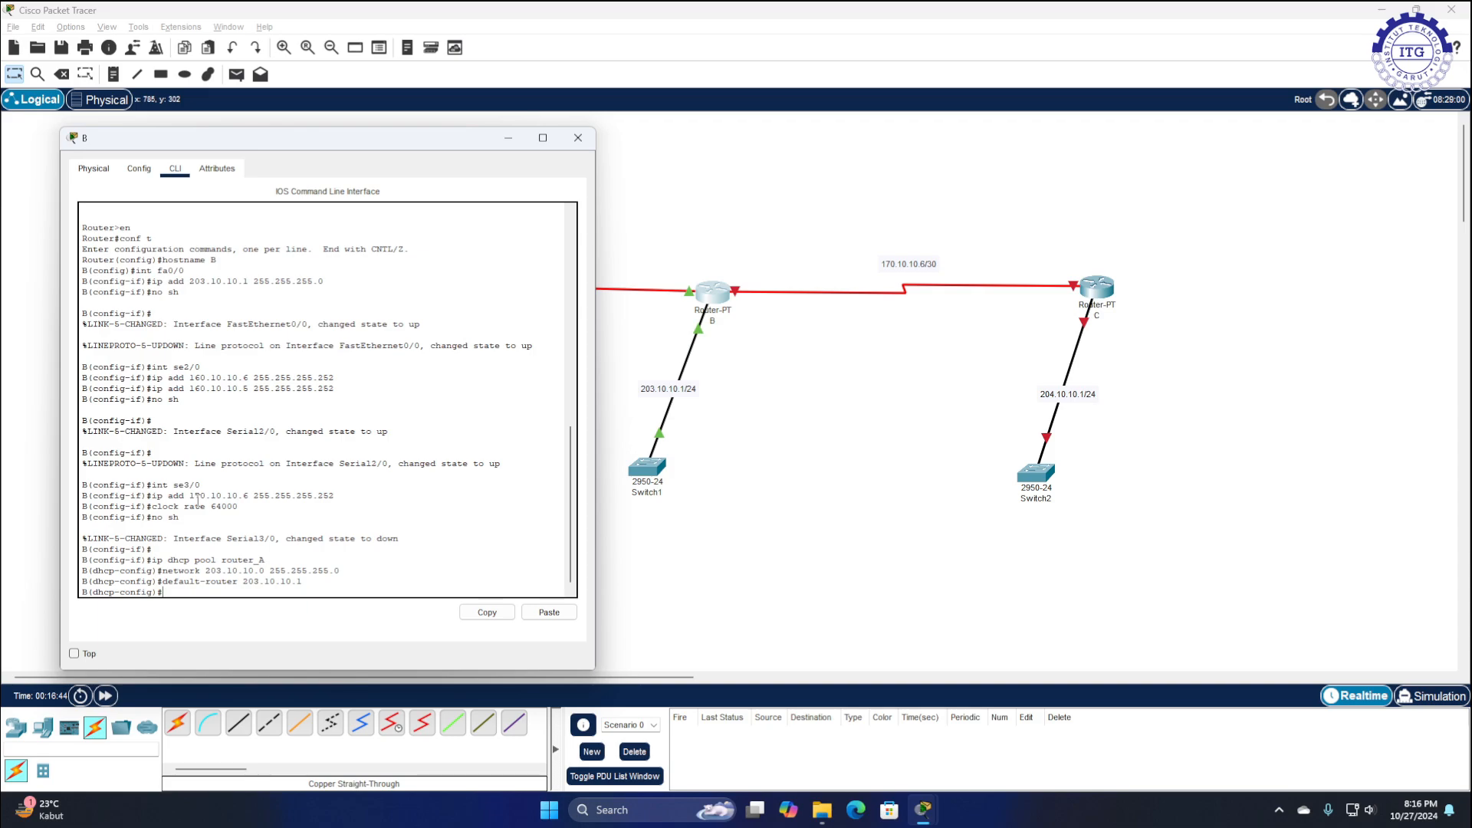
text(exit)
key(Return)
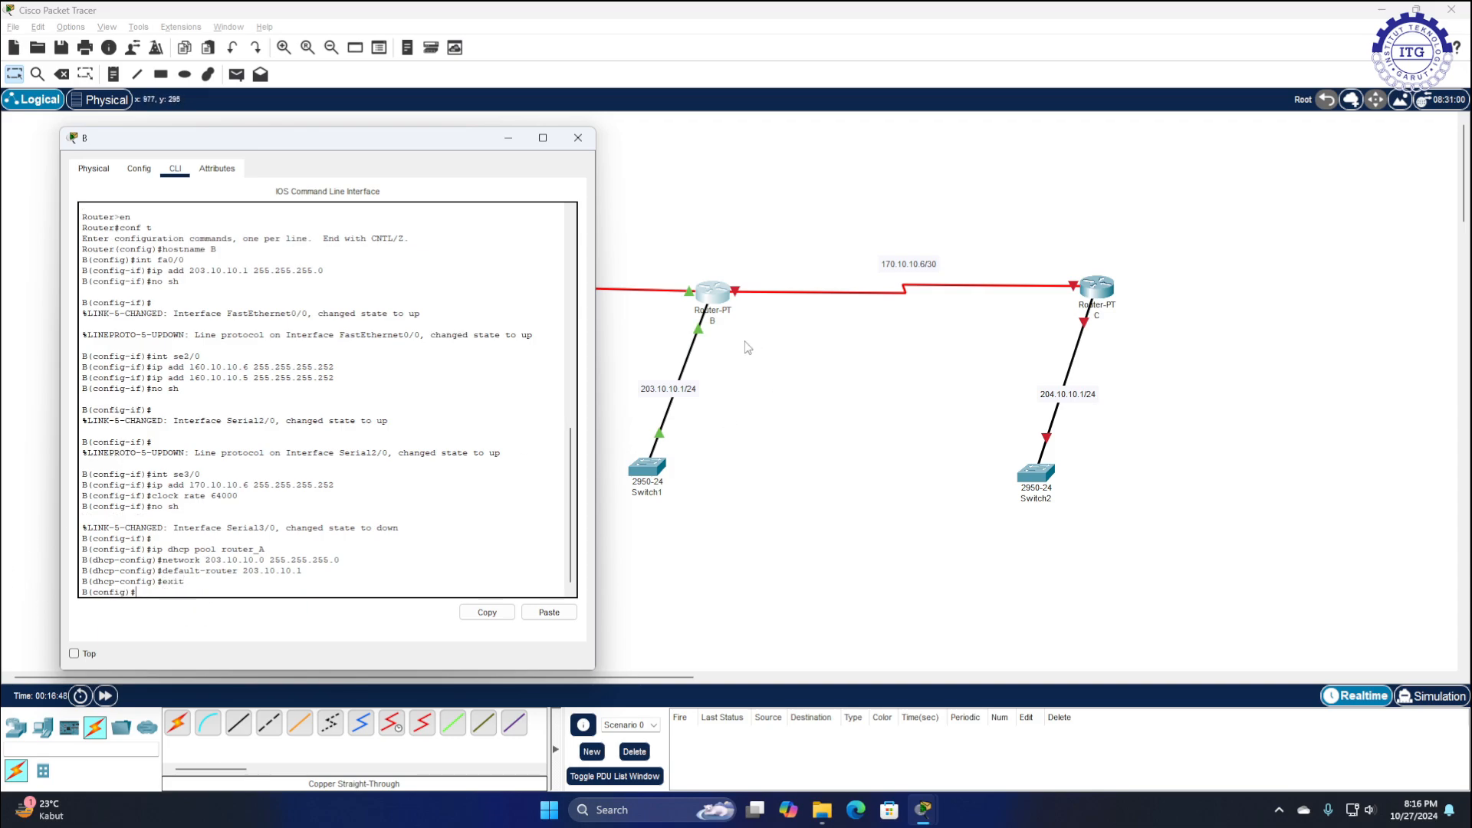
click(578, 138)
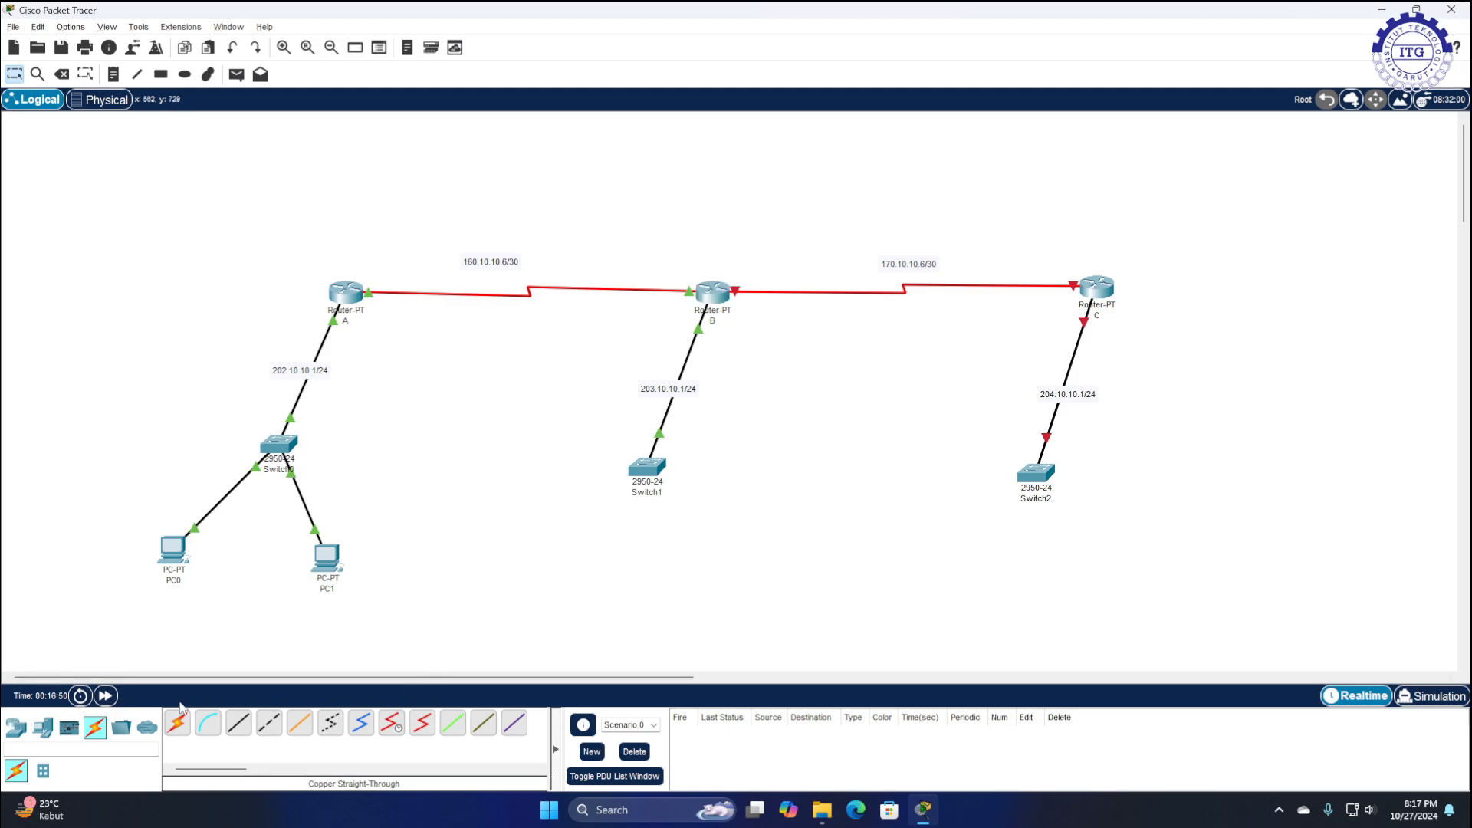
Place two laptops side by side below Switch1
click(15, 727)
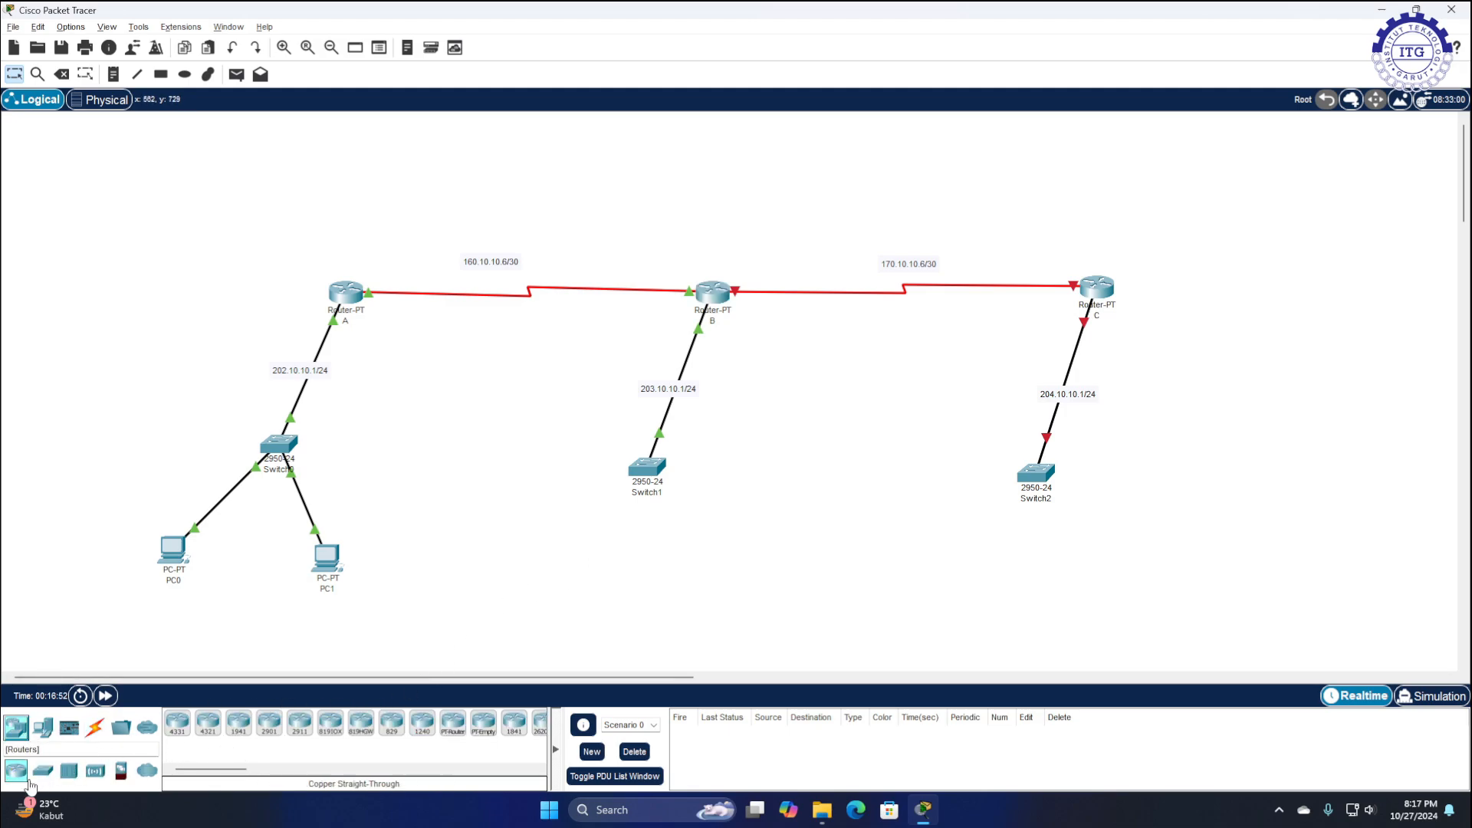
click(43, 727)
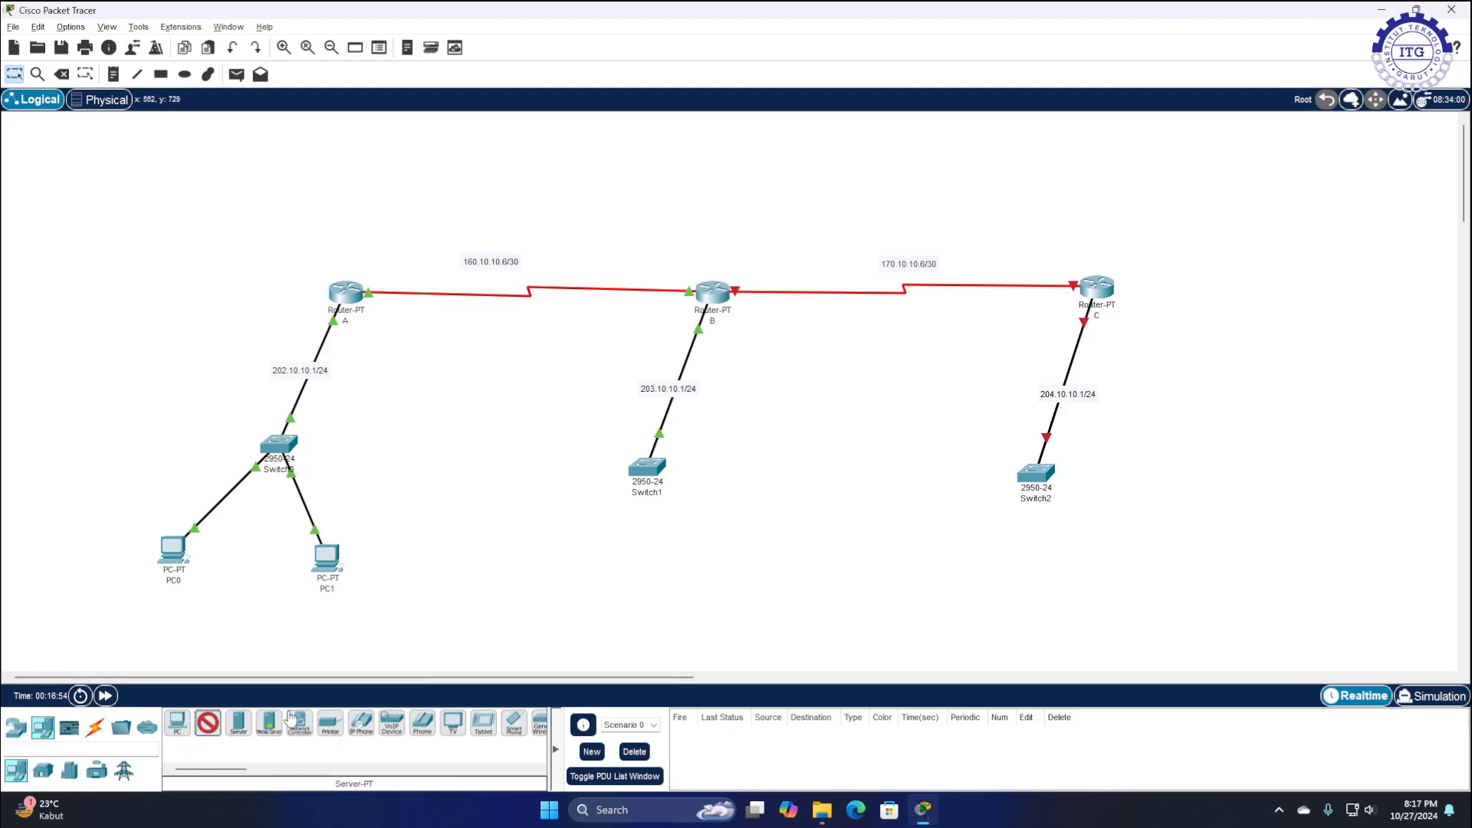
click(532, 565)
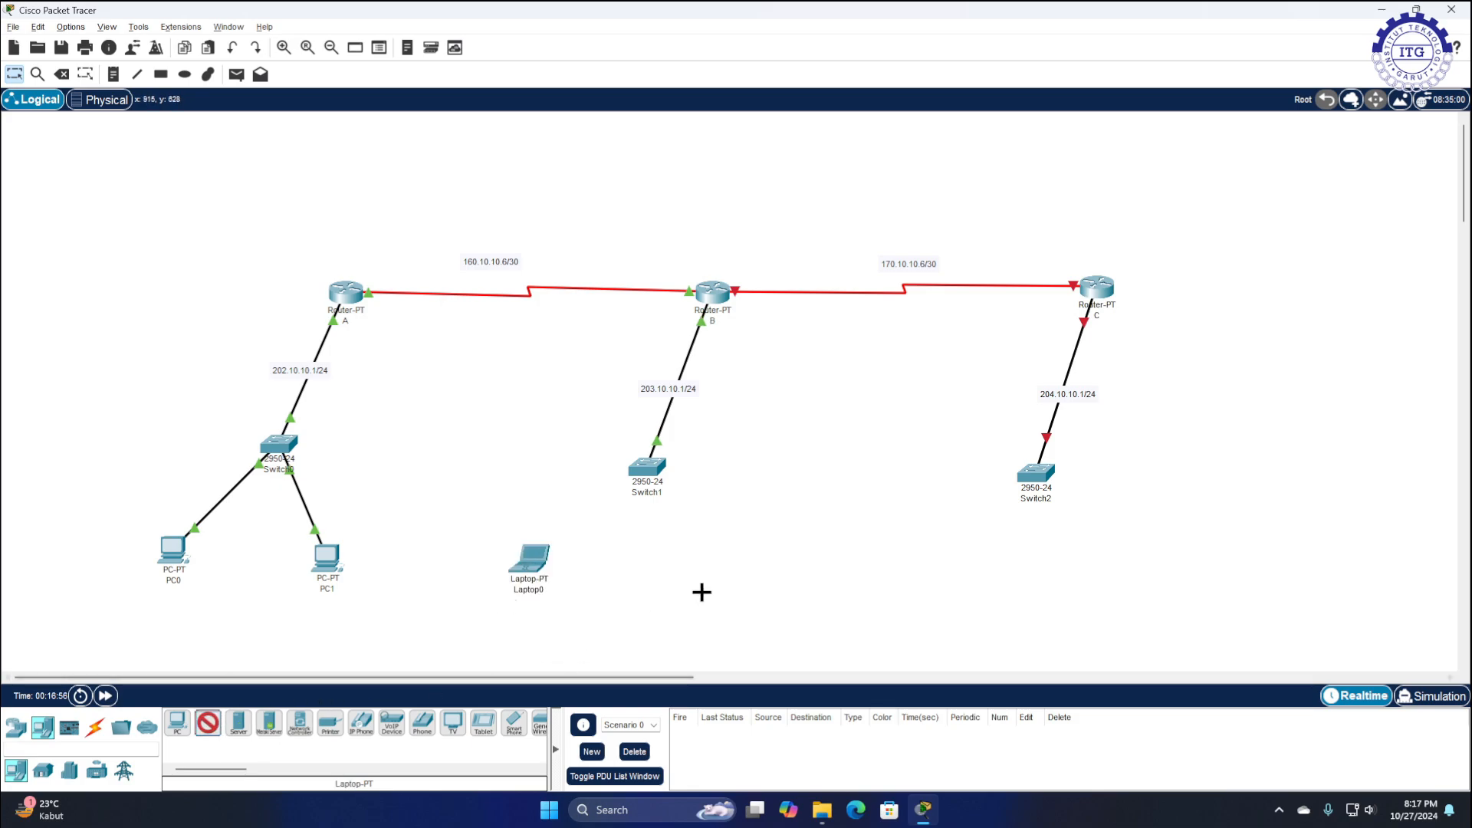
click(700, 564)
Connect Laptop0 to Switch1 with a copper straight-through cable
click(95, 727)
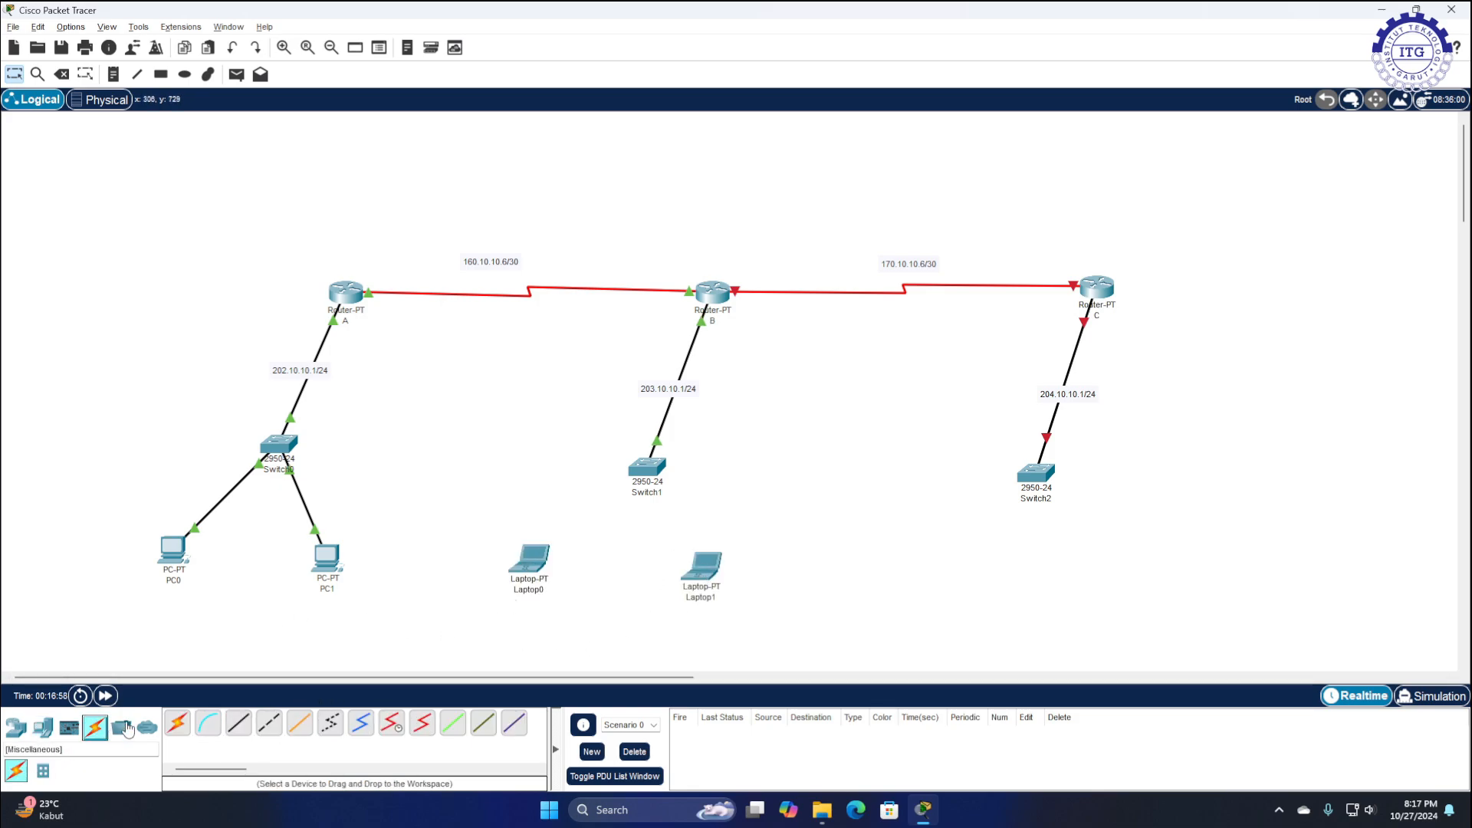
click(238, 723)
click(527, 573)
click(571, 629)
click(647, 466)
click(694, 86)
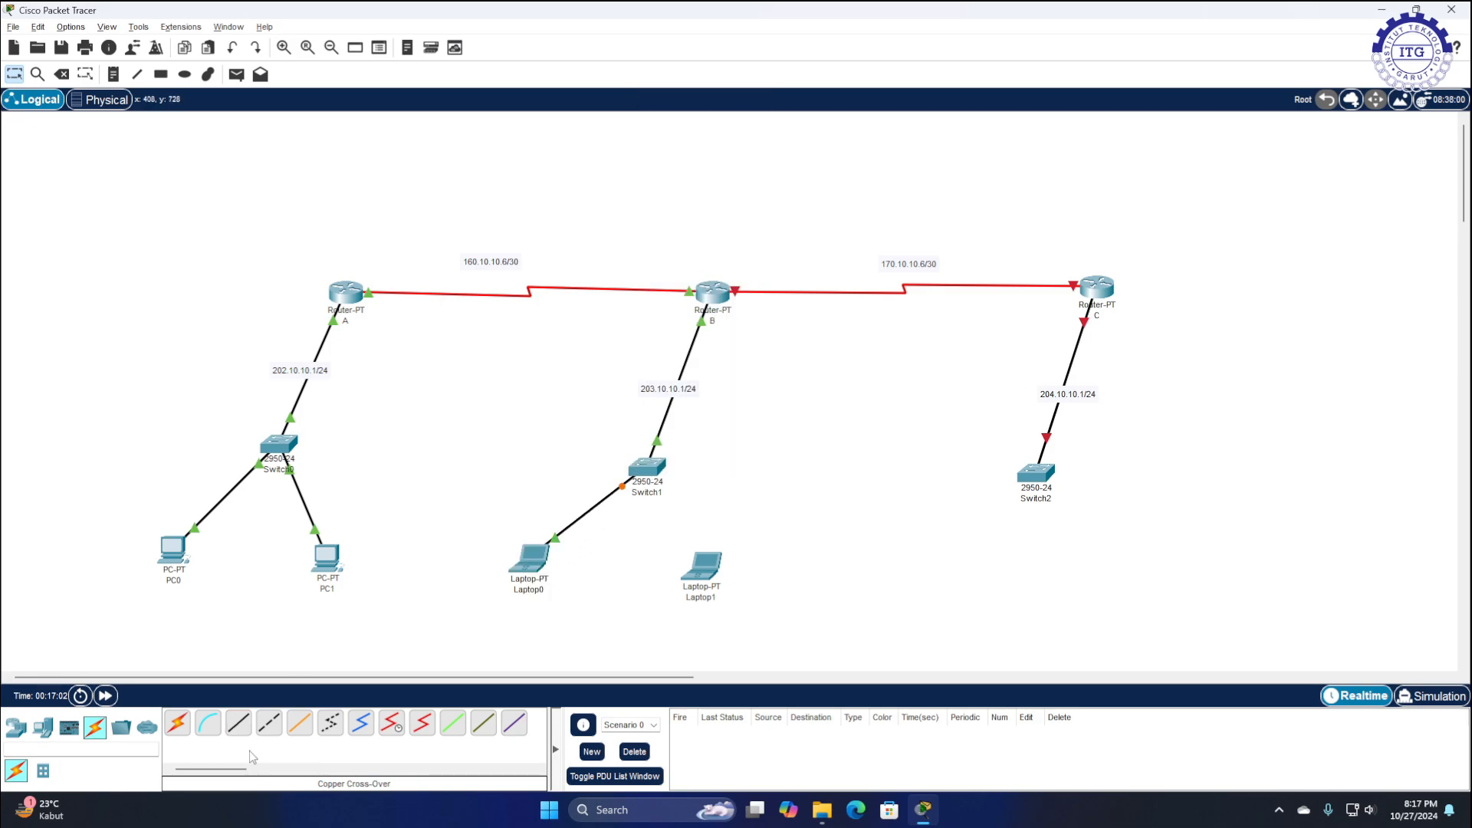
Connect Switch1 to Laptop1 with a copper straight-through cable
click(238, 723)
click(663, 483)
click(701, 390)
click(701, 576)
click(790, 634)
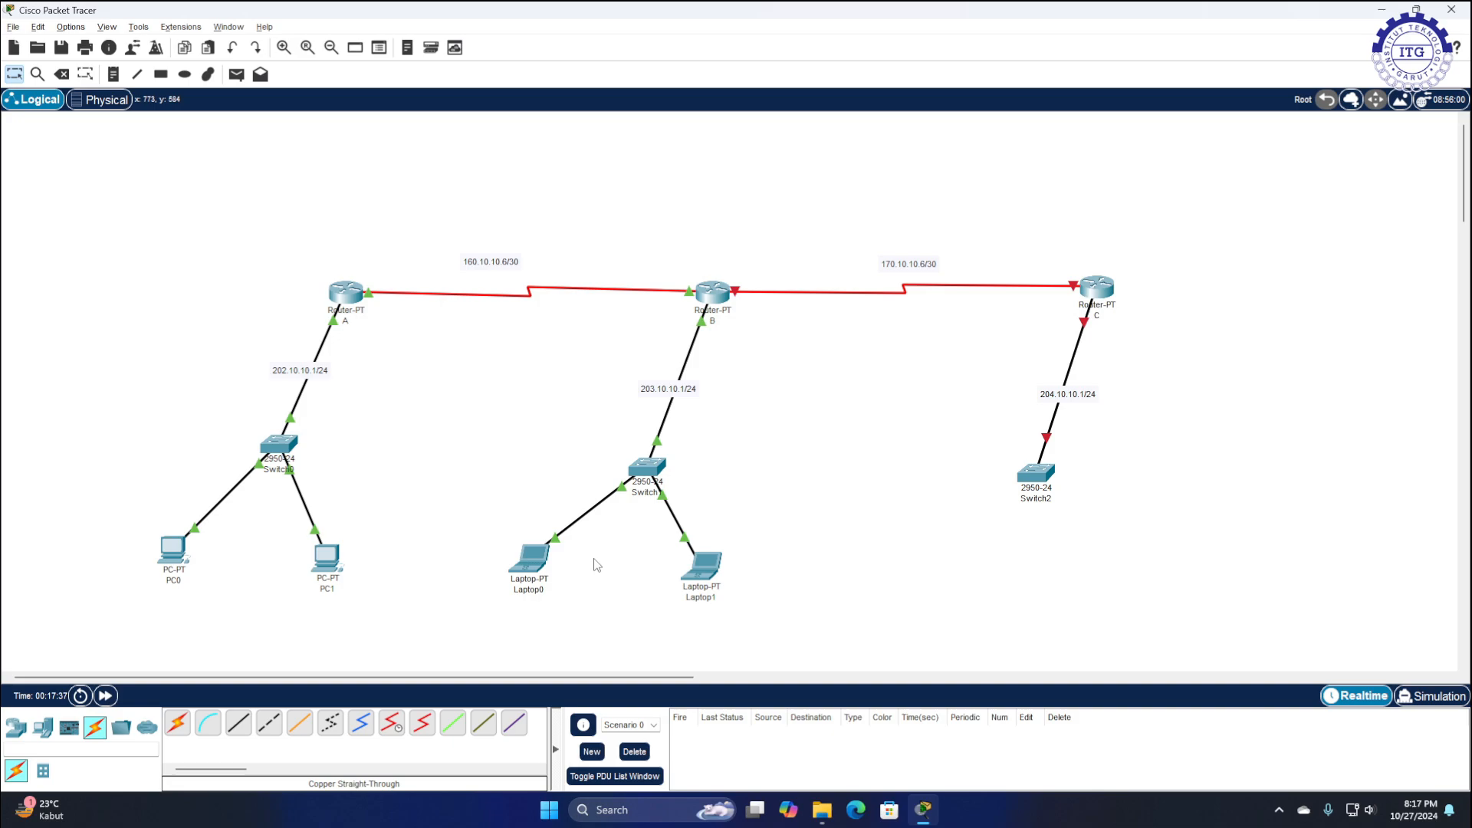
Set Laptop0's IP configuration to DHCP and close its window
click(531, 558)
drag(700, 168, 877, 174)
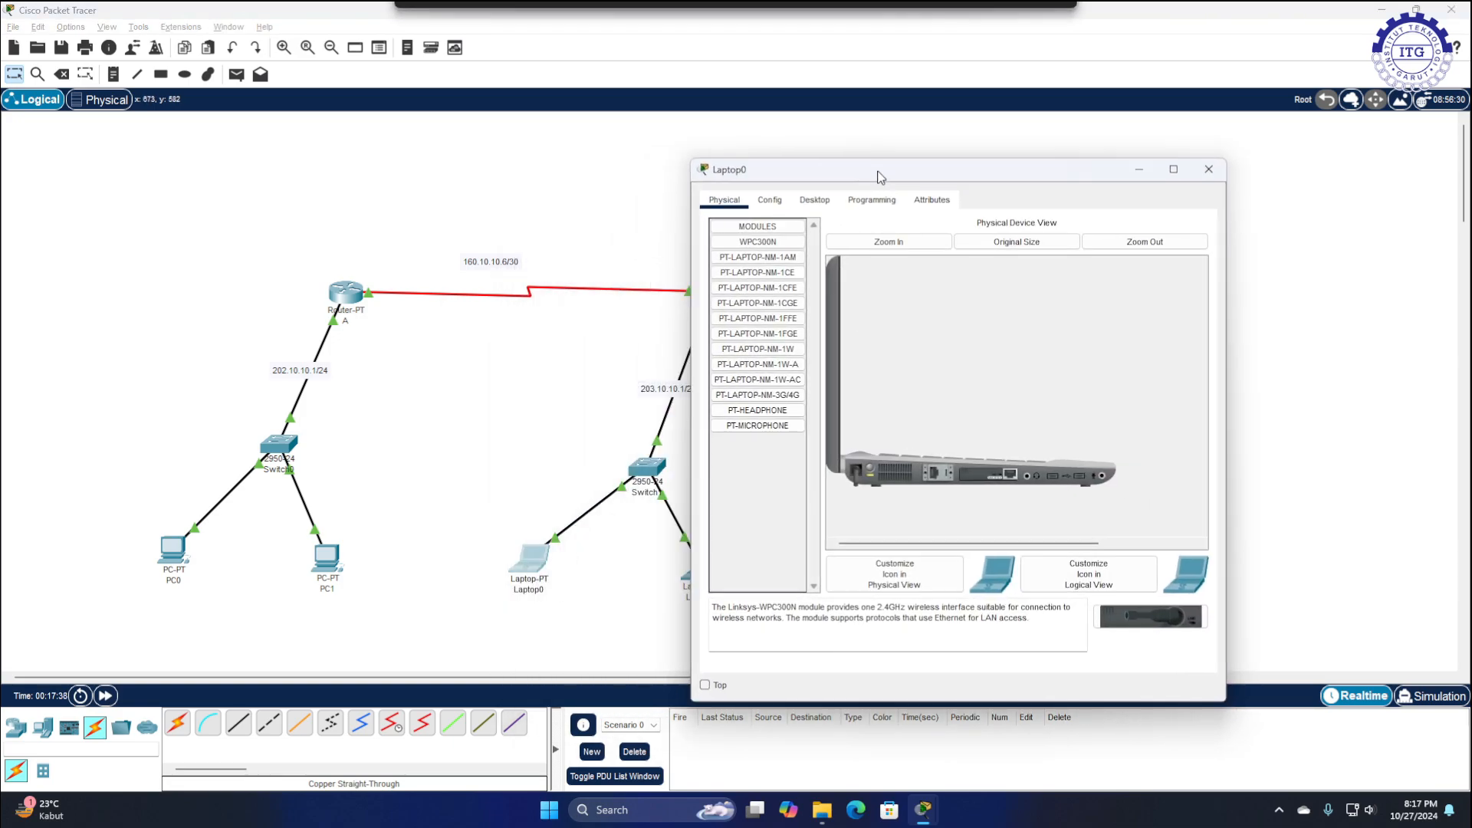
click(814, 199)
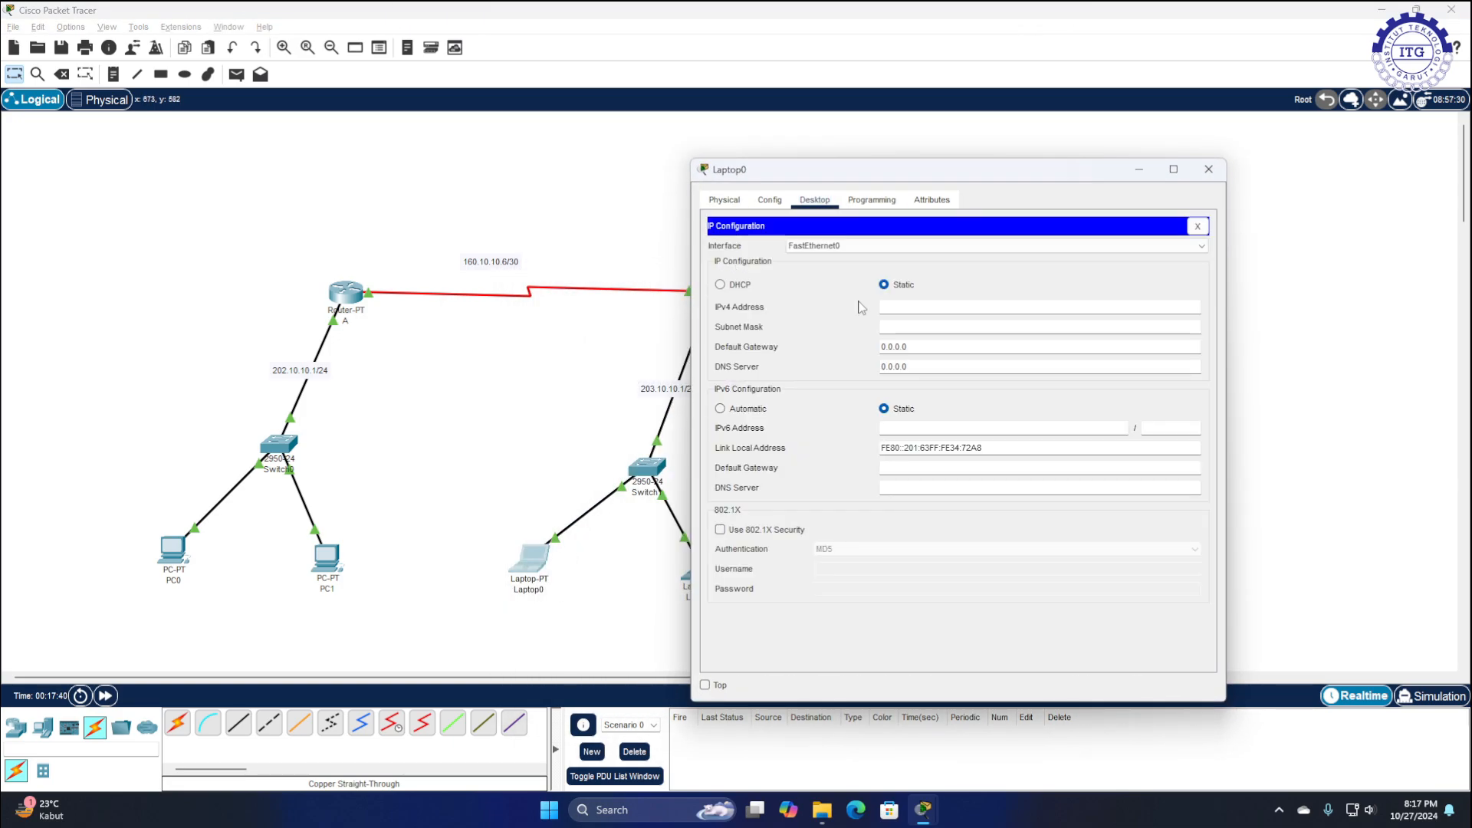
click(720, 284)
drag(907, 183, 1020, 146)
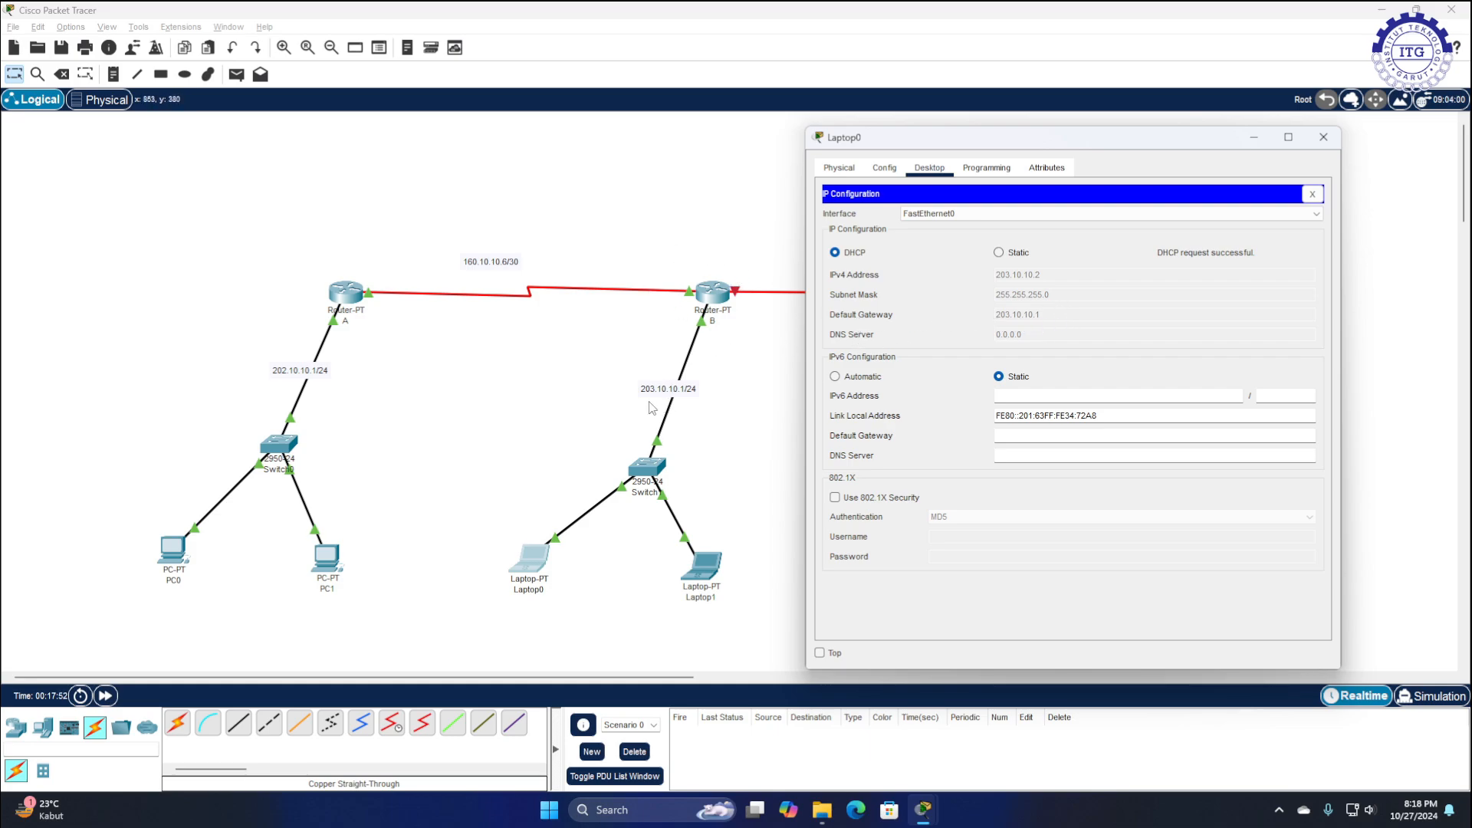
click(1323, 138)
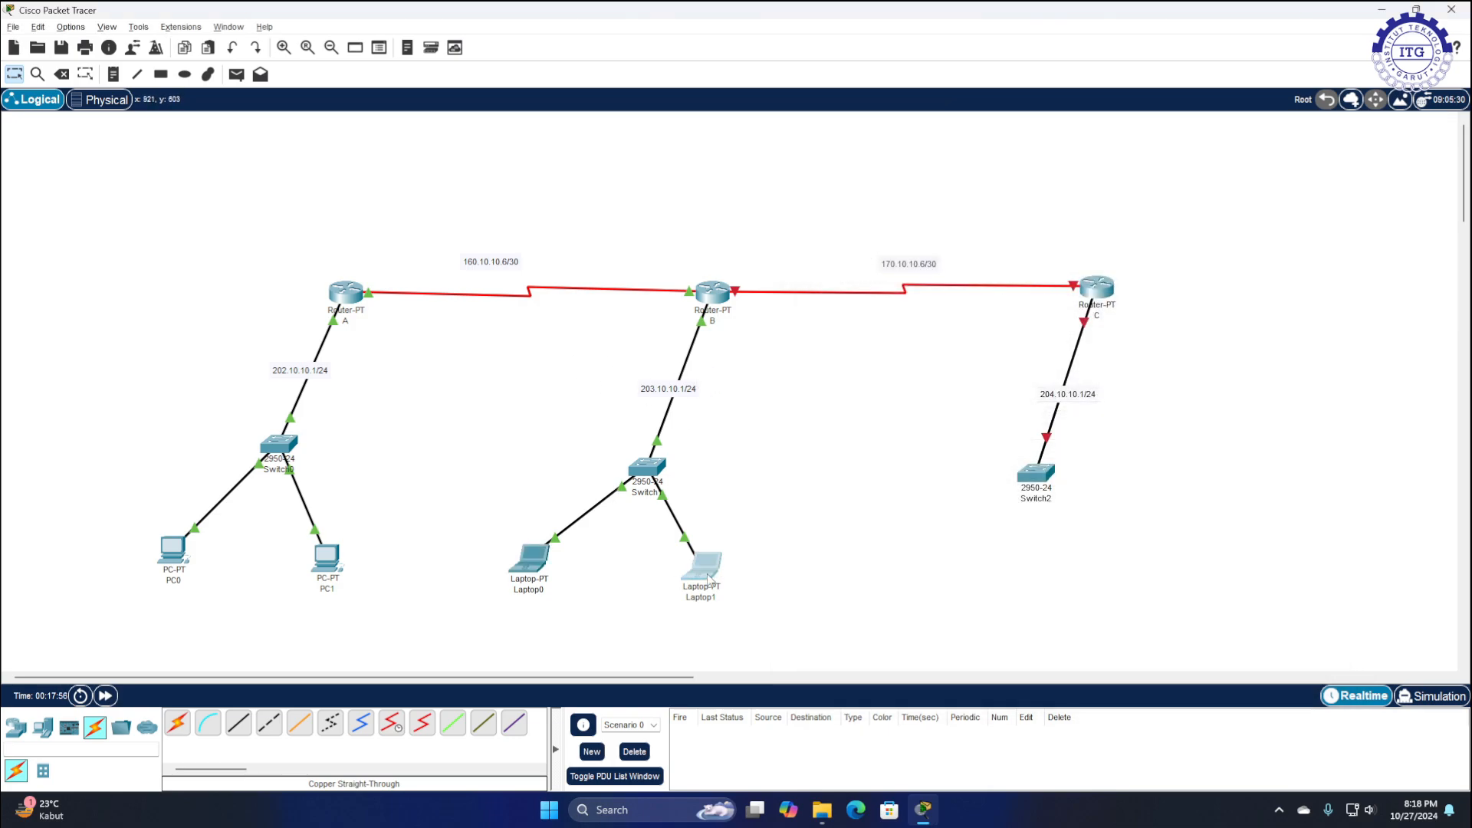
Set Laptop1's IP configuration to DHCP and close its window
click(702, 566)
drag(770, 175, 1070, 135)
click(939, 165)
click(884, 258)
click(862, 252)
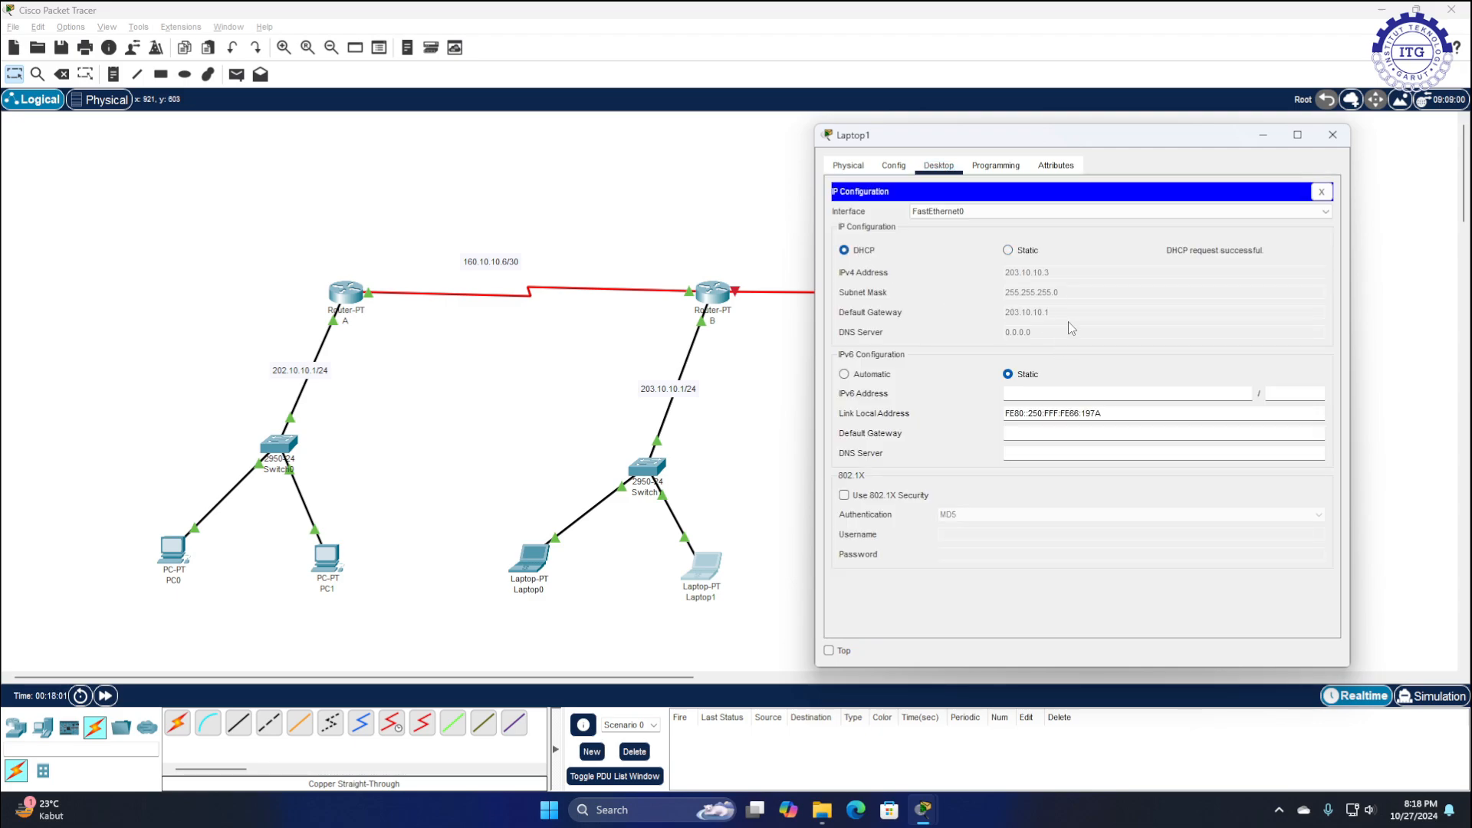
click(1321, 192)
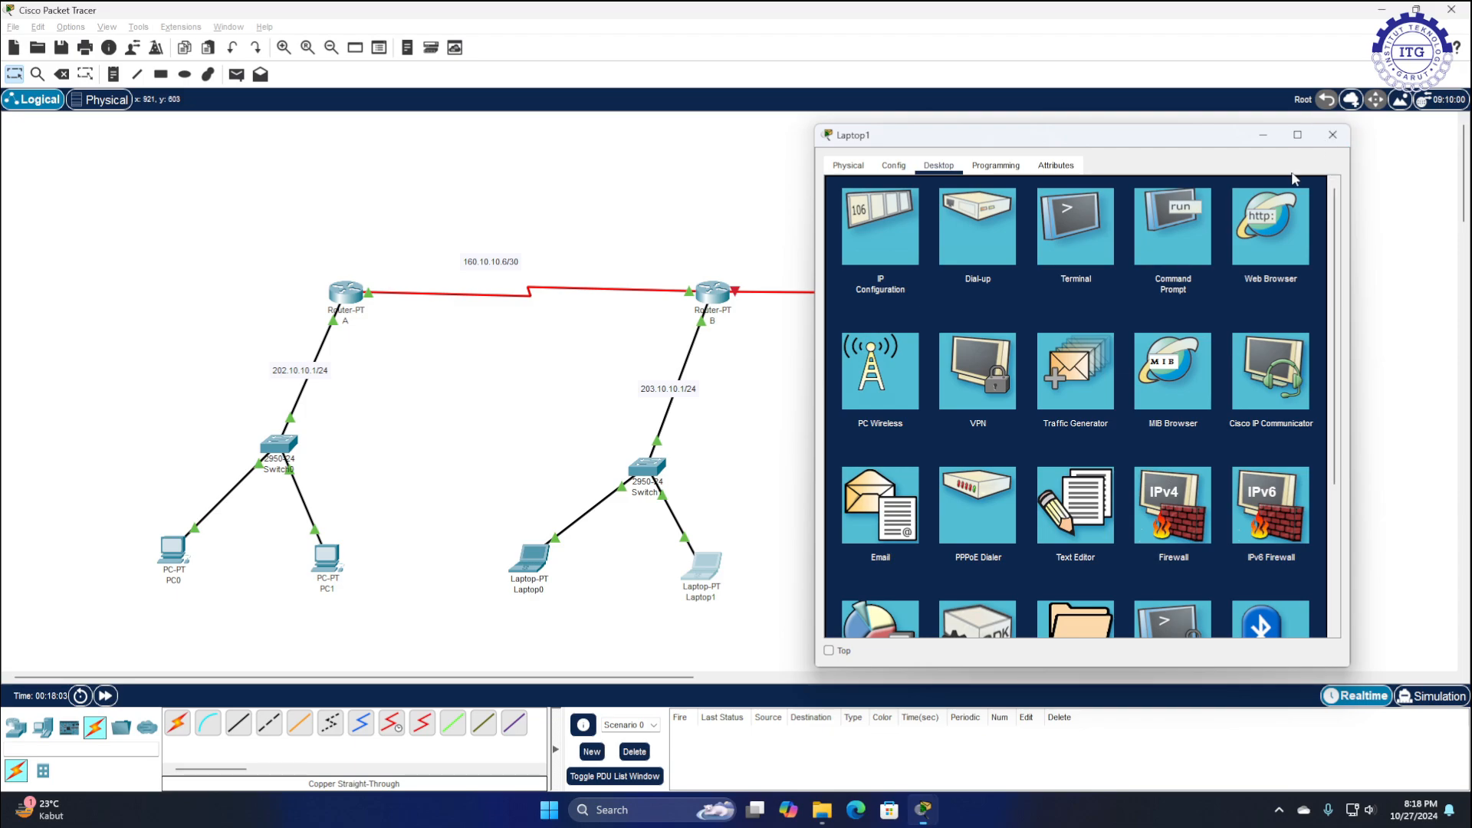
click(1333, 135)
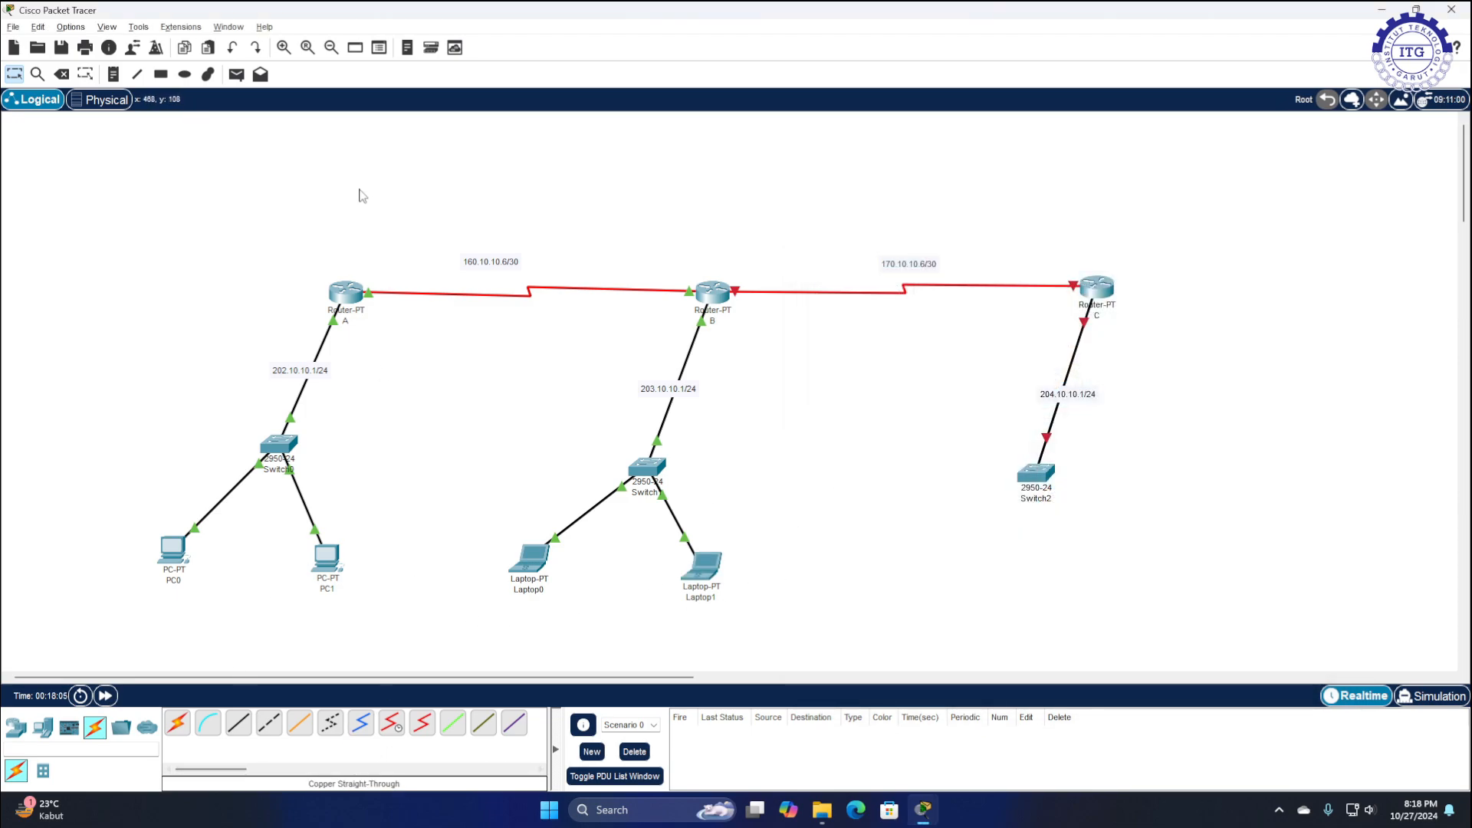
Send simple PDUs from Laptop0 to Laptop1 and from Laptop1 to router B, and delete the test scenario
click(237, 75)
click(530, 563)
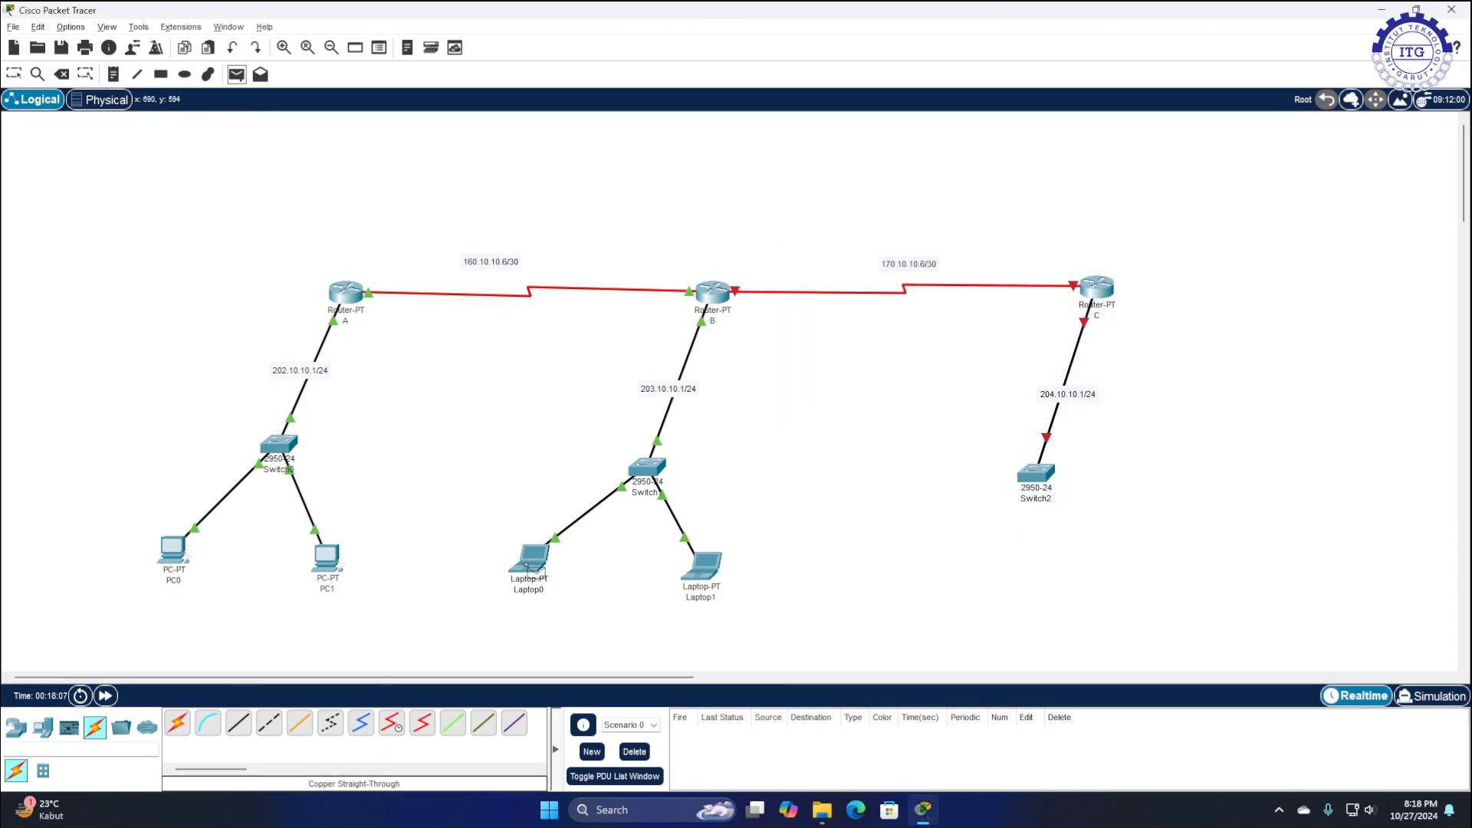
click(698, 586)
click(236, 75)
click(701, 567)
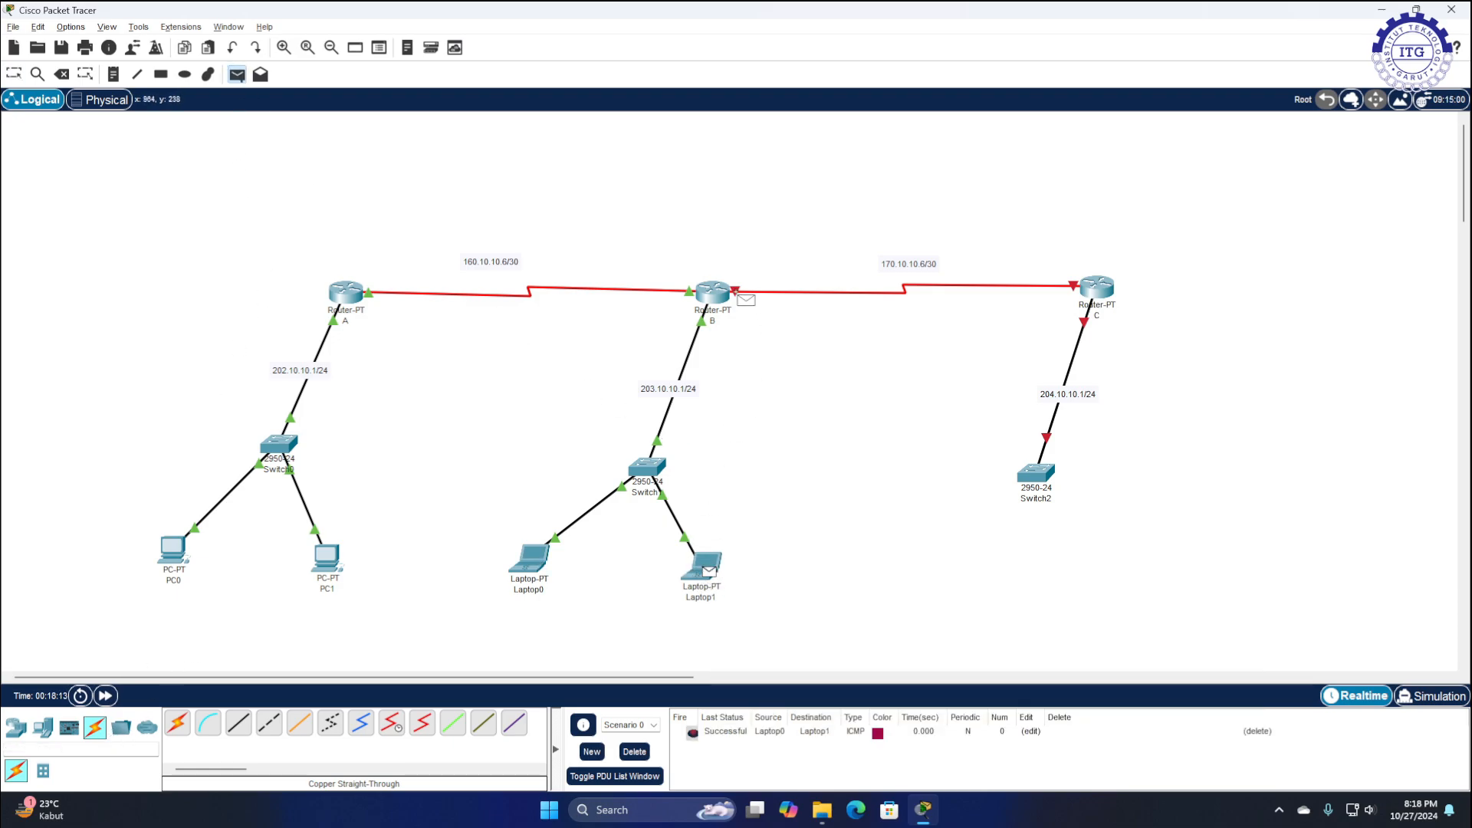
click(715, 292)
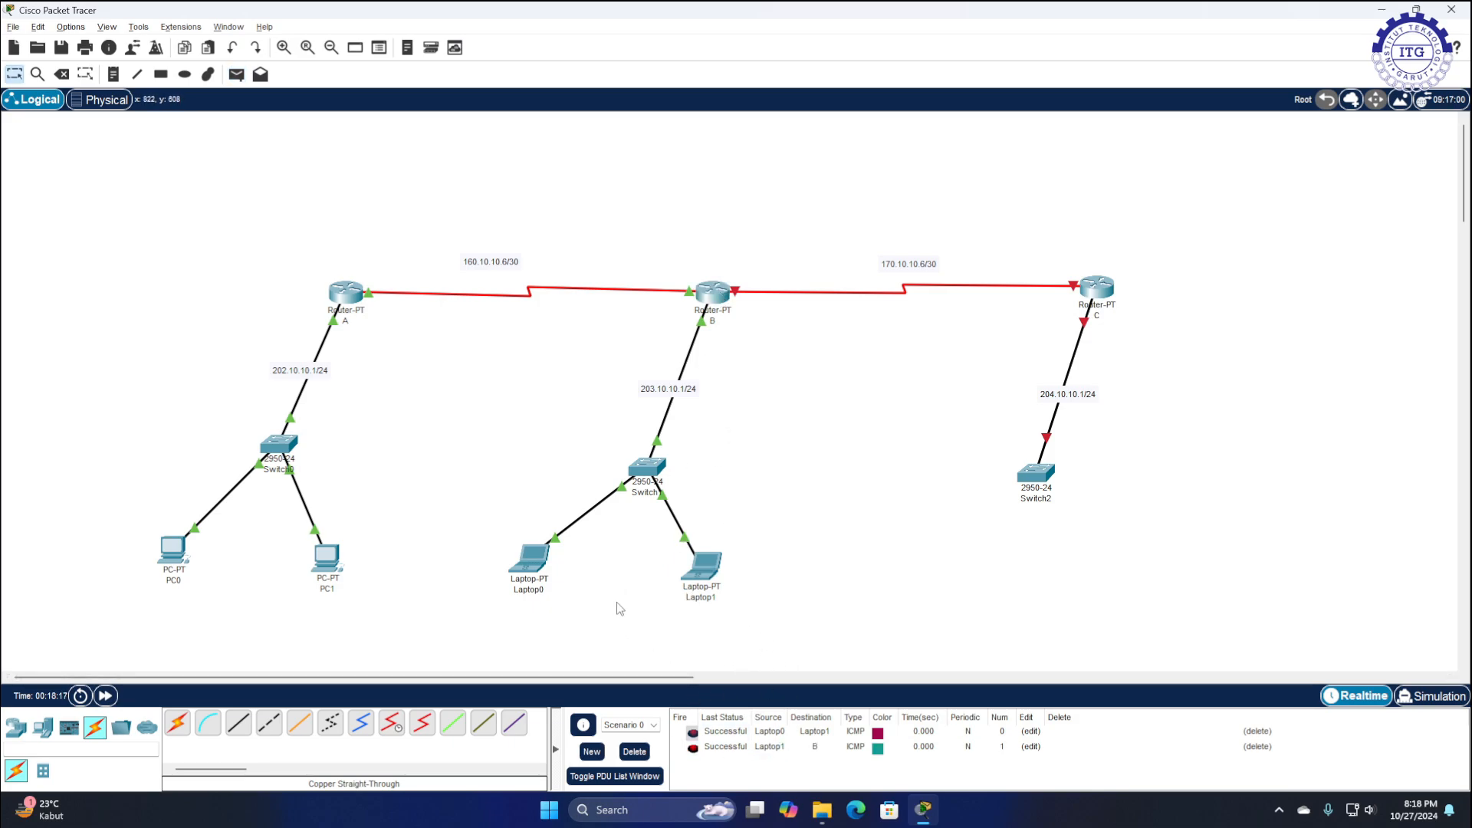
click(643, 750)
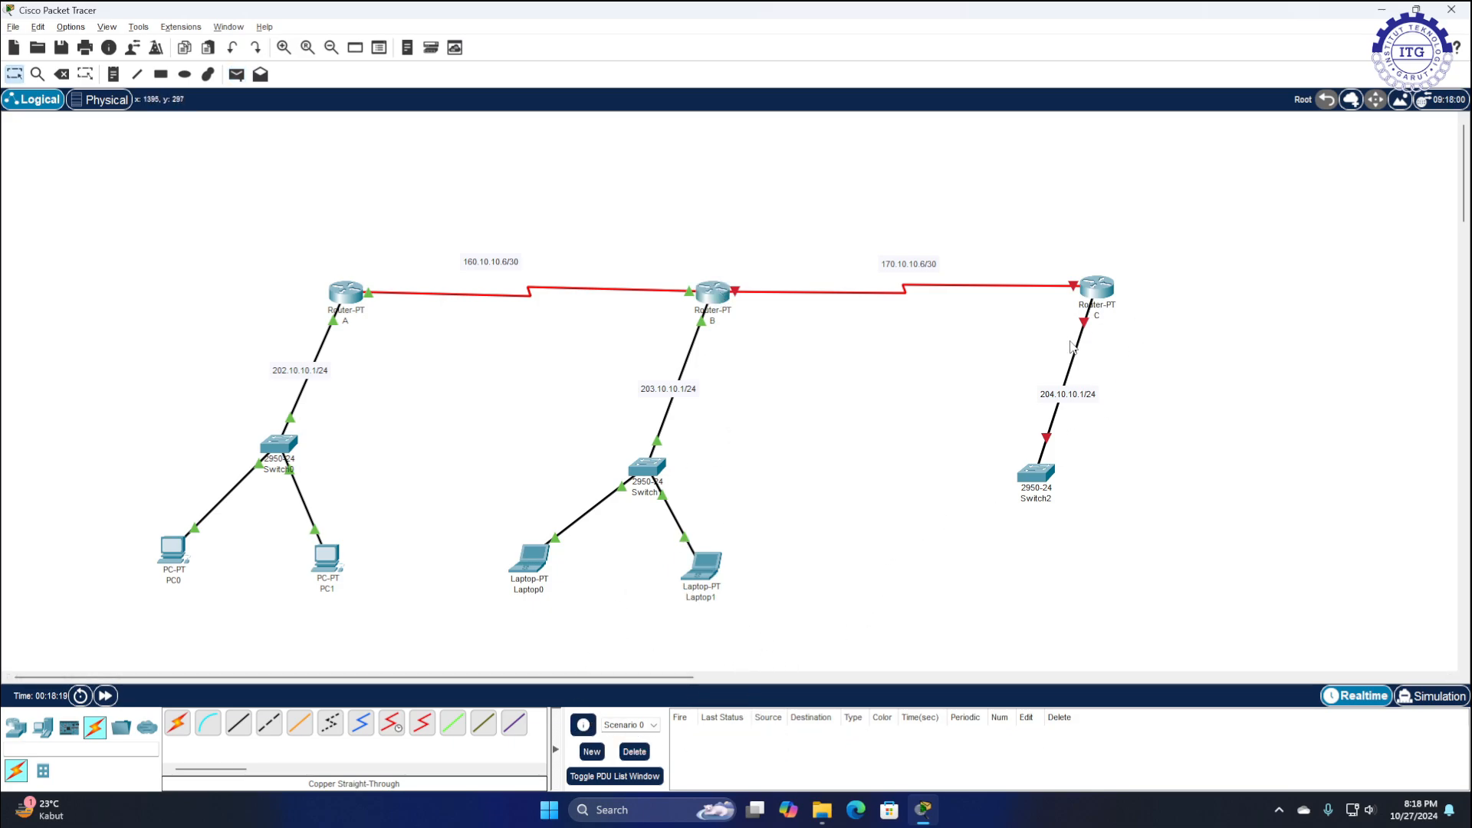
Open router C's command line and decline the initial configuration dialog
click(1099, 287)
drag(905, 175, 547, 333)
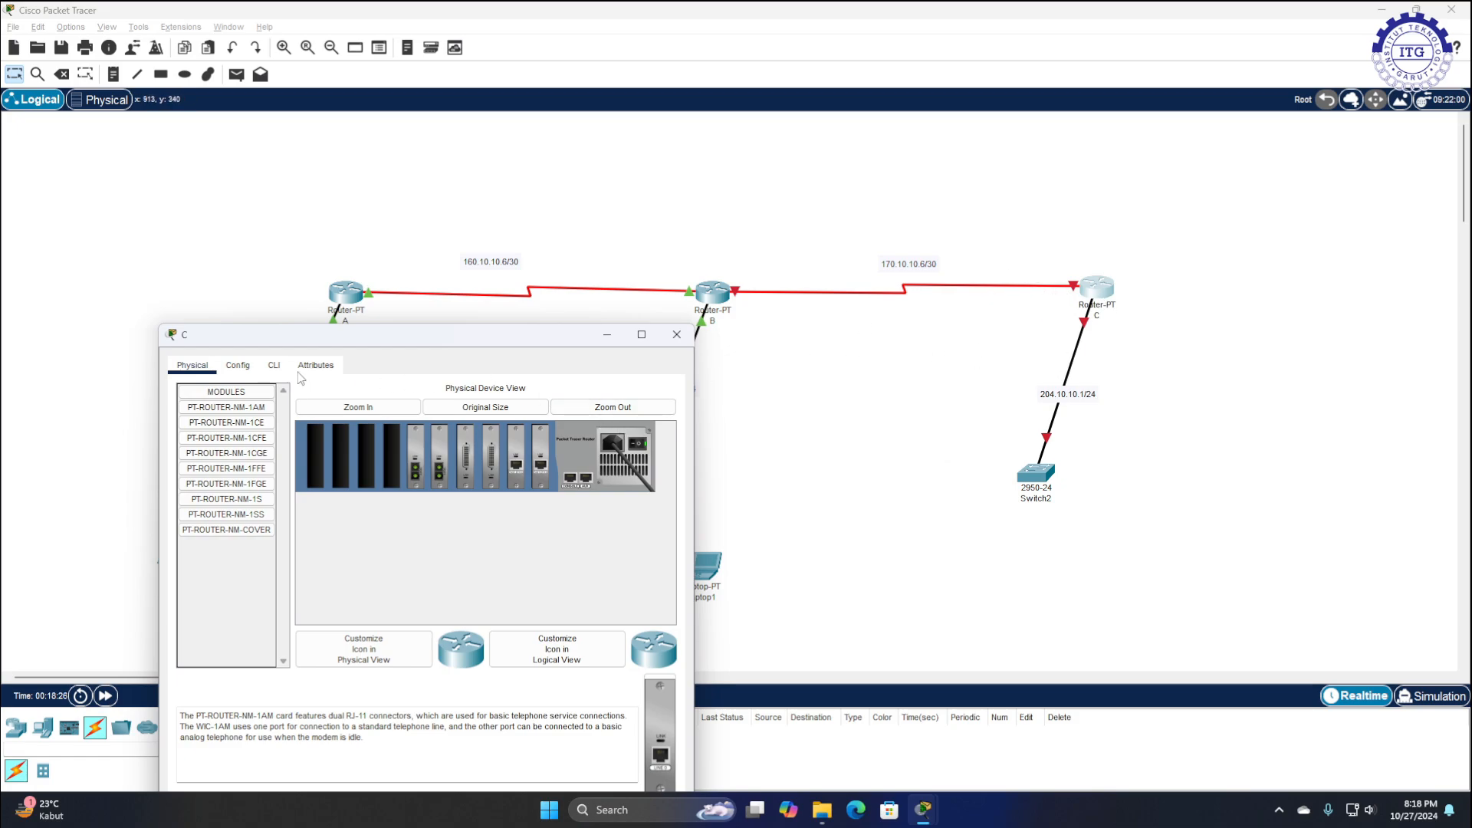
click(274, 365)
drag(375, 346, 665, 164)
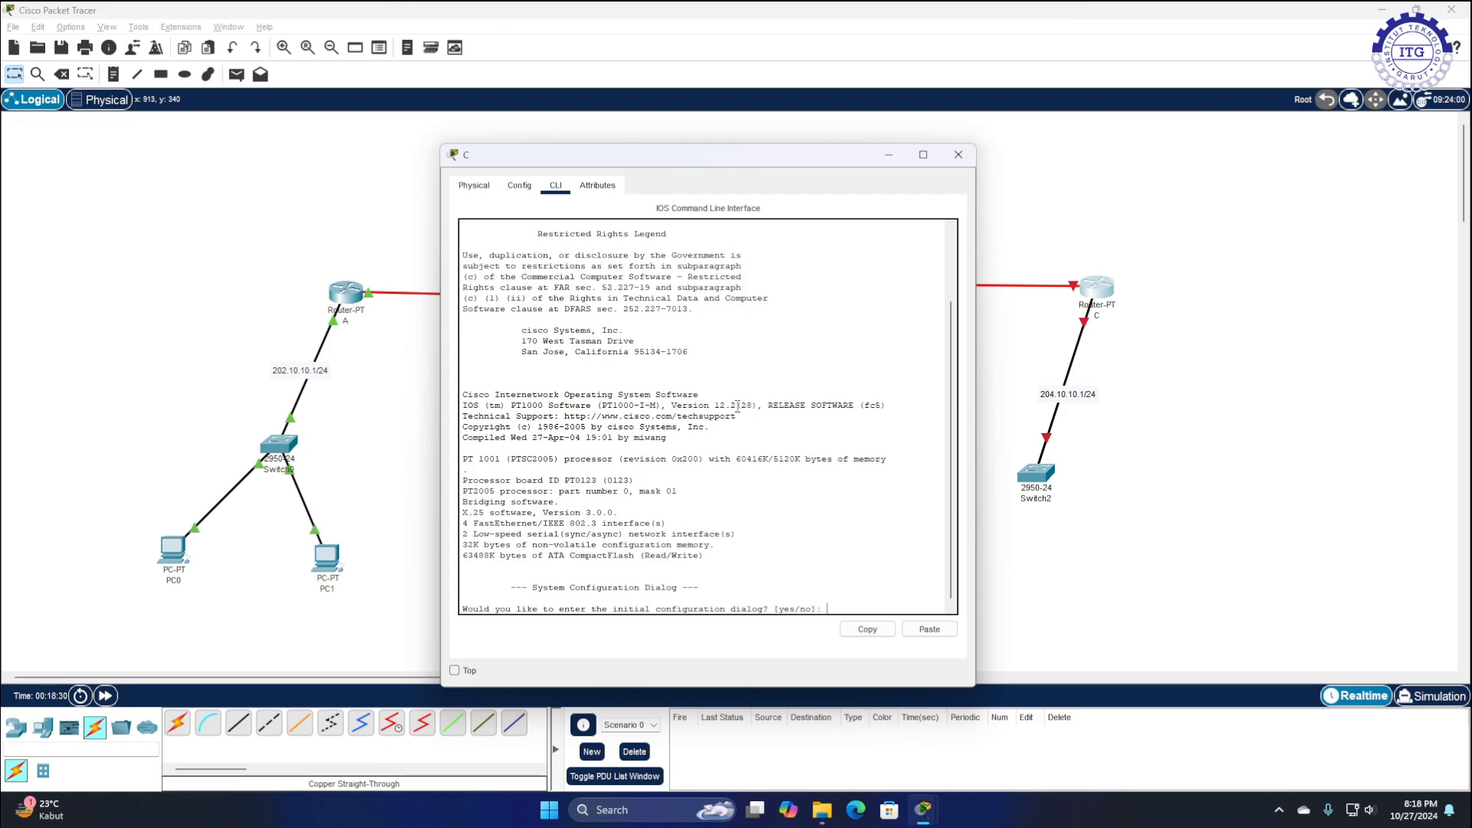
text(no)
key(Return)
key(Return)
Enter privileged and global configuration mode on router C and set its hostname to C
text(en)
key(Return)
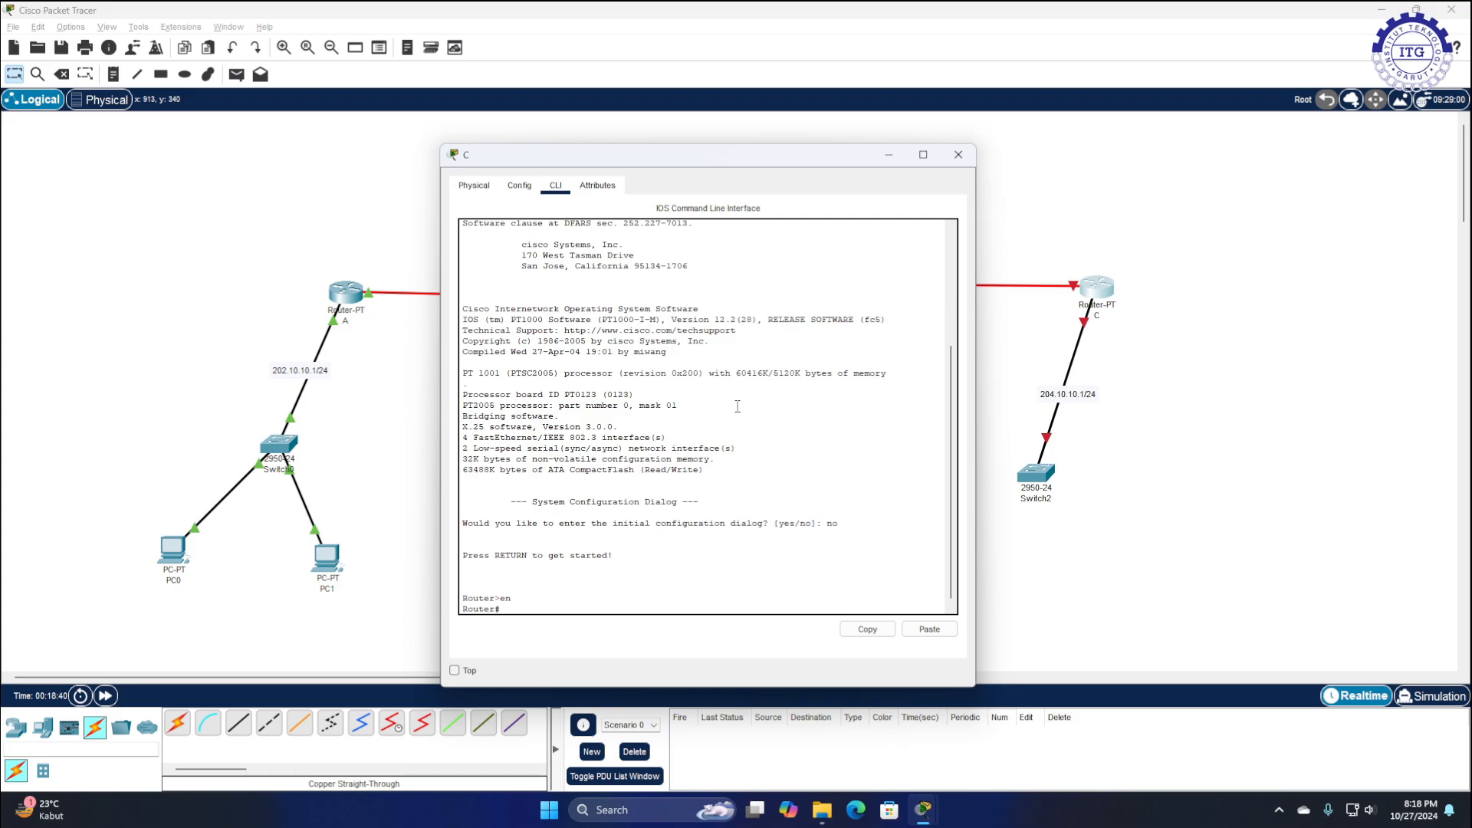
text(conf t)
key(Return)
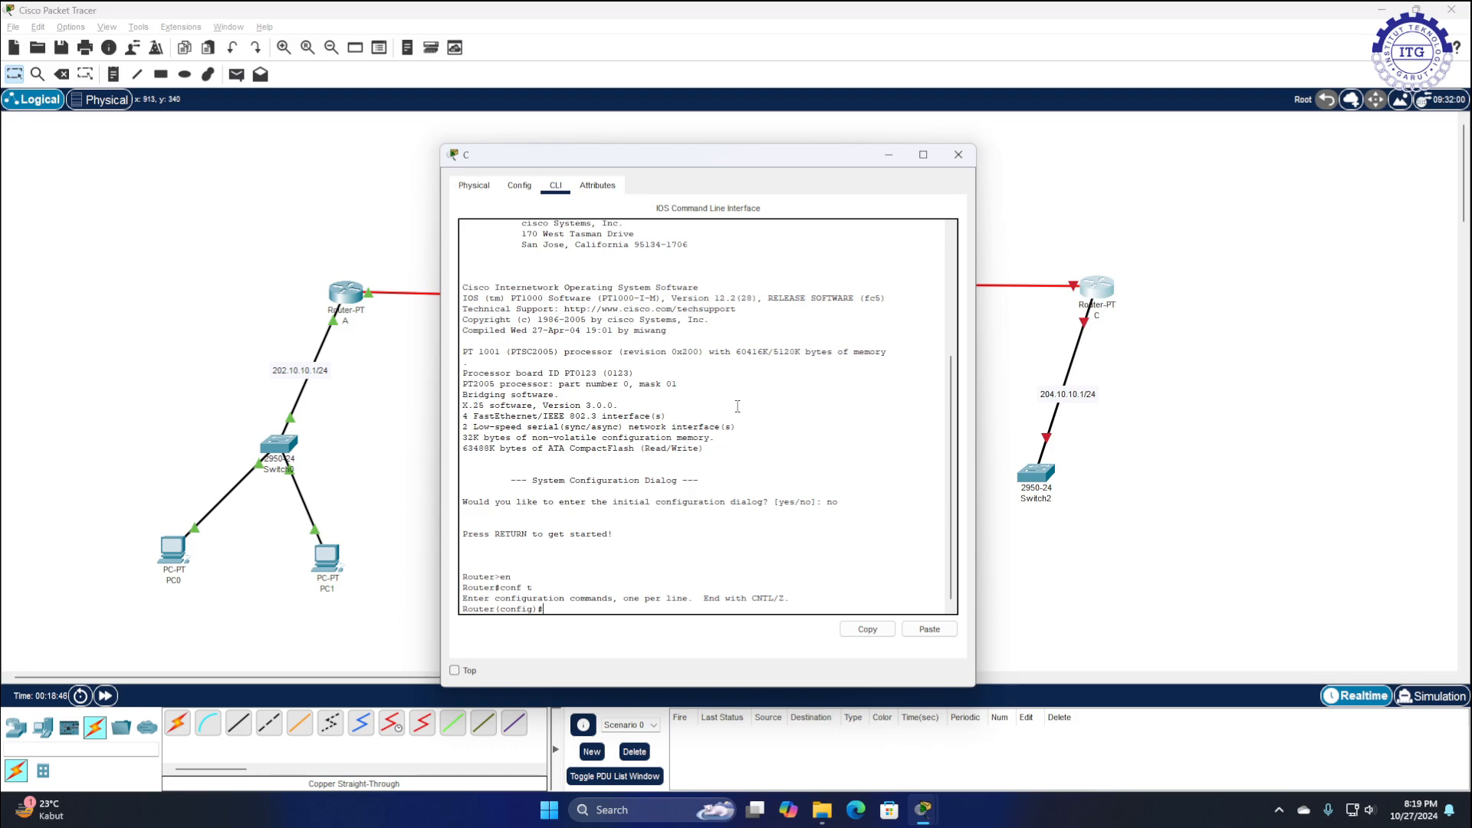
text(hostname C)
key(Return)
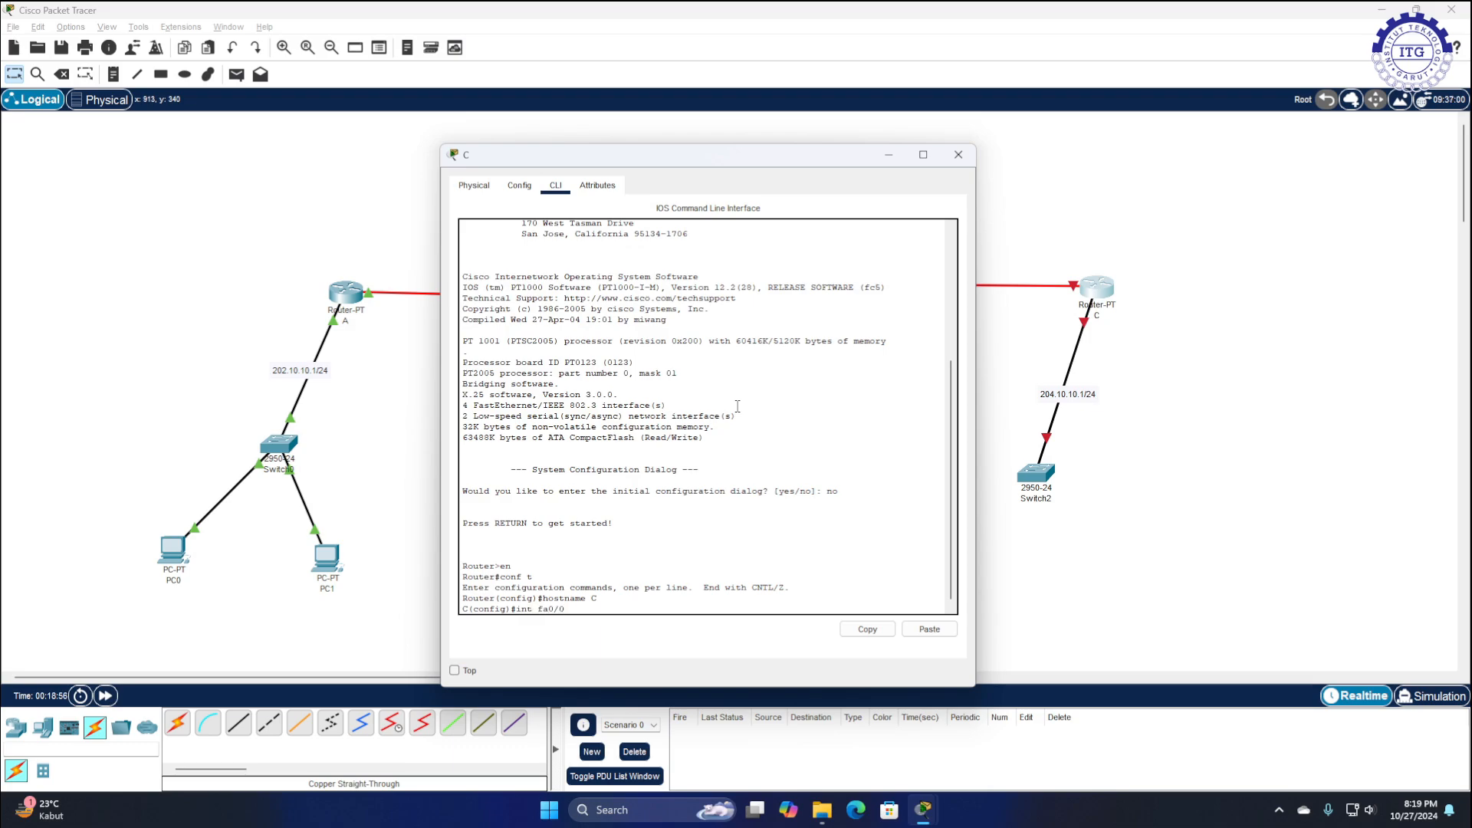
Assign 204.10.10.1 with mask 255.255.255.0 to router C's fa0/0 interface and enable the interface
key(Return)
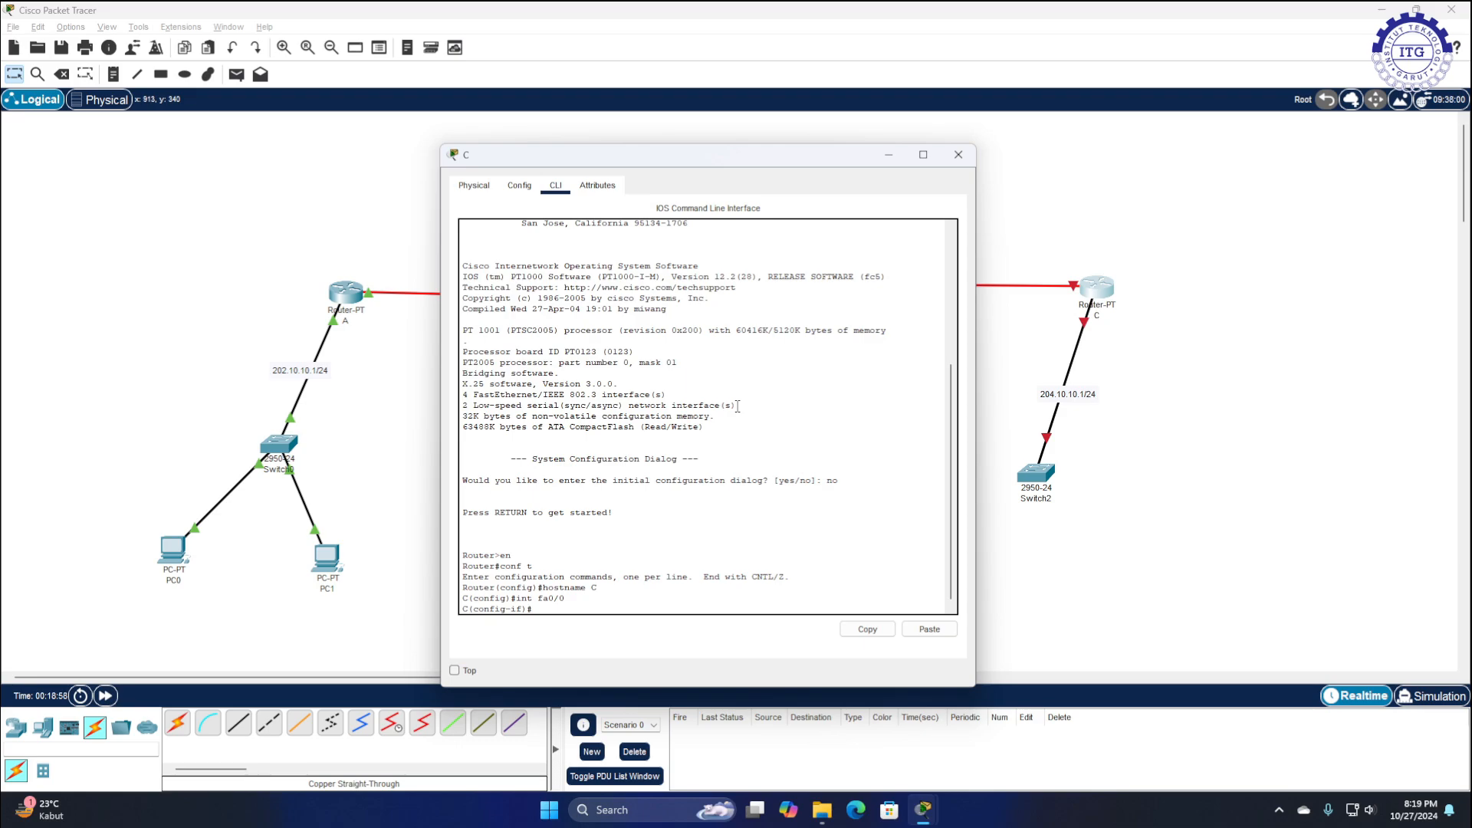
text(ip add 204.10.10.1 255.255.255.0)
key(Return)
text(no sh)
key(Return)
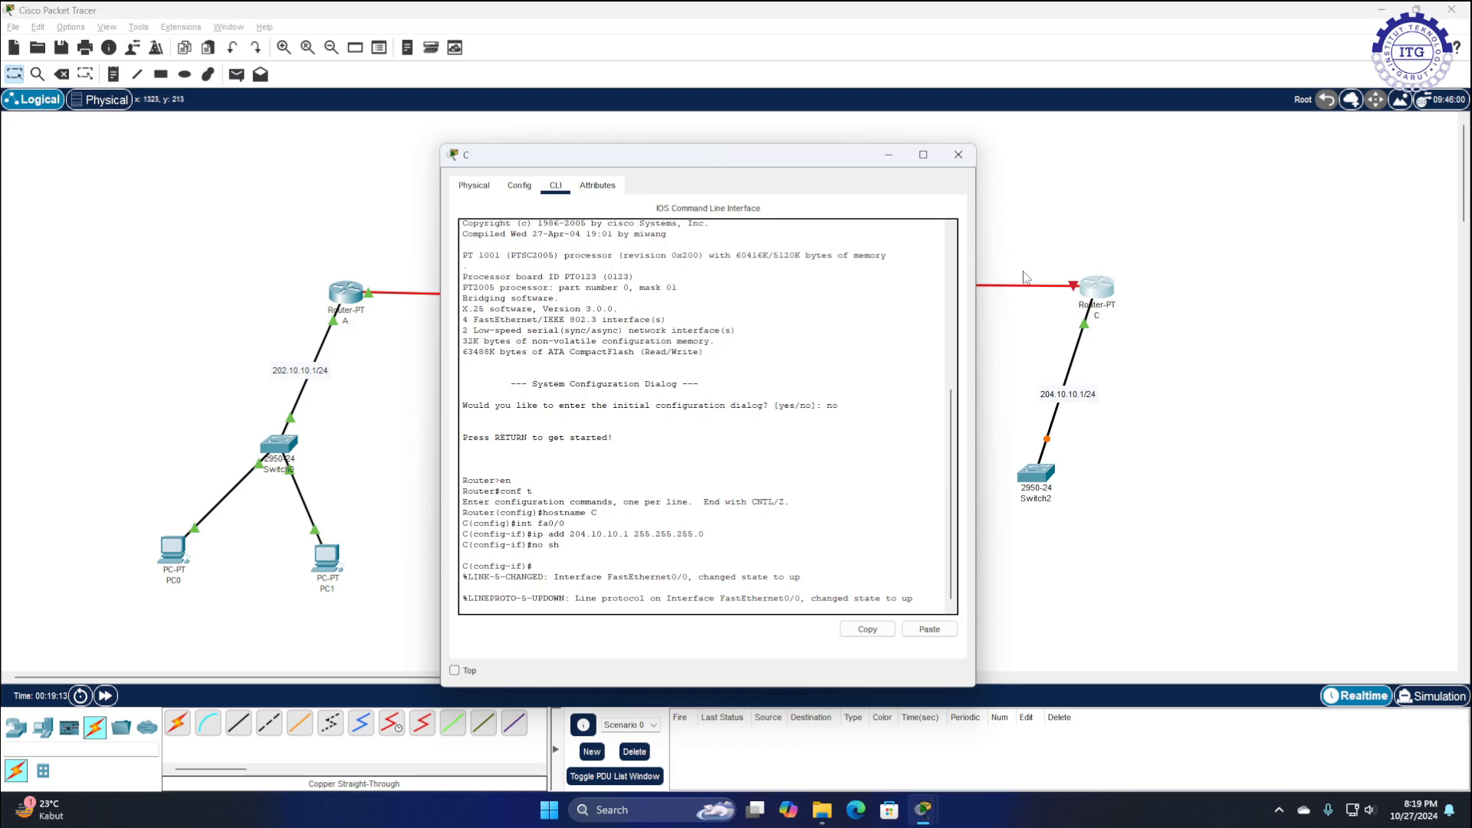
Assign 170.10.10.5 with mask 255.255.255.252 to router C's se3/0 interface, enable it and close the router window
drag(844, 159, 563, 161)
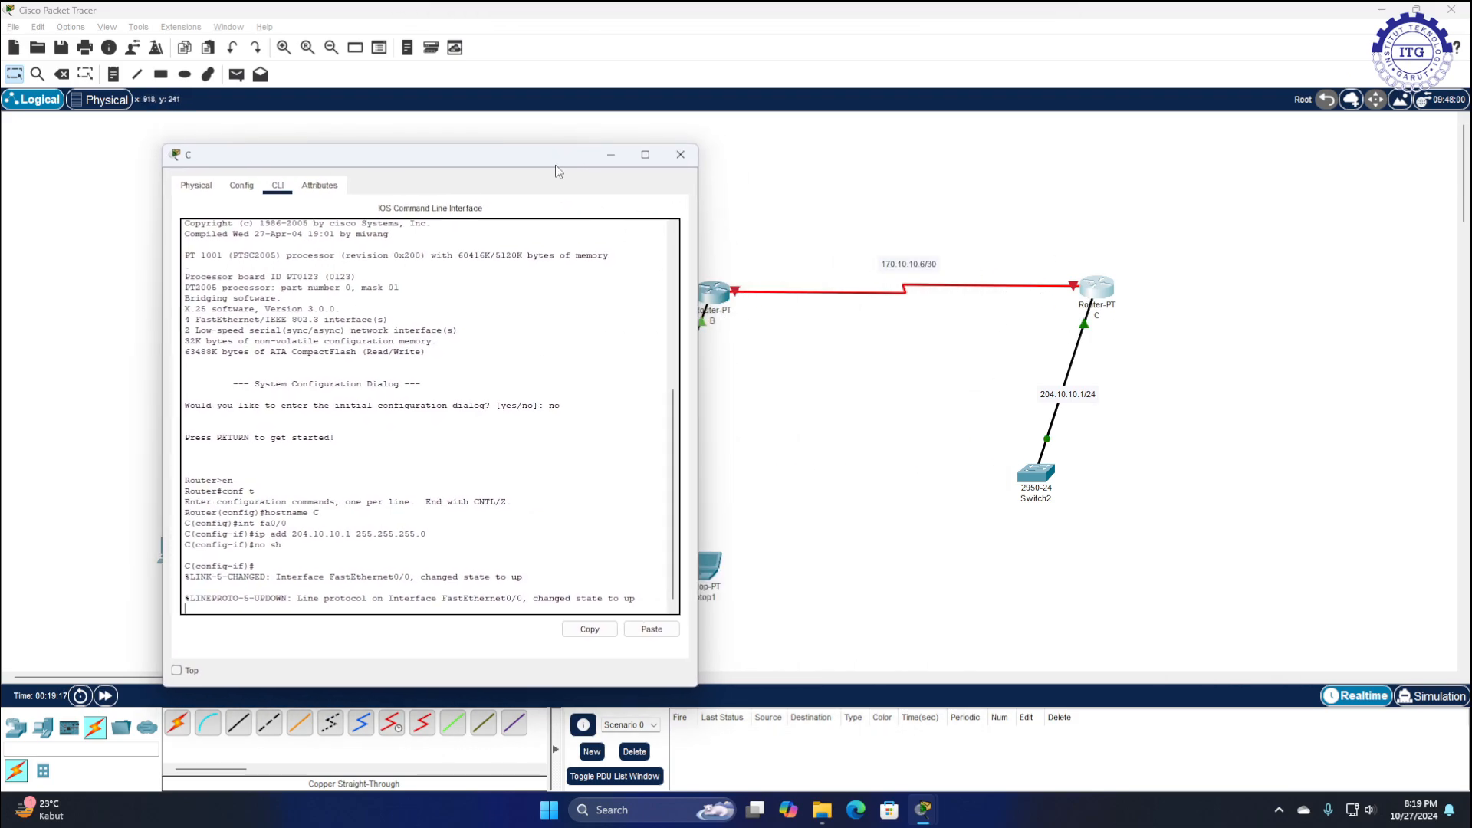
drag(540, 163, 535, 145)
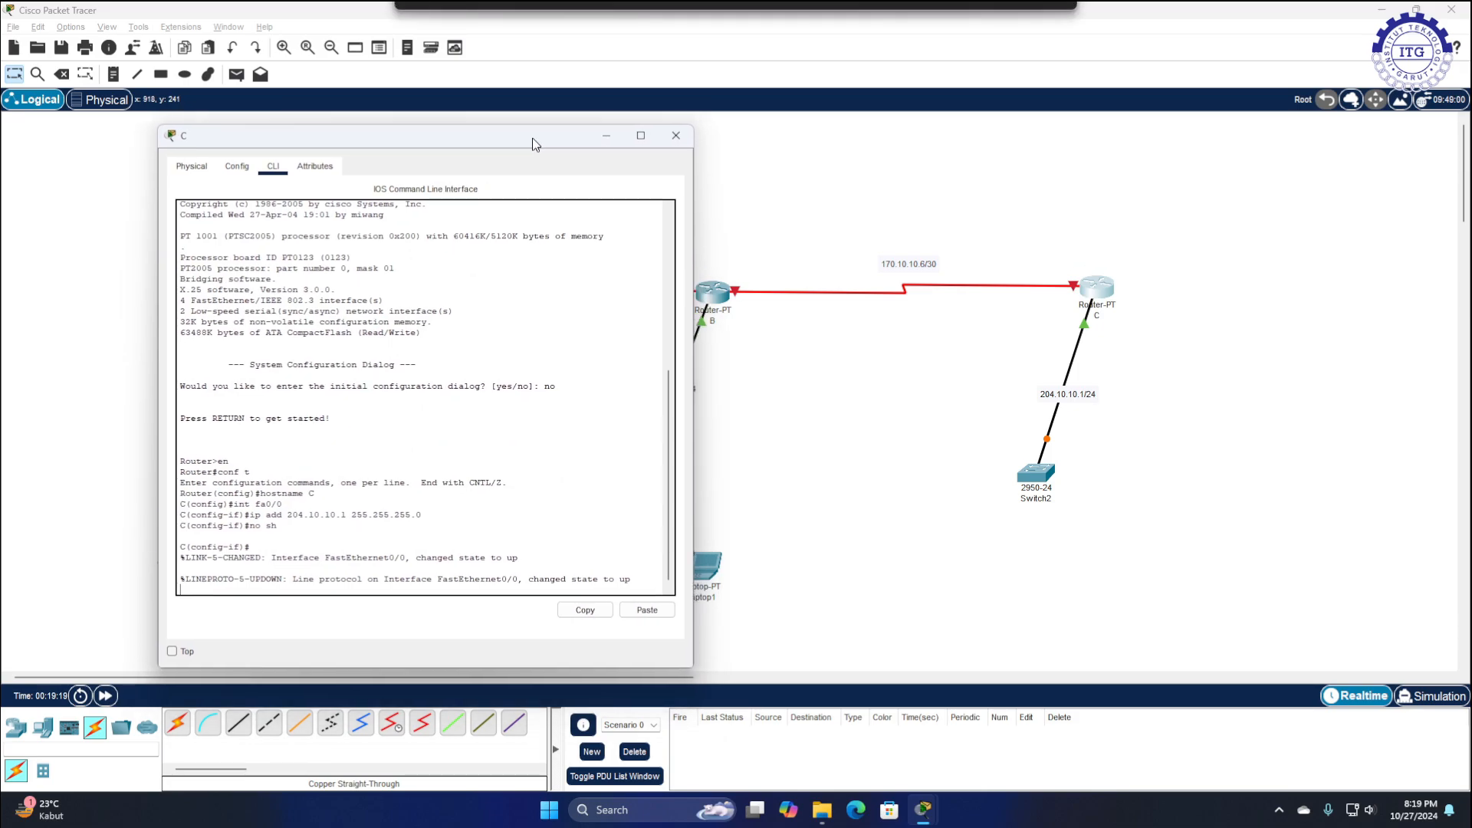
key(Return)
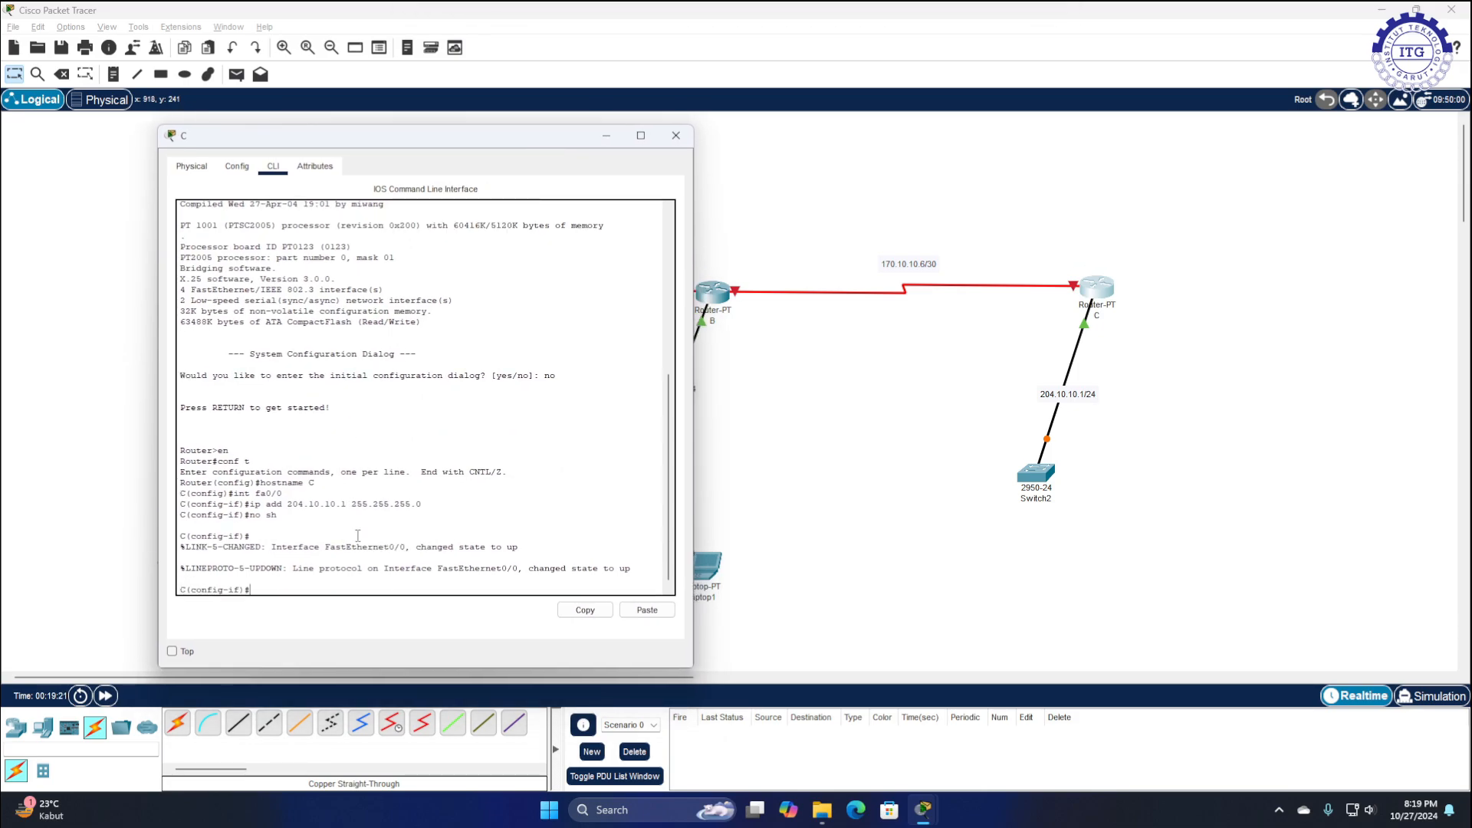
text(in)
text(t se3/0)
key(Return)
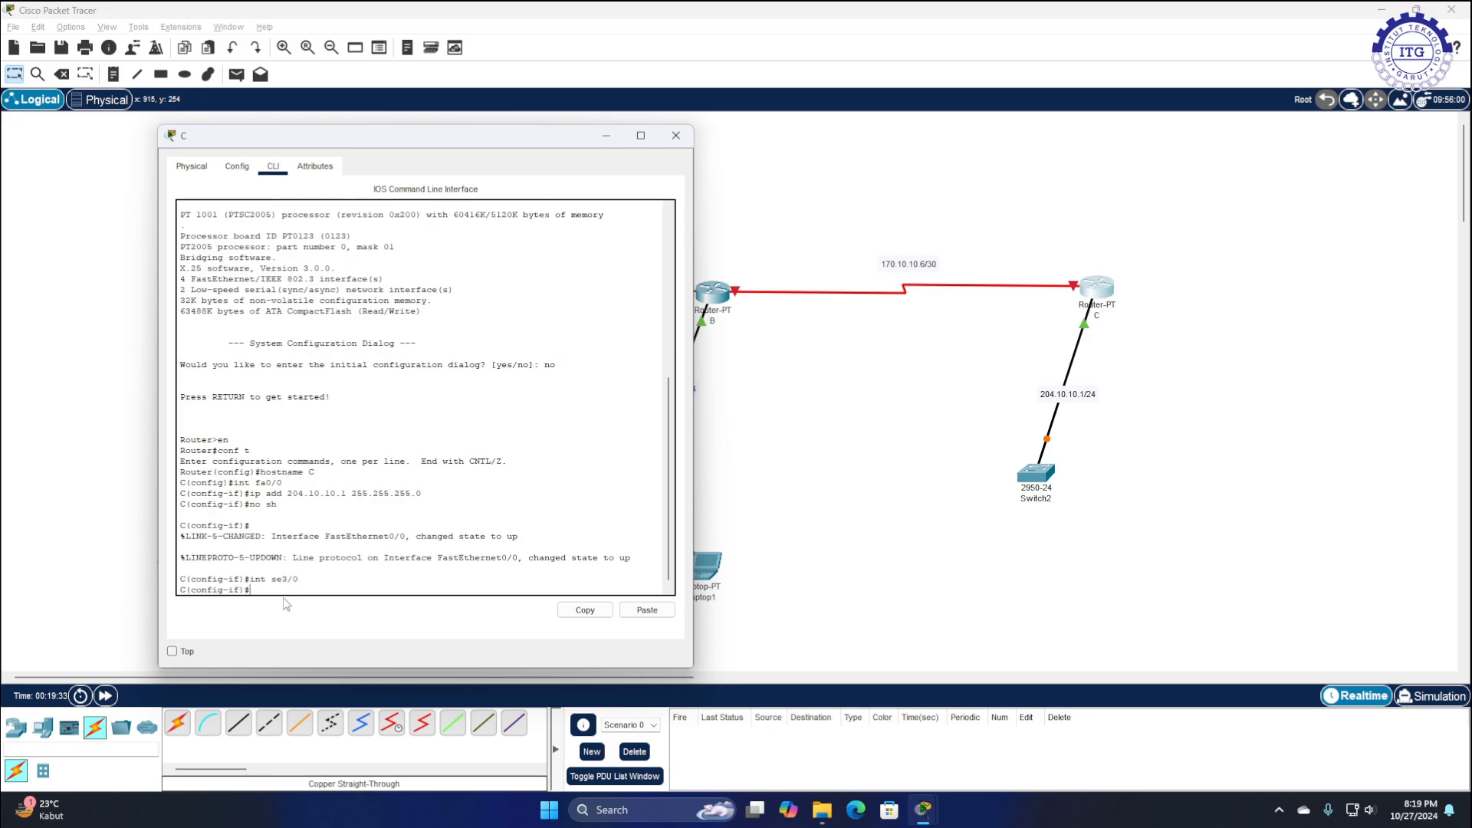
text(ip add 170.10.10.5 255.255.255)
text(.252)
key(Return)
text(no)
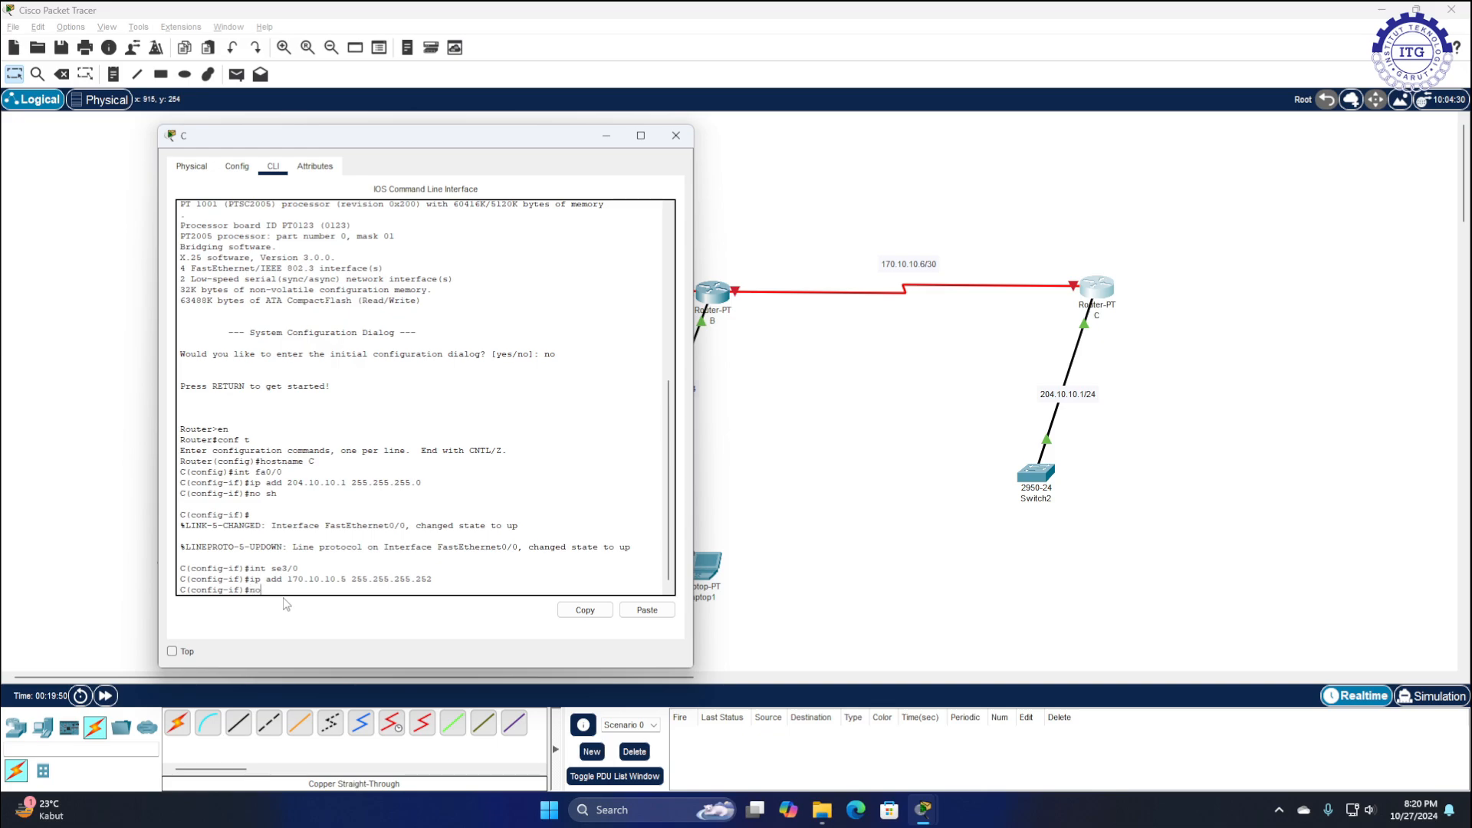
text( sh)
key(Return)
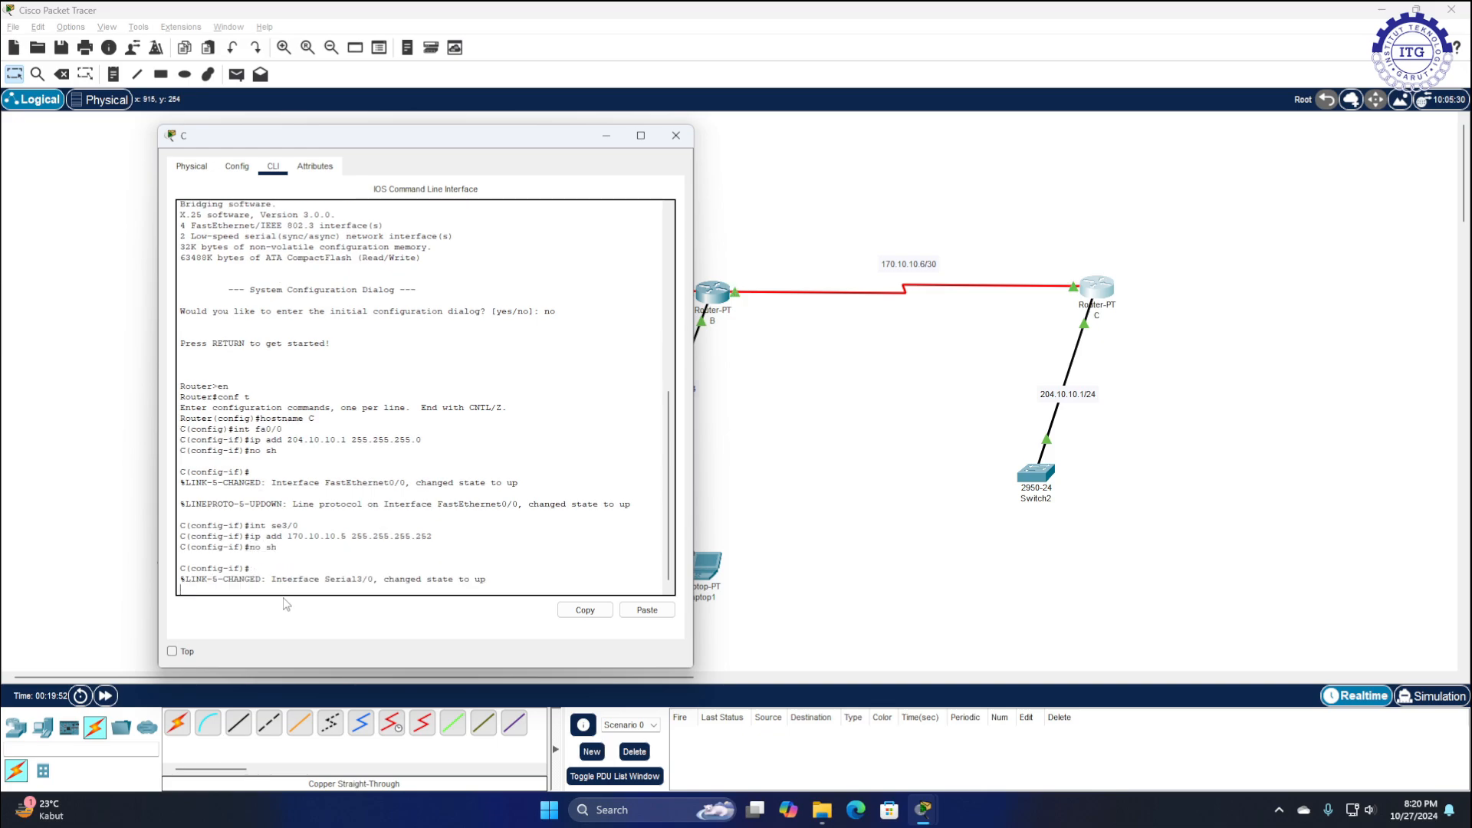
click(676, 135)
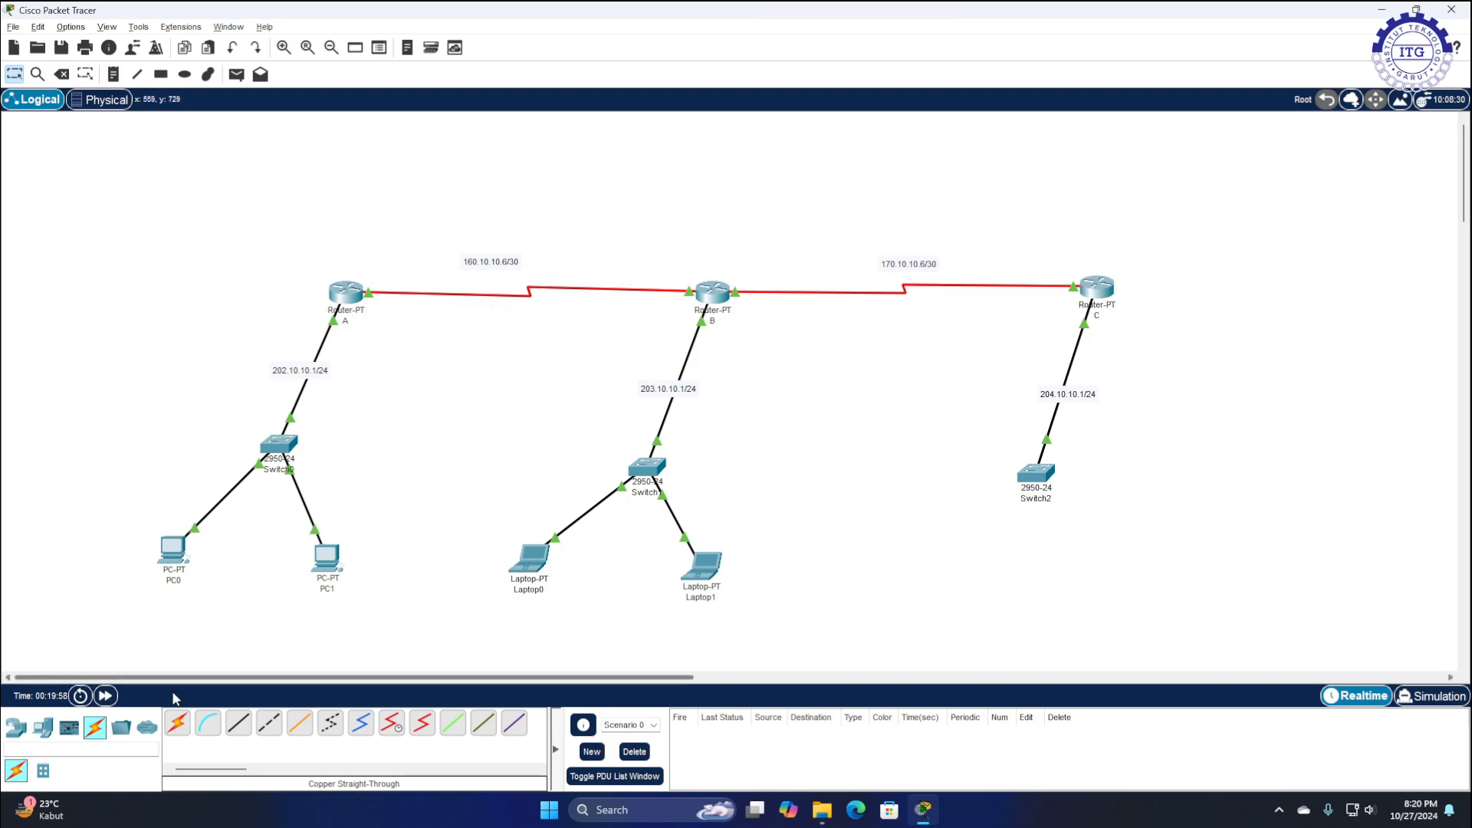
Place a PC and a laptop below Switch2
click(43, 727)
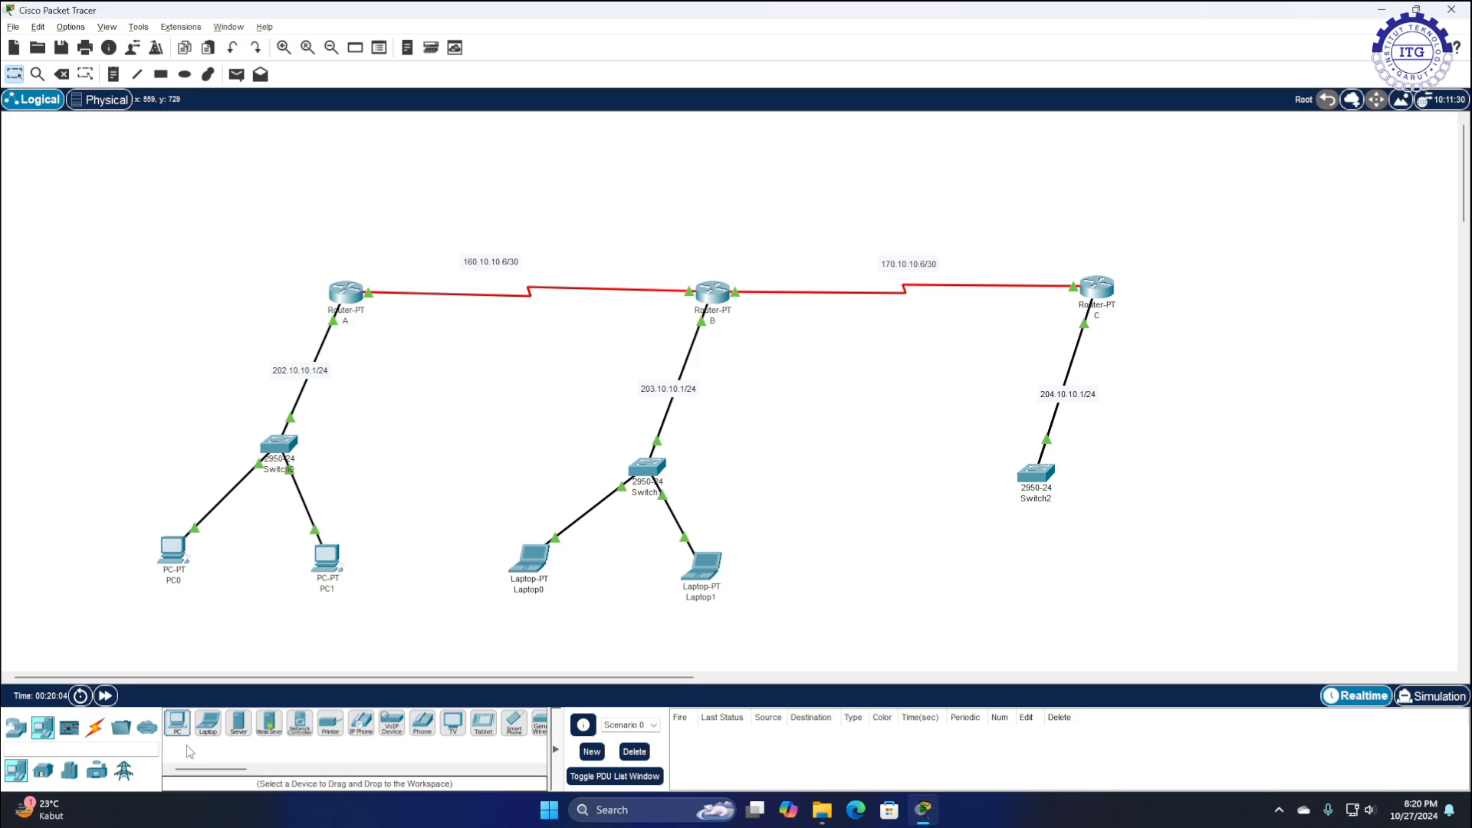
drag(180, 728, 936, 574)
drag(217, 729, 1109, 586)
Connect Switch2 to PC2 with a copper straight-through cable
click(95, 726)
click(238, 722)
click(1027, 477)
click(1066, 102)
click(933, 566)
click(974, 630)
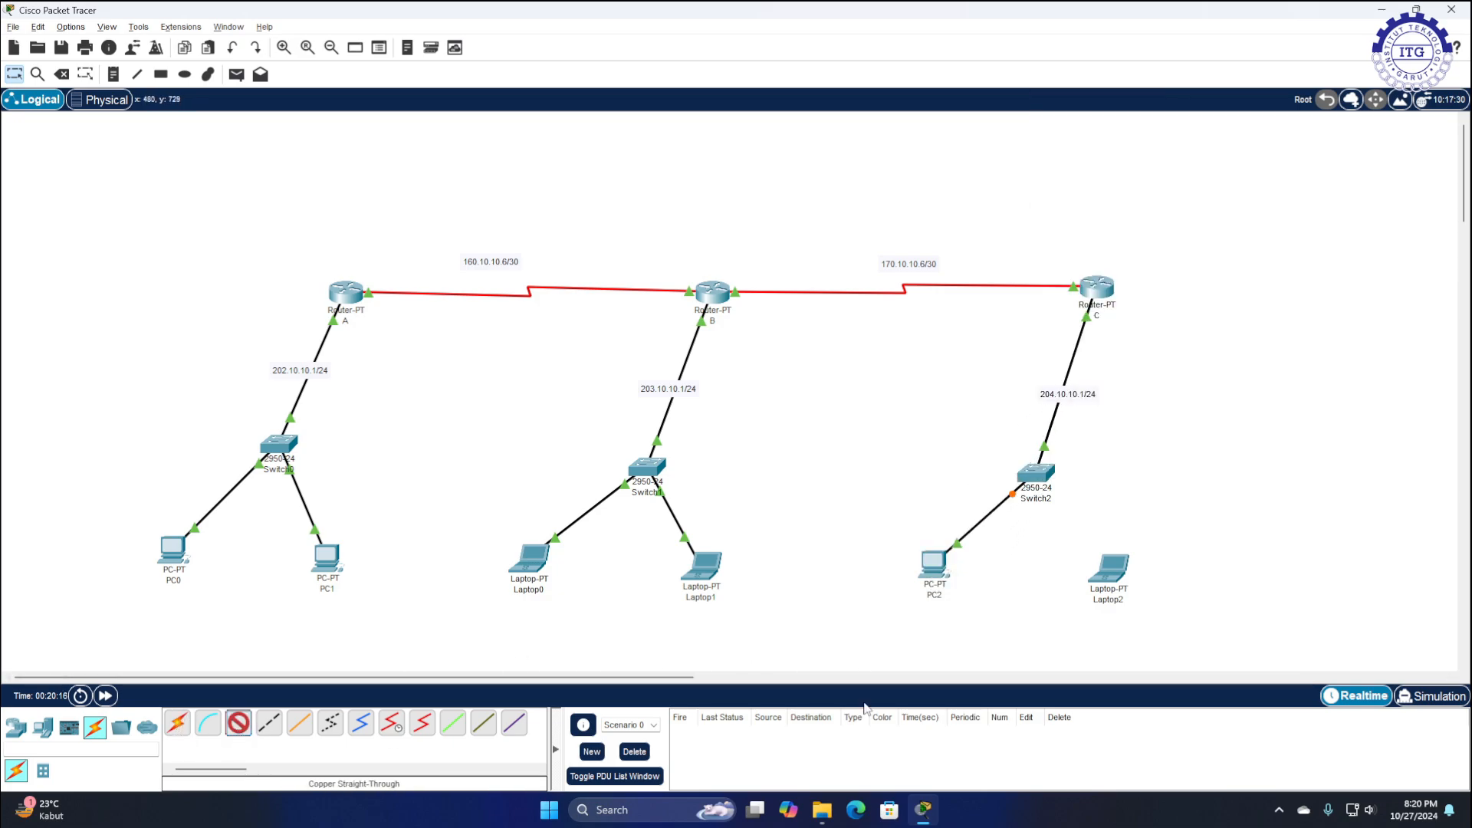
Connect Switch2 to Laptop2 with a copper straight-through cable
click(1035, 474)
click(1102, 431)
click(1112, 571)
click(1130, 634)
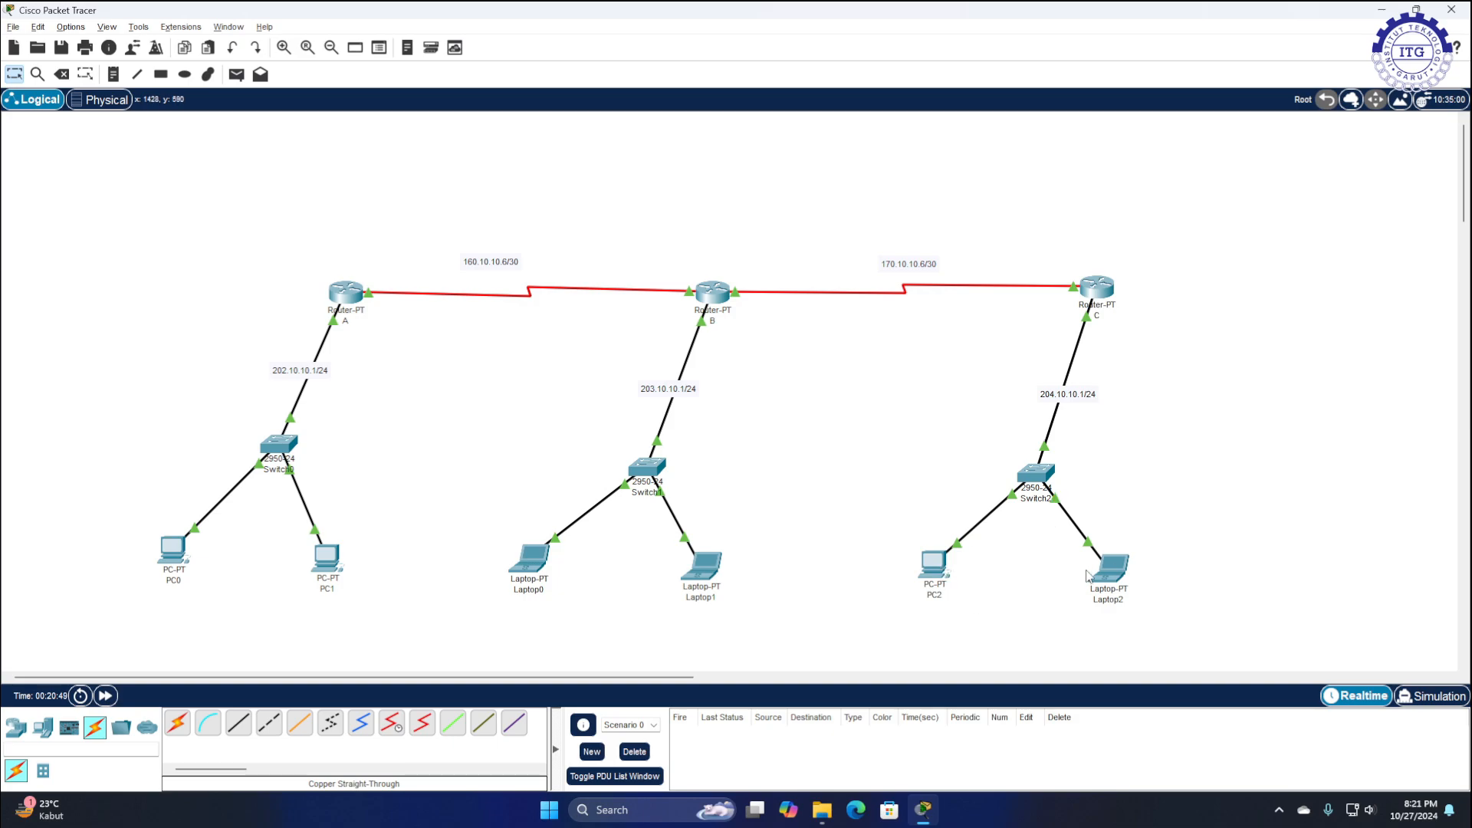
Set PC2's IP configuration to DHCP, retry the request by toggling between static and DHCP, and close its window
click(933, 566)
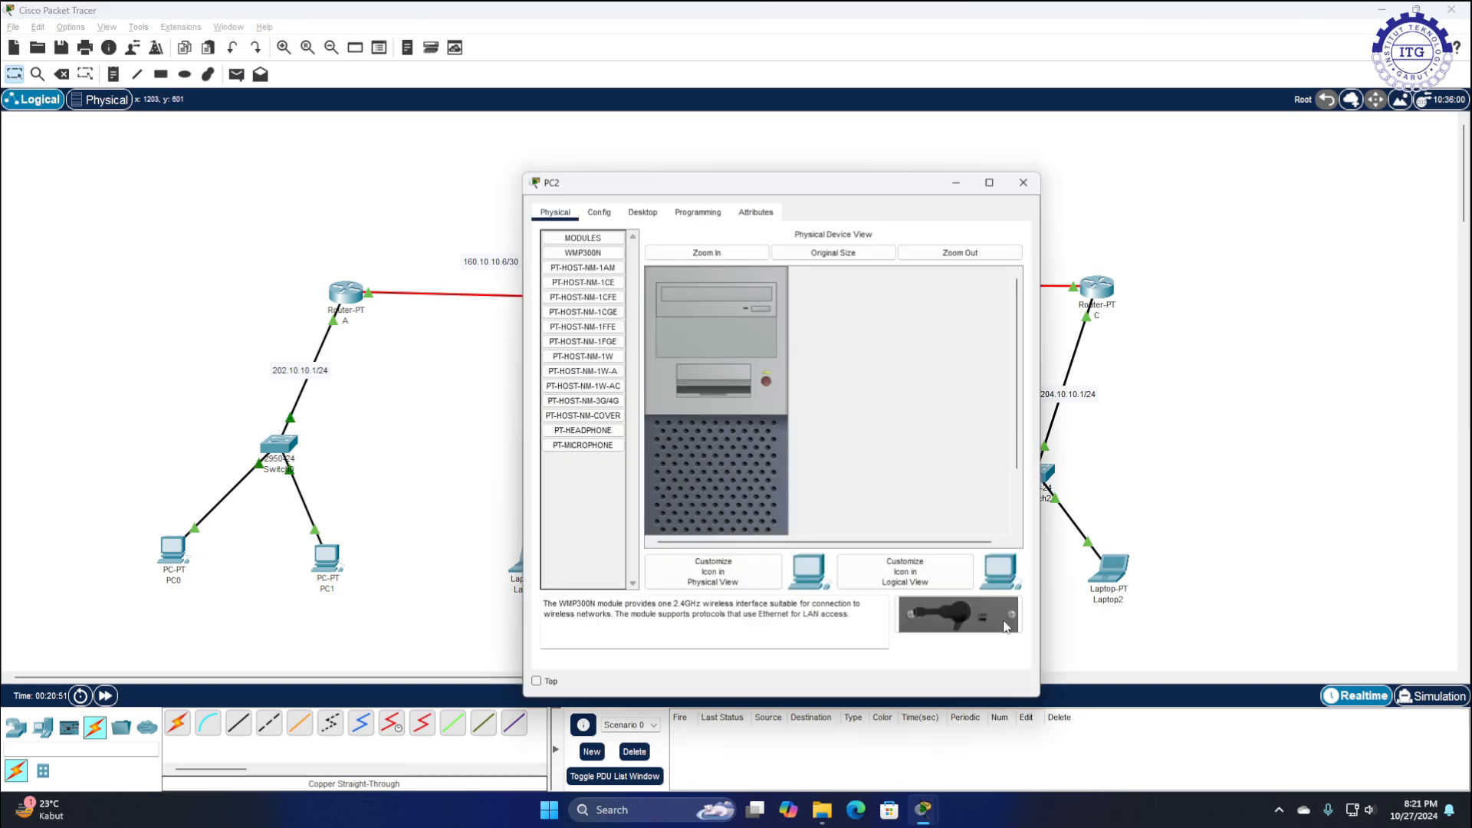
click(639, 206)
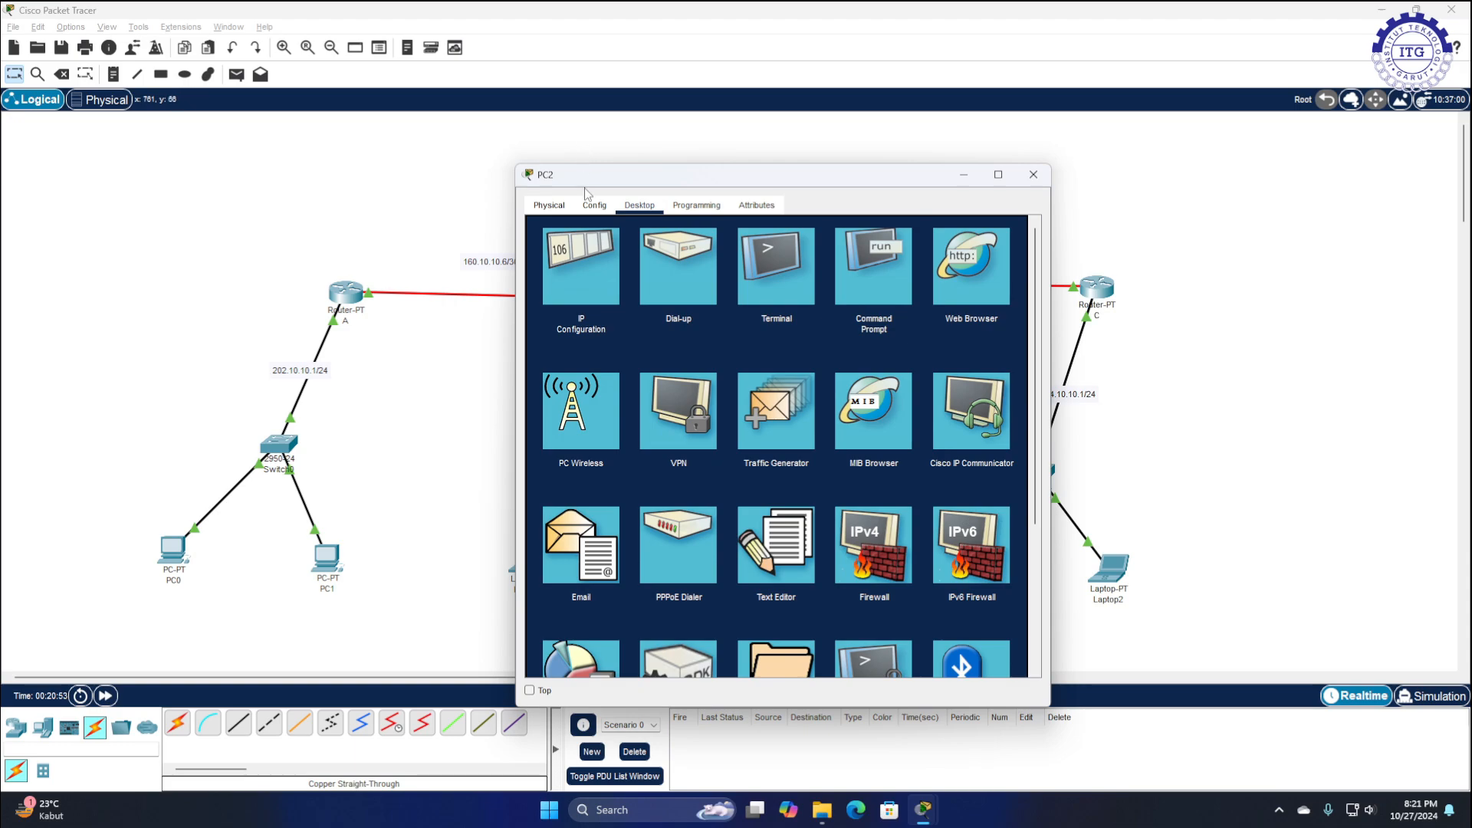
drag(568, 165, 419, 121)
click(419, 202)
click(379, 232)
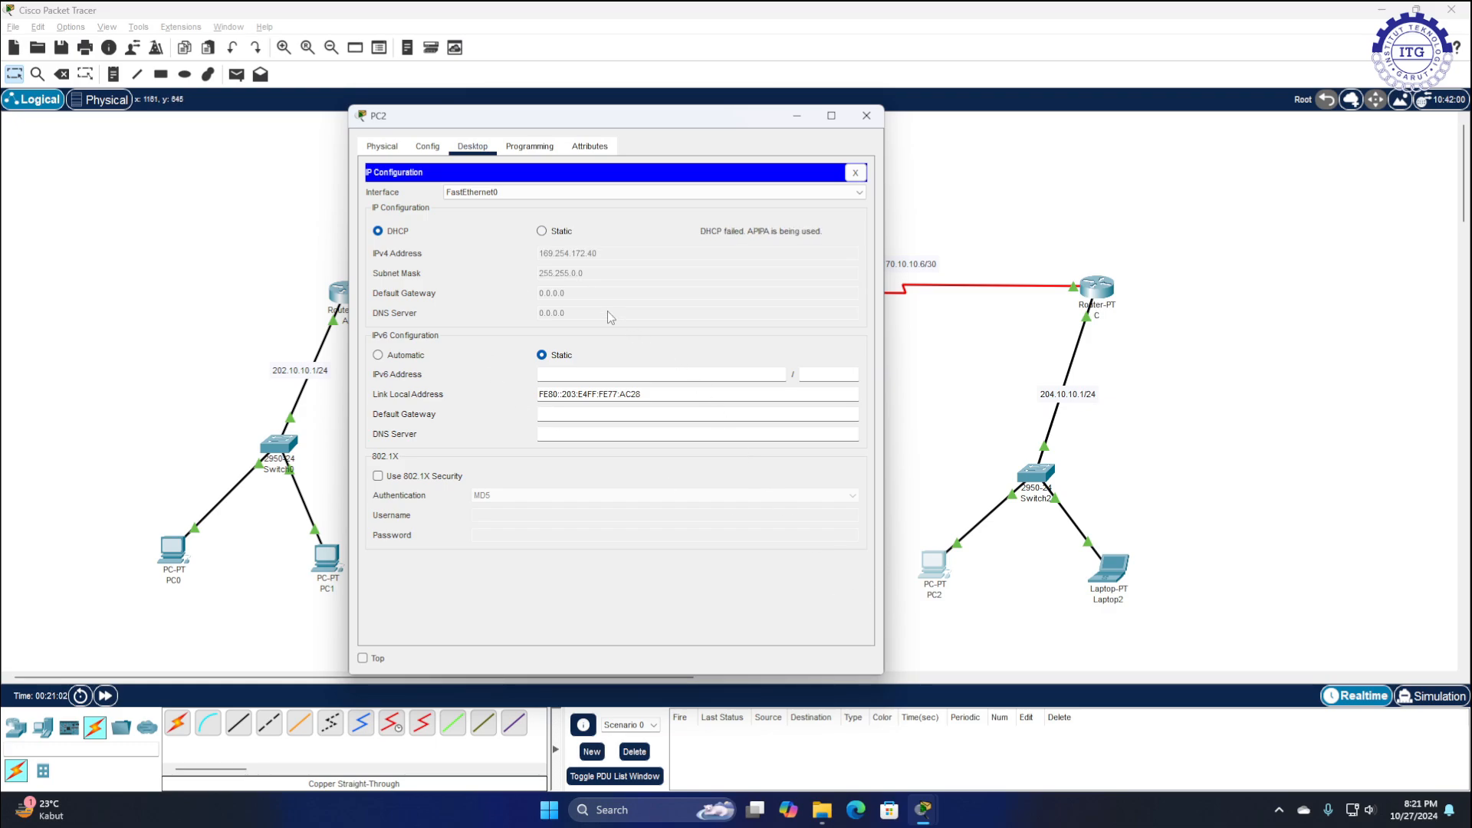
click(542, 232)
click(390, 233)
click(541, 232)
click(401, 237)
click(855, 172)
click(870, 122)
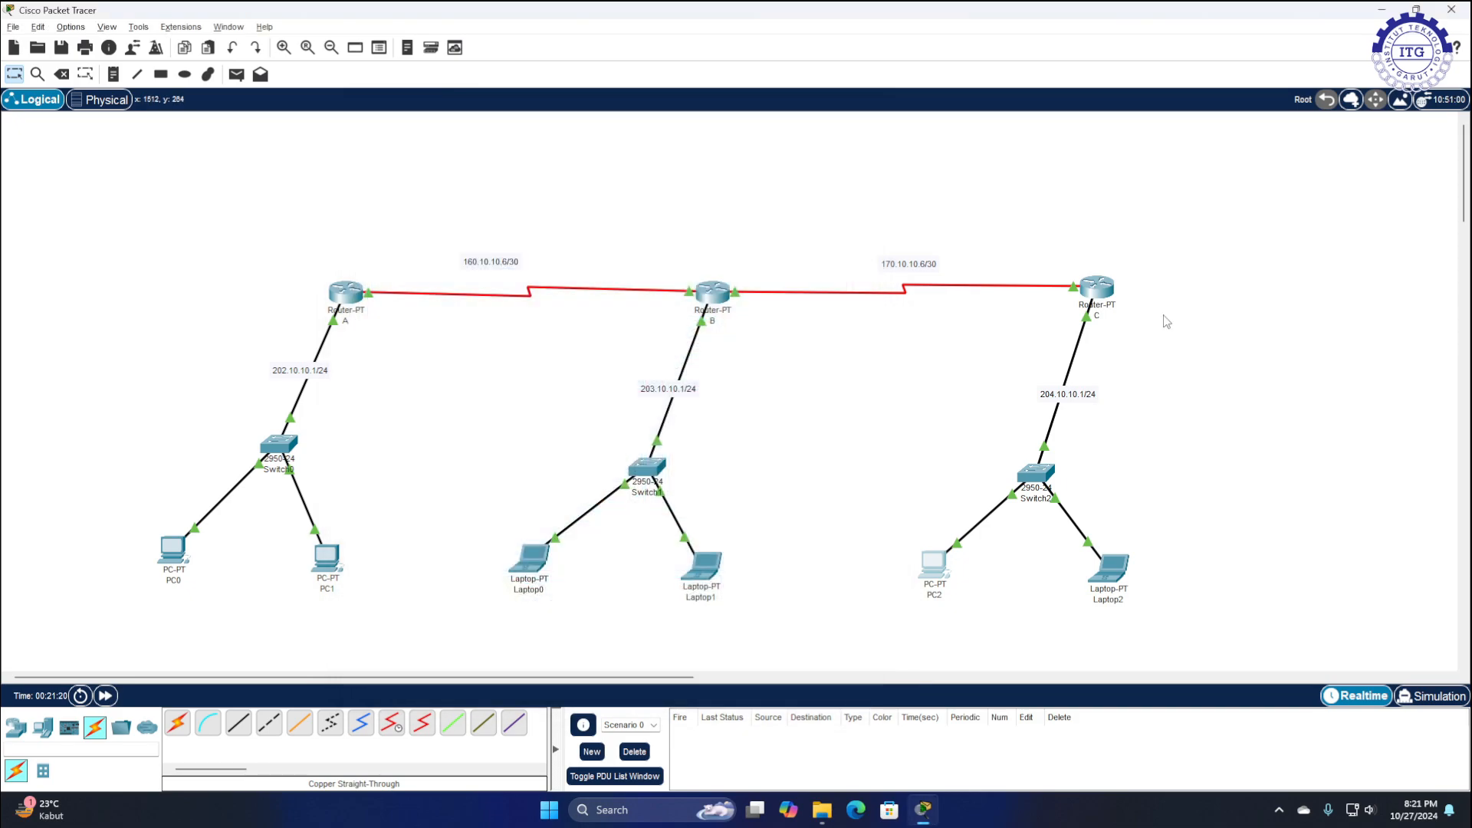
Reopen router C's command line and create a DHCP pool named router_C
click(1096, 289)
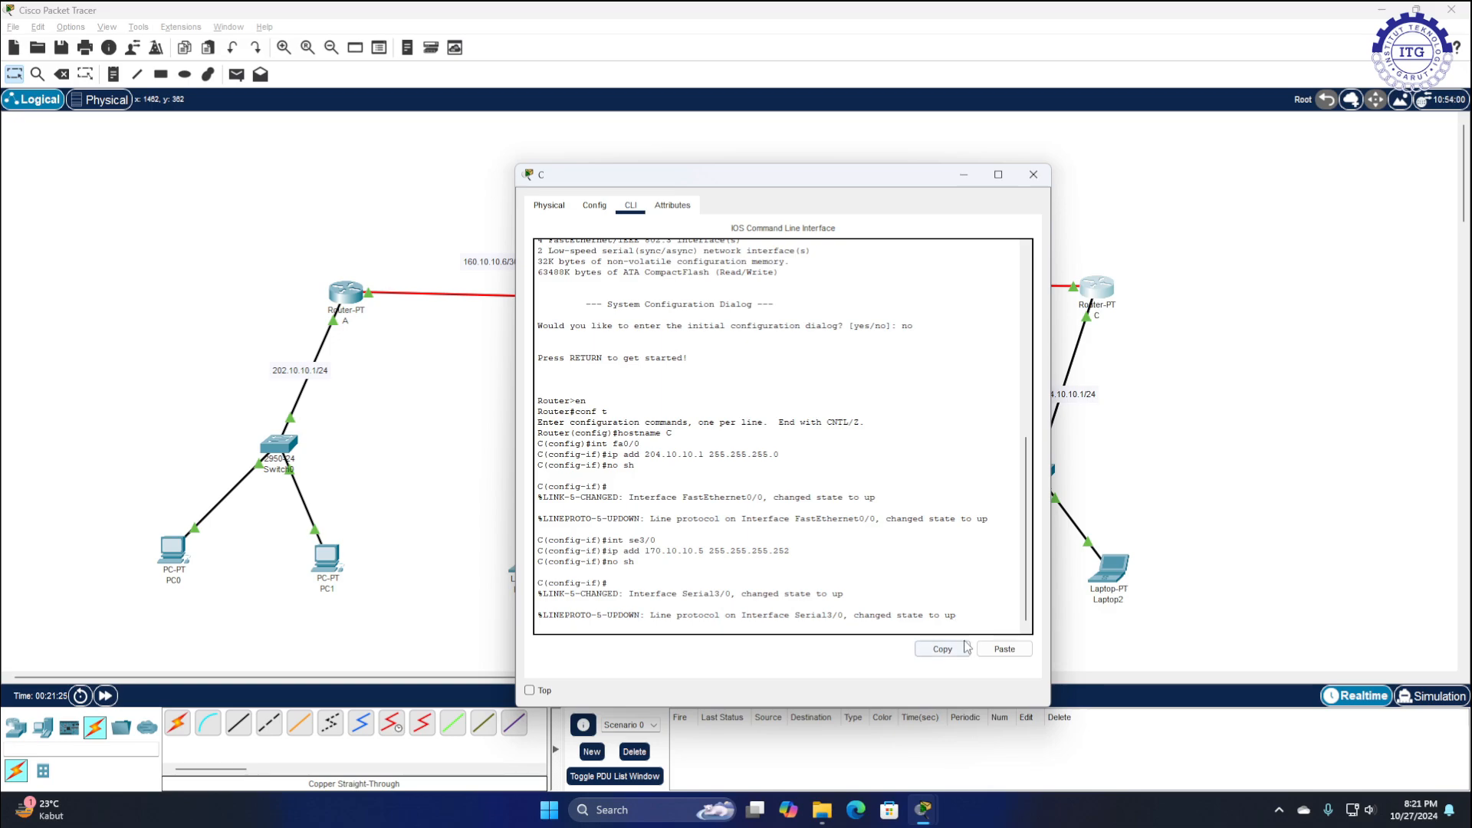
key(Return)
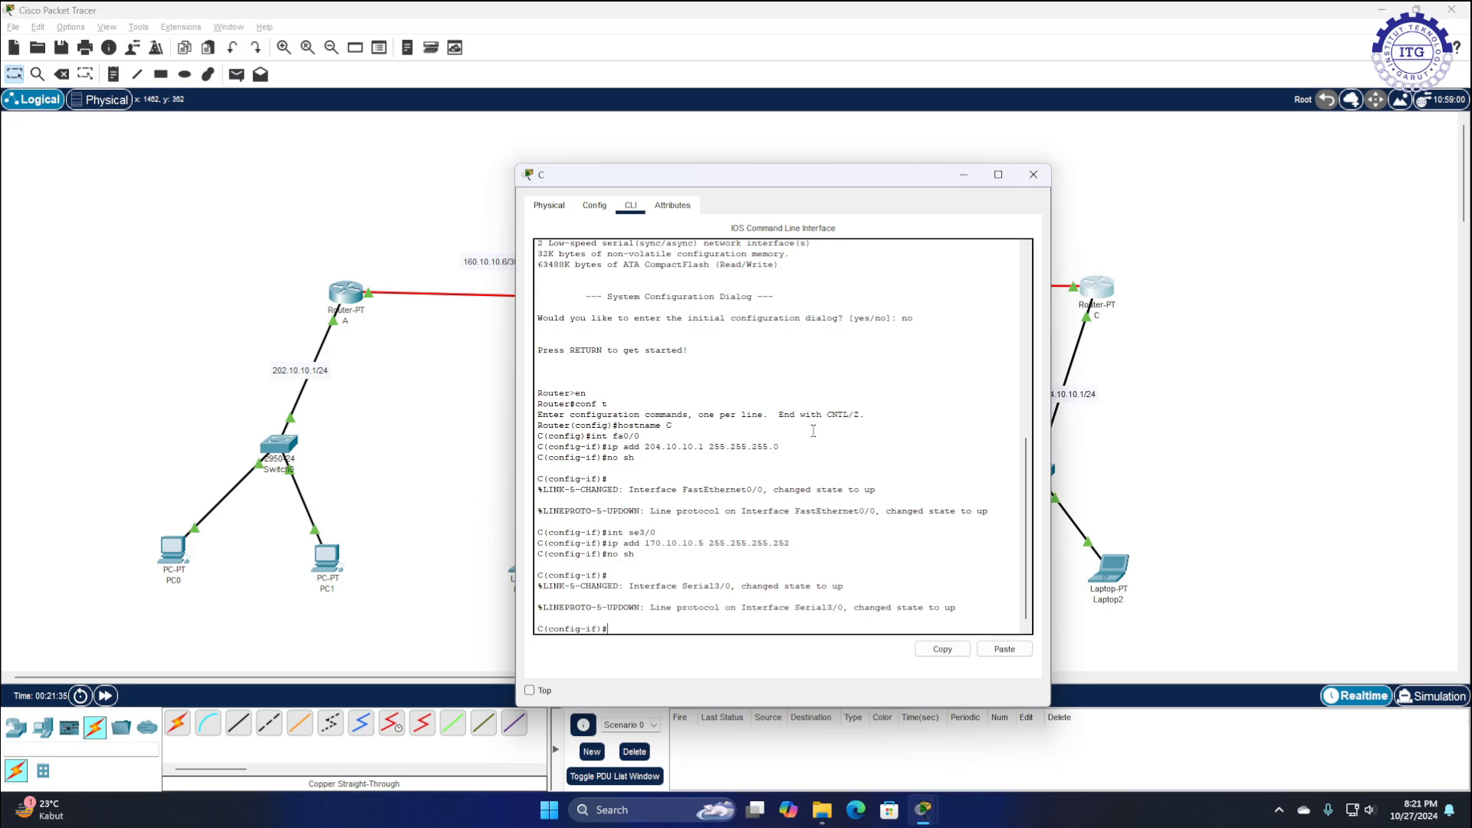
drag(770, 179, 545, 151)
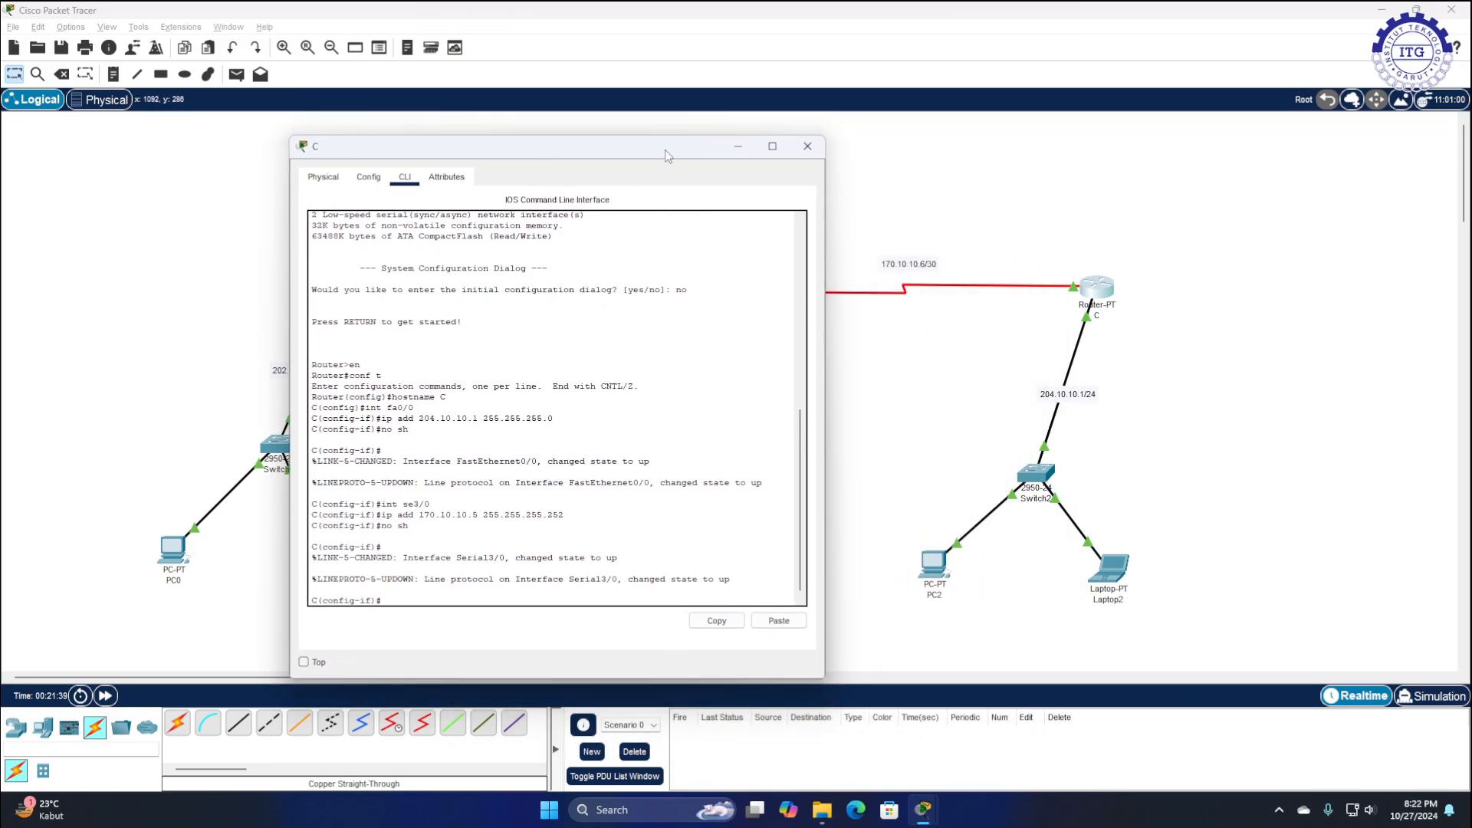
drag(665, 149, 754, 150)
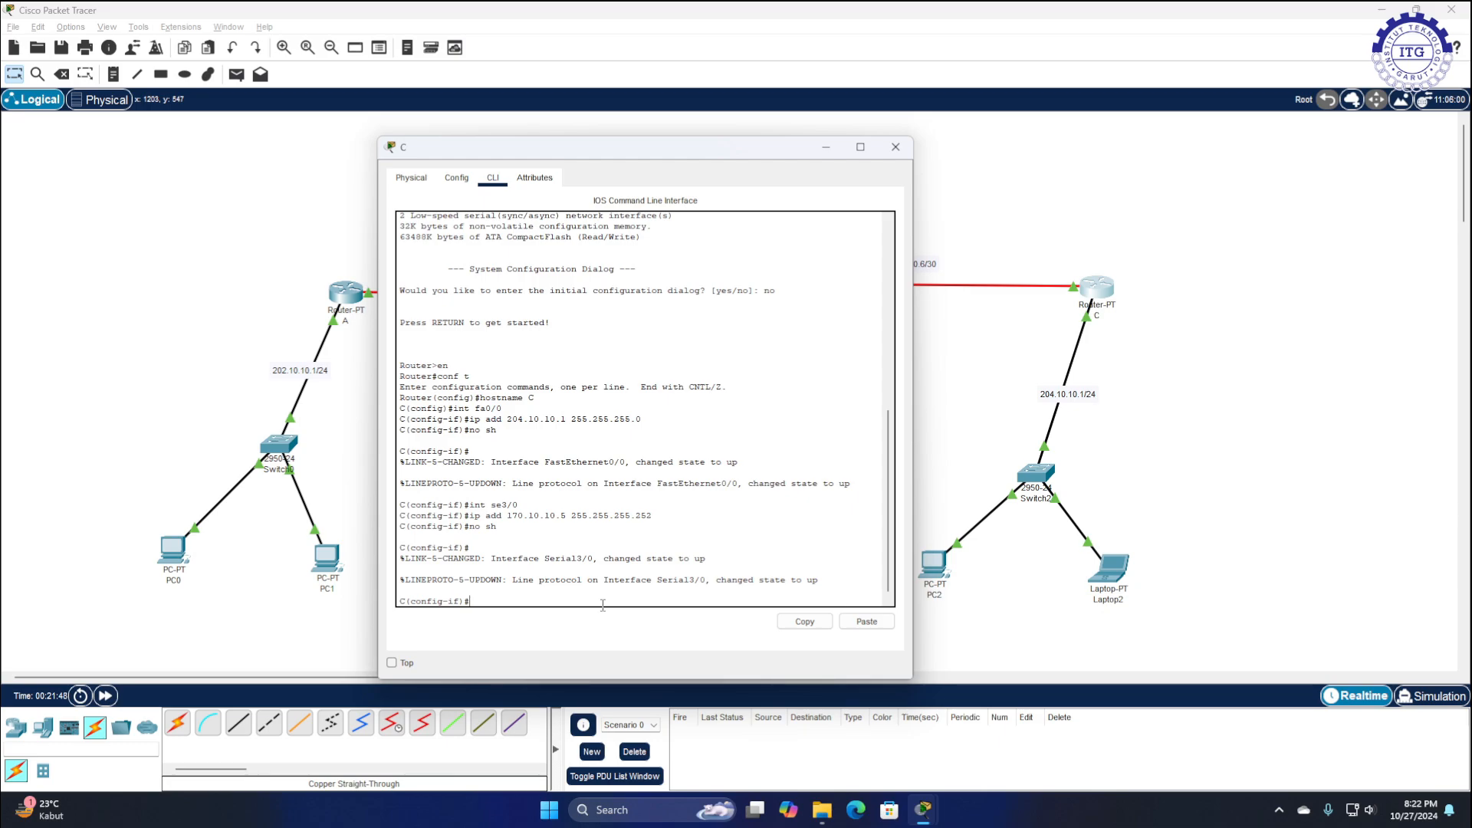
text(cp pool router_C)
key(Return)
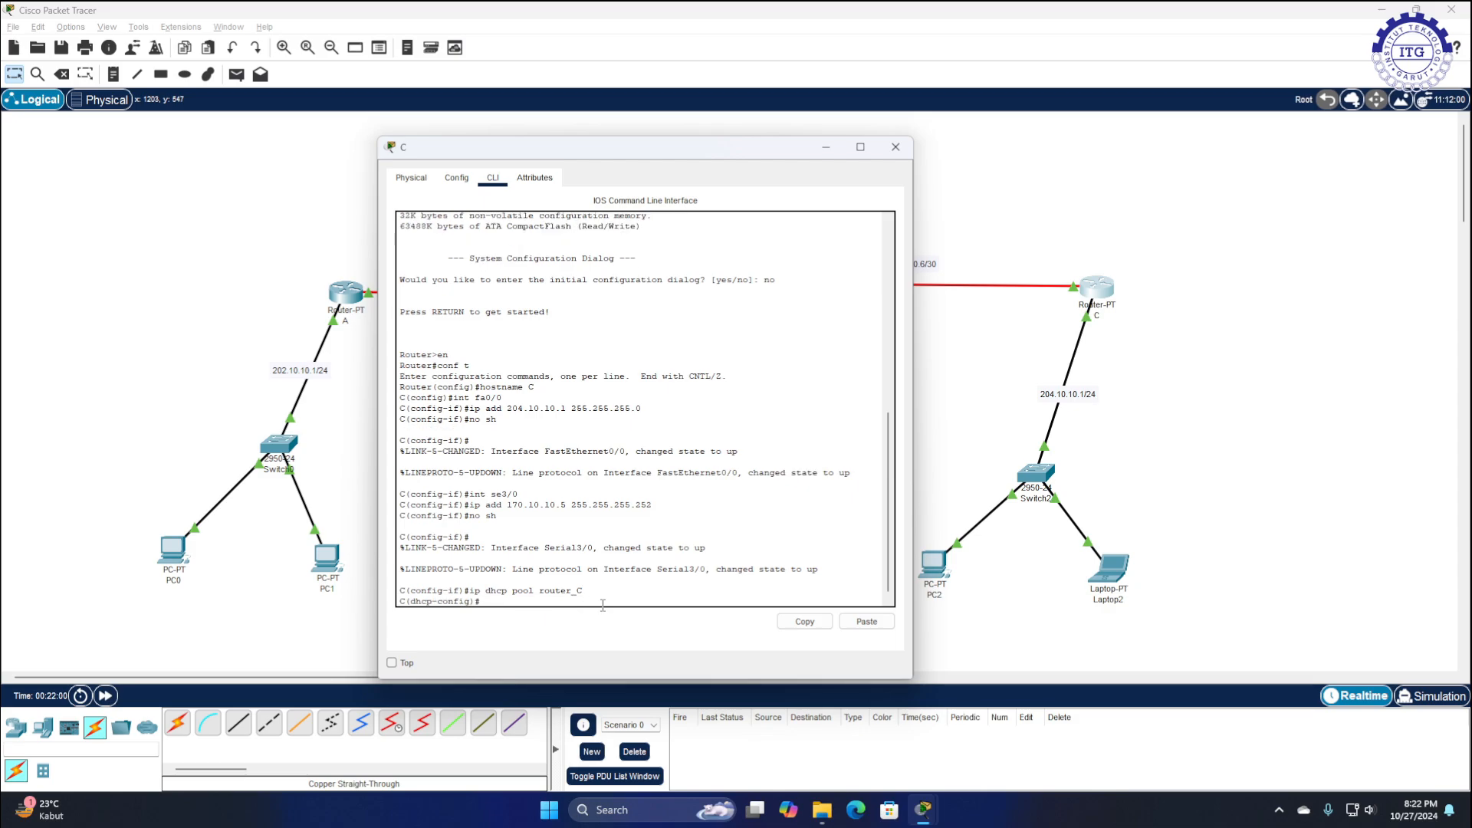
Set the pool's network to 204.10.10.0 255.255.255.0 and its default router to 204.10.10.1, exit the pool and close the router window
text(network)
text(204.10.10.0 255.255.255.0)
key(Return)
text(de)
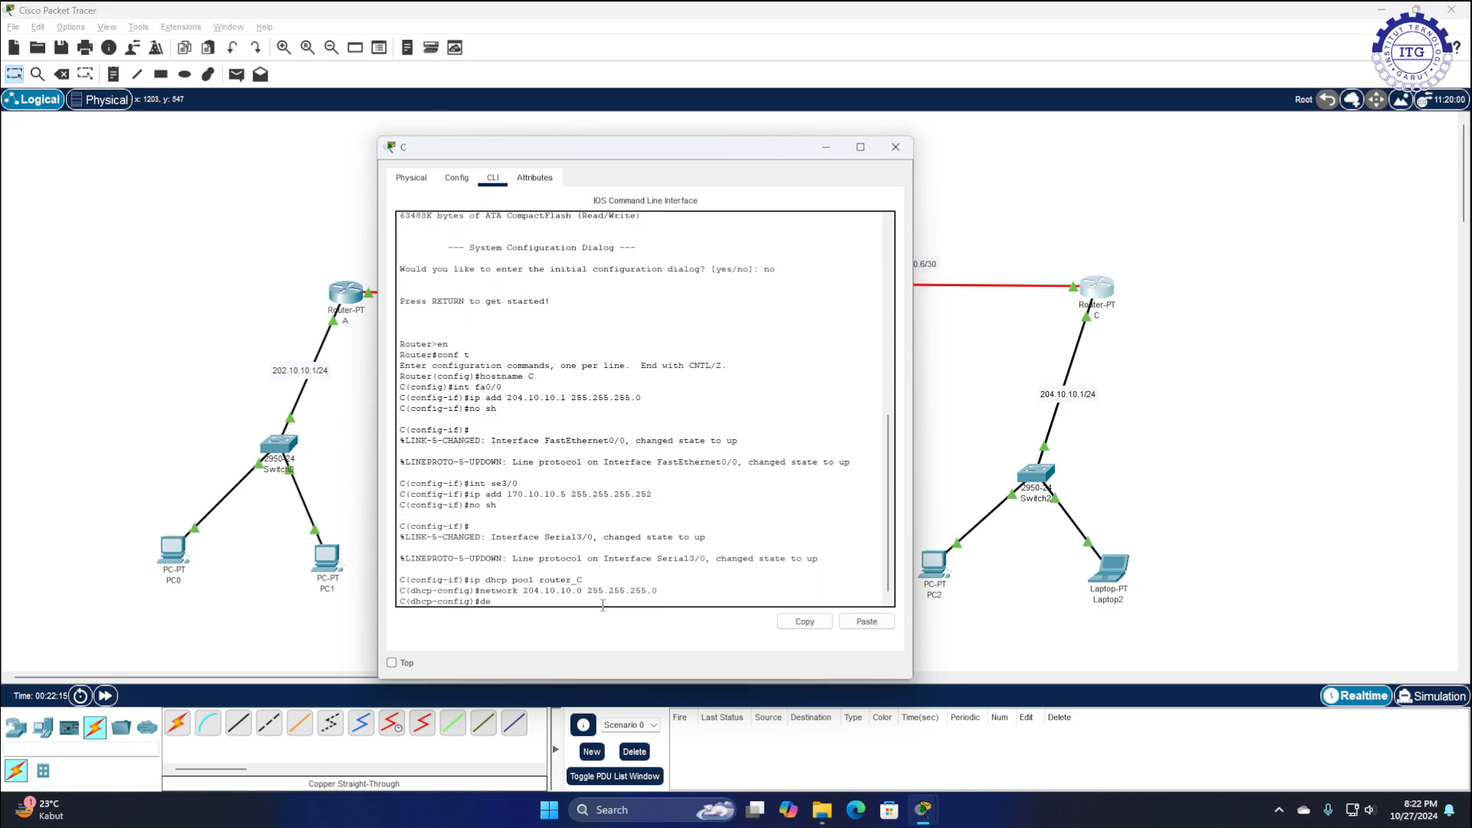
text(fault-router 204.10.10.1)
key(Return)
text(cit)
key(Return)
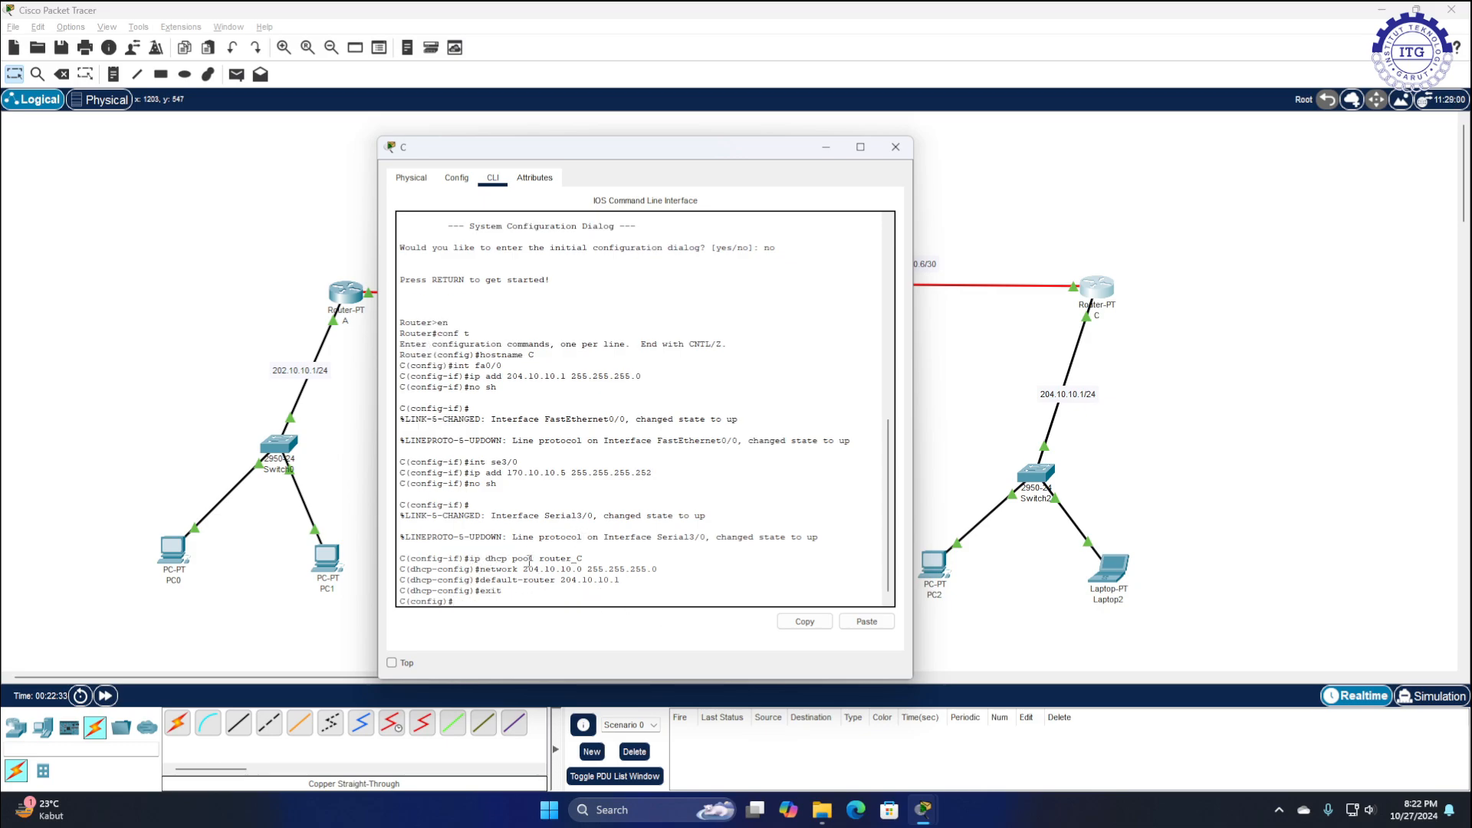
click(896, 146)
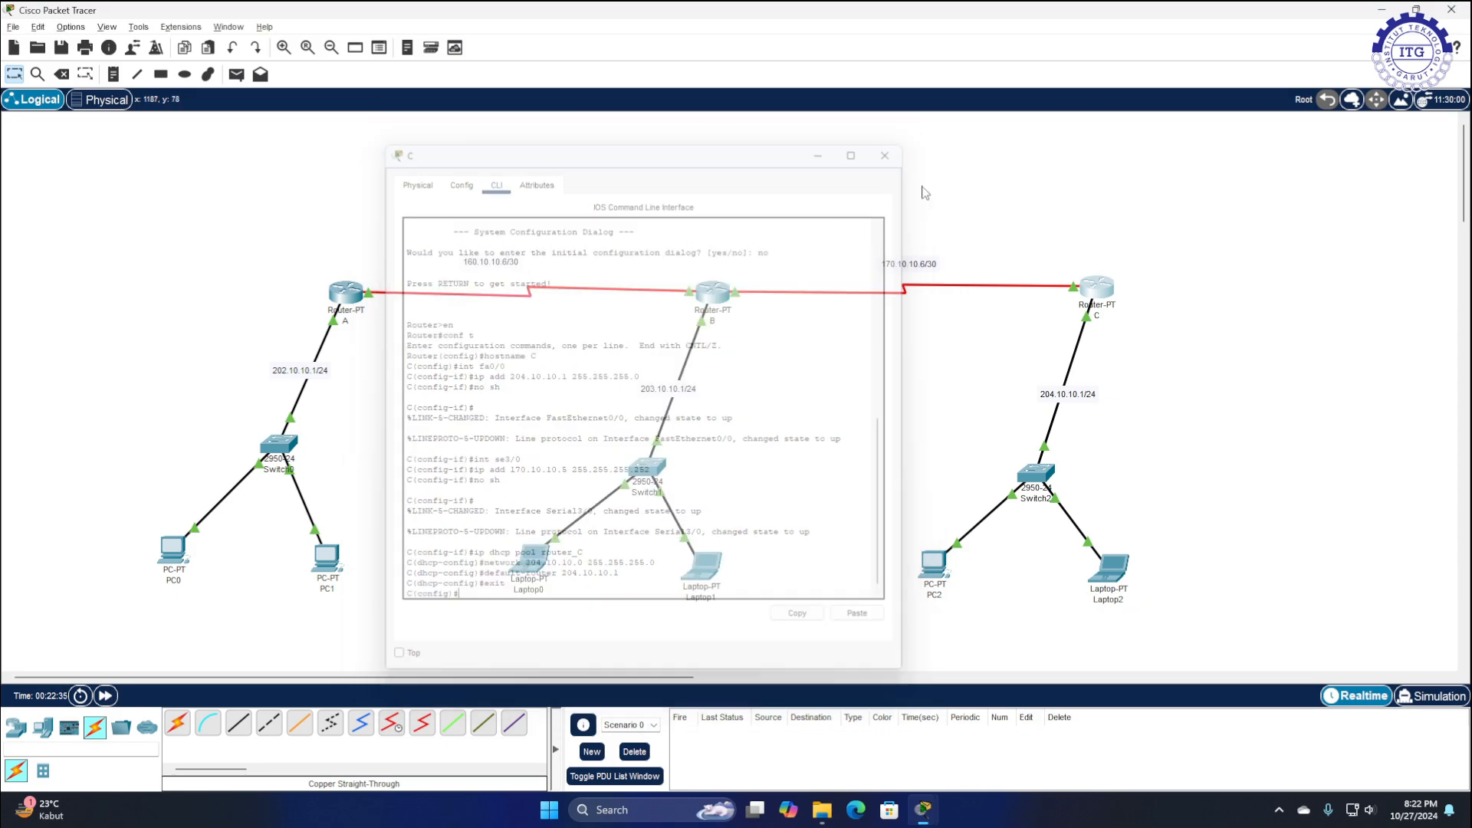
Renew PC2's address by switching its IP configuration to static and back to DHCP, and close its window
click(931, 564)
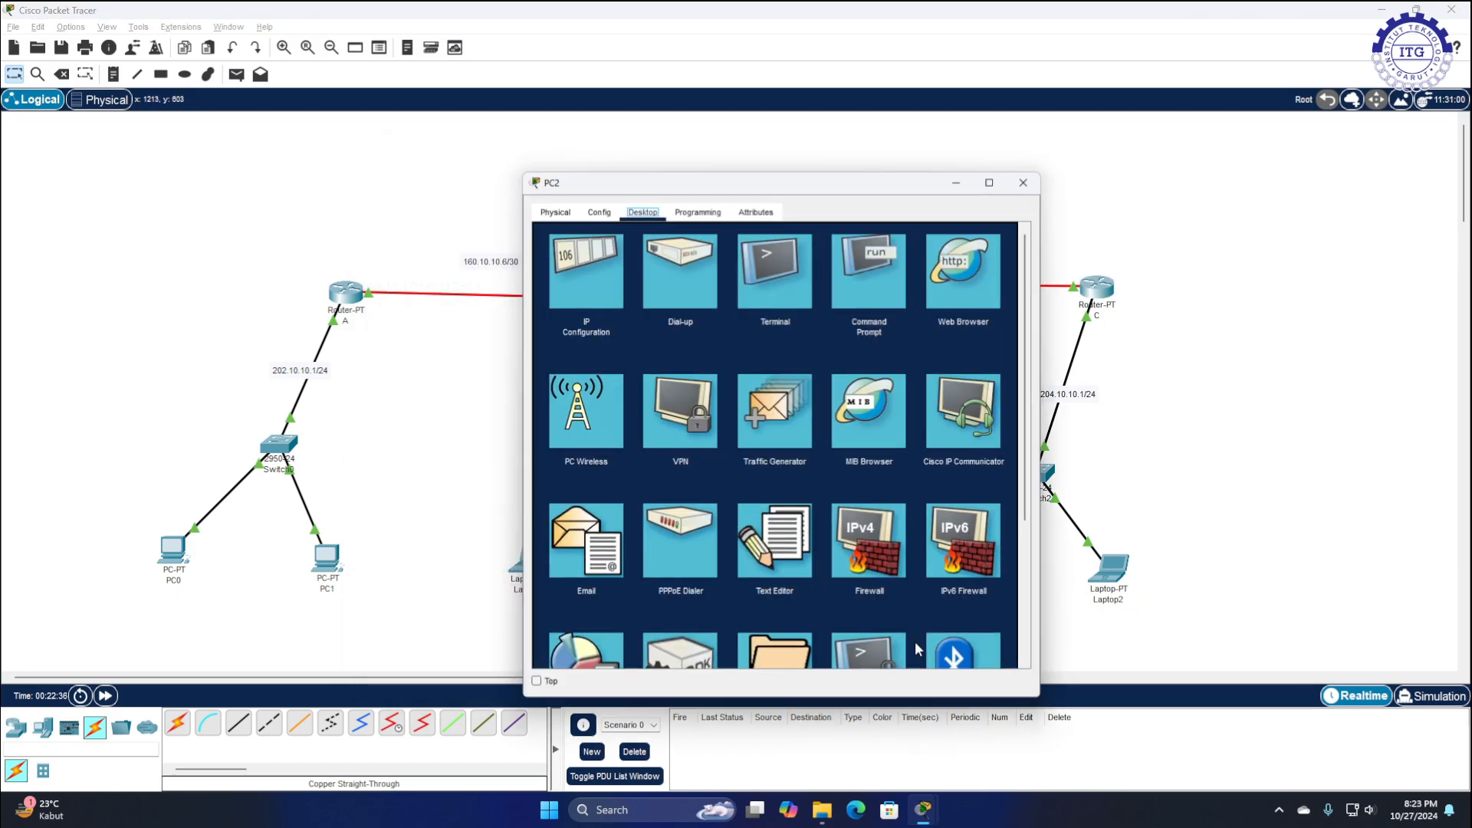
drag(562, 175, 445, 149)
click(464, 246)
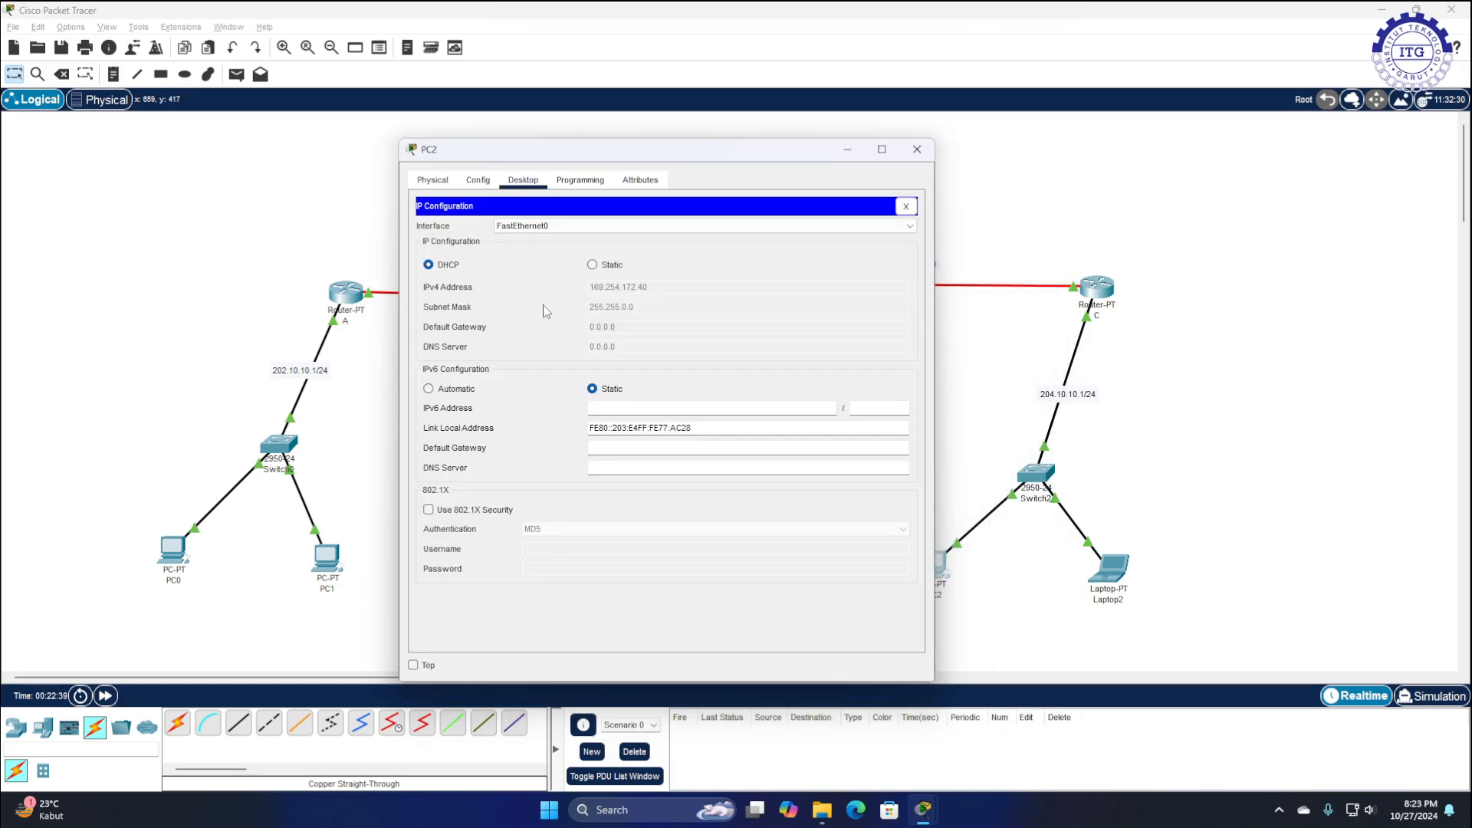
click(598, 266)
click(450, 268)
drag(761, 155, 710, 144)
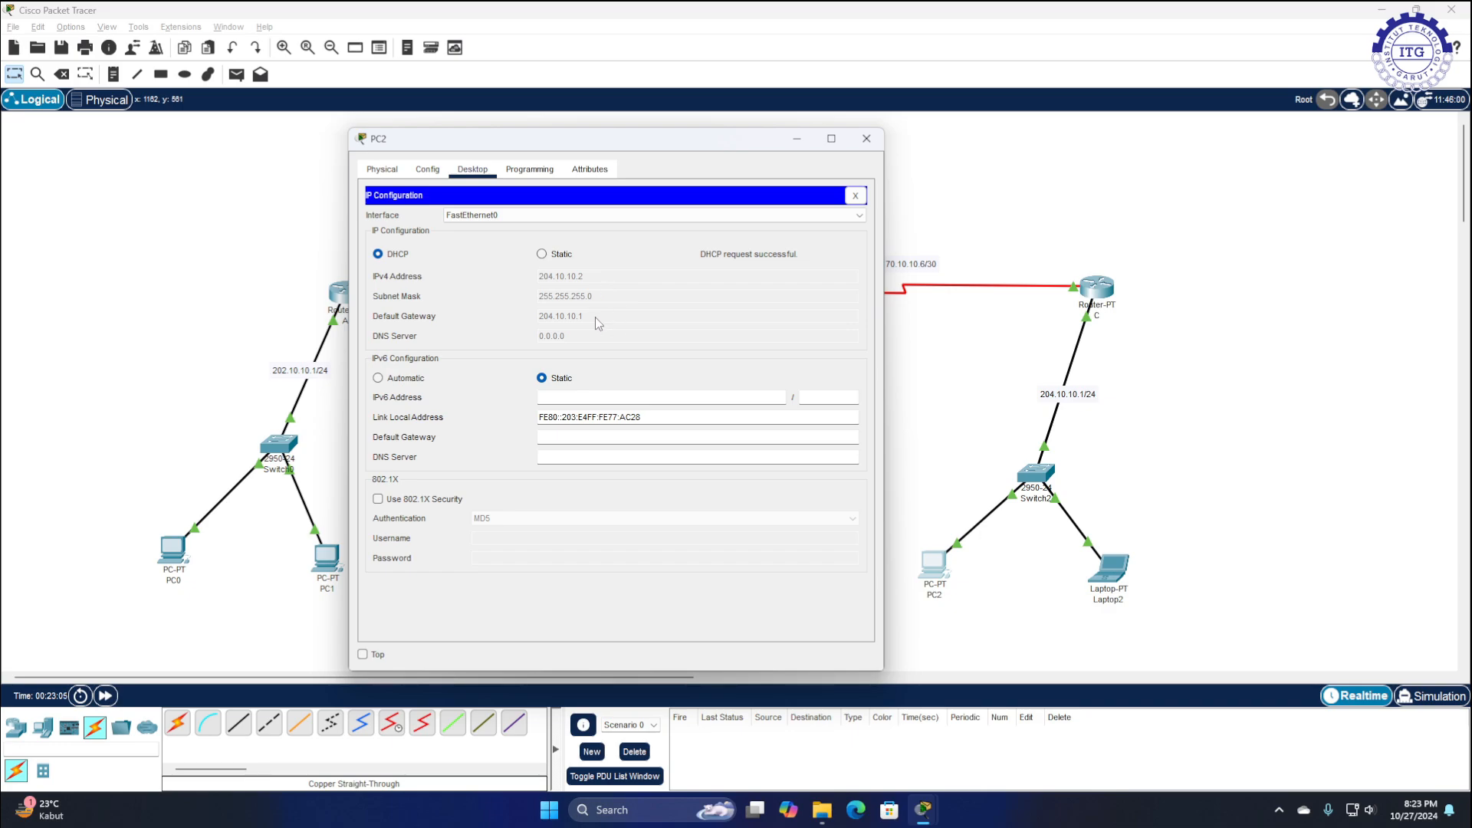
click(866, 138)
Set Laptop2's IP configuration to DHCP and close its window
click(1110, 569)
click(640, 204)
click(592, 266)
click(565, 290)
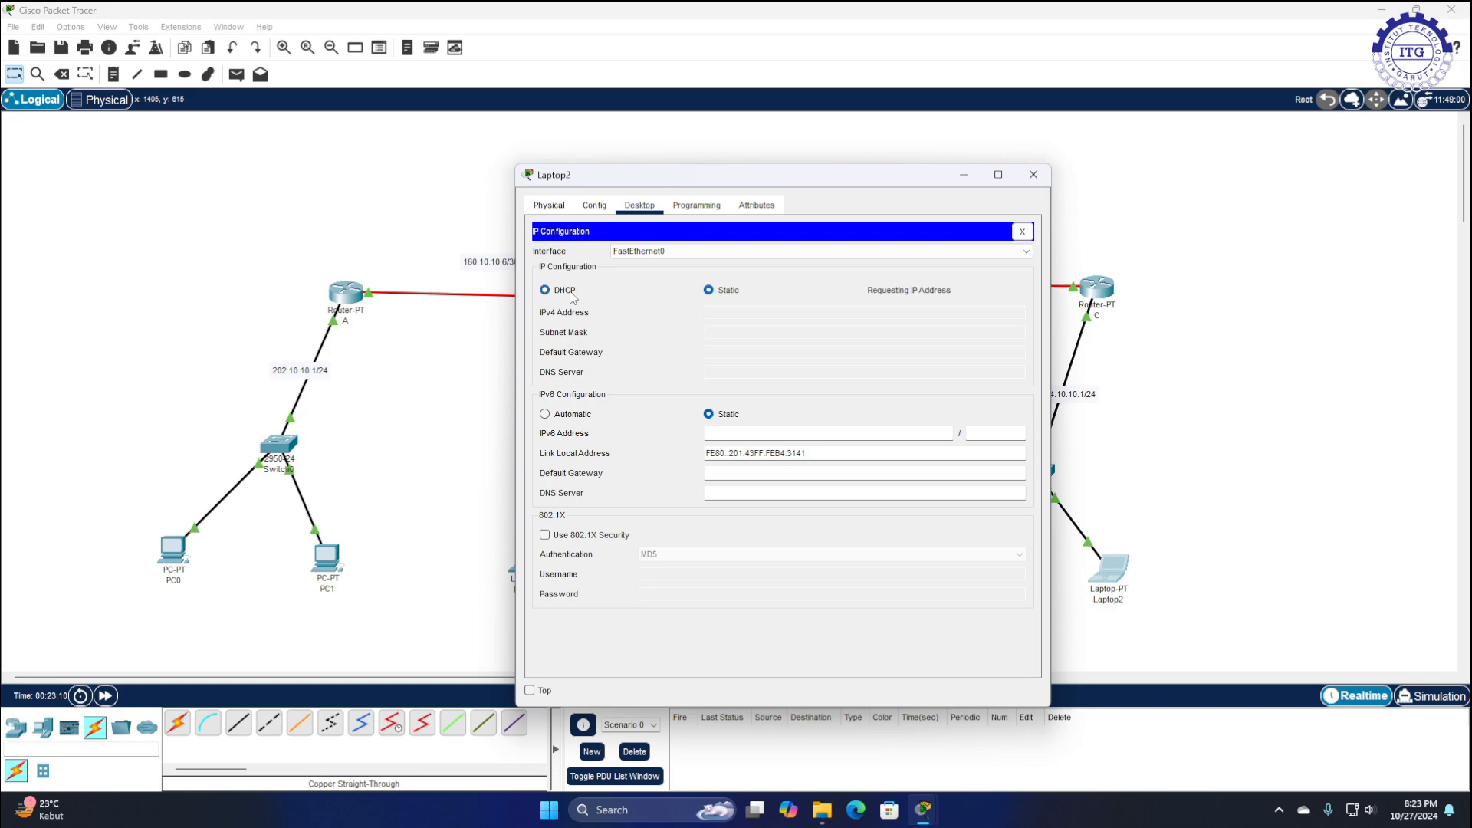
drag(693, 181, 440, 144)
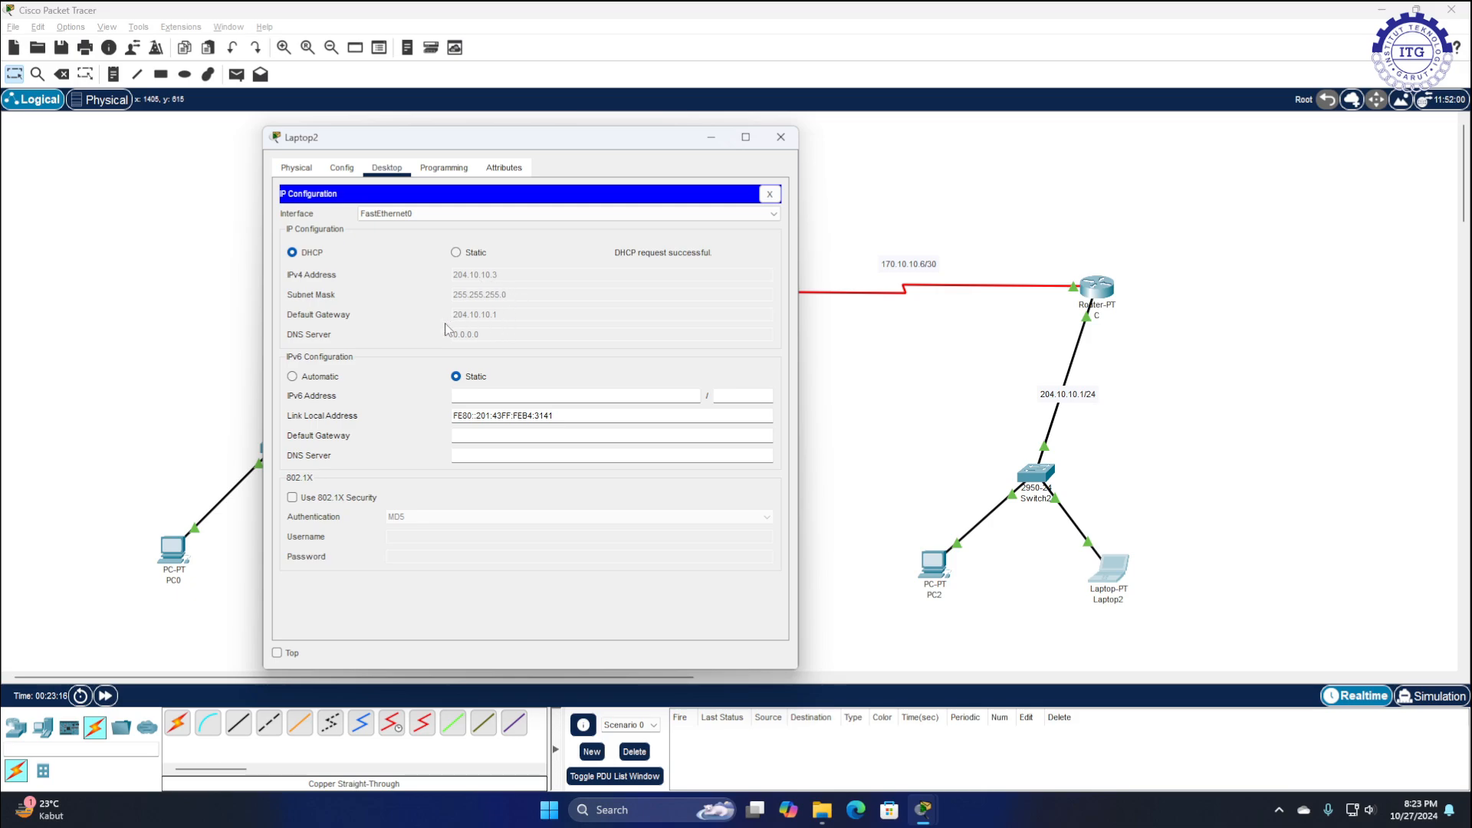
click(781, 138)
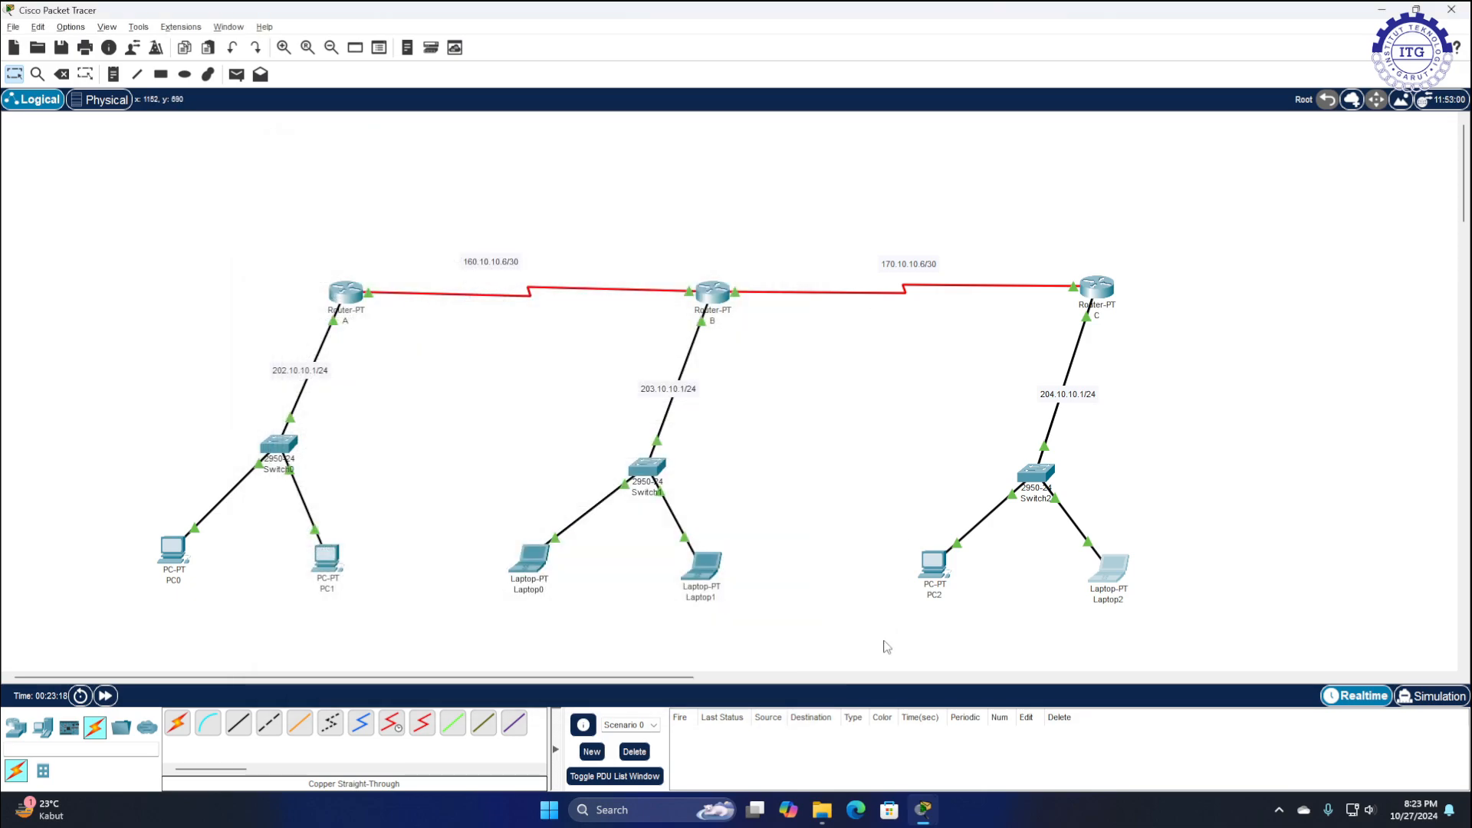
Test connectivity with simple PDUs from PC2 to Laptop2 and from PC2 to router C, and delete the test scenario
click(237, 74)
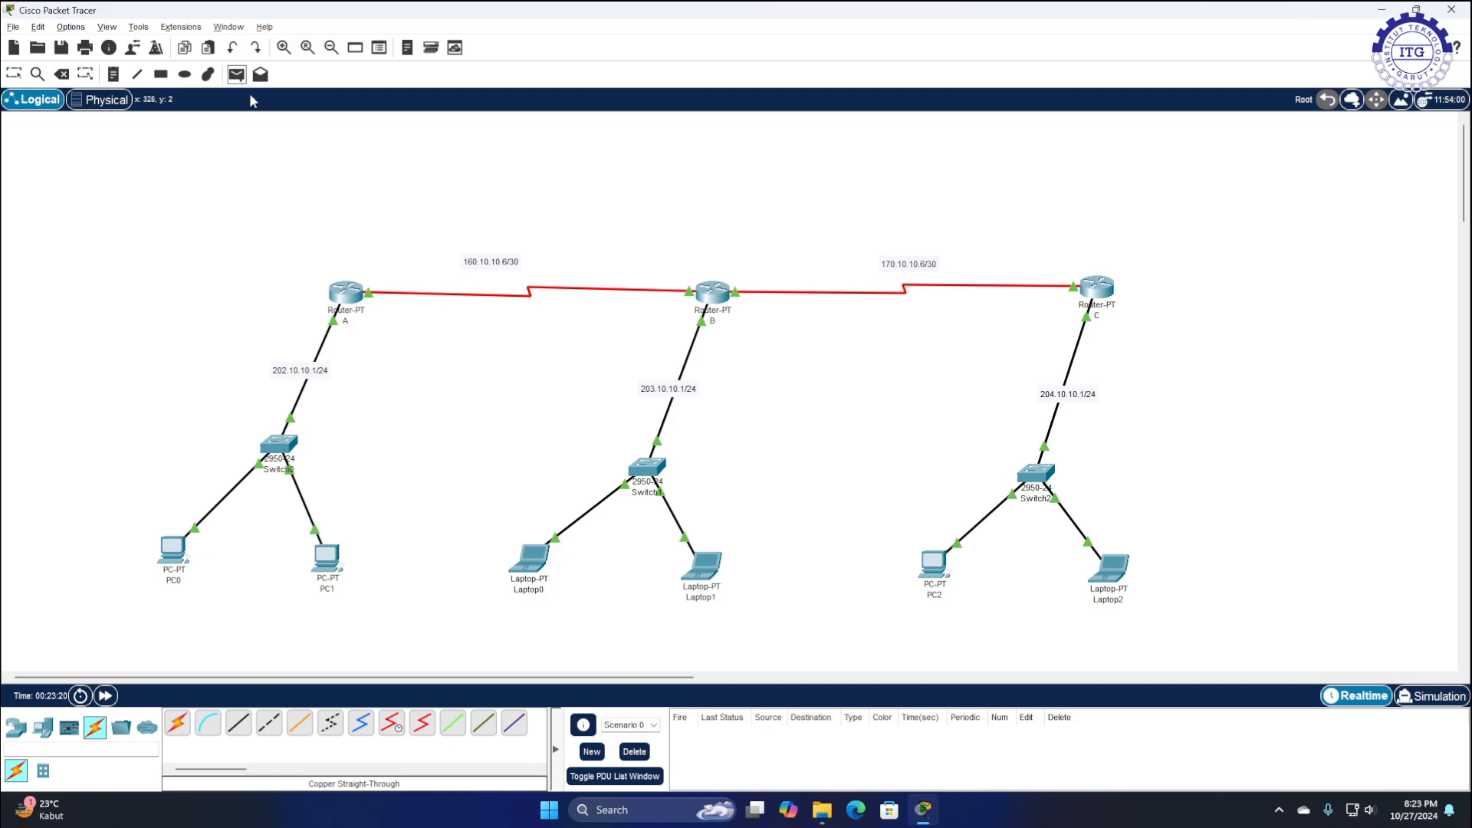
click(937, 567)
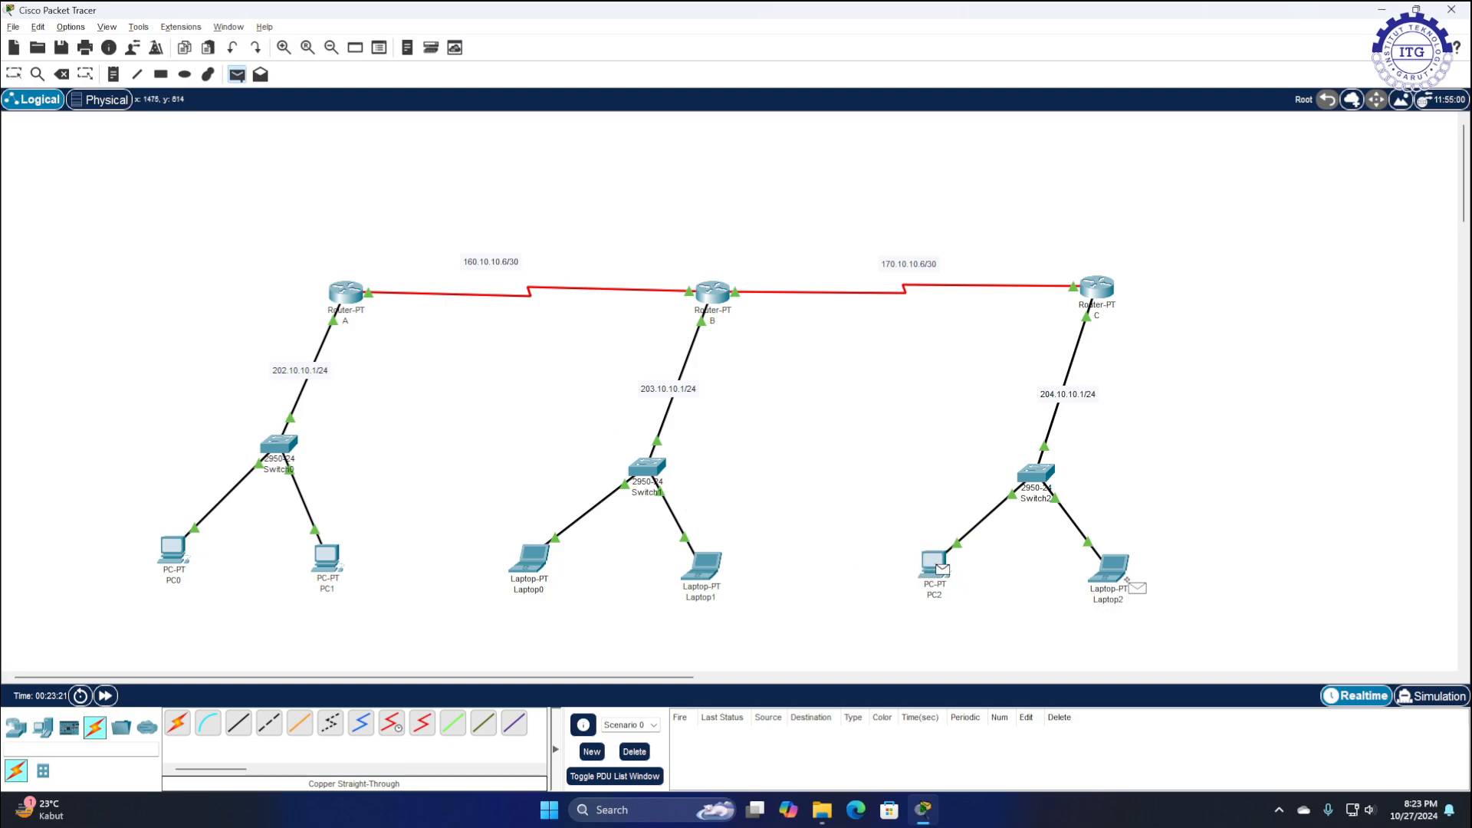
click(1108, 579)
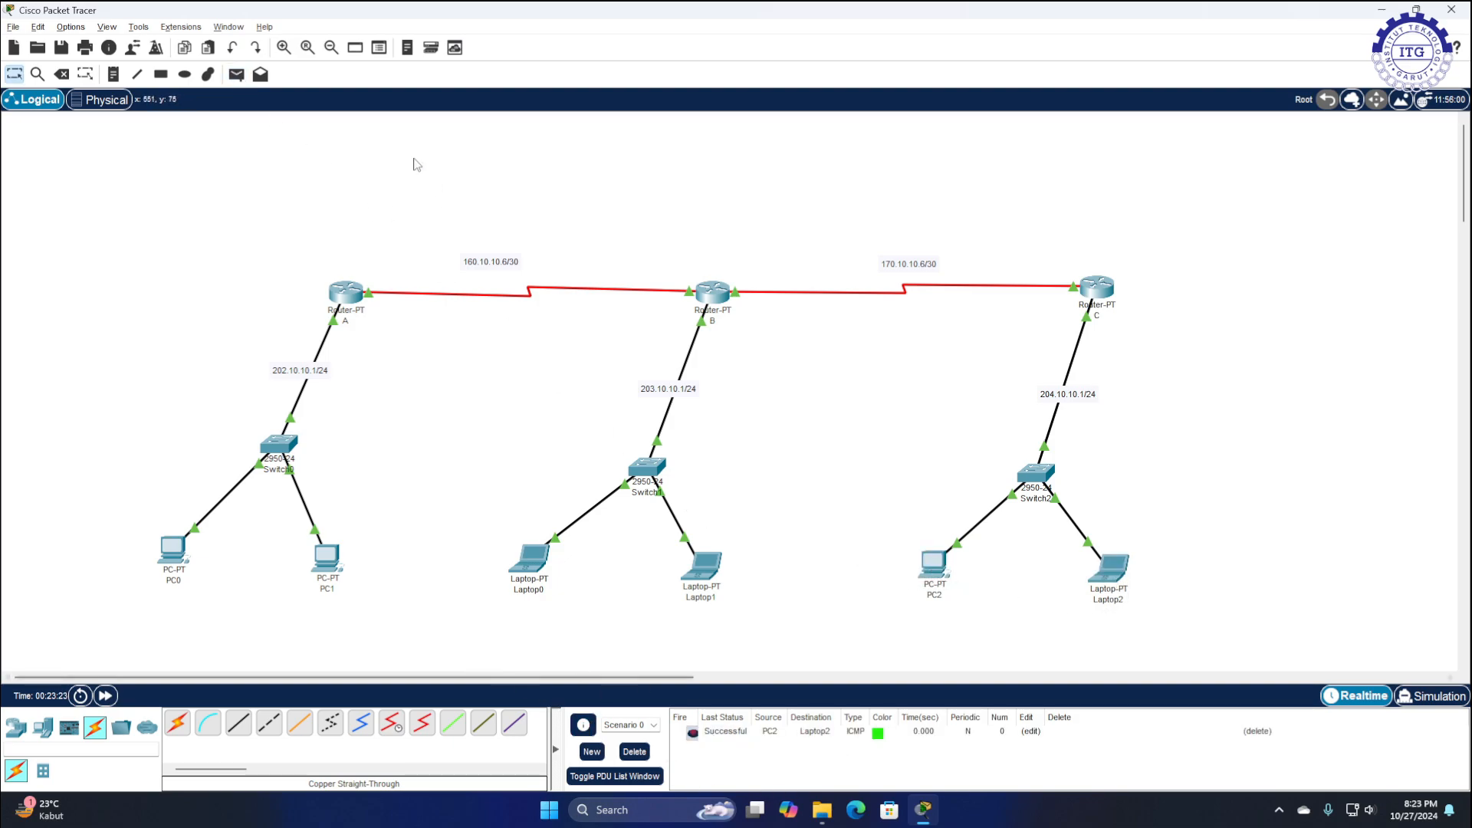
click(236, 73)
click(934, 566)
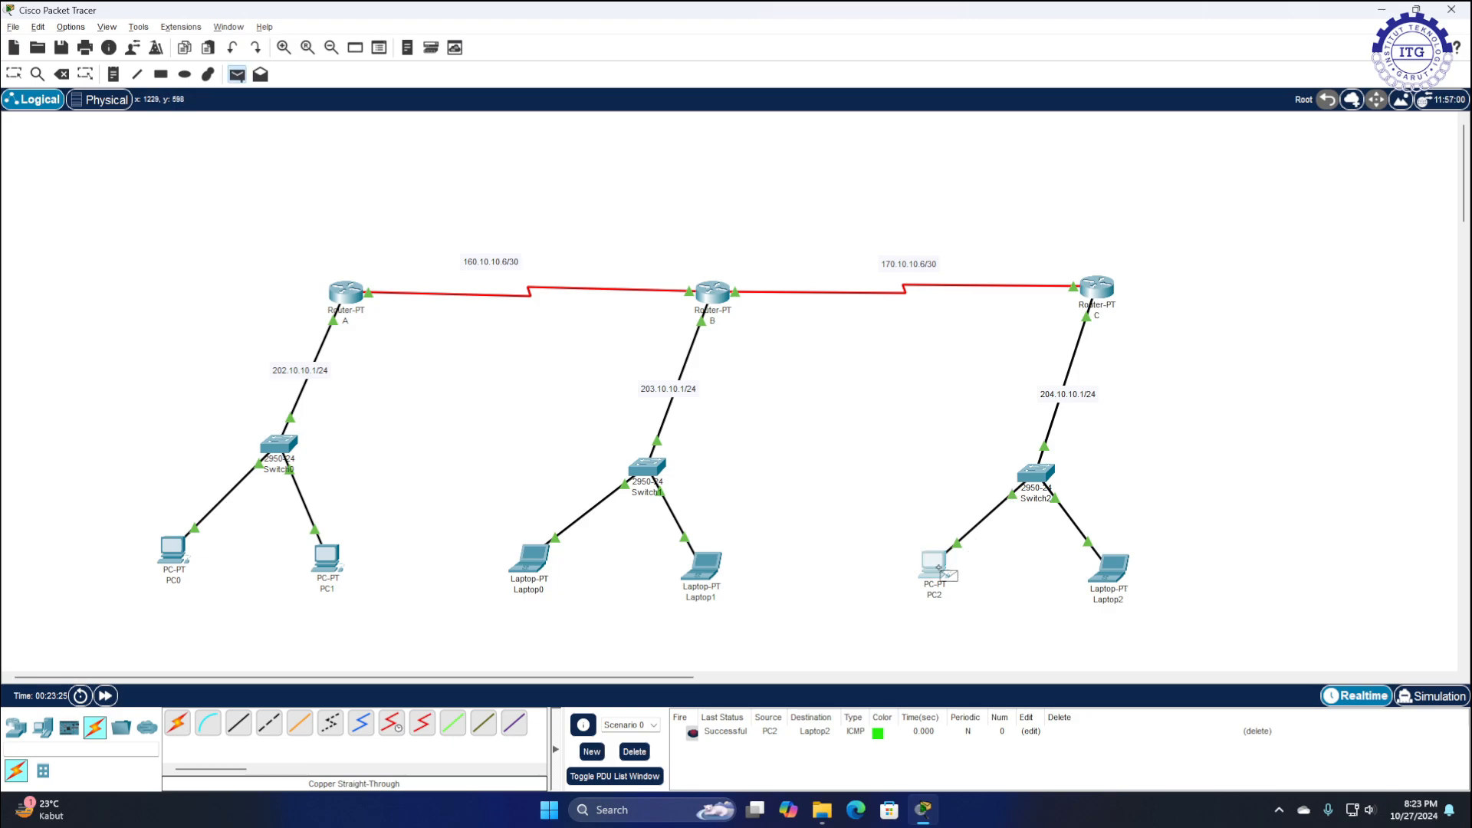
click(1096, 287)
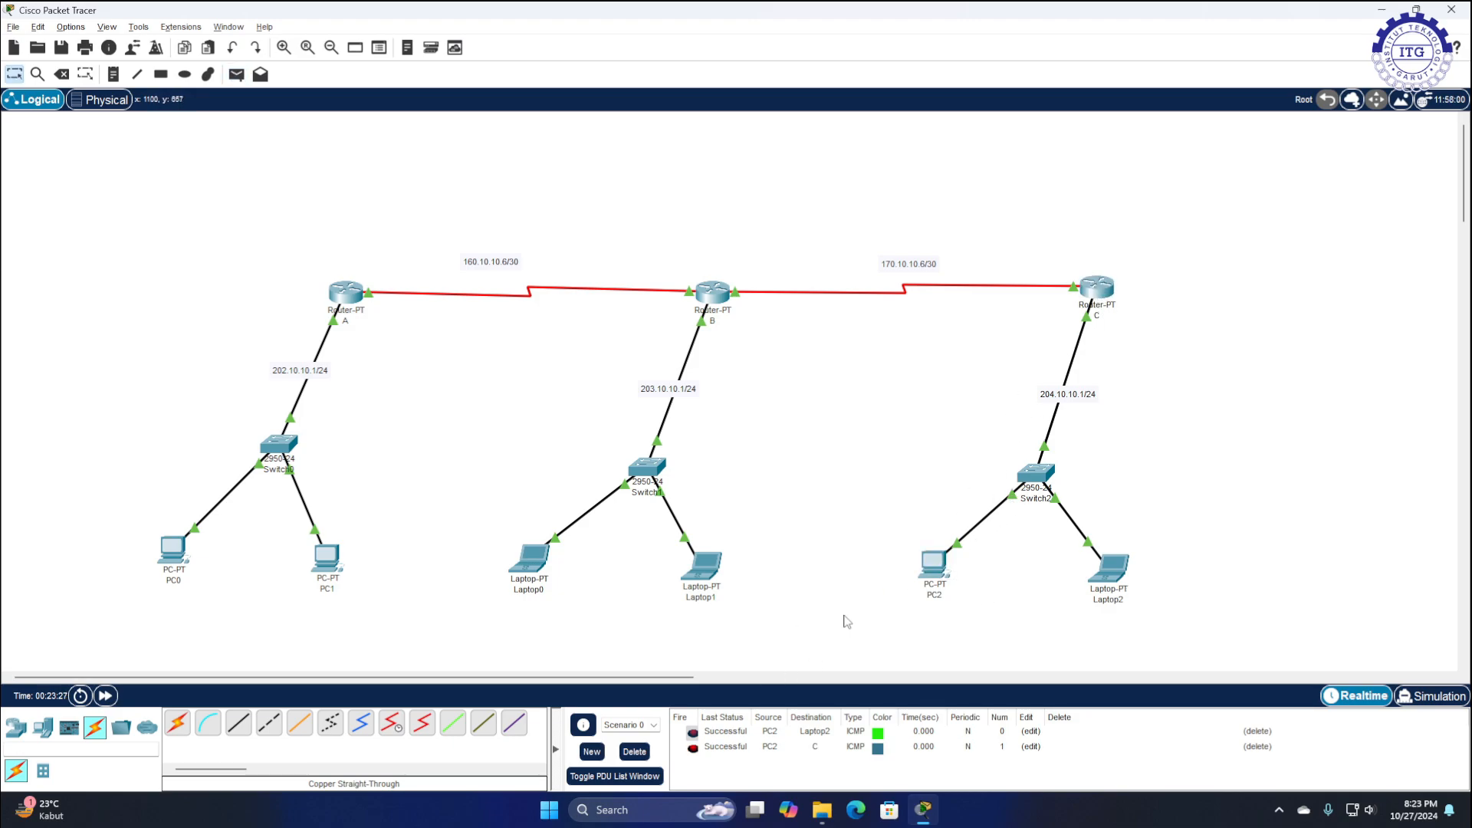
click(635, 753)
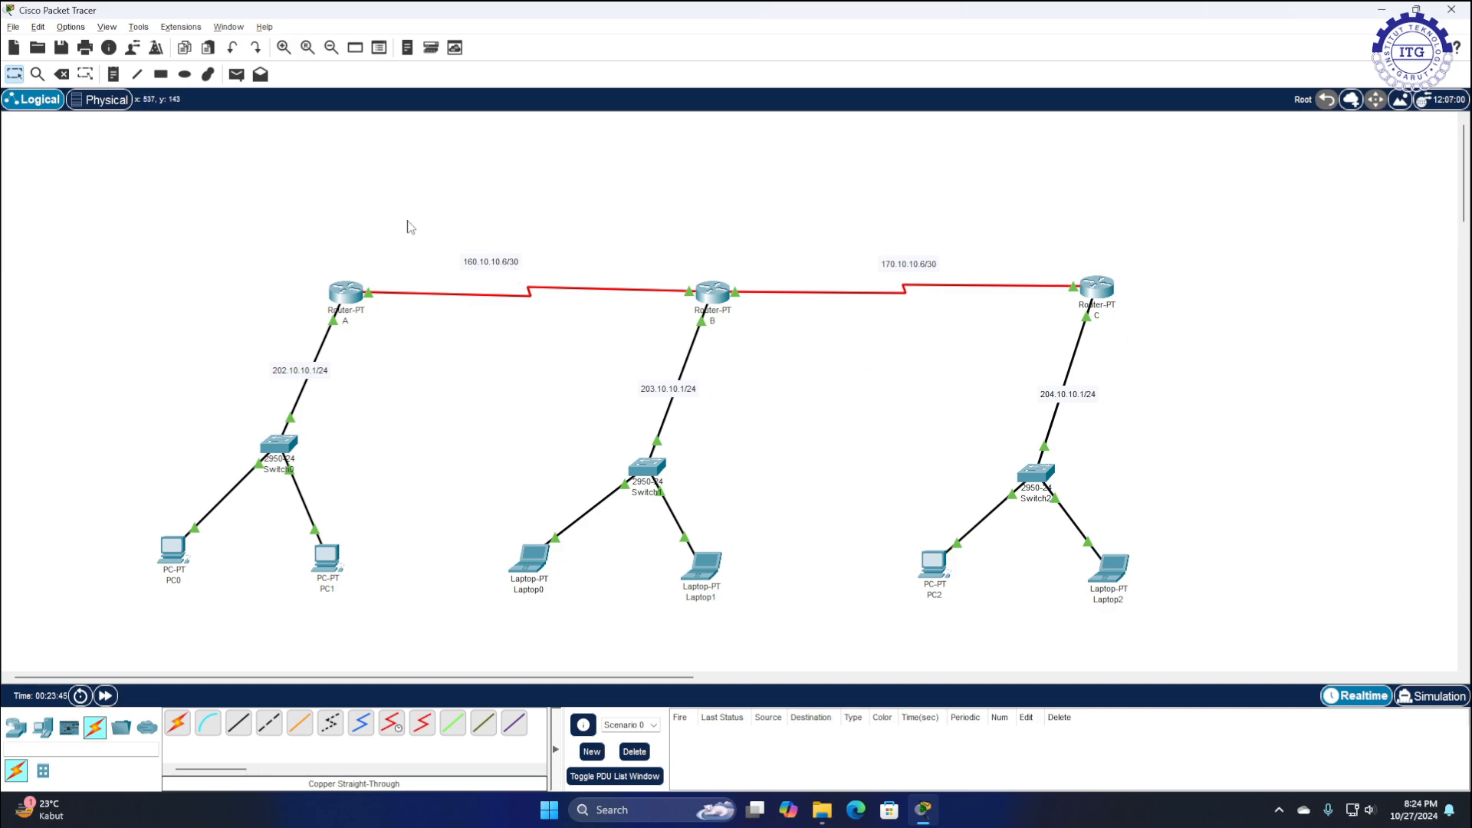
Open router A's command line, enter global configuration mode and start RIP configuration with router rip
click(345, 291)
drag(724, 184, 610, 126)
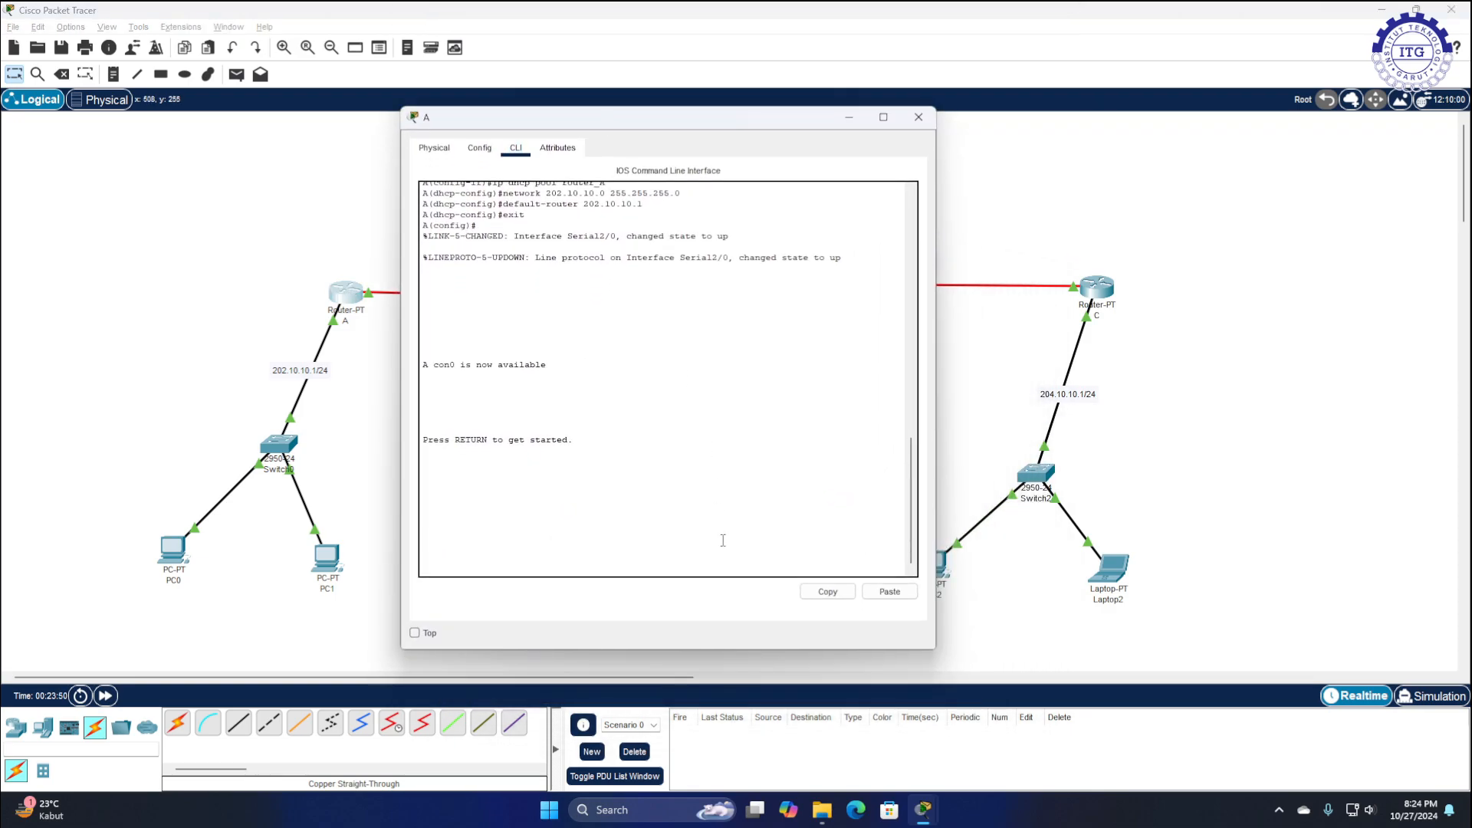
key(Return)
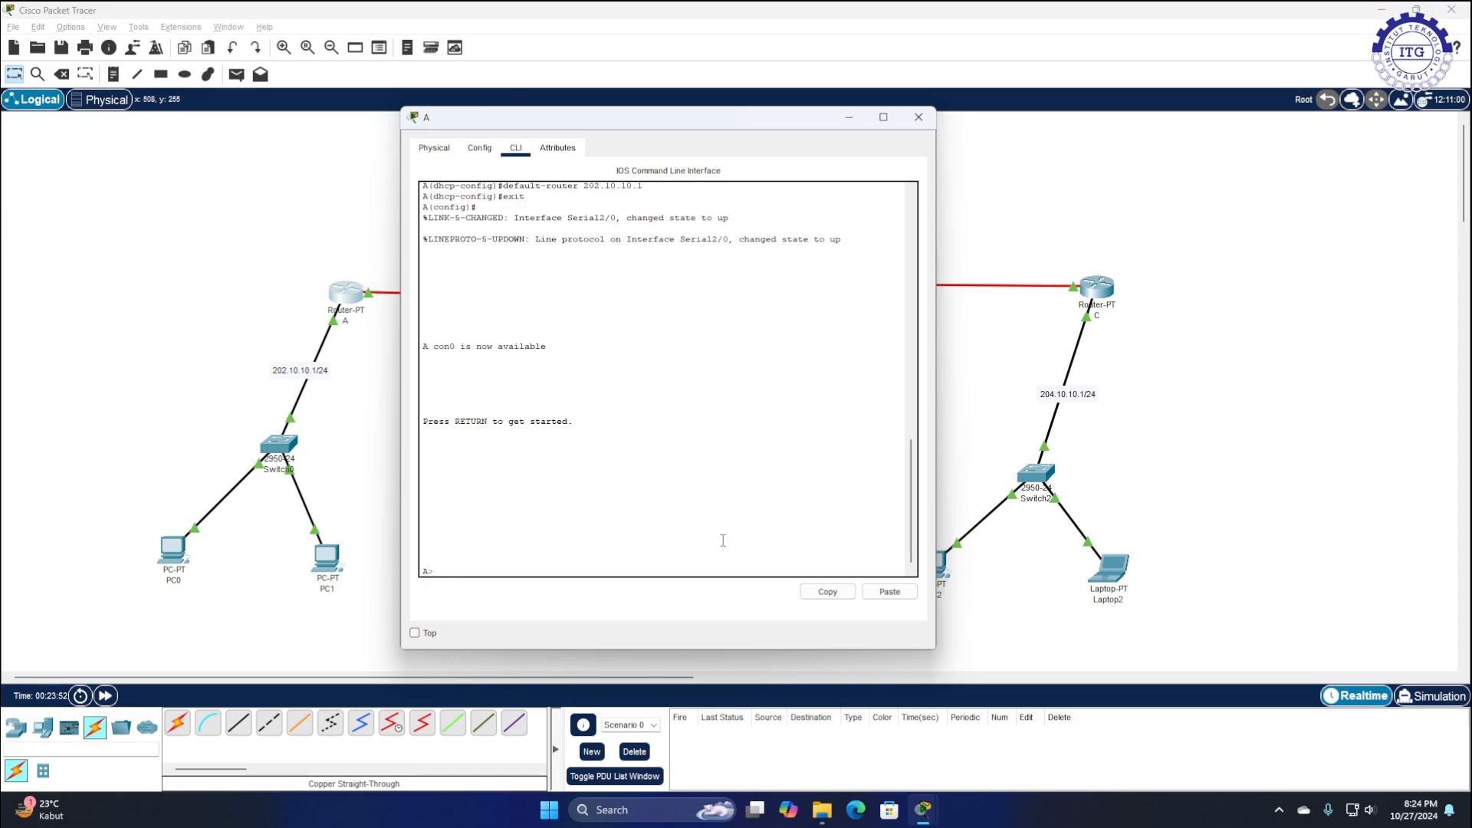
text(en)
key(Return)
text(config)
key(BackSpace)
key(BackSpace)
key(Return)
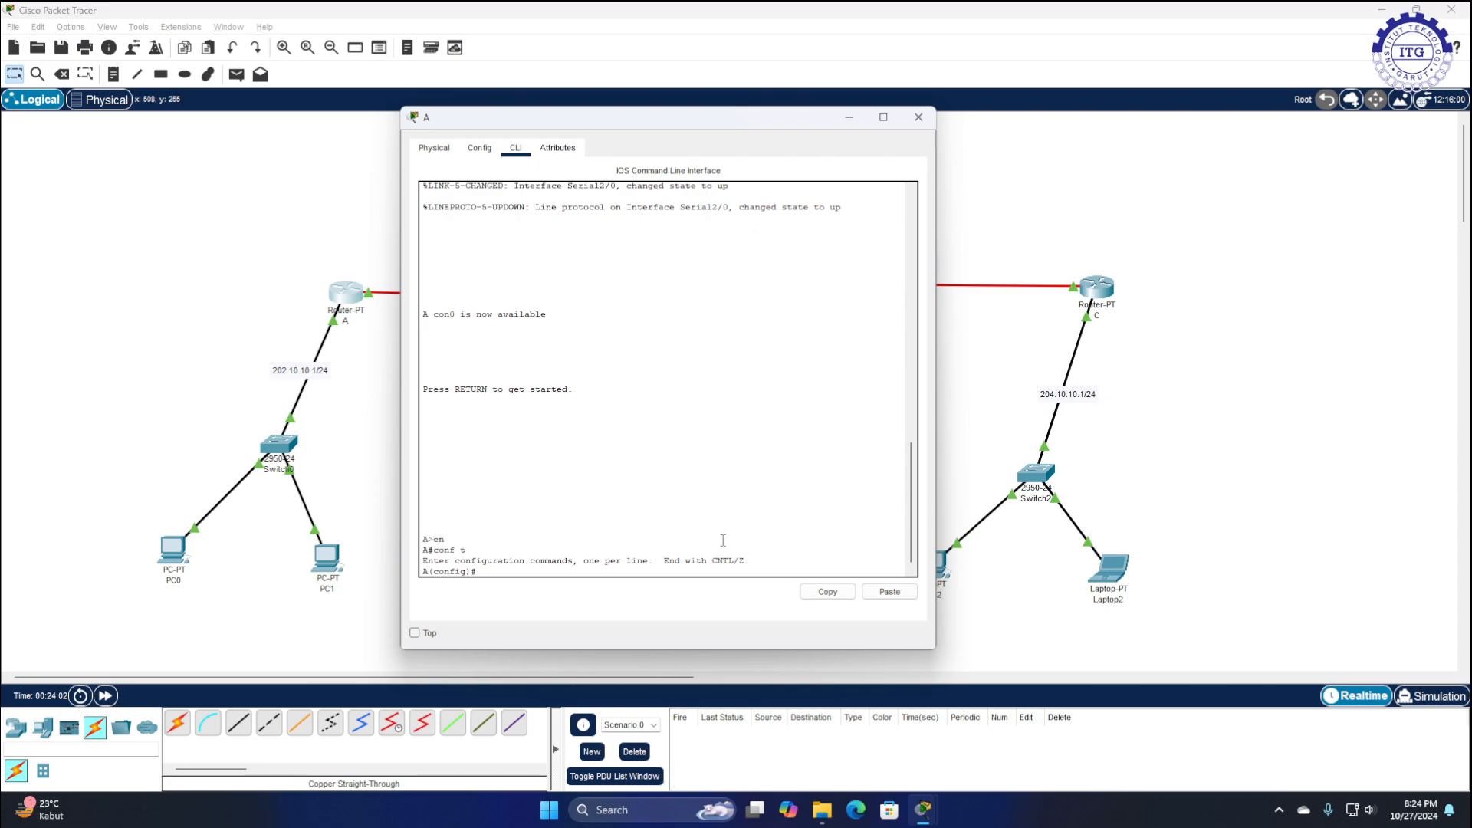
text(router rip)
key(Return)
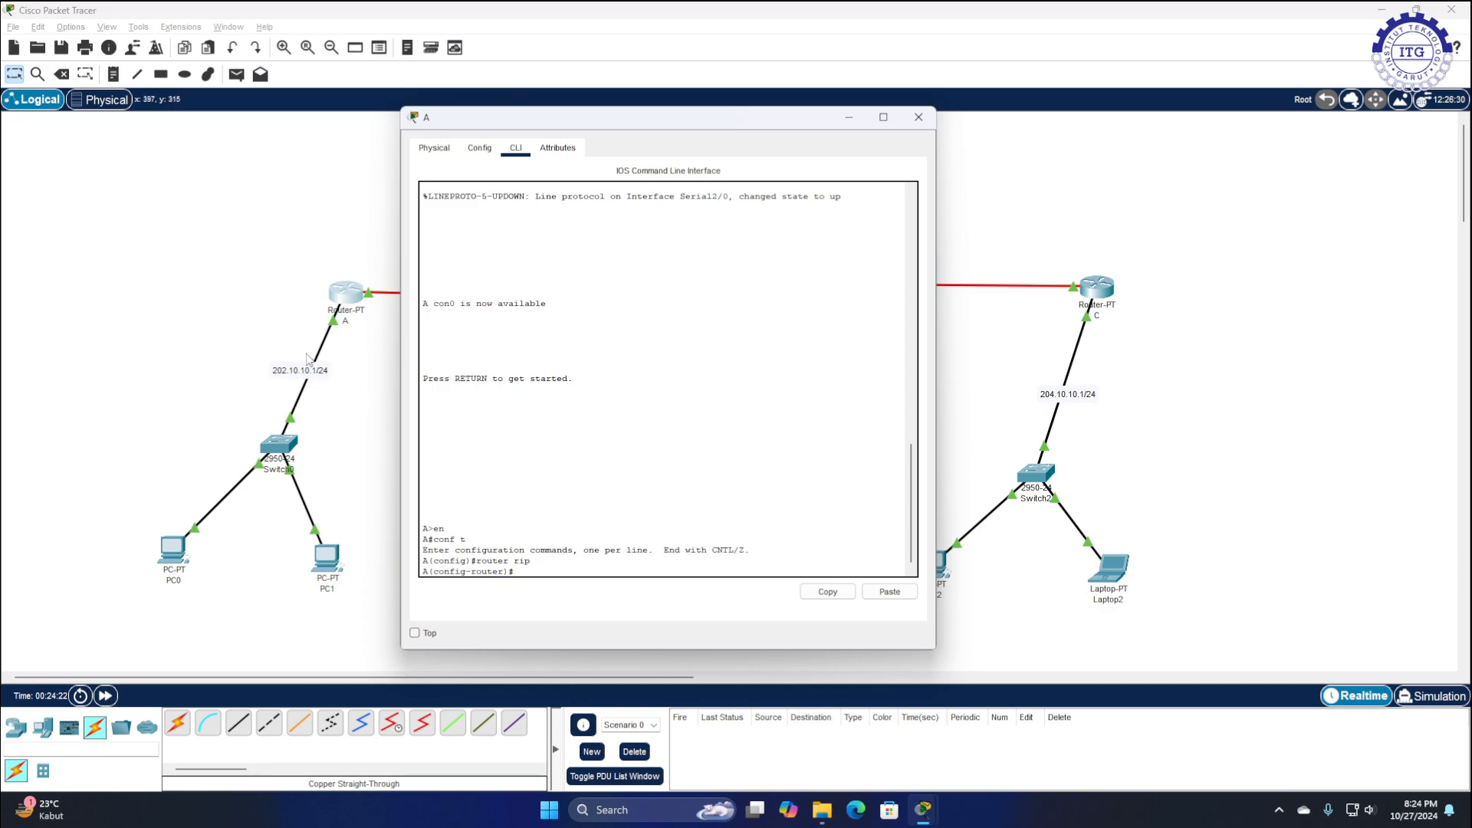
Add networks 202.10.10.0 and 160.10.10.4 to router A's RIP configuration
drag(549, 128, 550, 404)
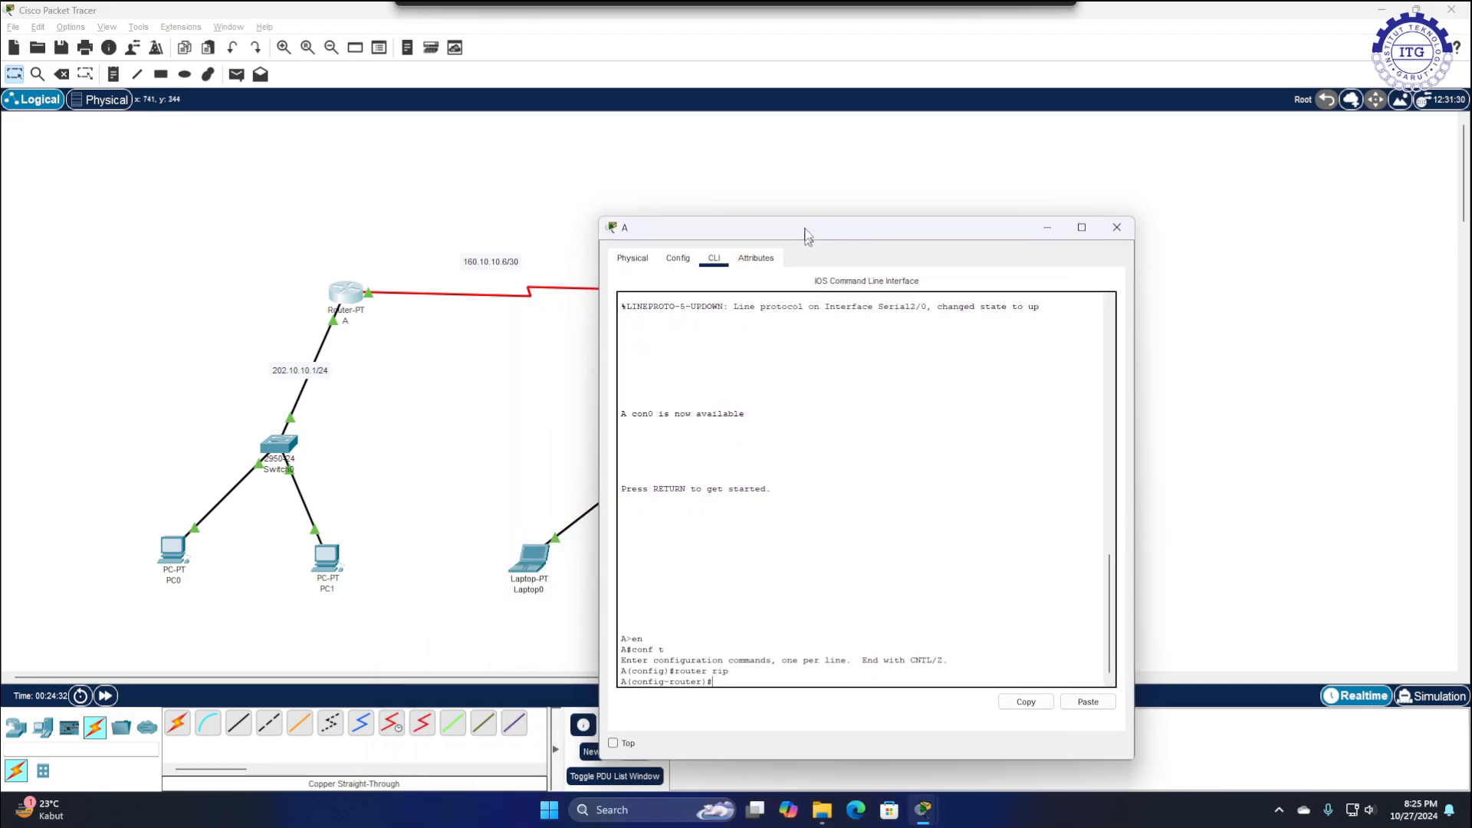
drag(808, 236, 810, 161)
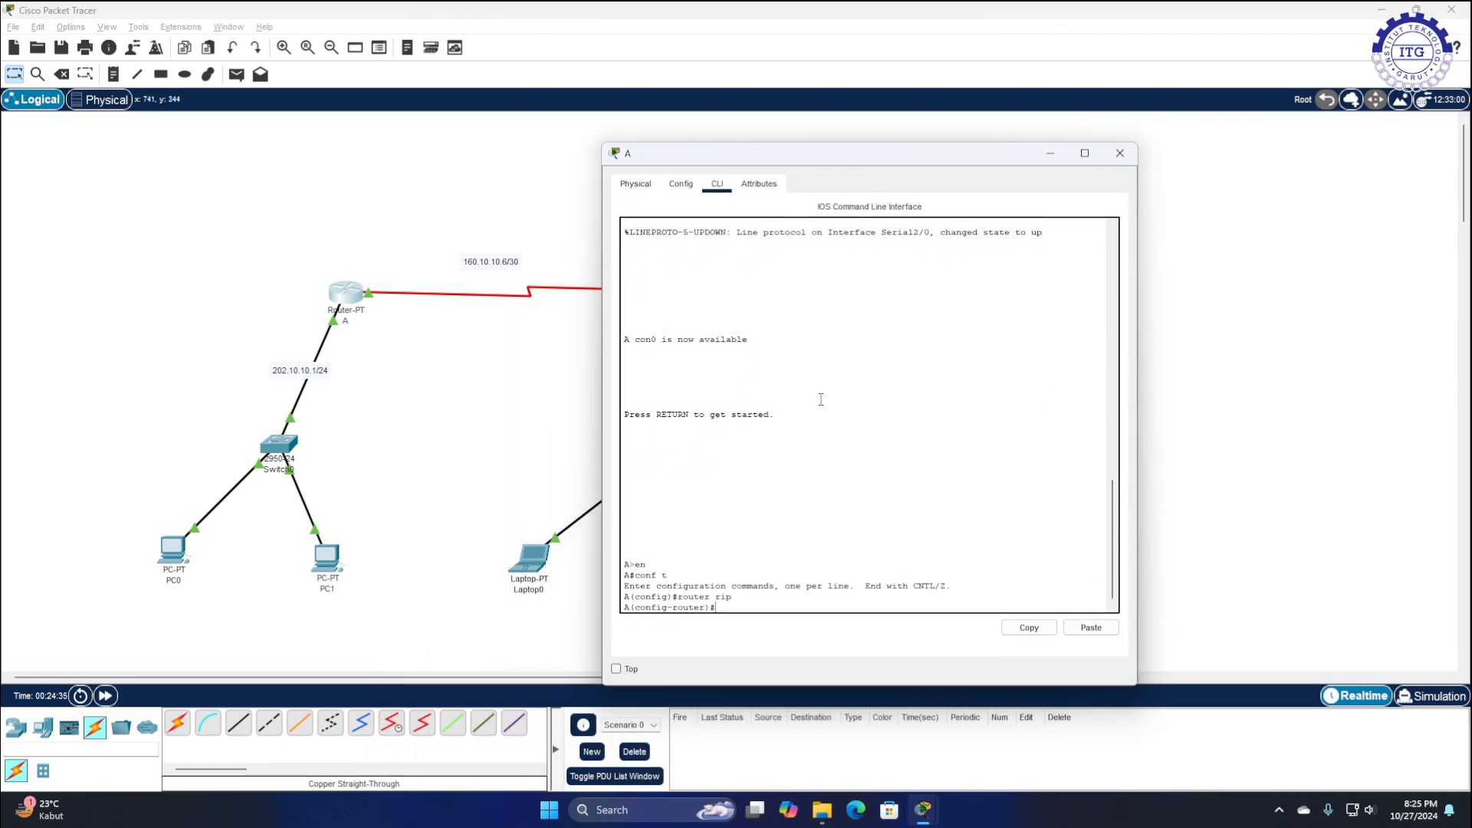
text(network 202.10.10.0)
key(Return)
text(network 160.10.10.)
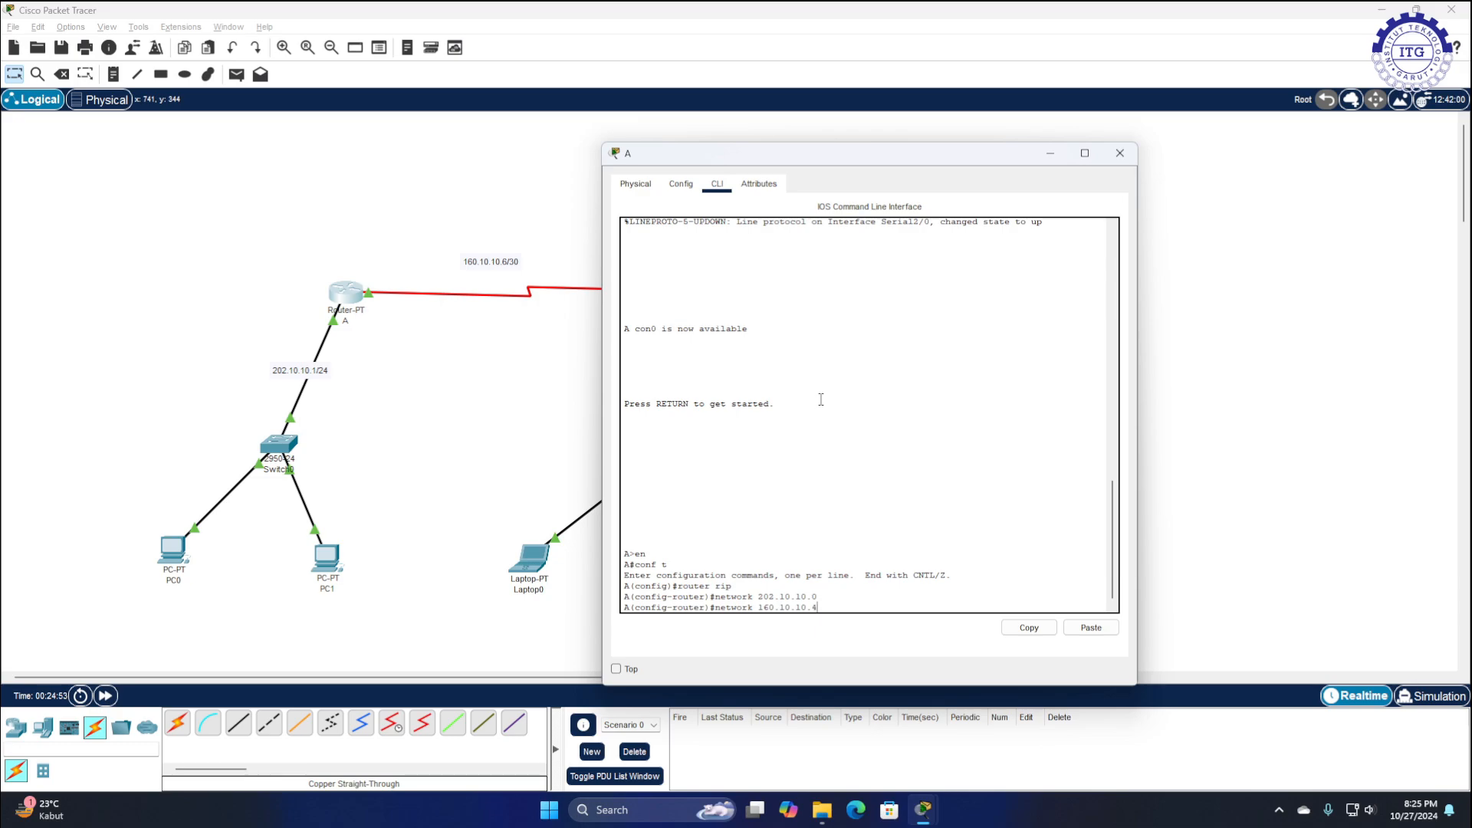
key(Return)
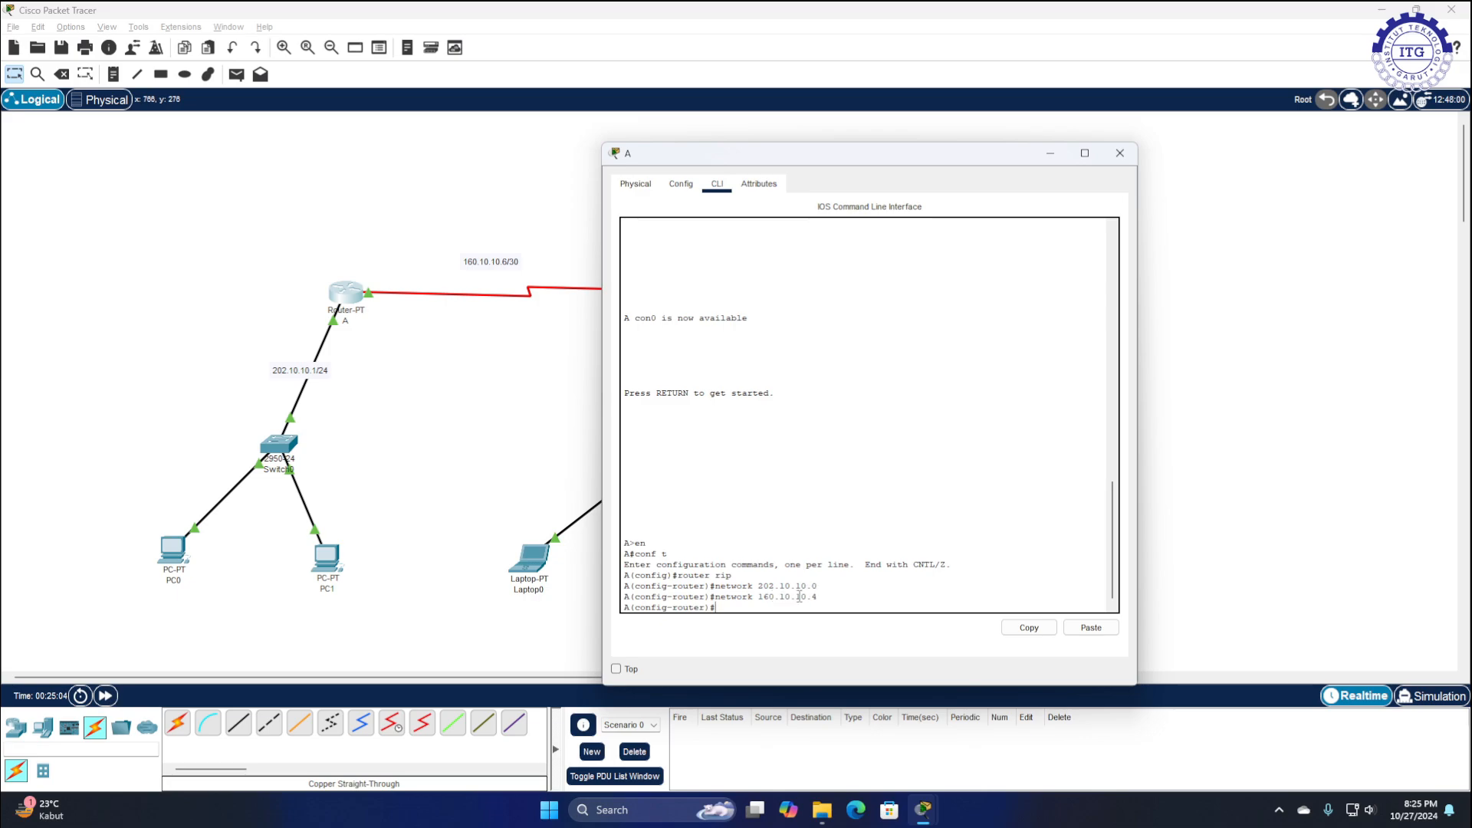
Check the network addresses listed in router A's RIP routing settings and close the router window
click(674, 186)
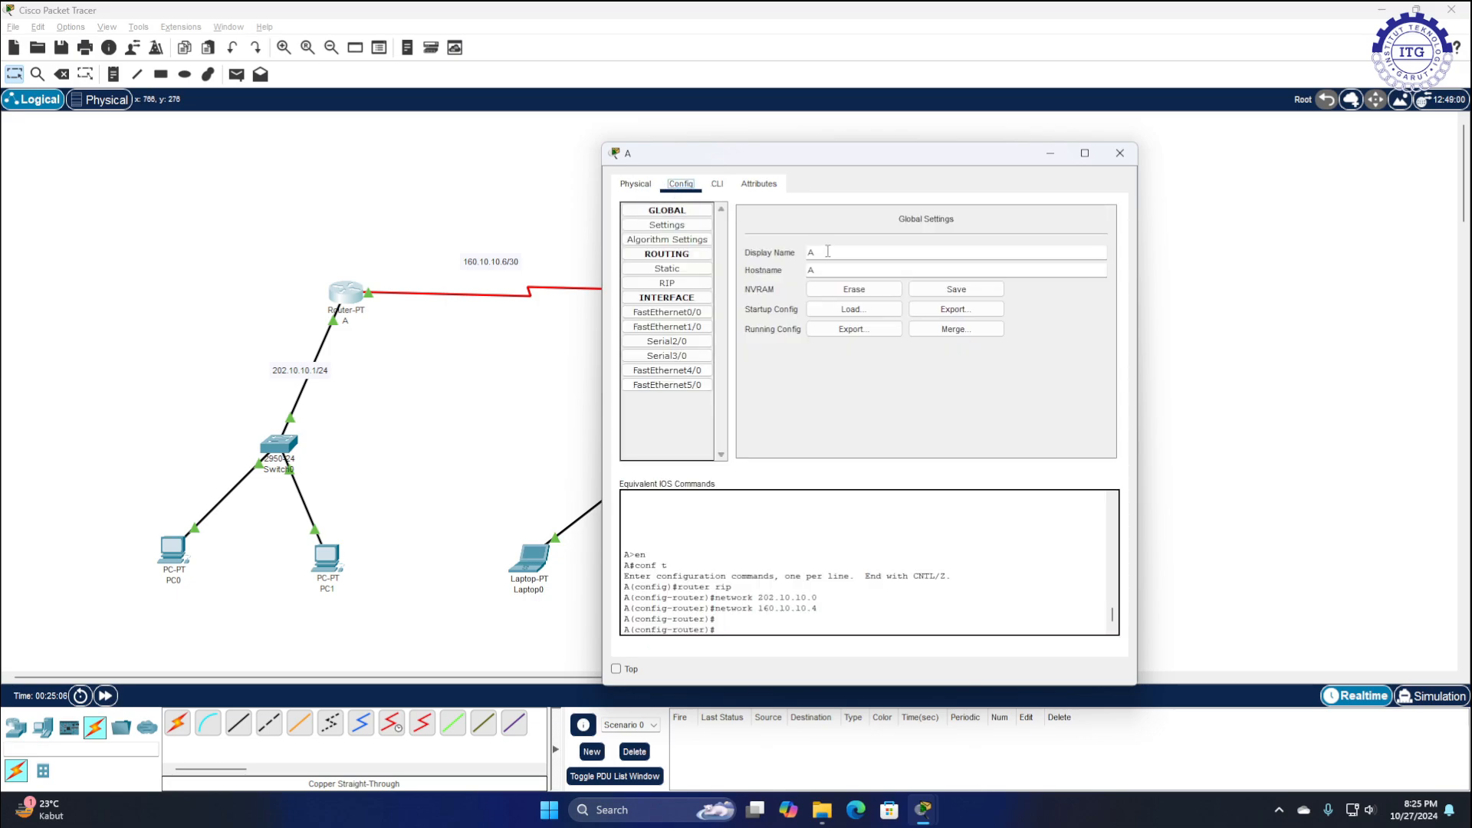
click(668, 285)
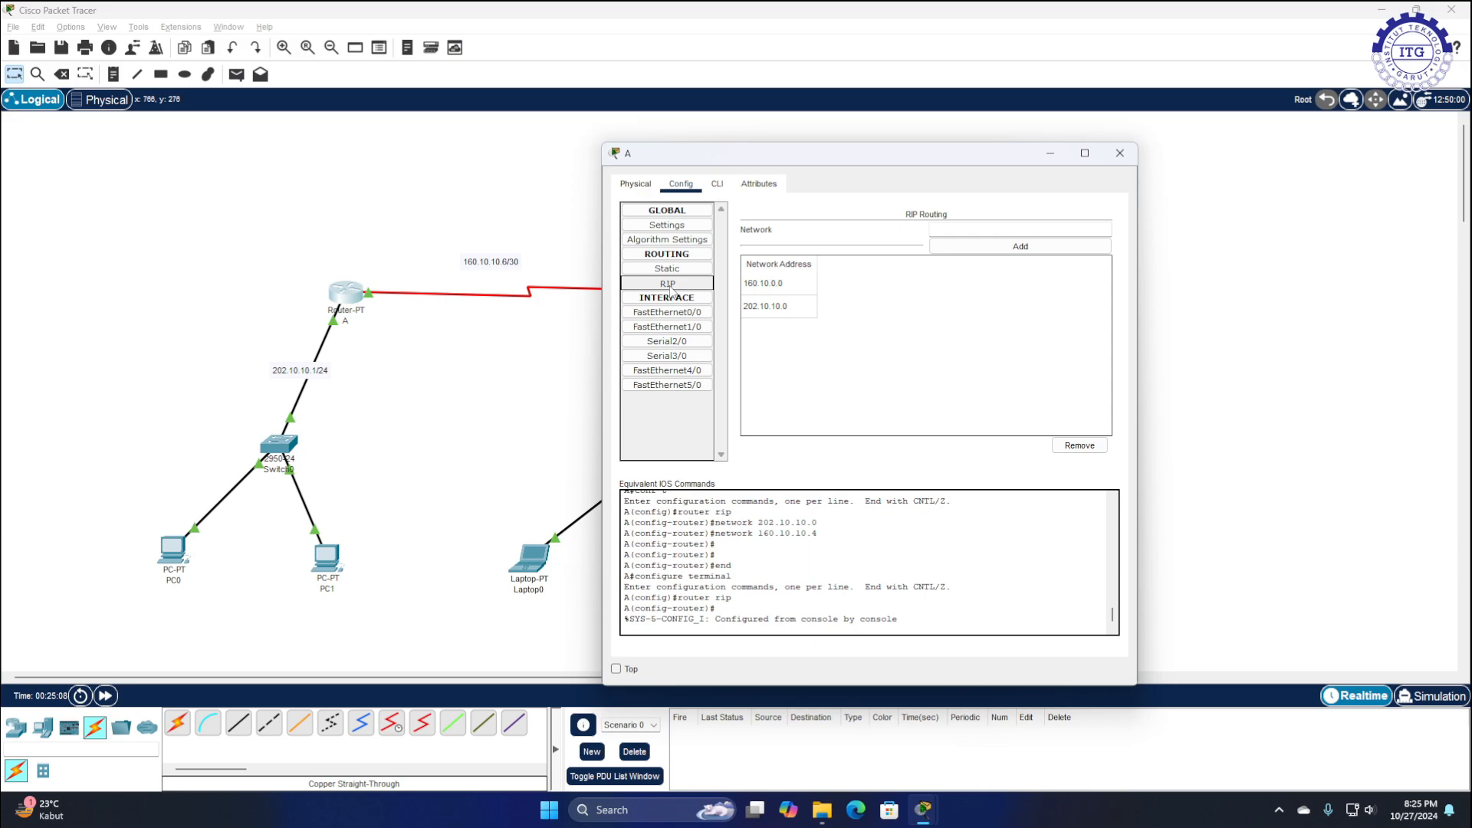
click(776, 287)
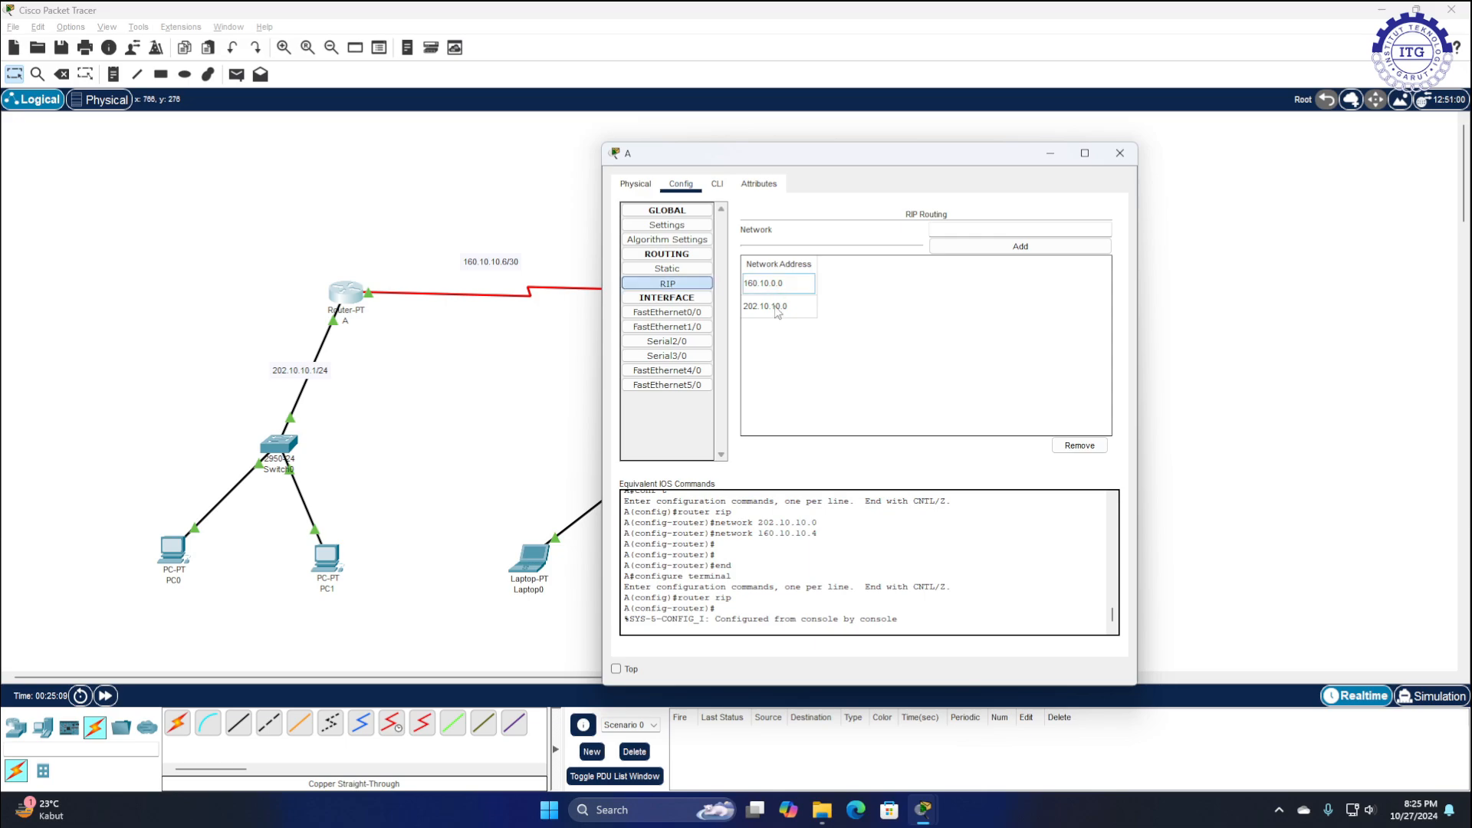
click(802, 305)
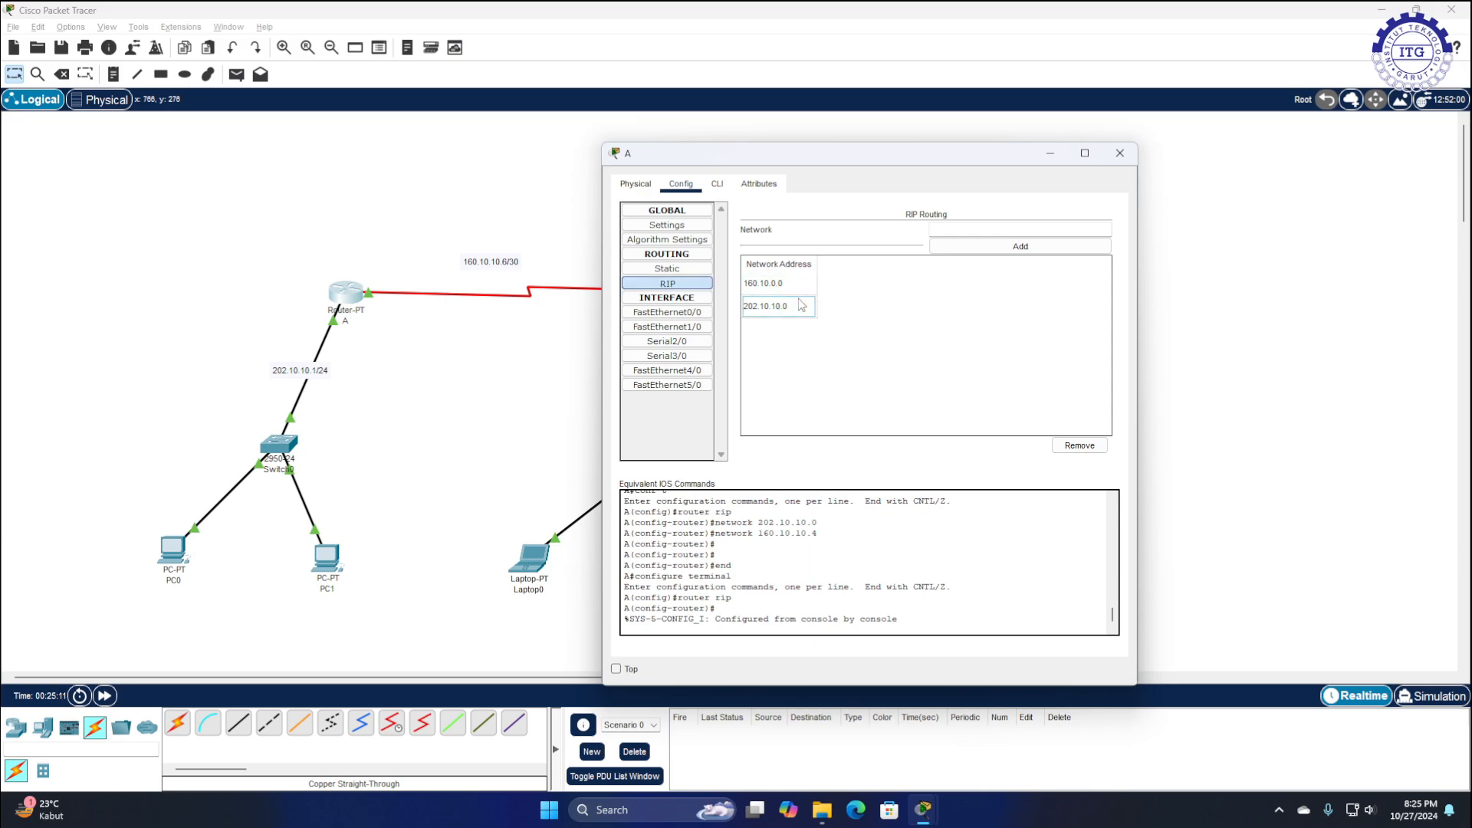
click(777, 288)
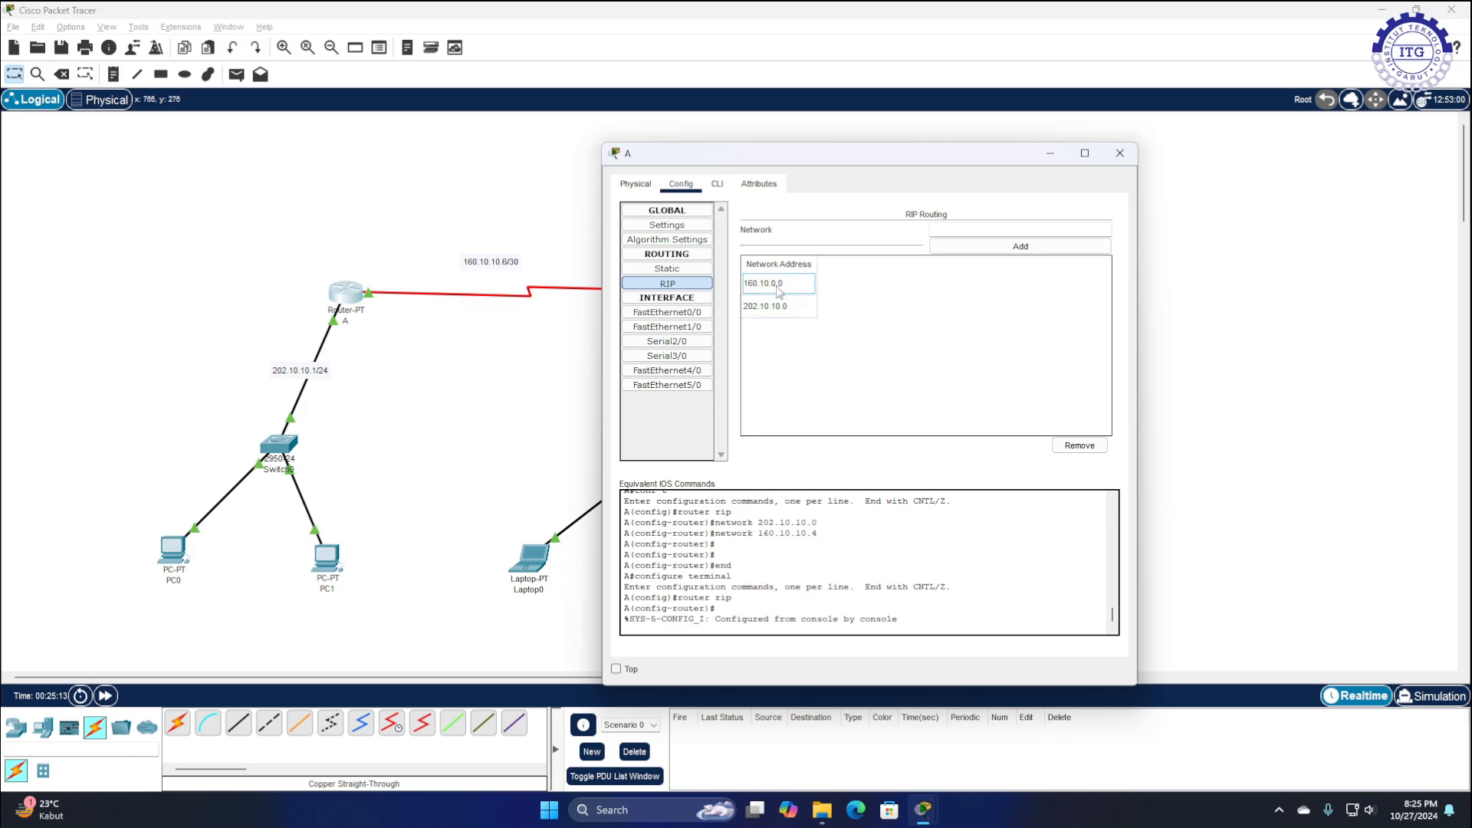
click(1119, 153)
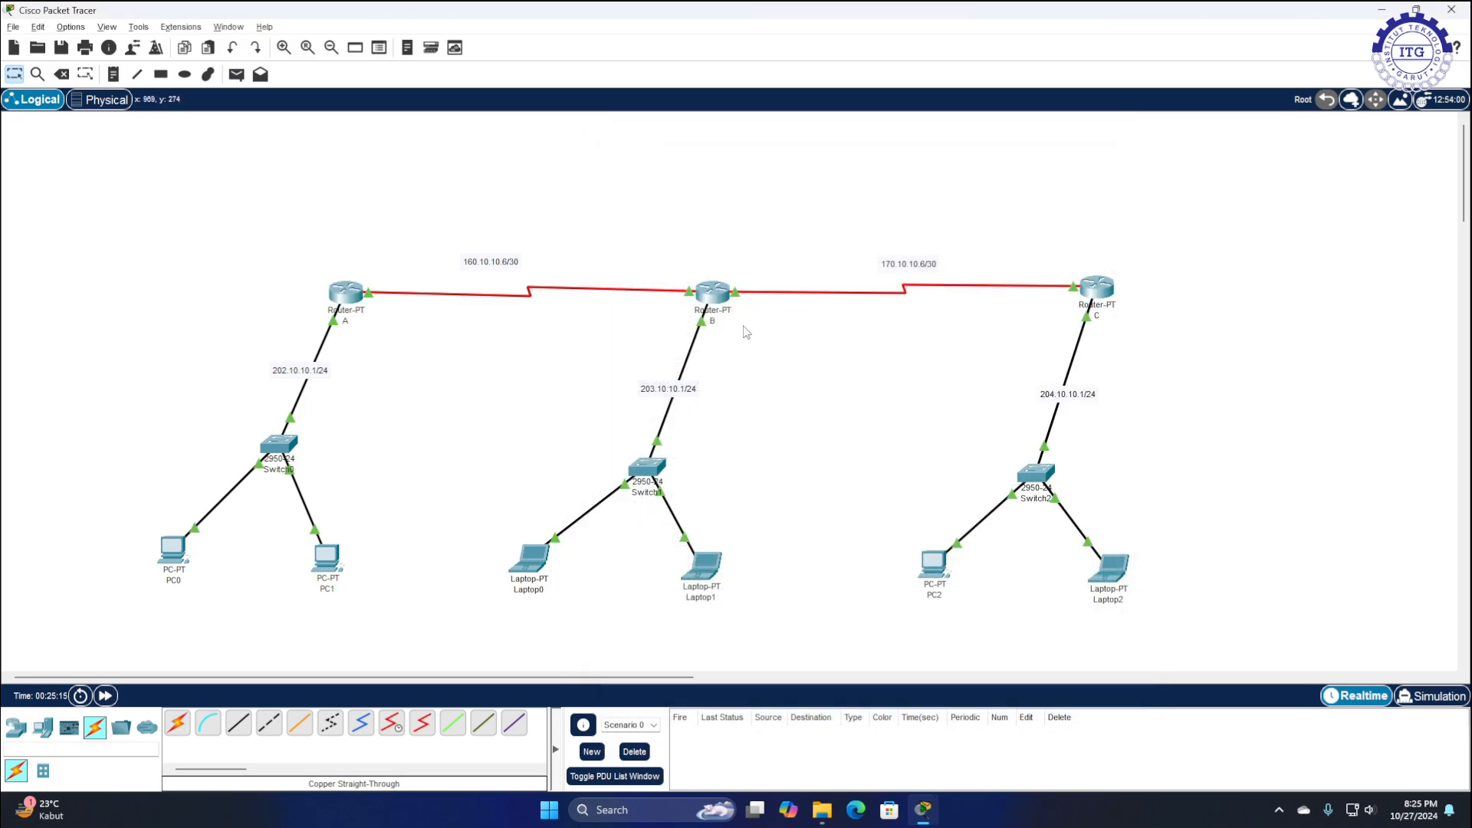
Open router B's command line and start RIP configuration with router rip
click(713, 293)
drag(845, 181, 1112, 154)
click(1276, 581)
key(Return)
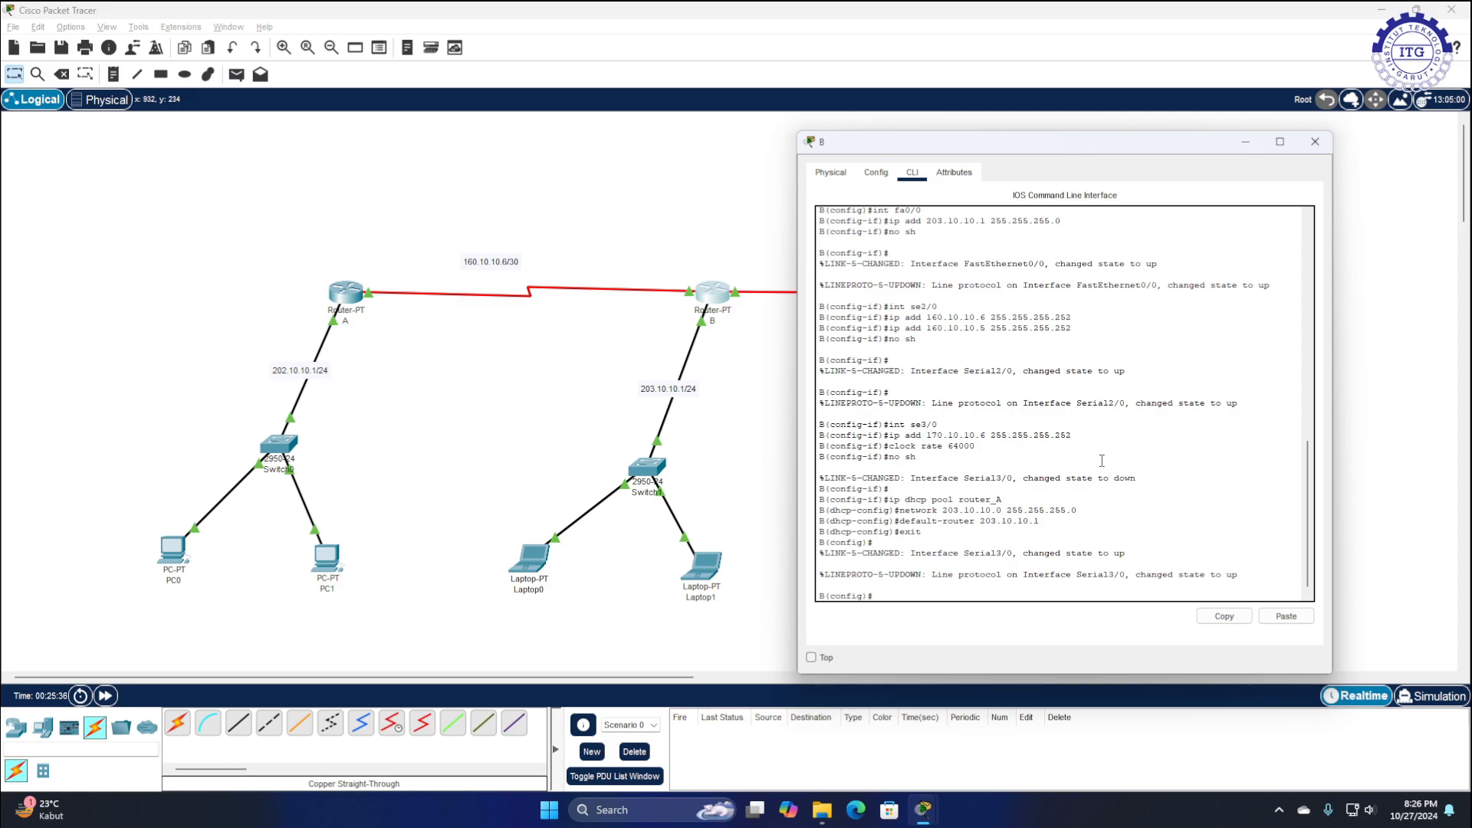
click(855, 589)
text(router)
text(r ip)
text(r rip)
key(Return)
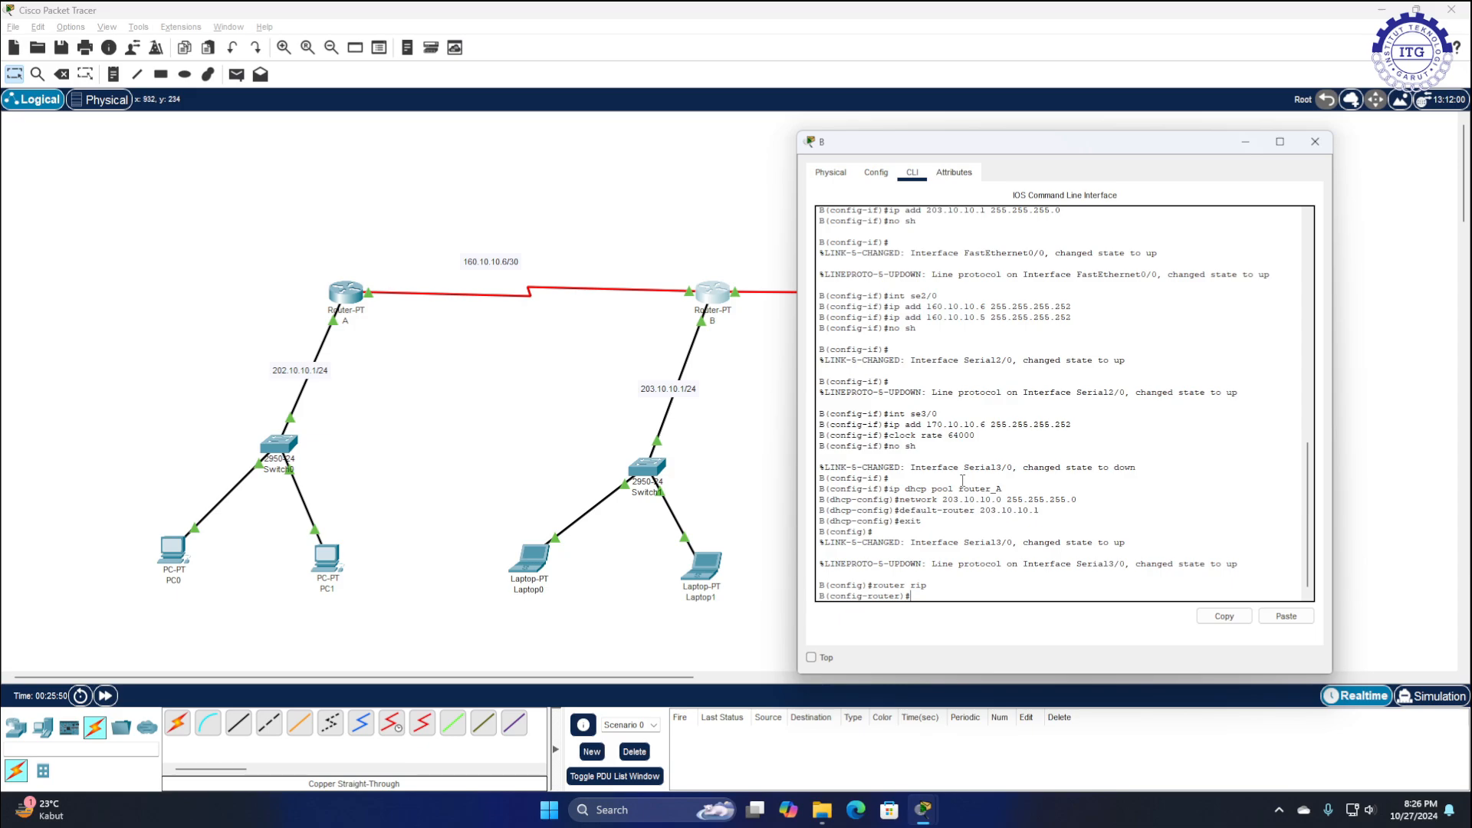
Add networks 203.10.10.0, 160.10.10.4 and 170.10.10.4 to router B's RIP configuration
text(network 203.10.10.0)
key(Return)
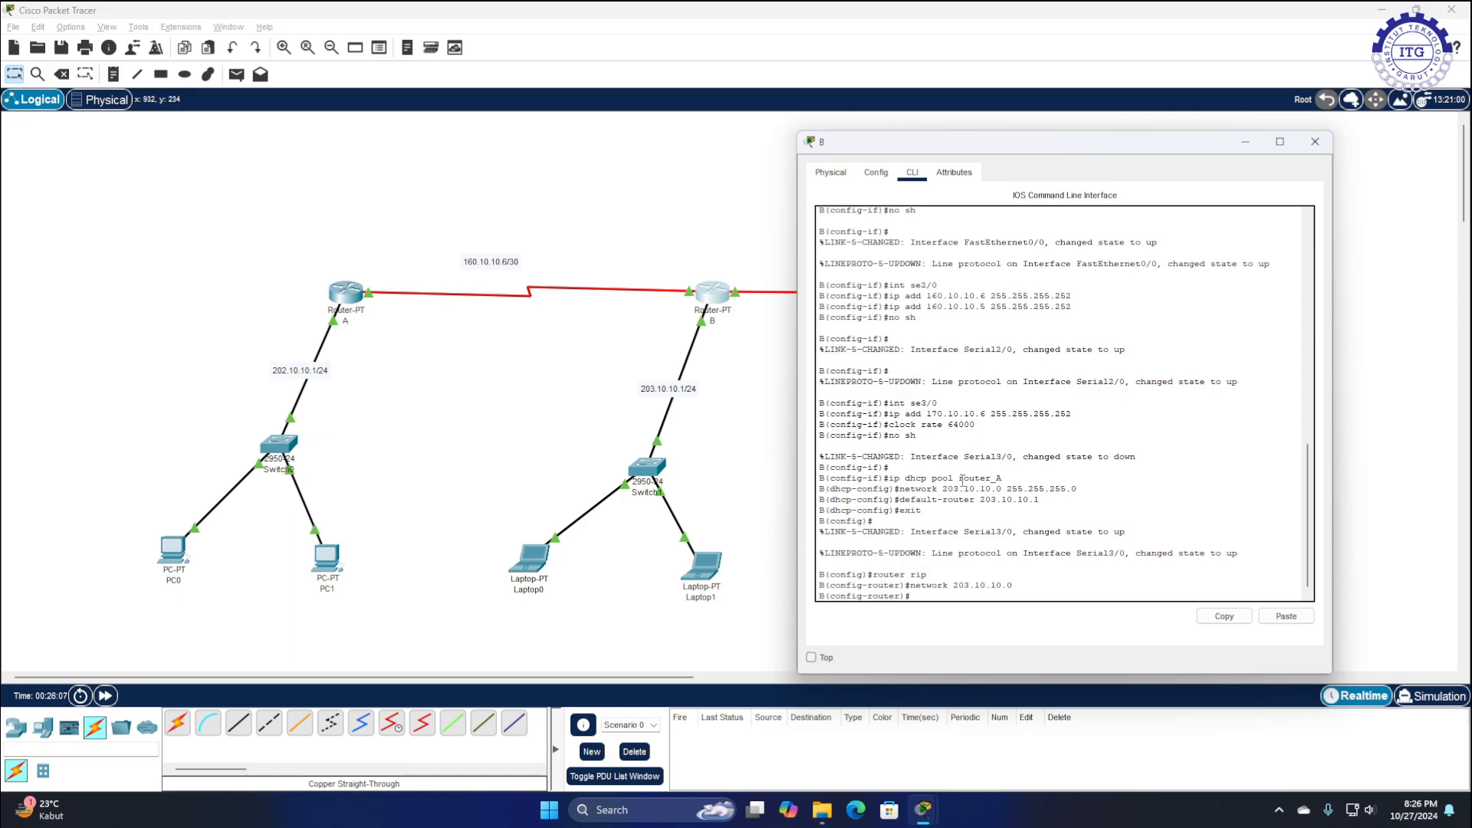
text(network 160.10.10.4)
key(Return)
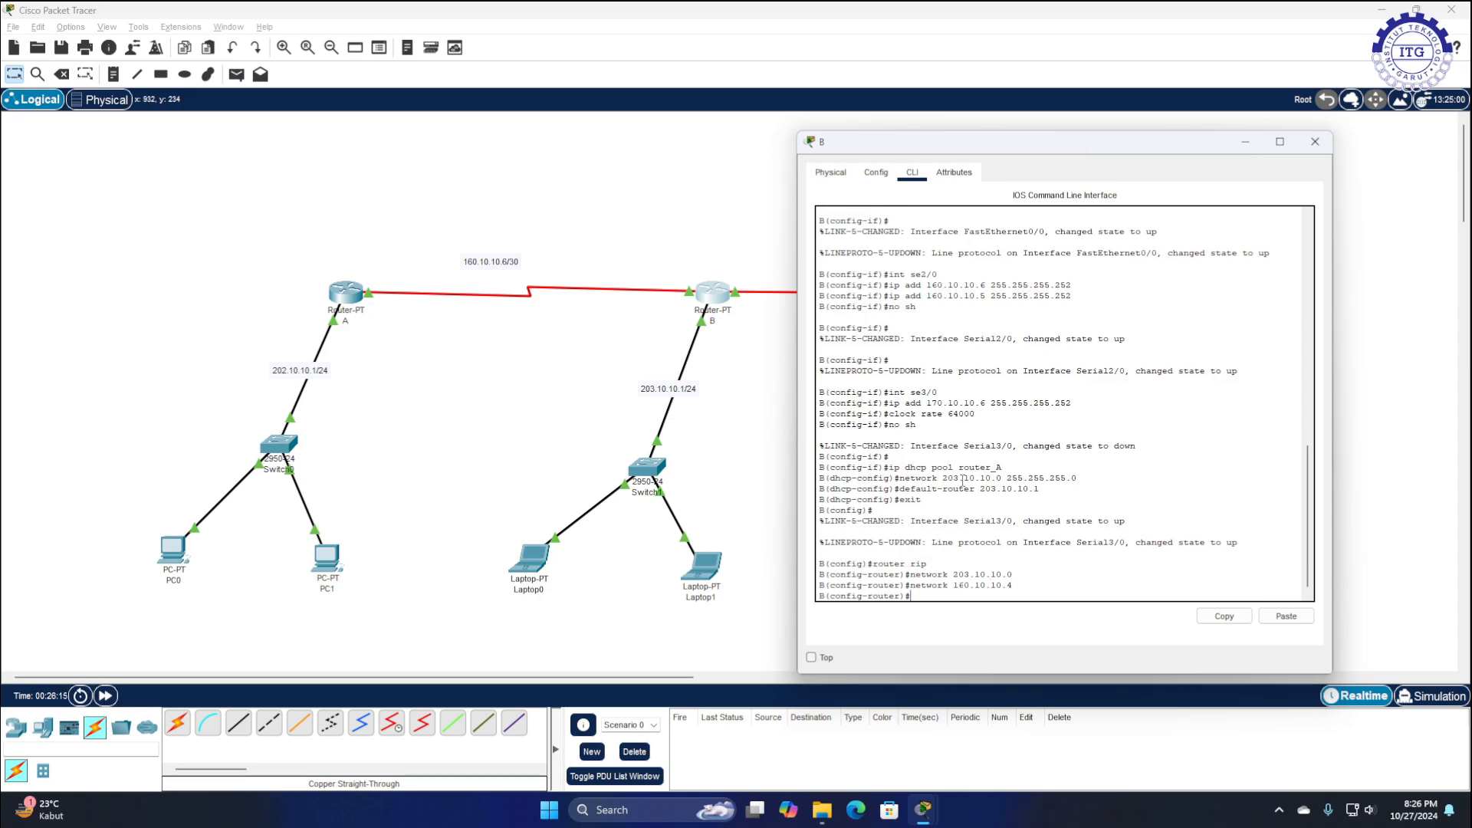
drag(933, 154, 259, 151)
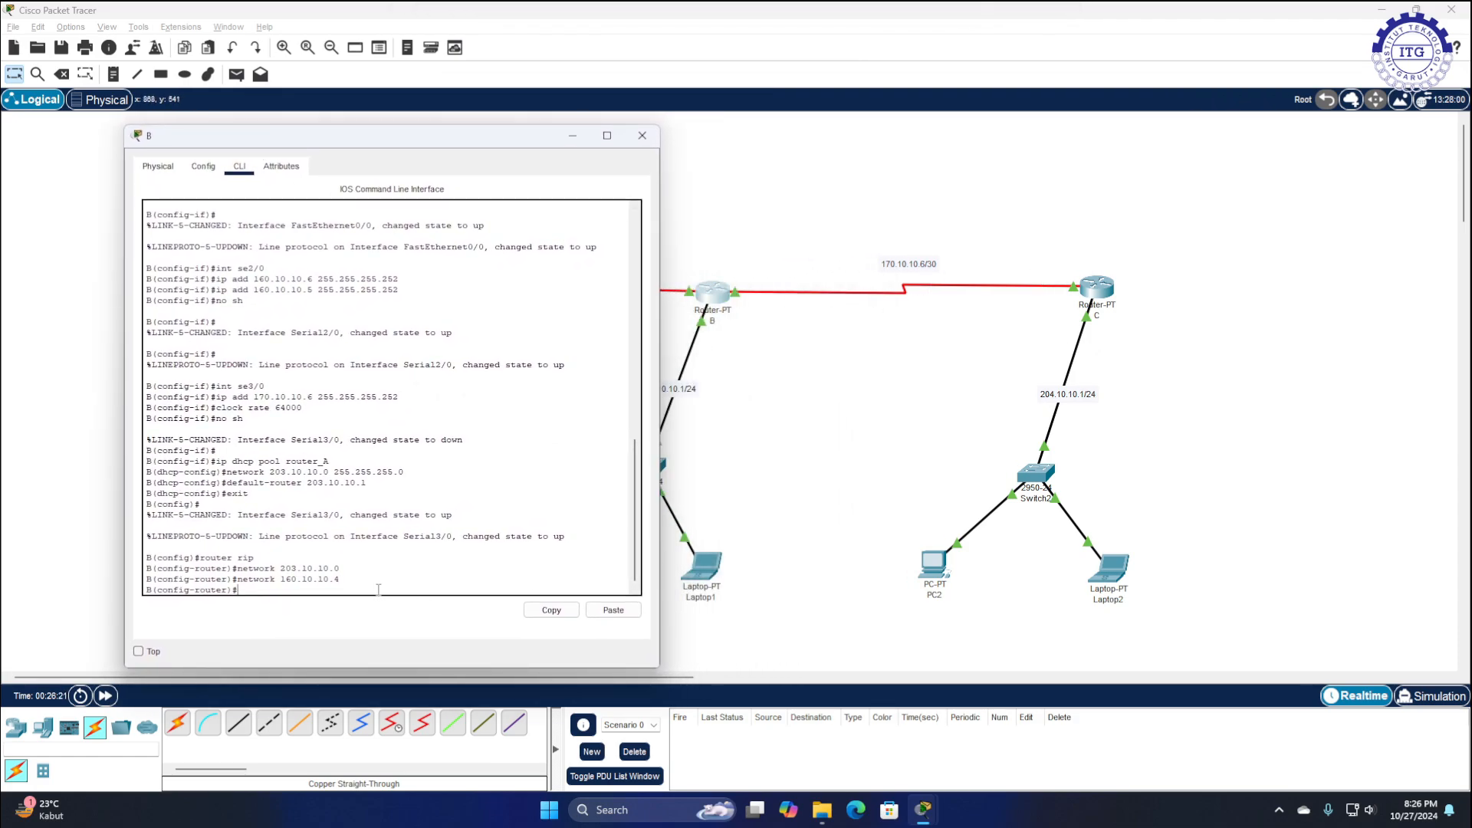
text(etwork 170.10.10.4)
key(Return)
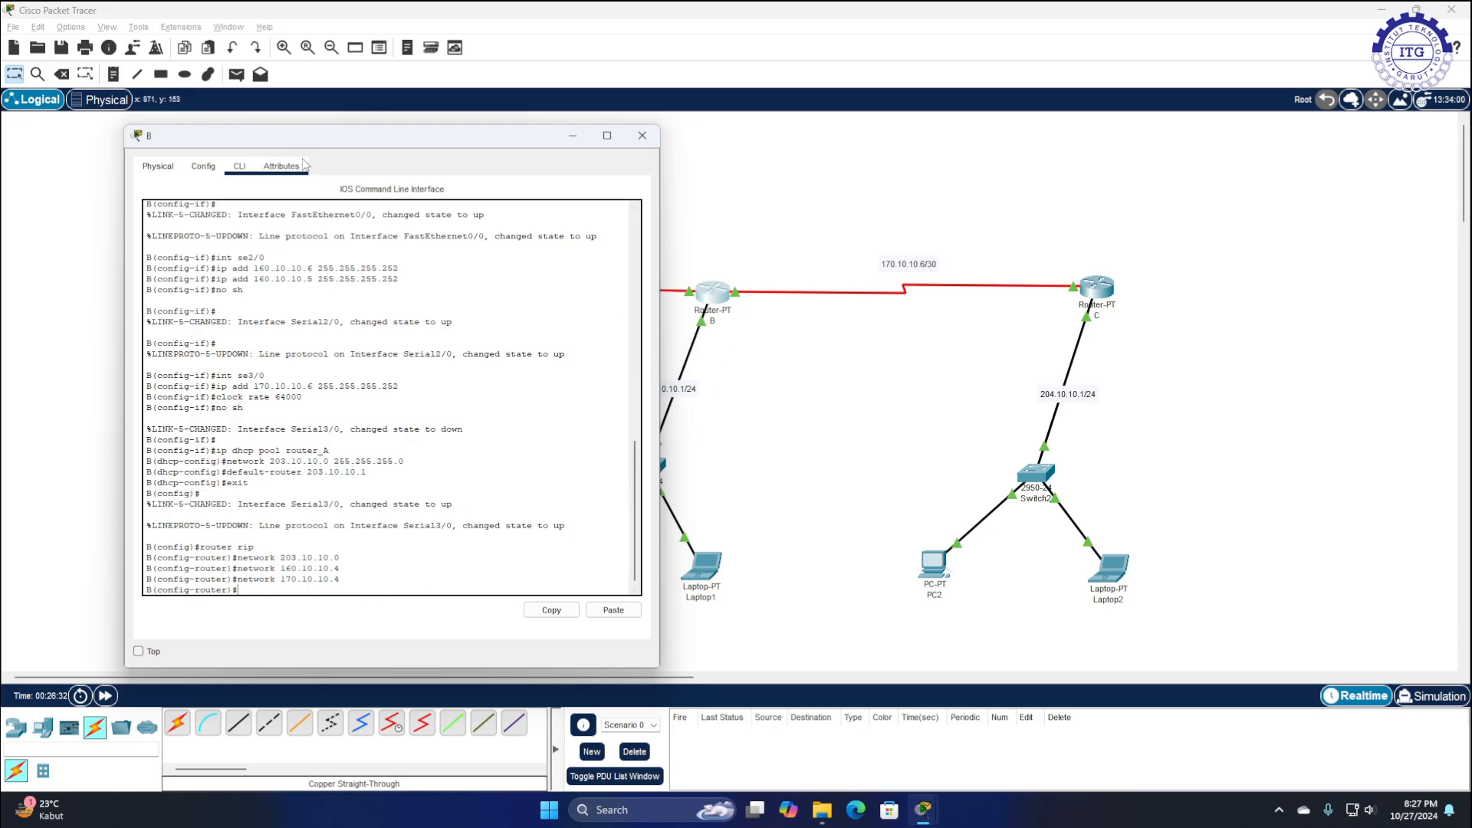
Check the network addresses listed in router B's RIP routing settings and close the router window
click(203, 165)
click(201, 265)
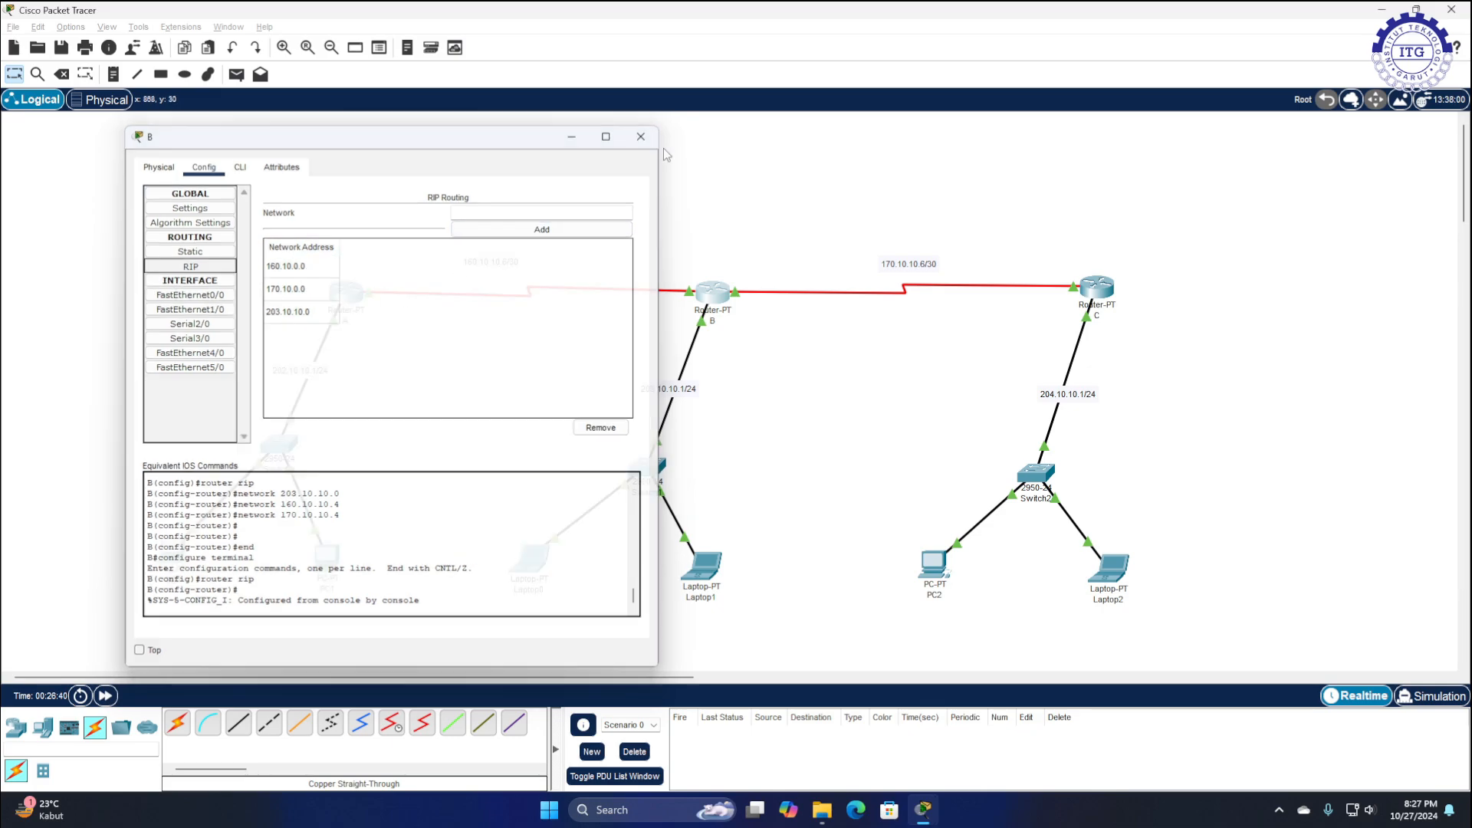
click(643, 135)
Open router C's command line and start RIP configuration with router rip
click(1104, 293)
drag(796, 187, 678, 184)
double_click(450, 626)
click(497, 626)
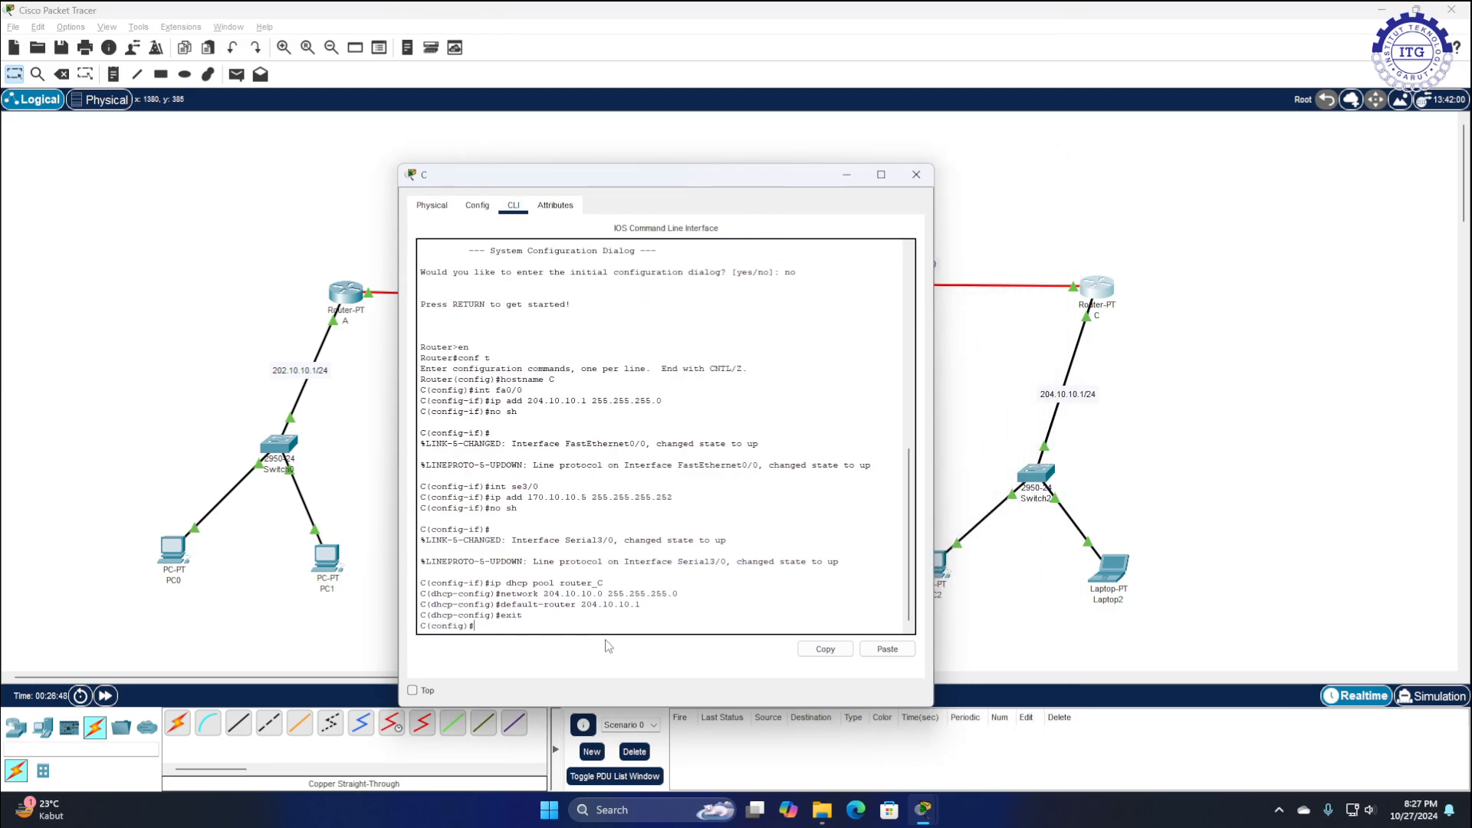
text(router rip)
key(Return)
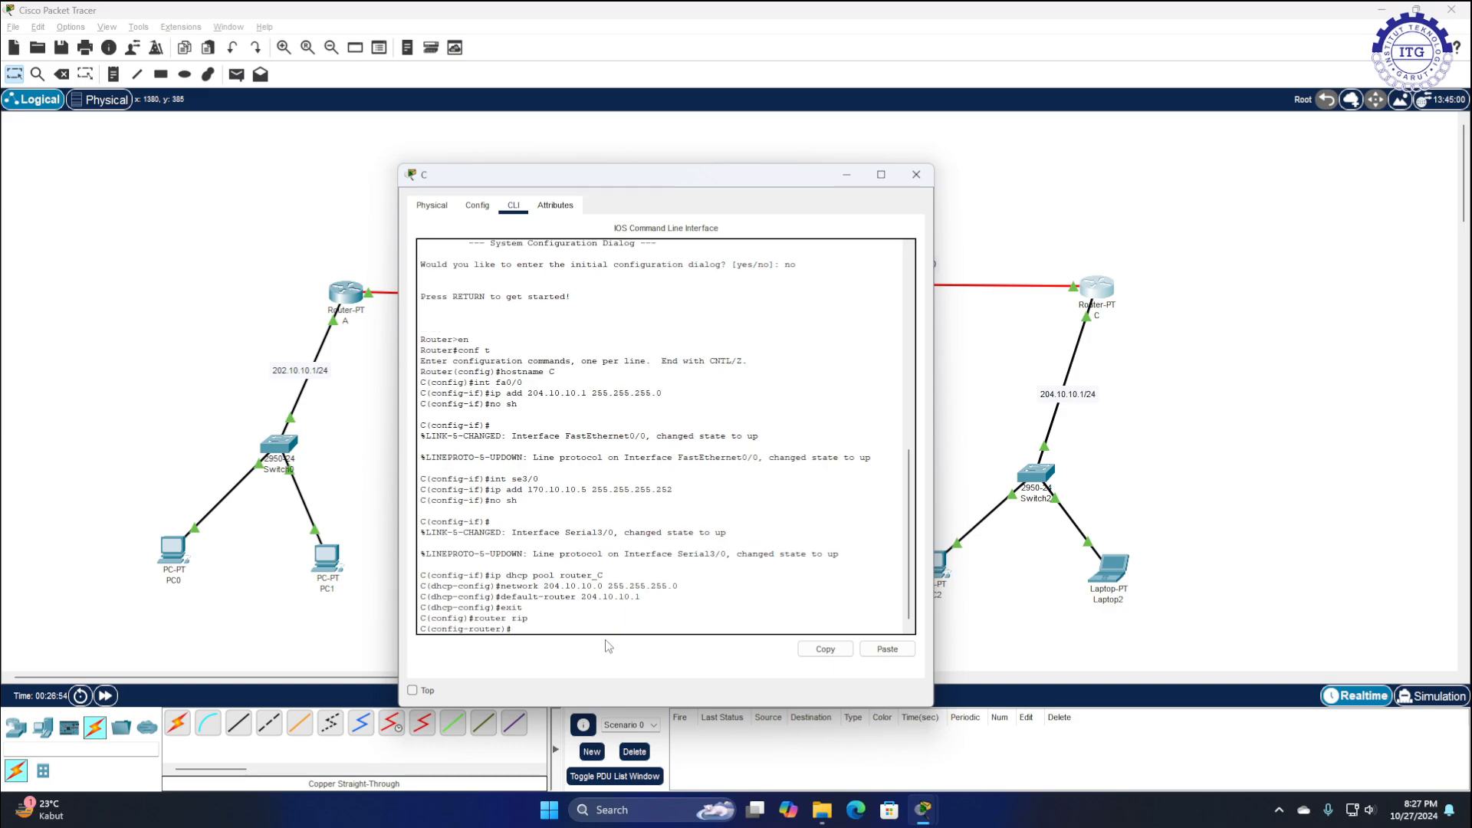
Add networks 204.10.10.0 and 170.10.10.4 to router C's RIP configuration
text(network 204.10.10.0)
key(Return)
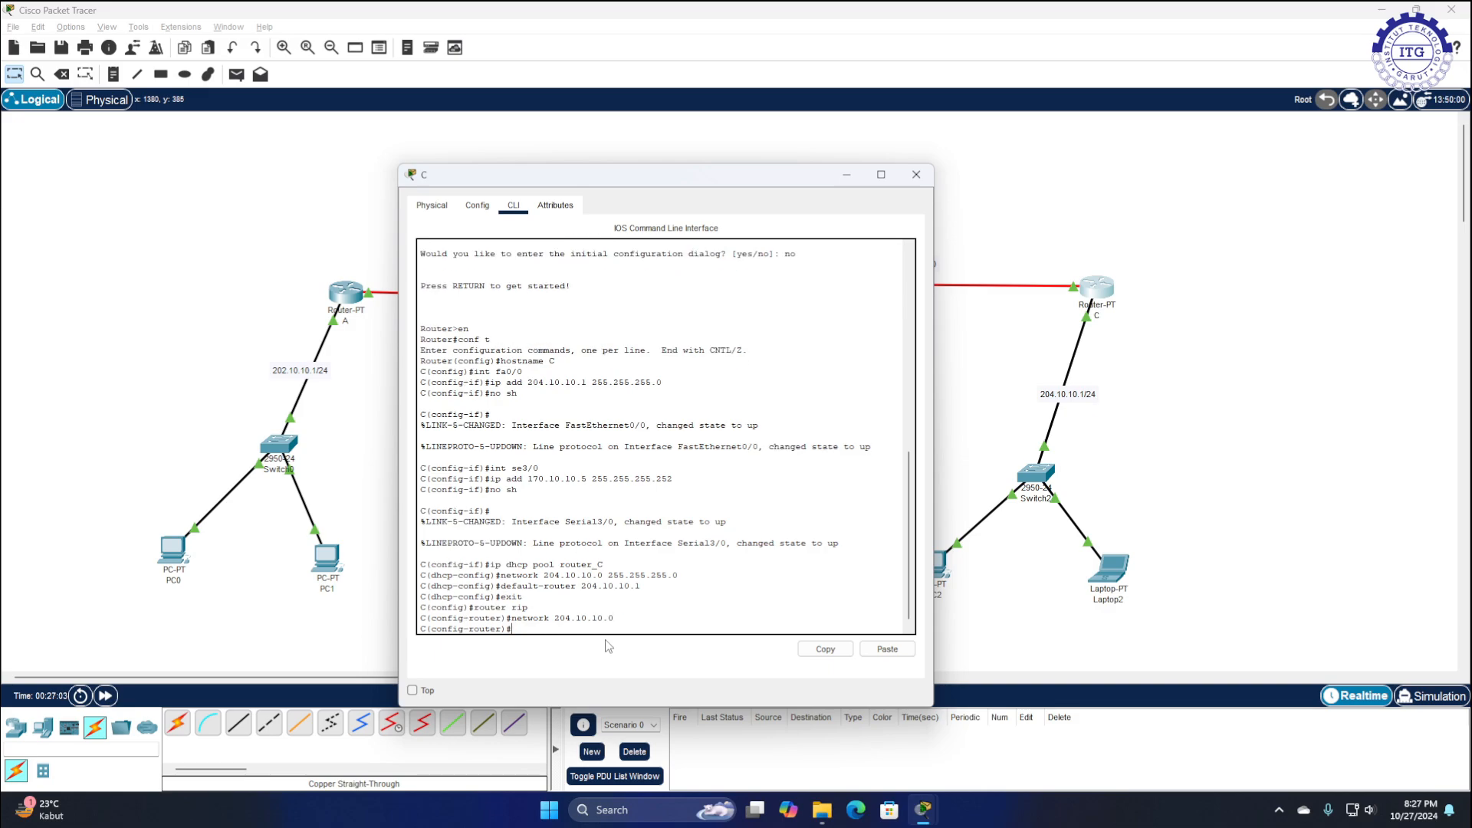
drag(569, 182, 252, 173)
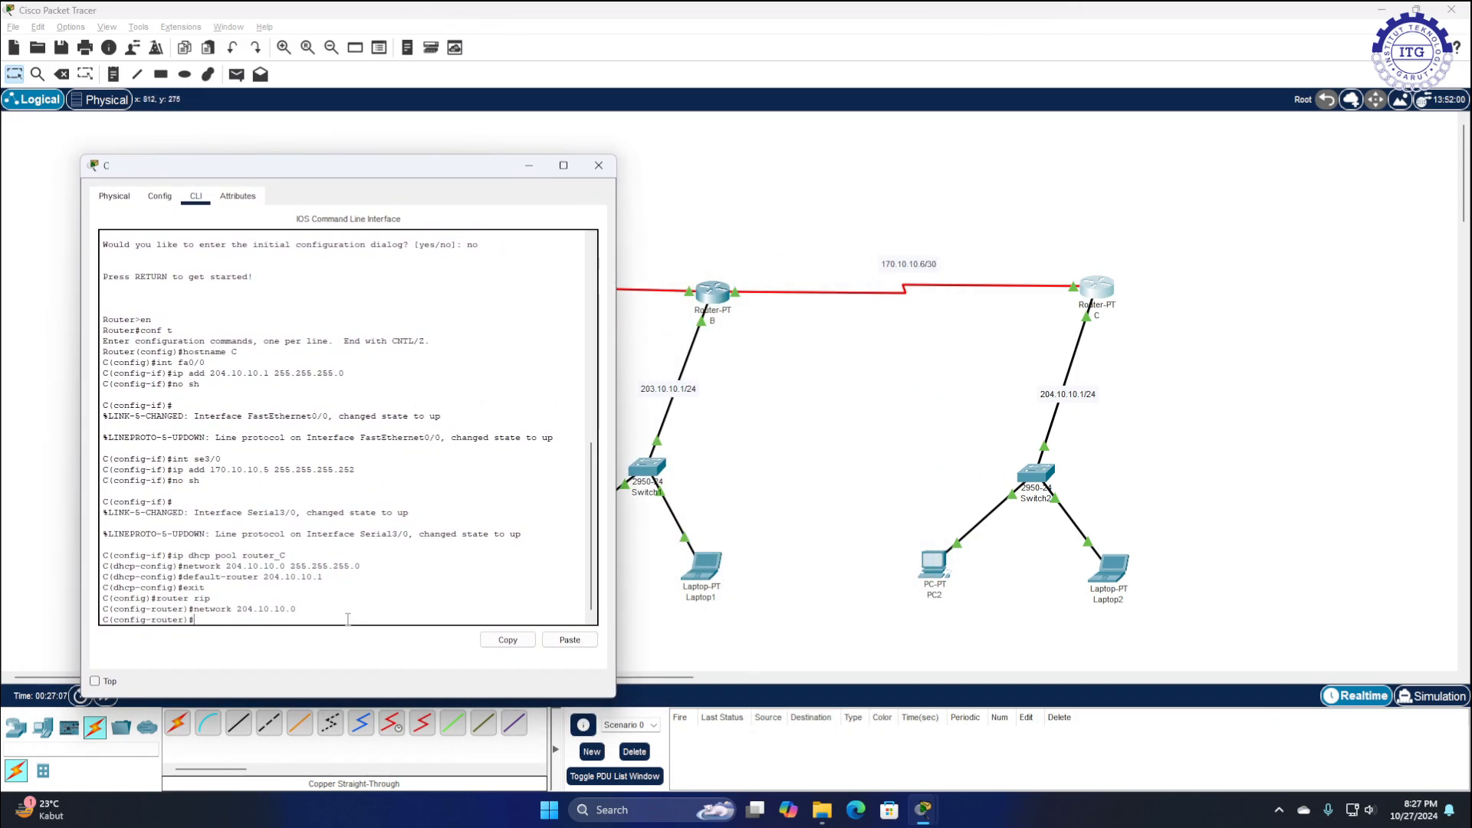
text(network 170.10.10.4)
key(Return)
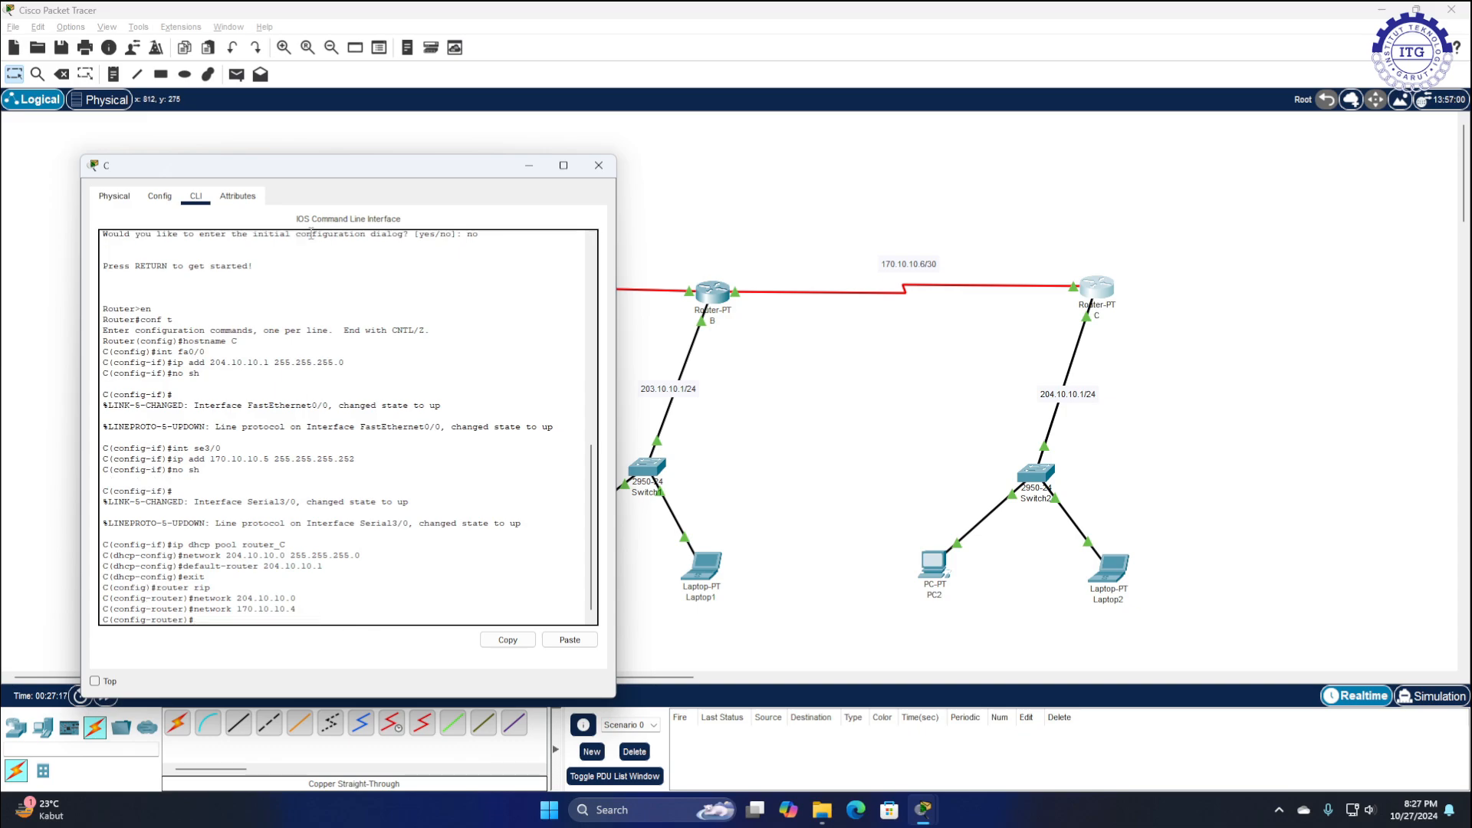
Check the network addresses listed in router C's RIP routing settings and close the router window
click(159, 195)
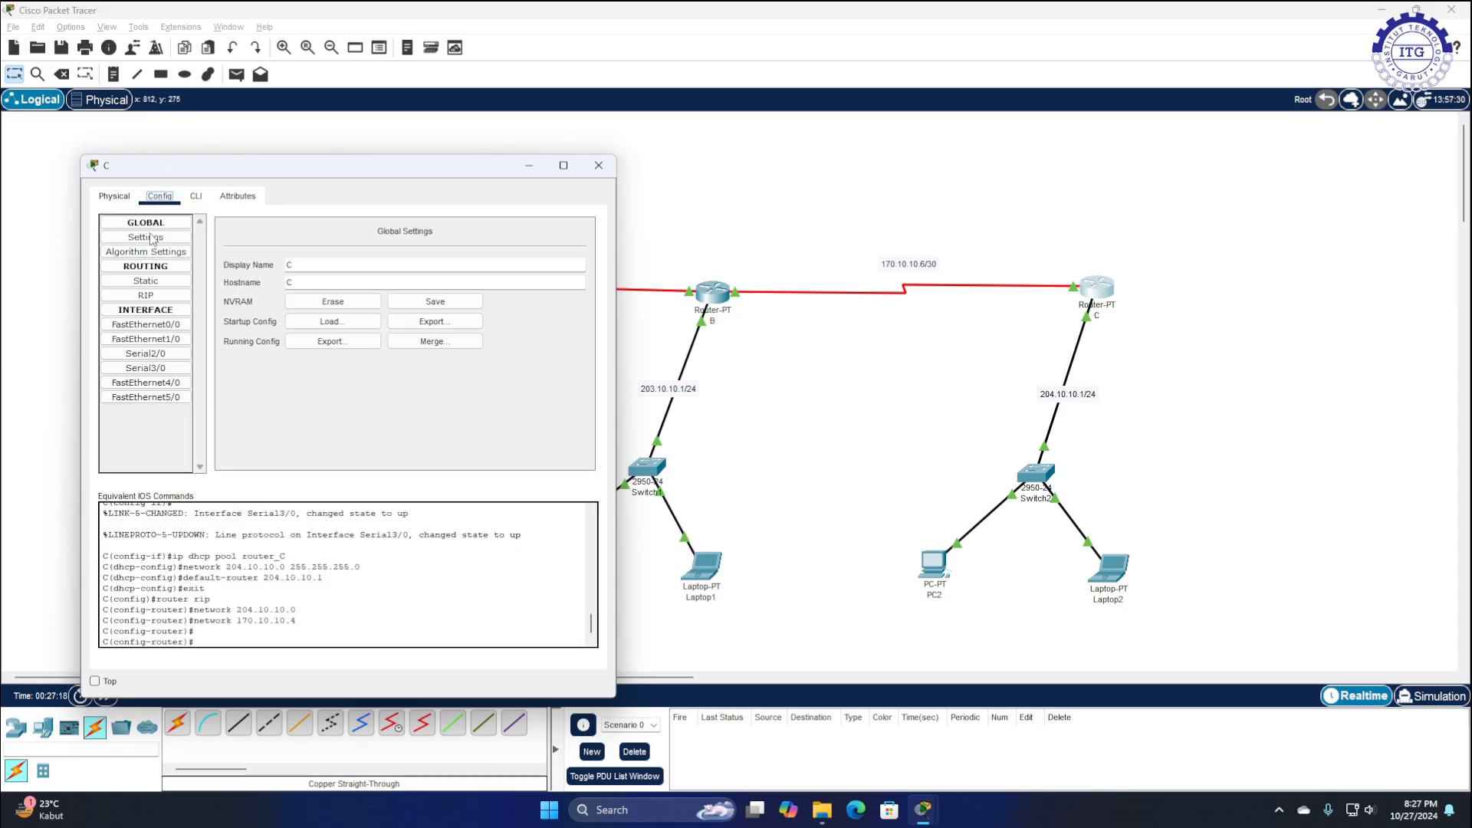
click(157, 297)
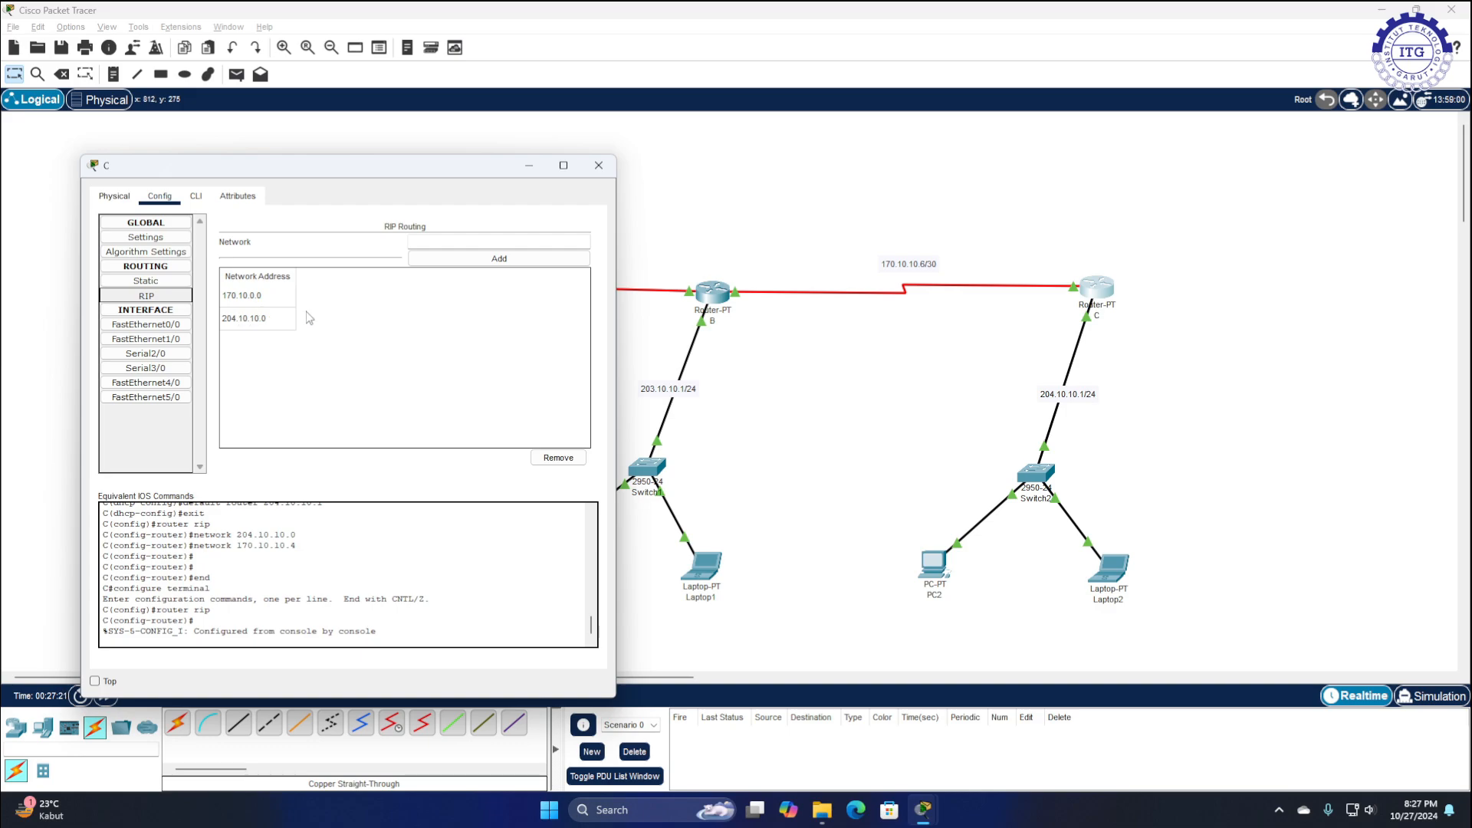
click(599, 165)
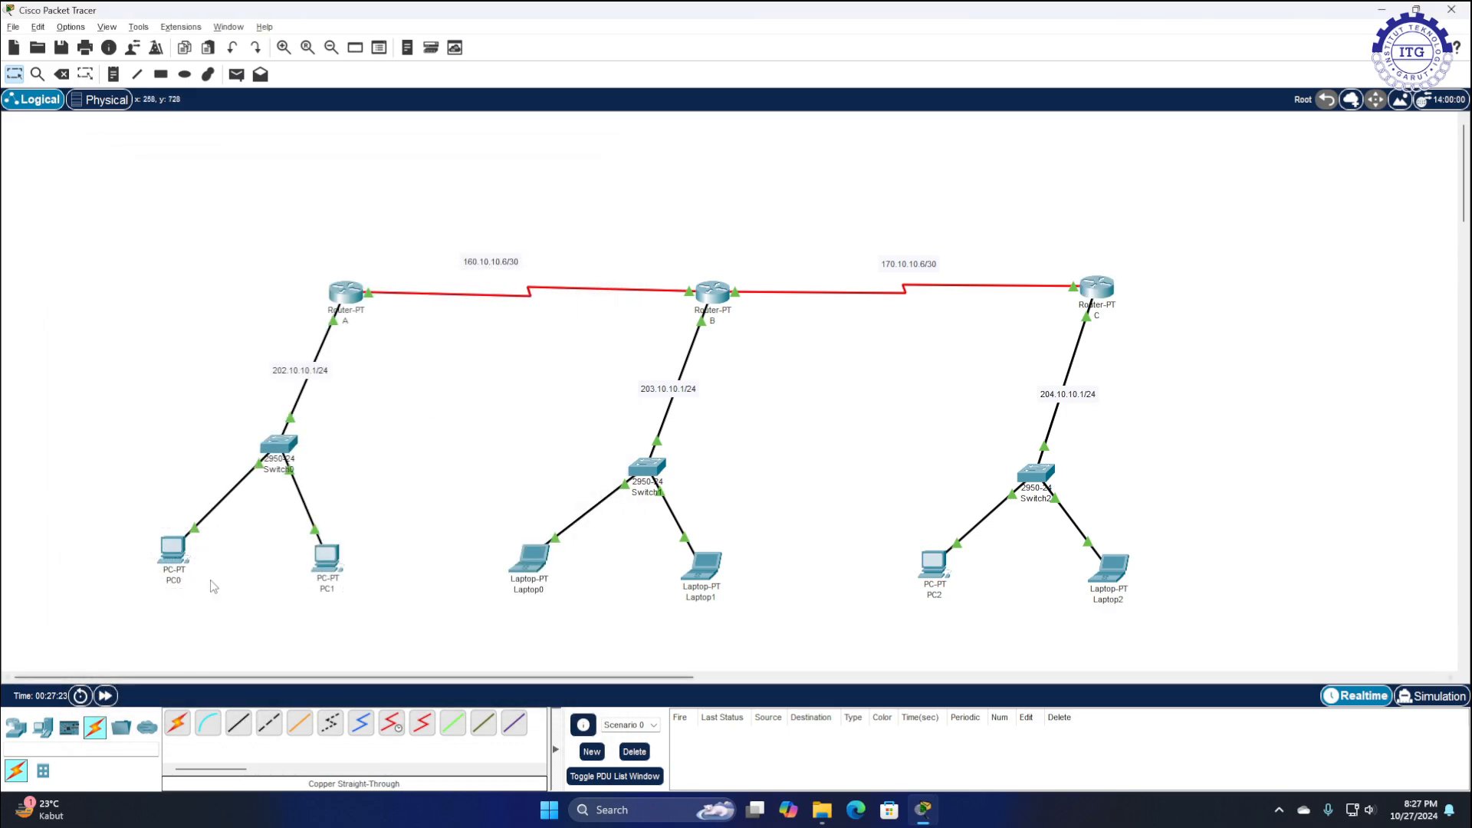
Send simple PDUs from PC0 to Laptop1 and from PC1 to PC2 to test connectivity
click(236, 74)
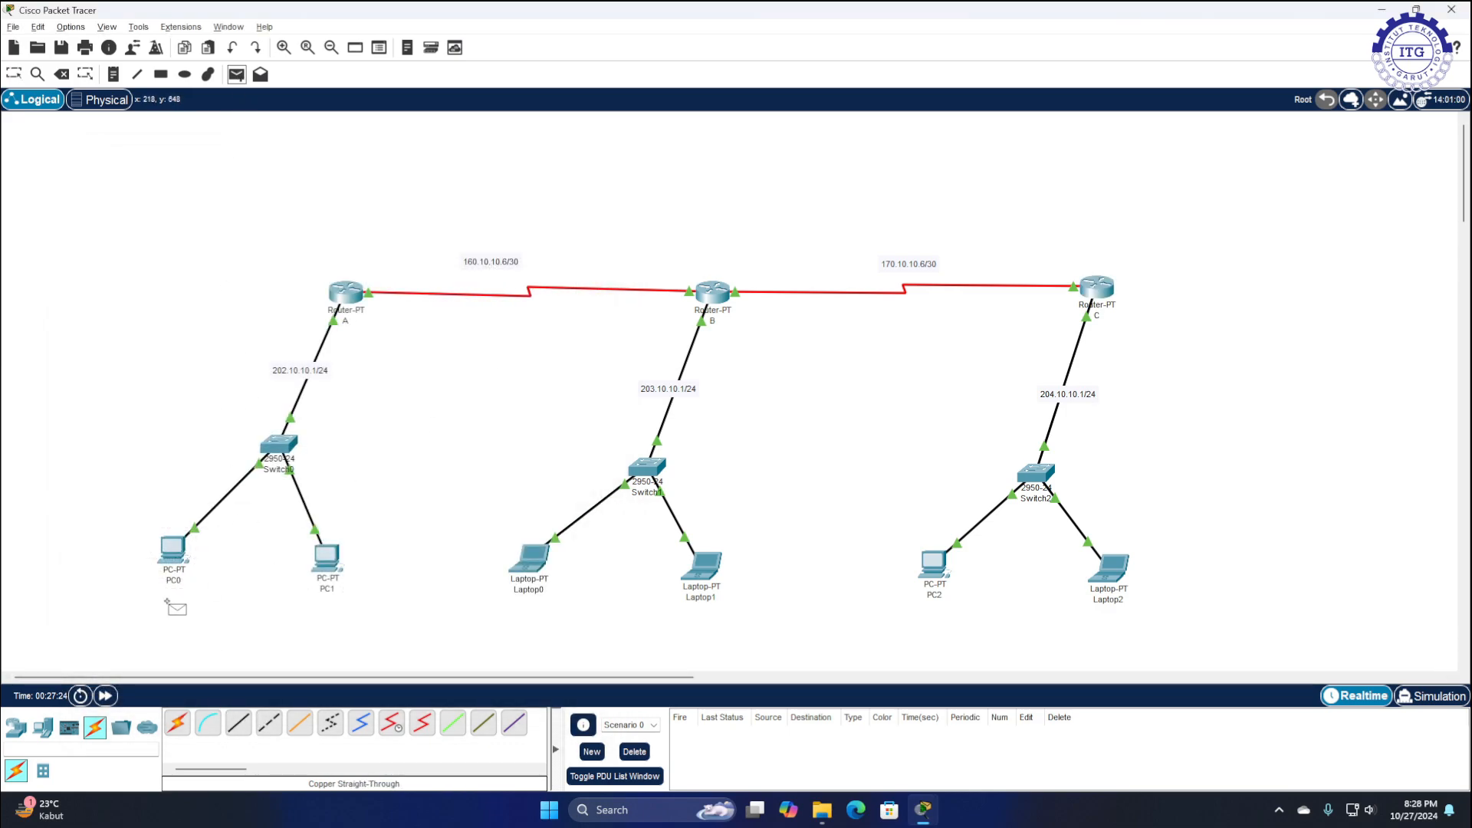
click(173, 549)
click(710, 580)
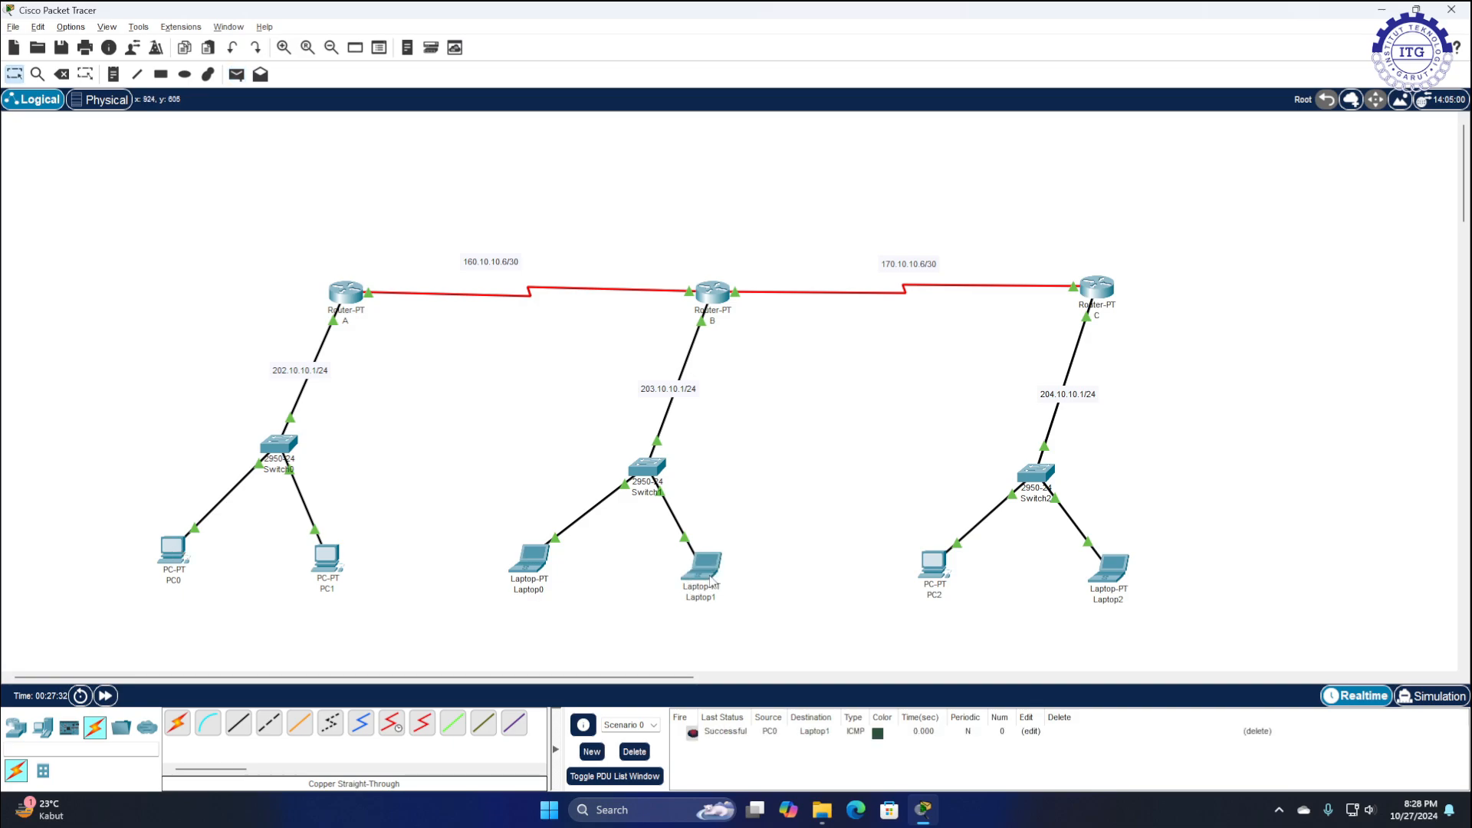
click(236, 77)
click(328, 558)
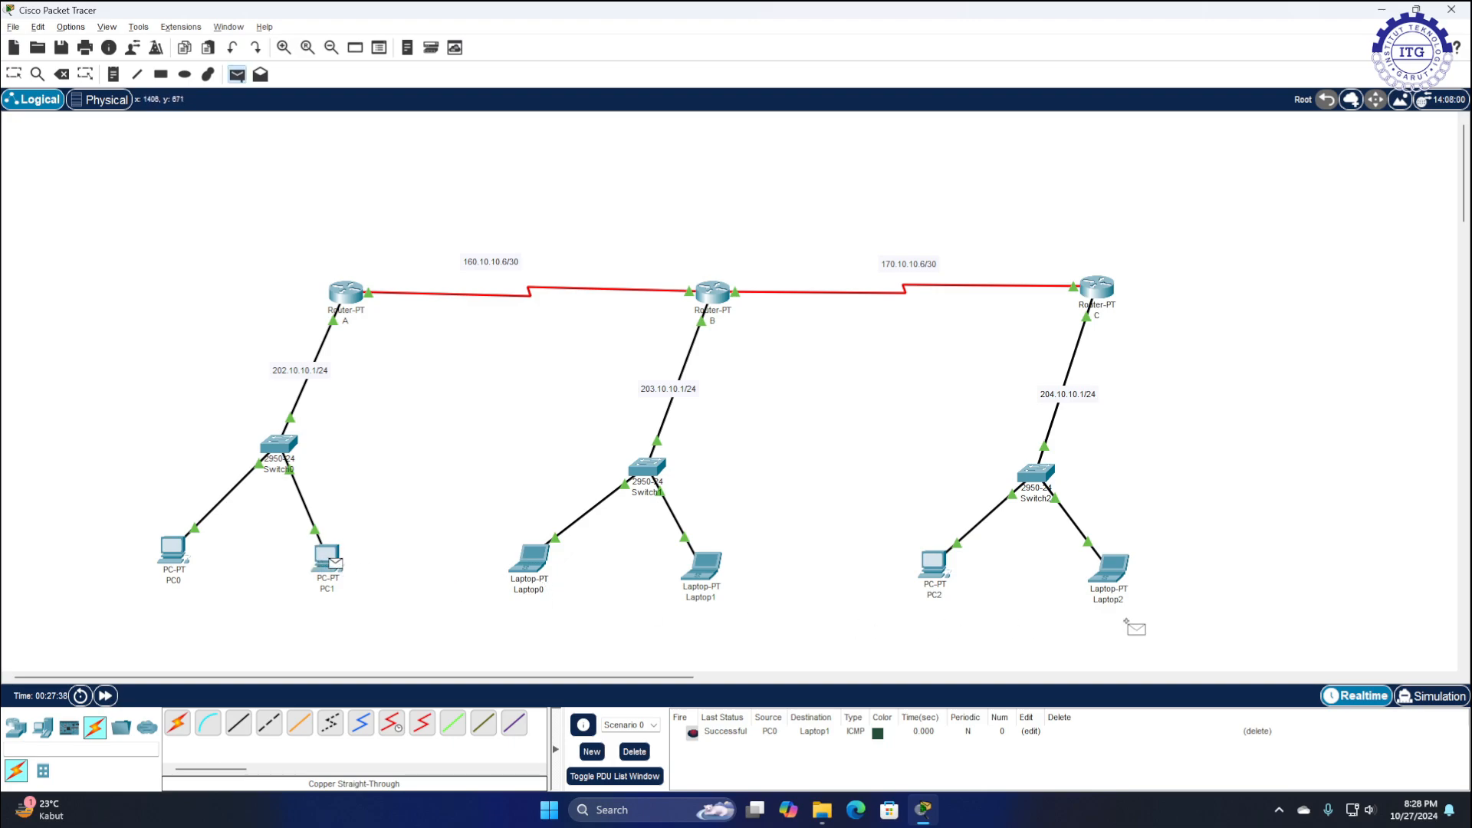
click(936, 568)
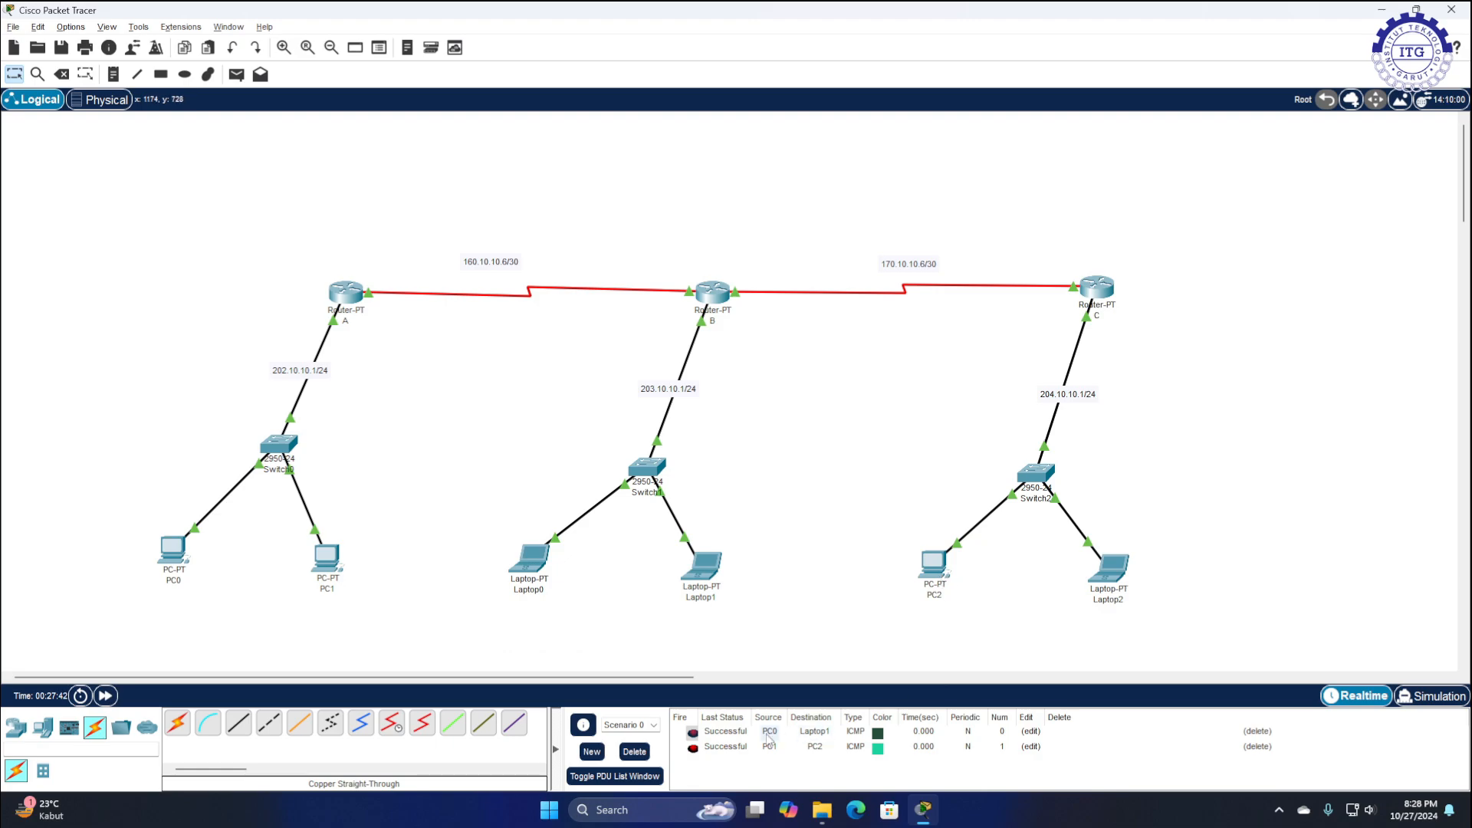
Send a simple PDU from Laptop2 to Laptop0 twice and delete the first of these two entries from the PDU list
click(237, 75)
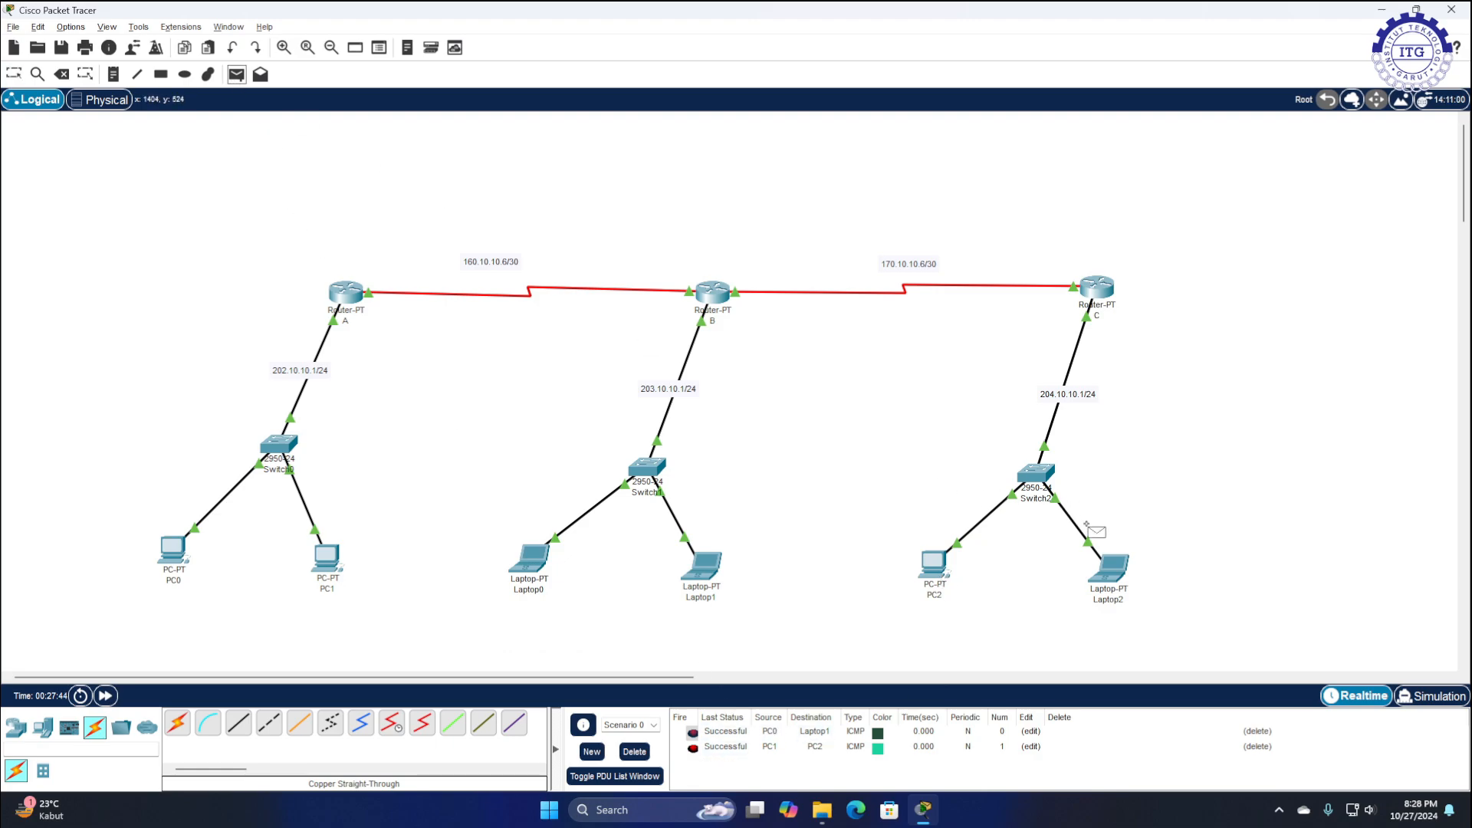
click(1109, 575)
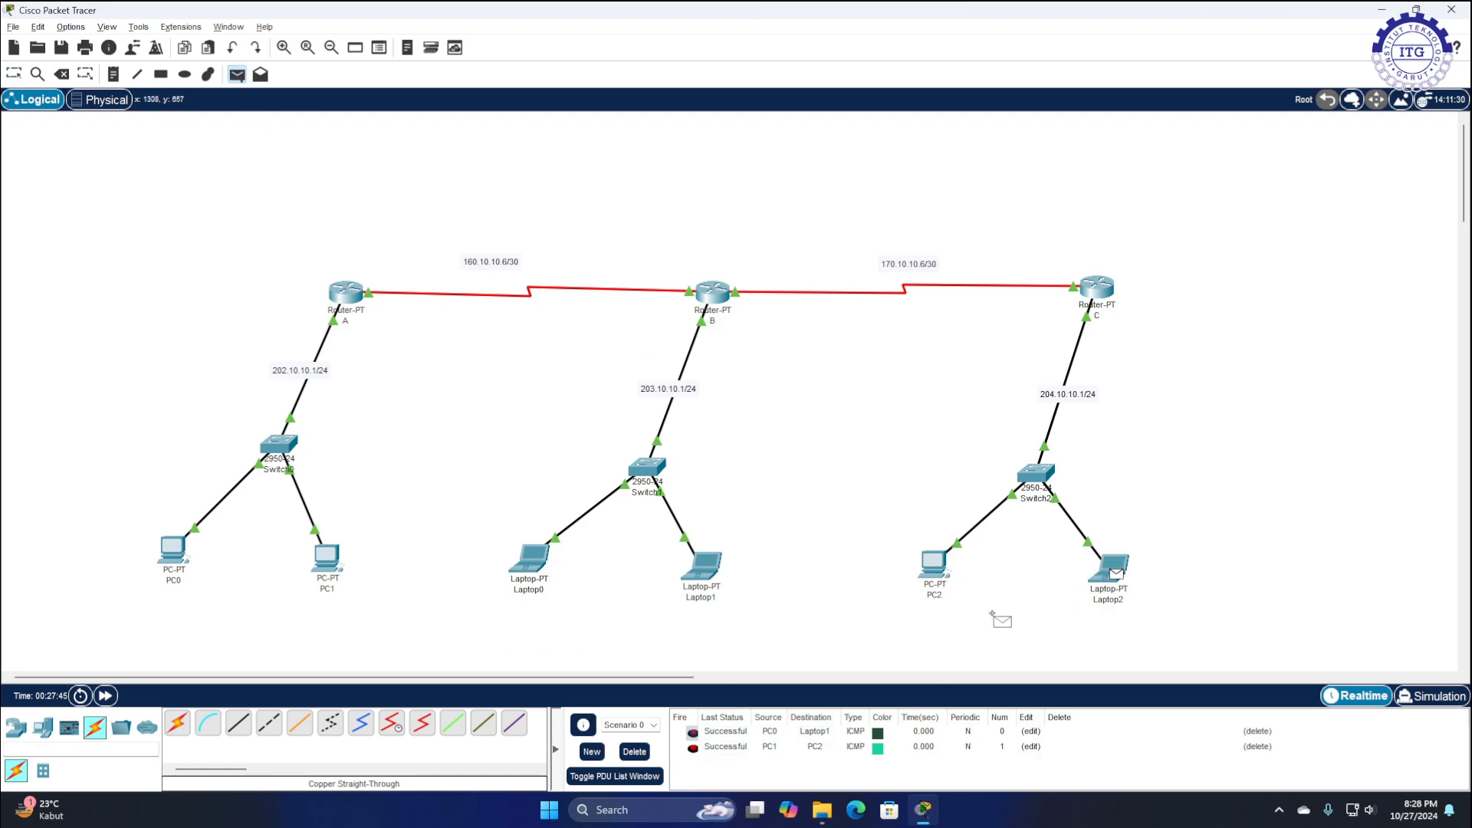
click(530, 568)
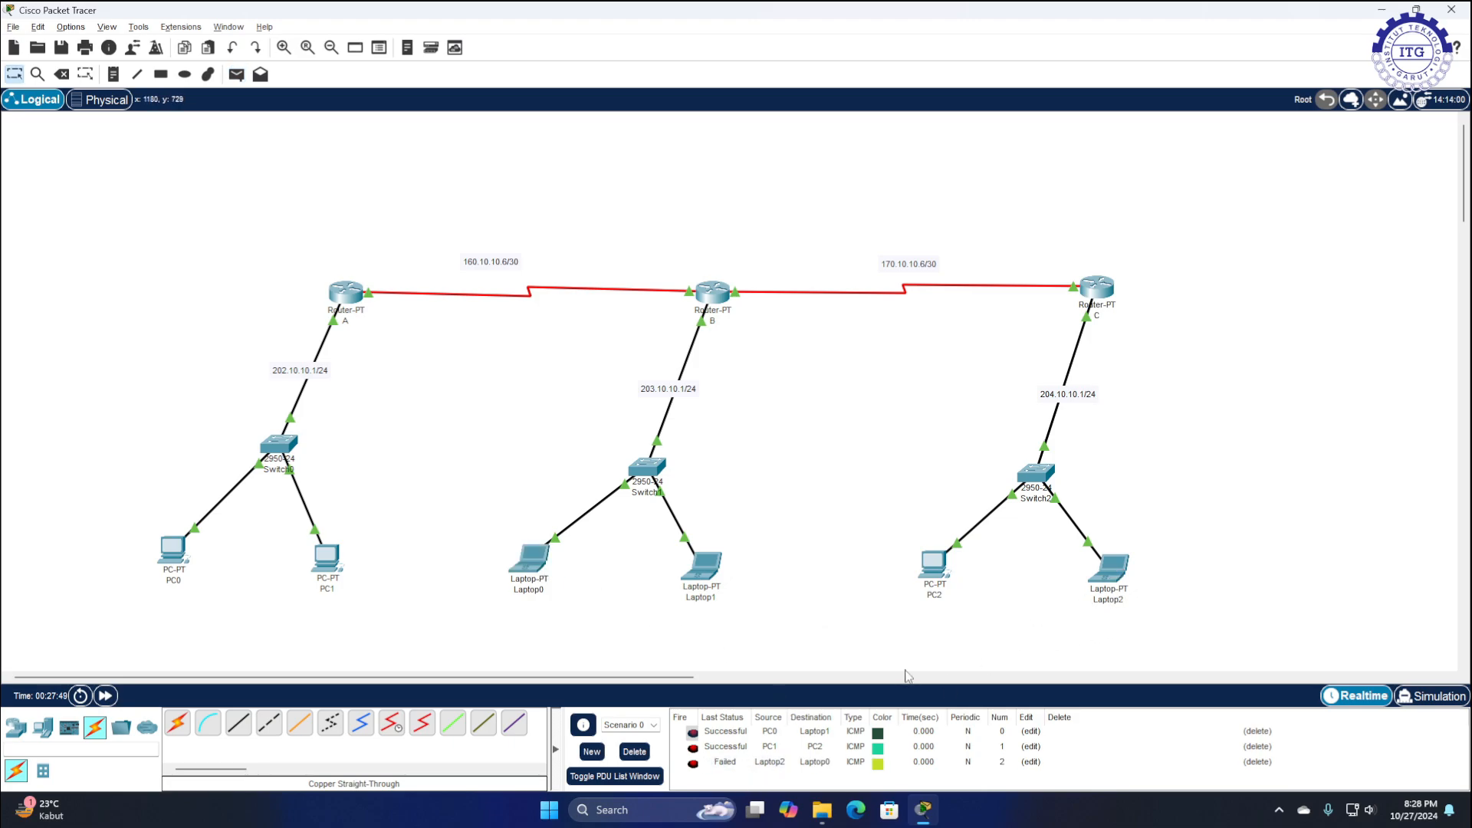
click(237, 74)
click(1117, 574)
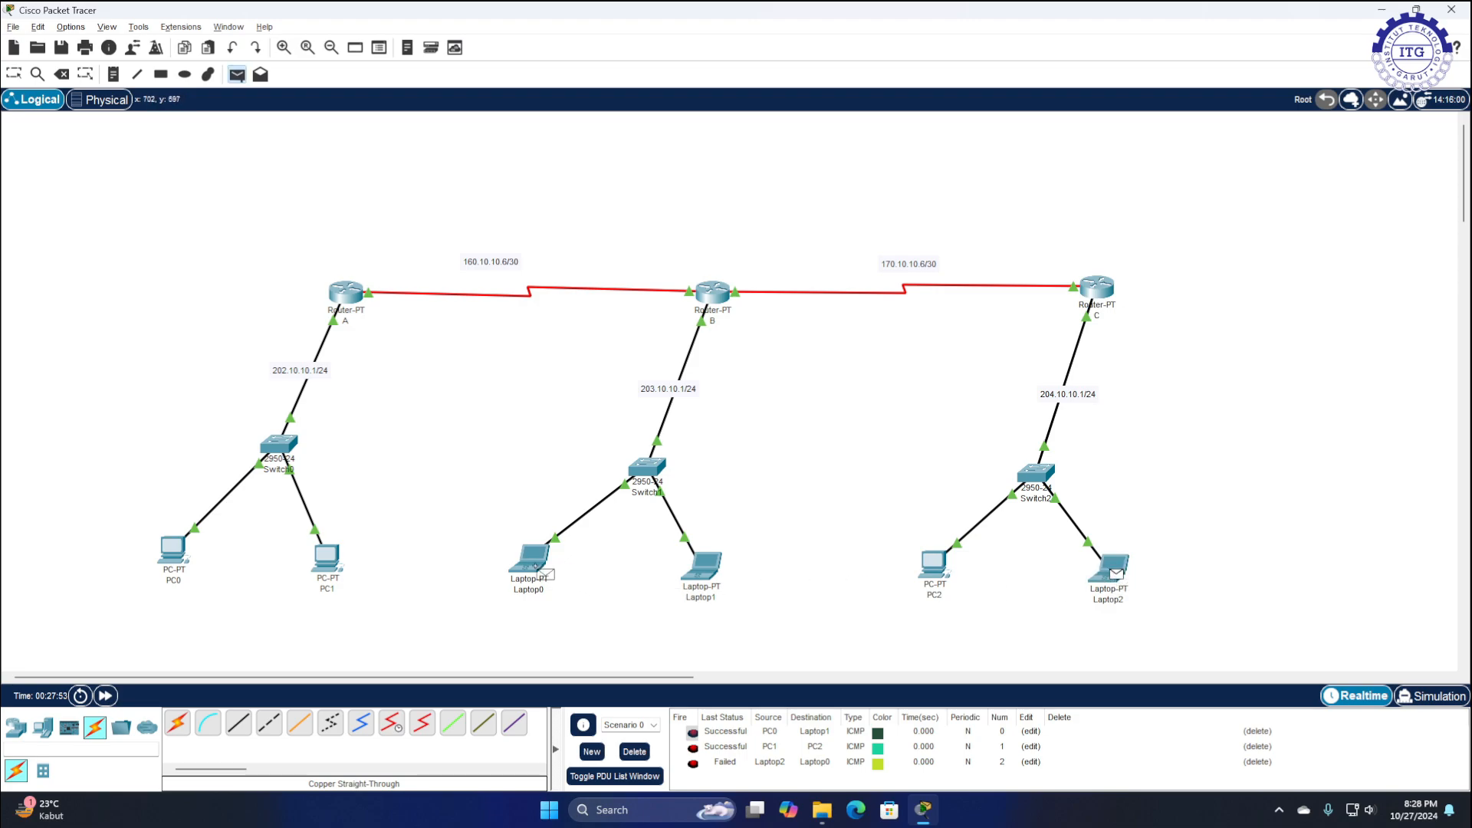
click(541, 570)
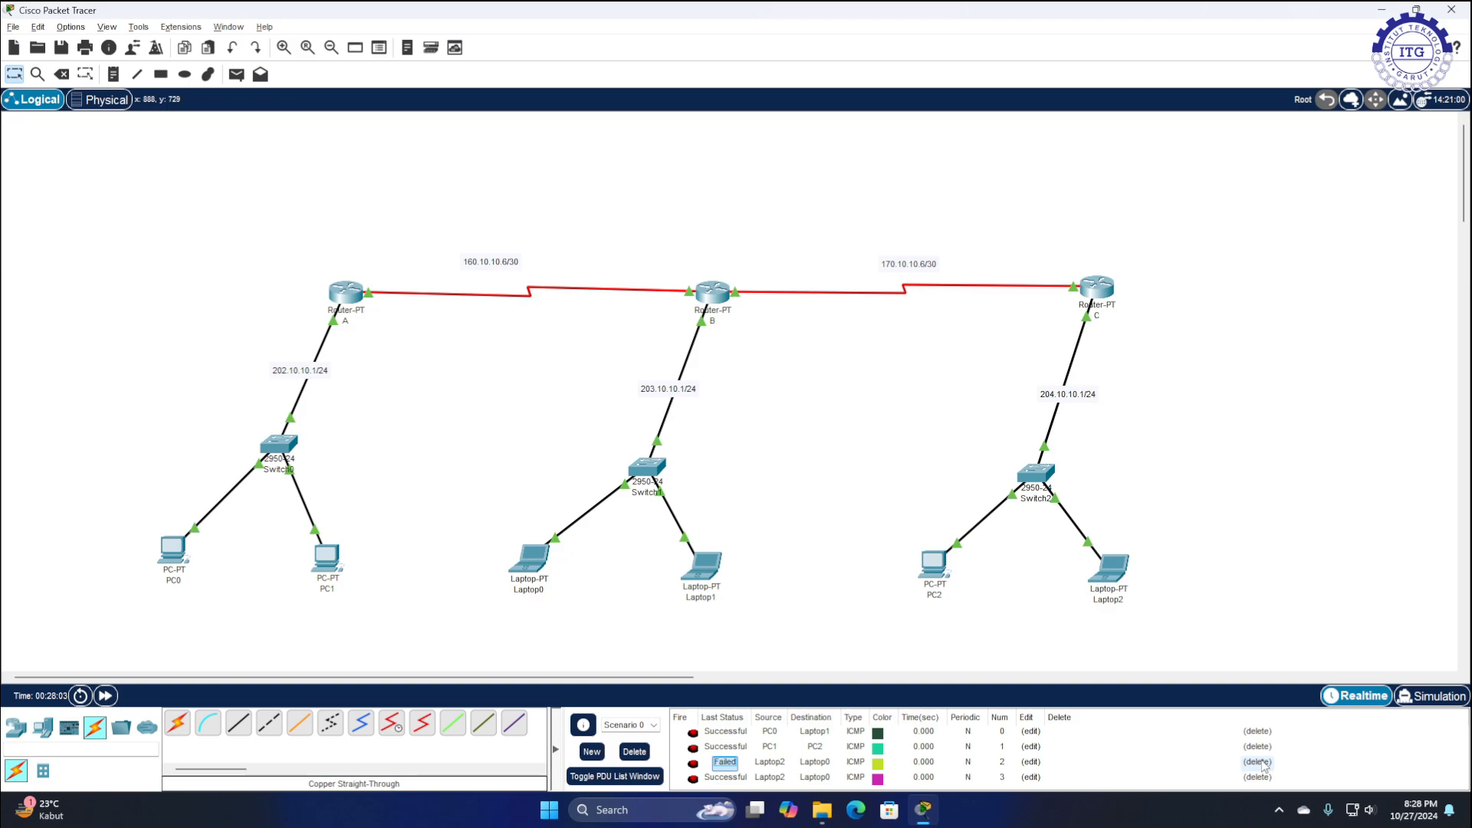
click(1258, 762)
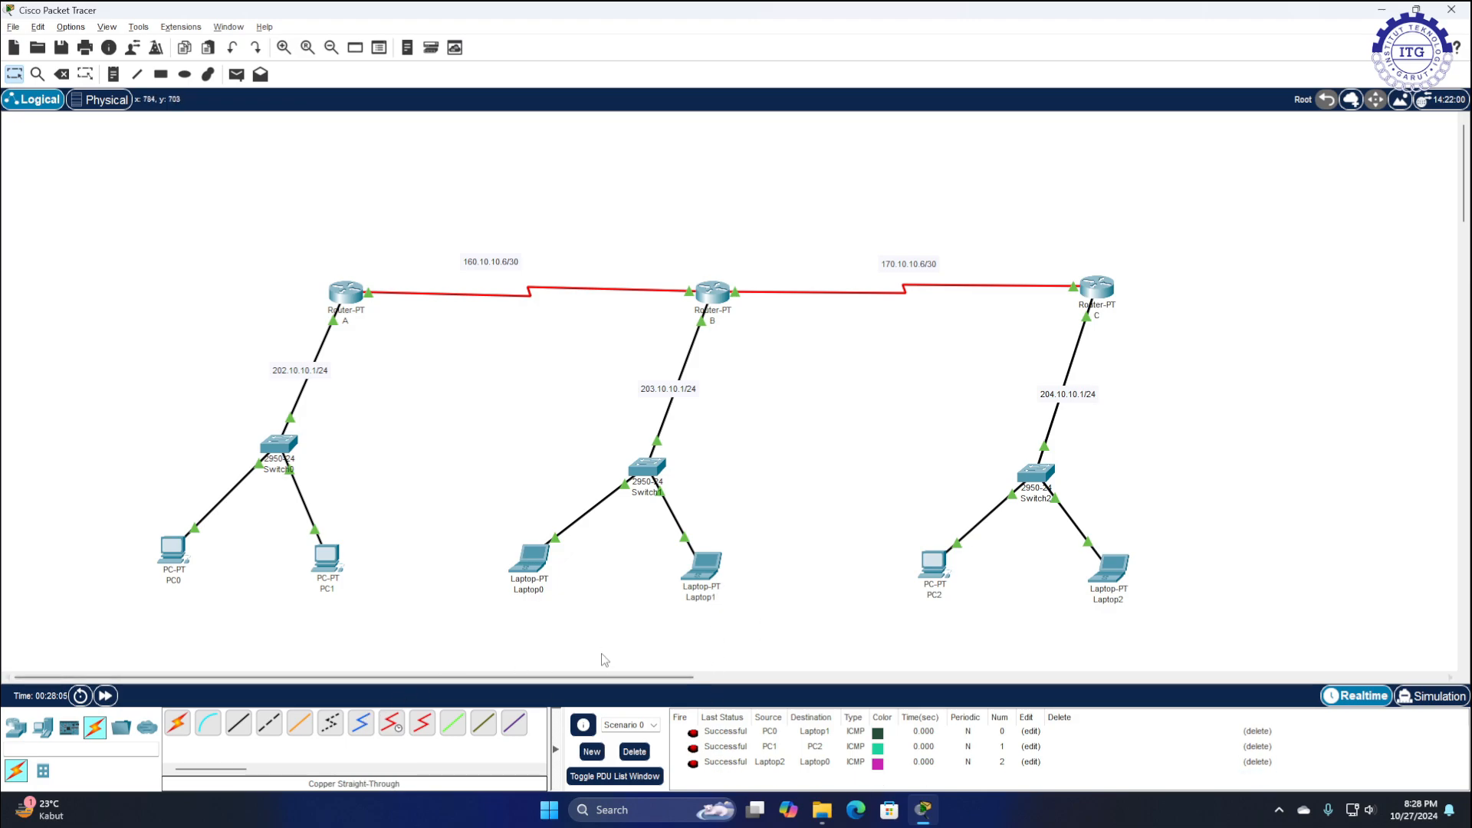
Send a simple PDU from Laptop1 to PC2
click(236, 74)
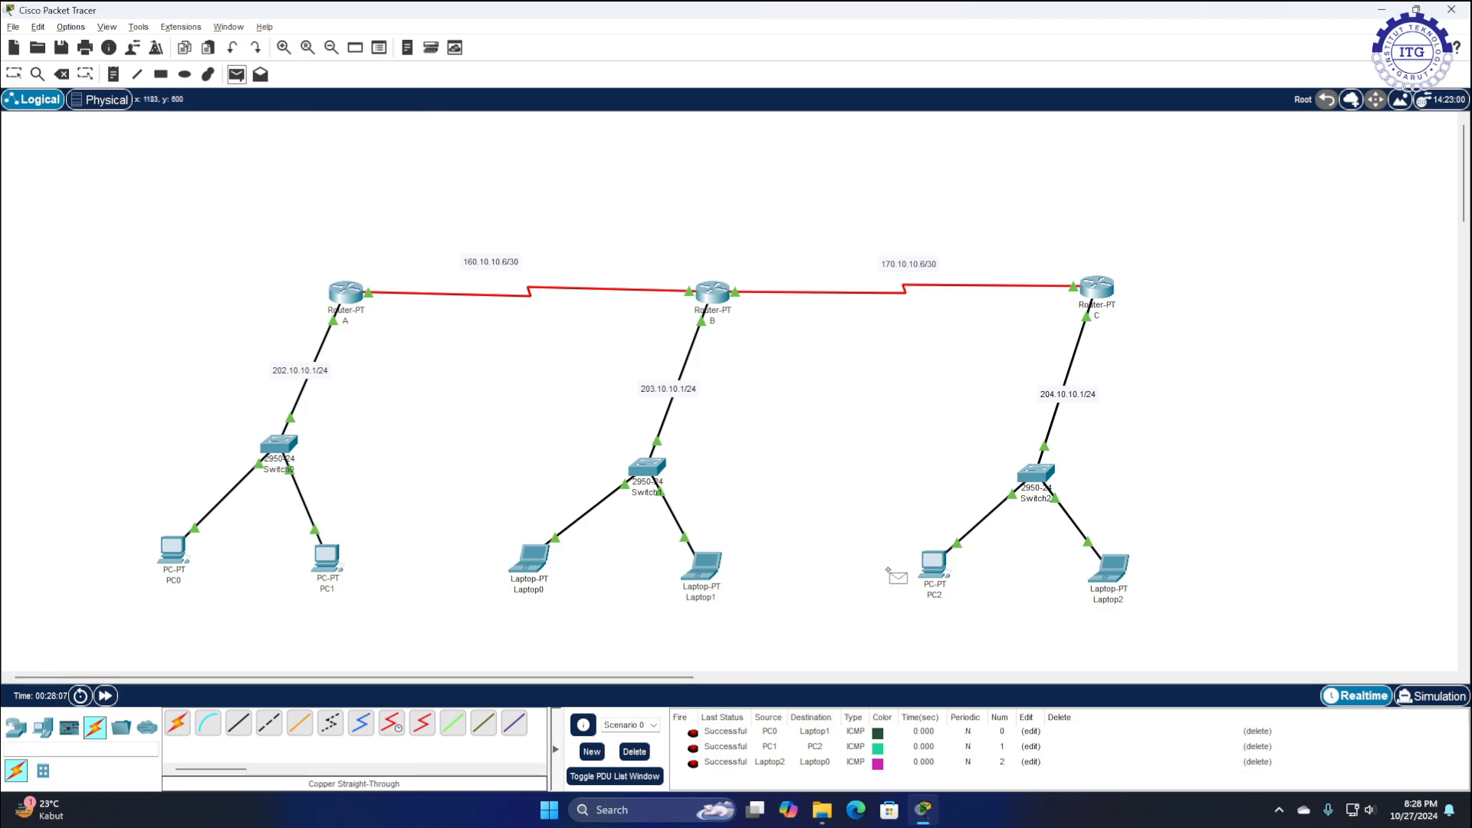
click(702, 572)
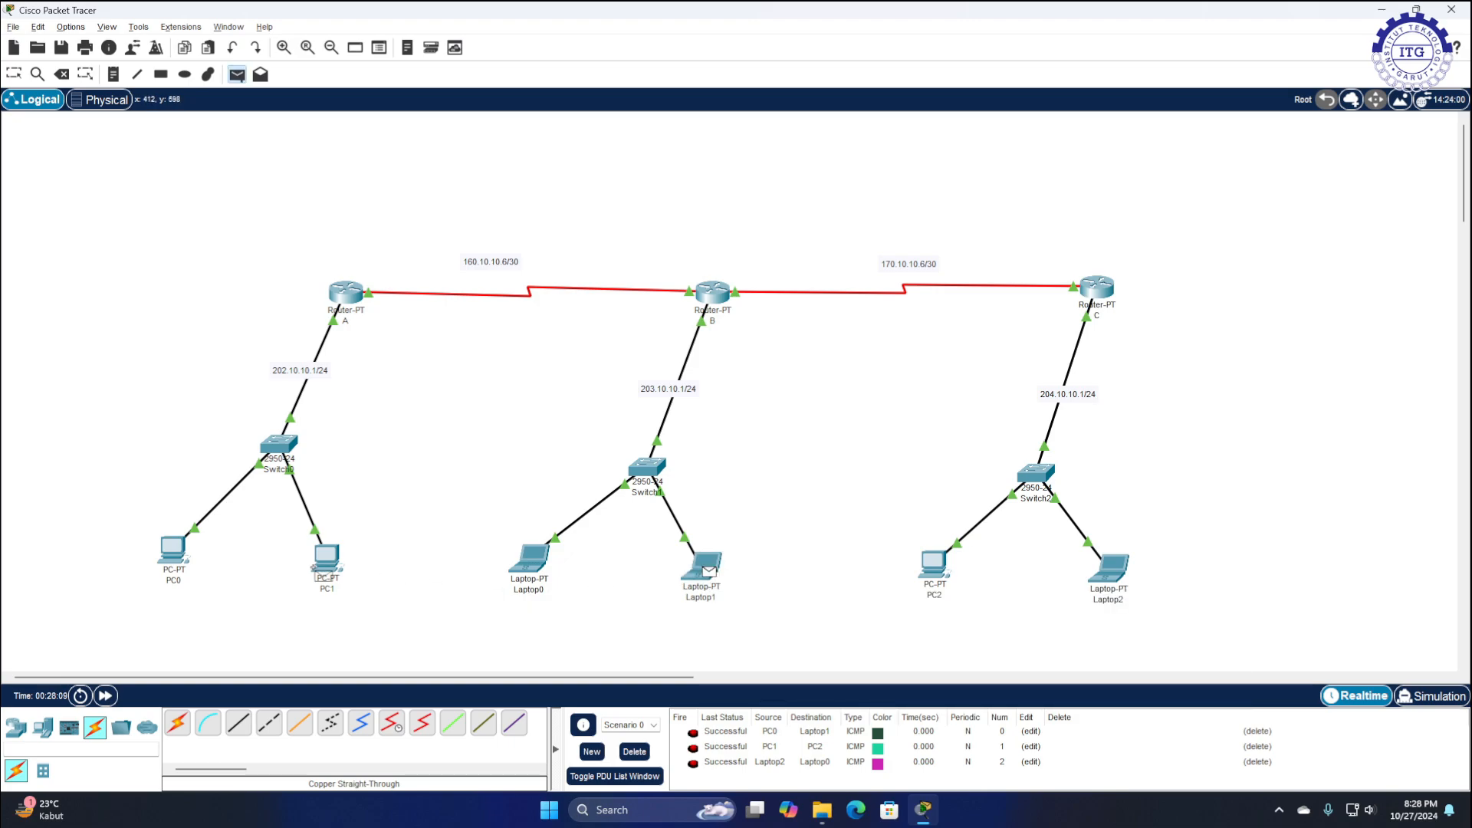
click(944, 573)
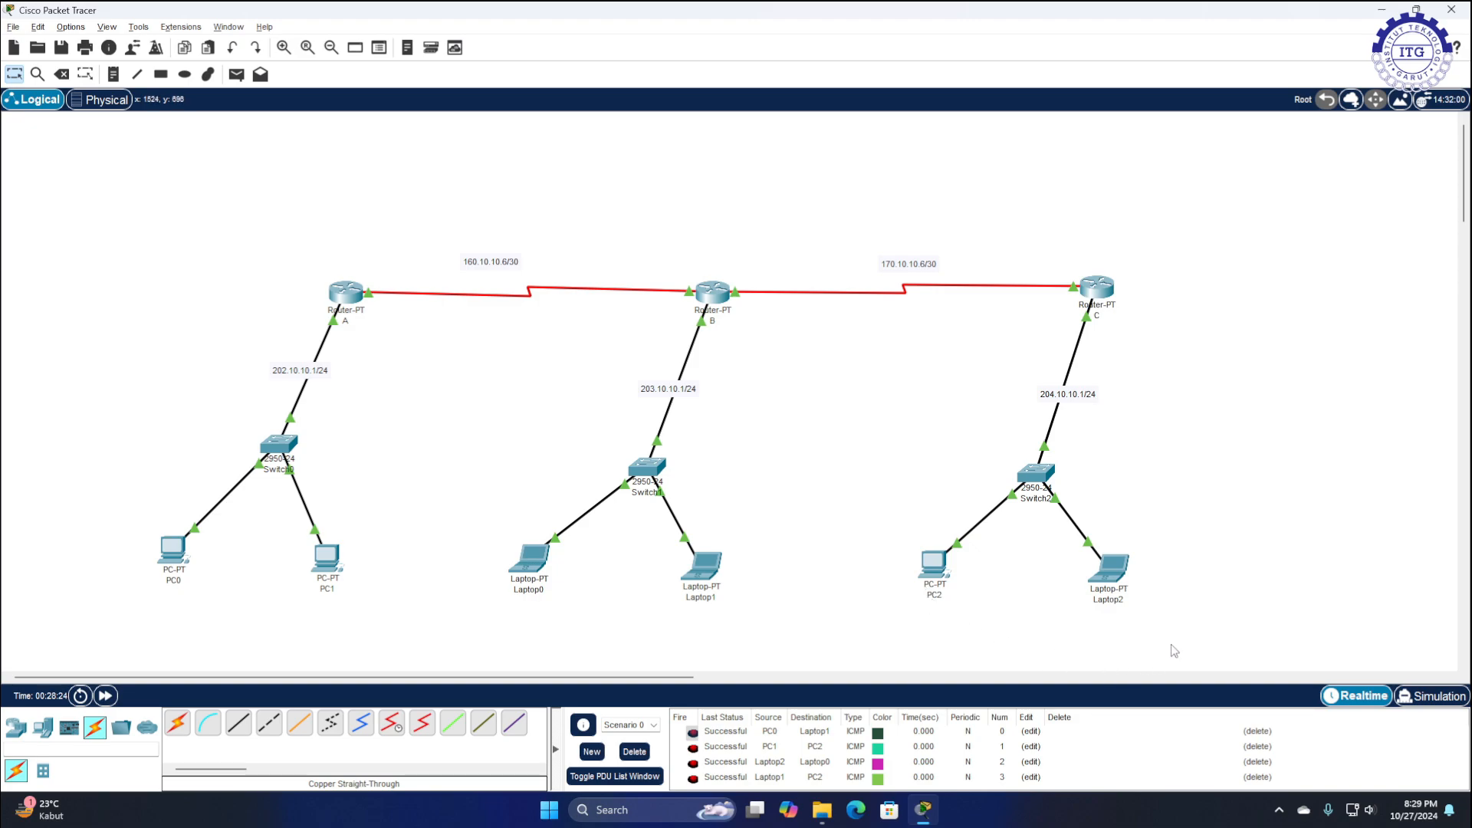
Switch to Simulation mode and play the transmission of the listed PDUs
click(1431, 696)
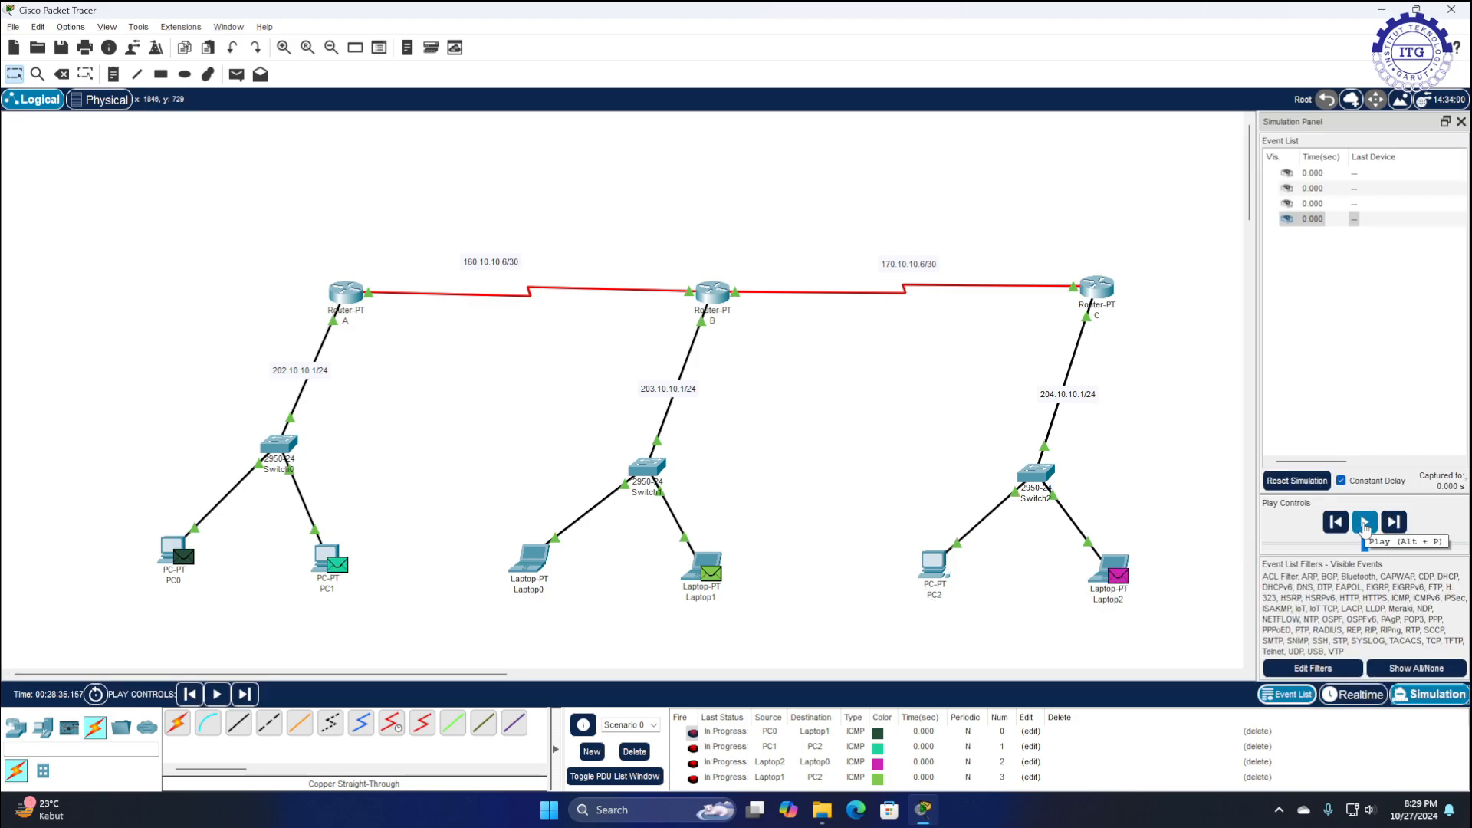
click(1364, 523)
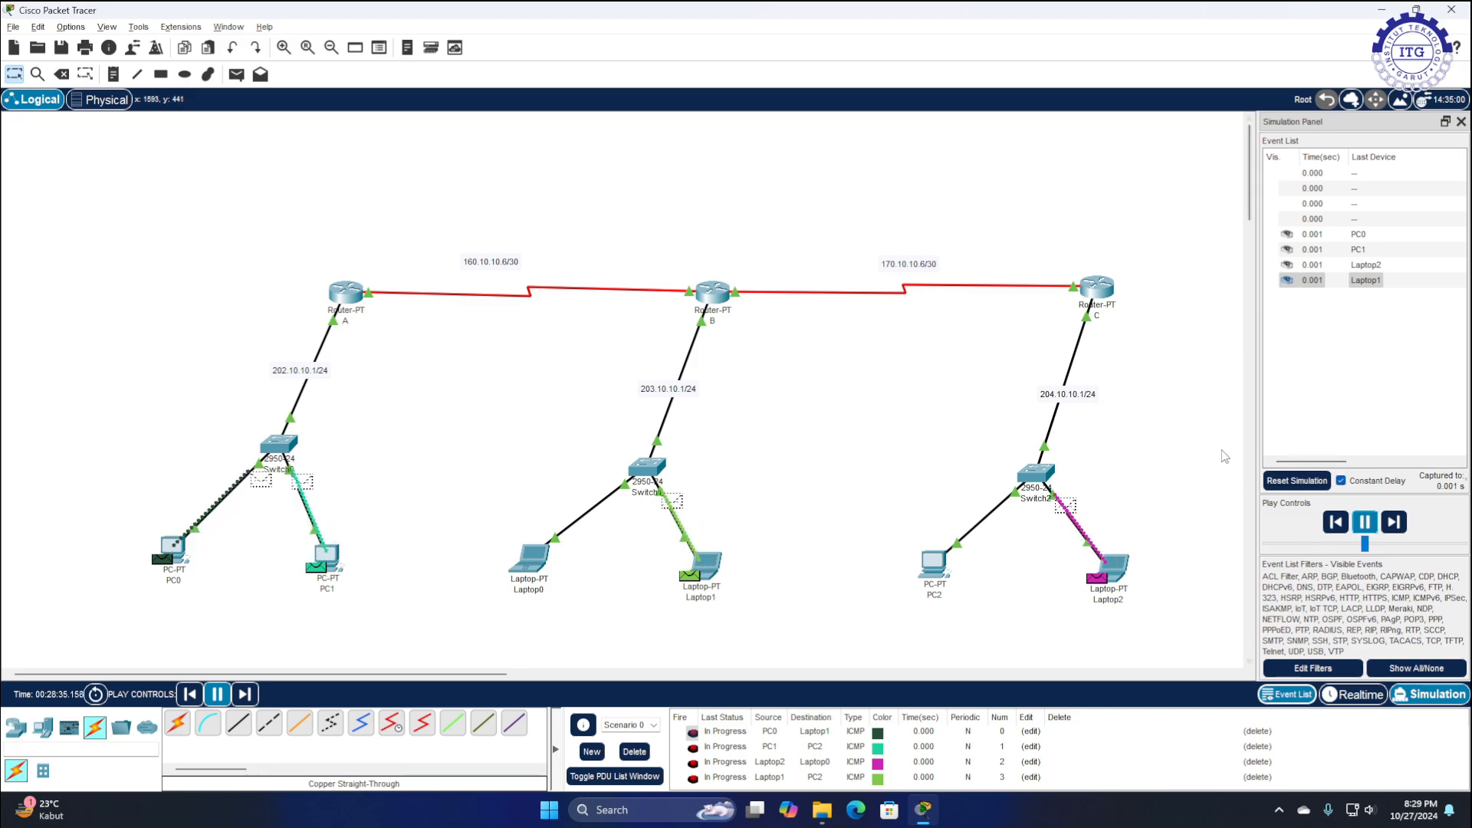